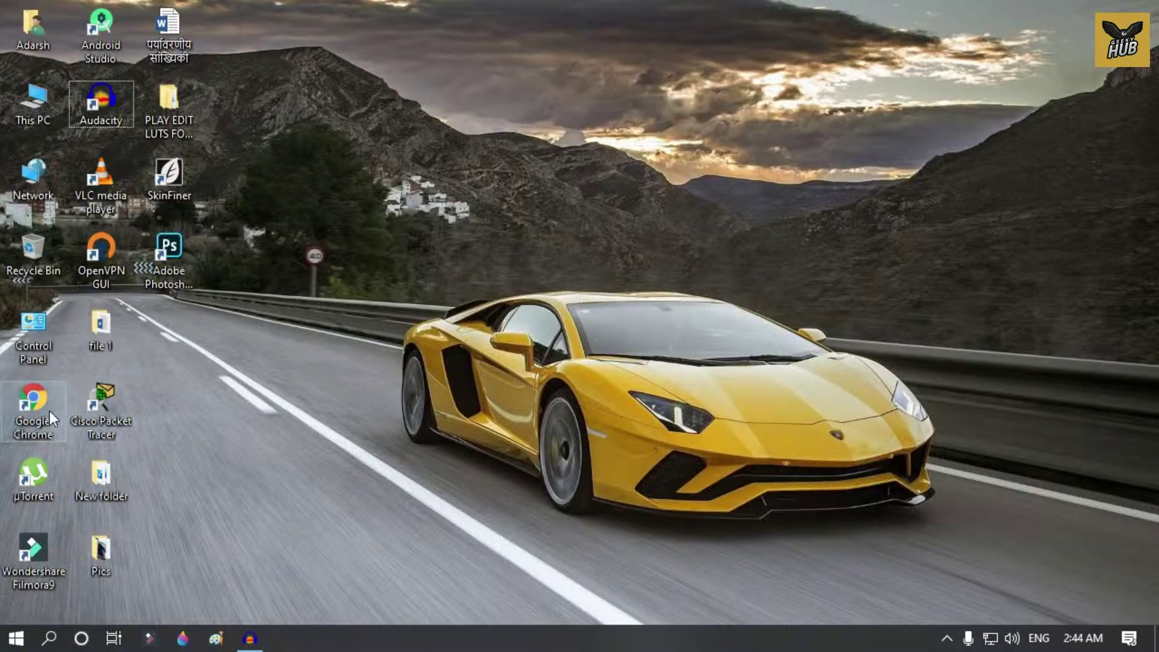
Open Google Chrome and search Google for "cisco packet tracer download".
double_click(21, 409)
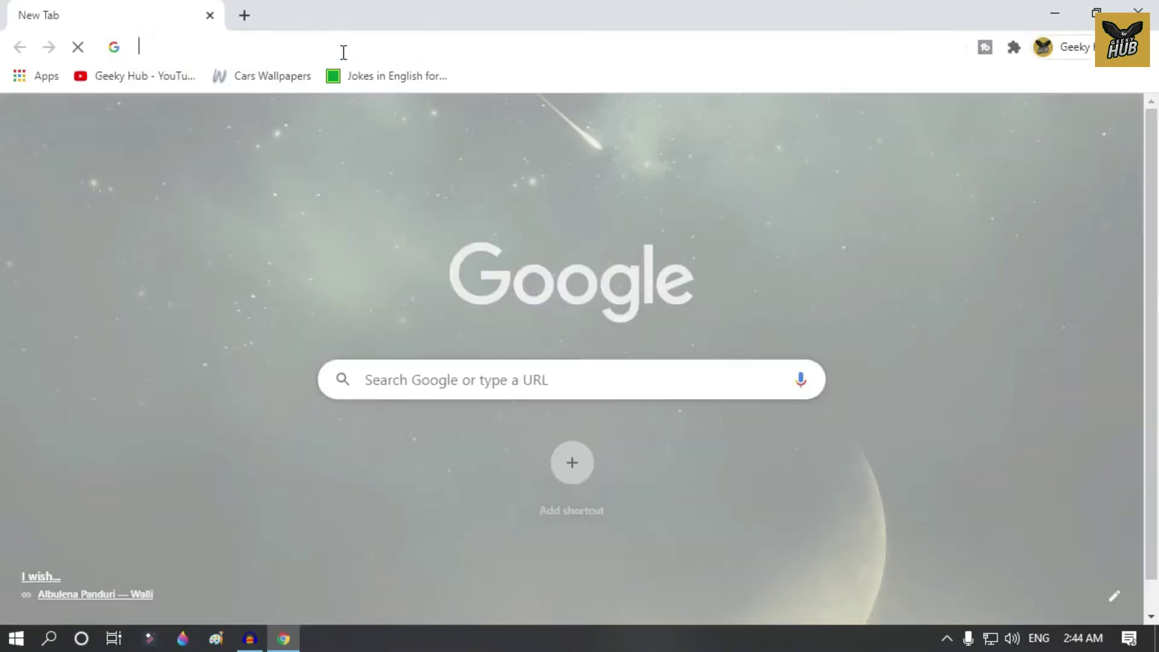
left_click(225, 48)
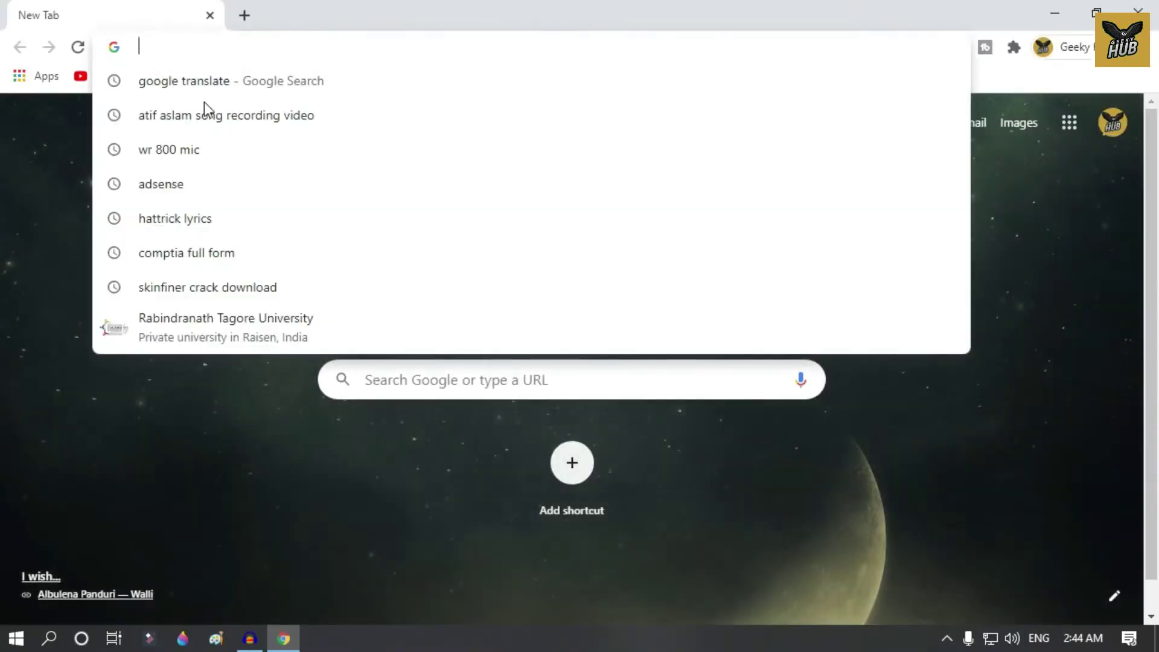
left_click(198, 394)
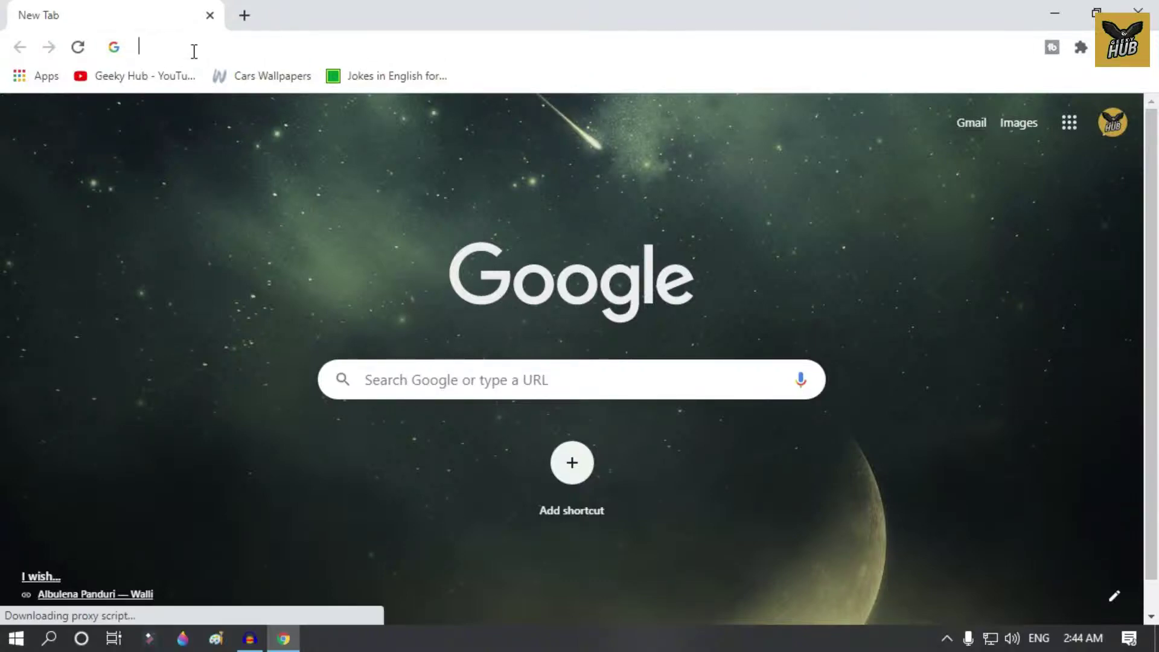
left_click(194, 50)
type("cisci pack")
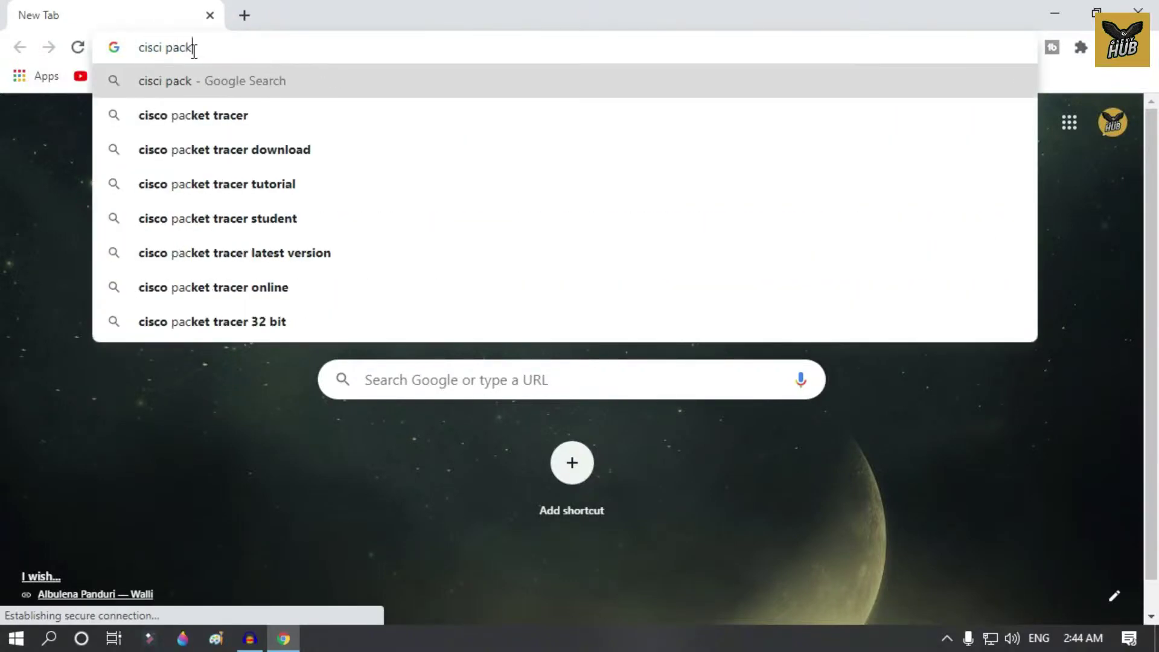
type("et tracer d")
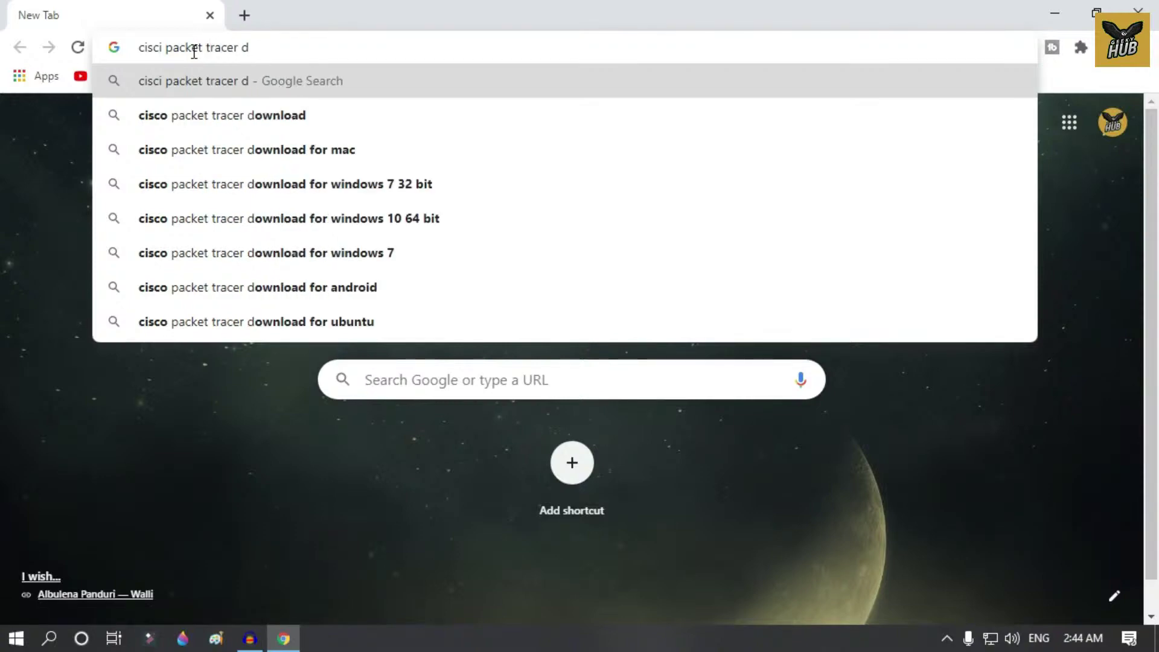
key("Down")
key("Return")
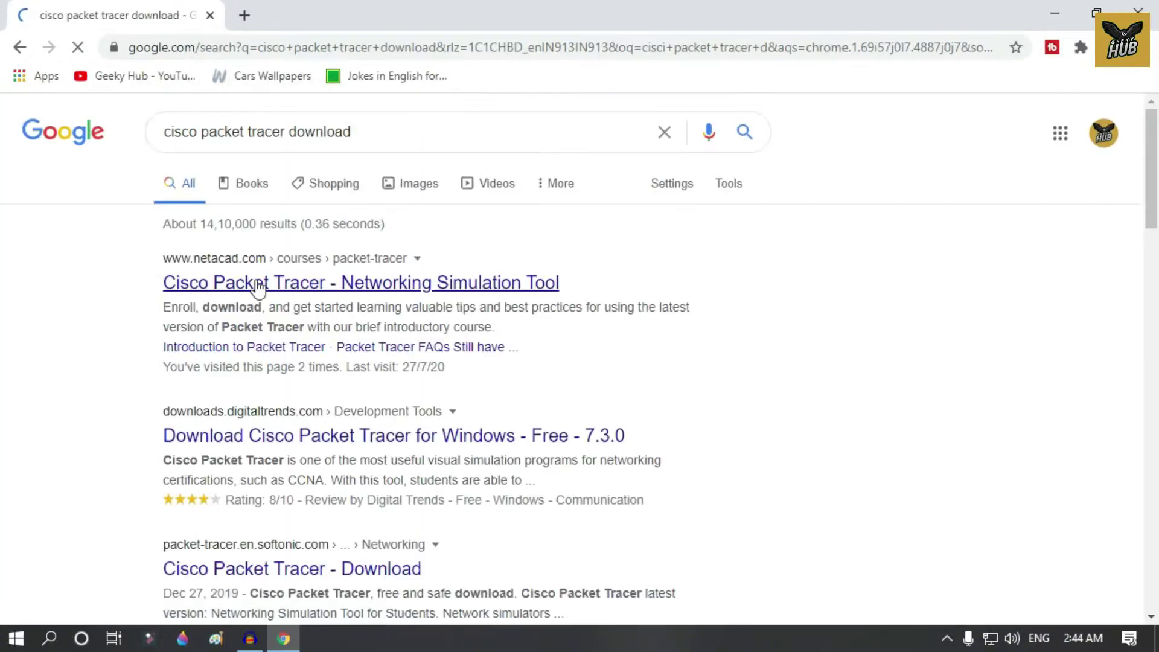
Open the computernetworkingnotes.com search result "Download Packet Tracer 7.3.0 and all Previous Versions".
scroll(380, 289, "down", 2)
key("ctrl+minus")
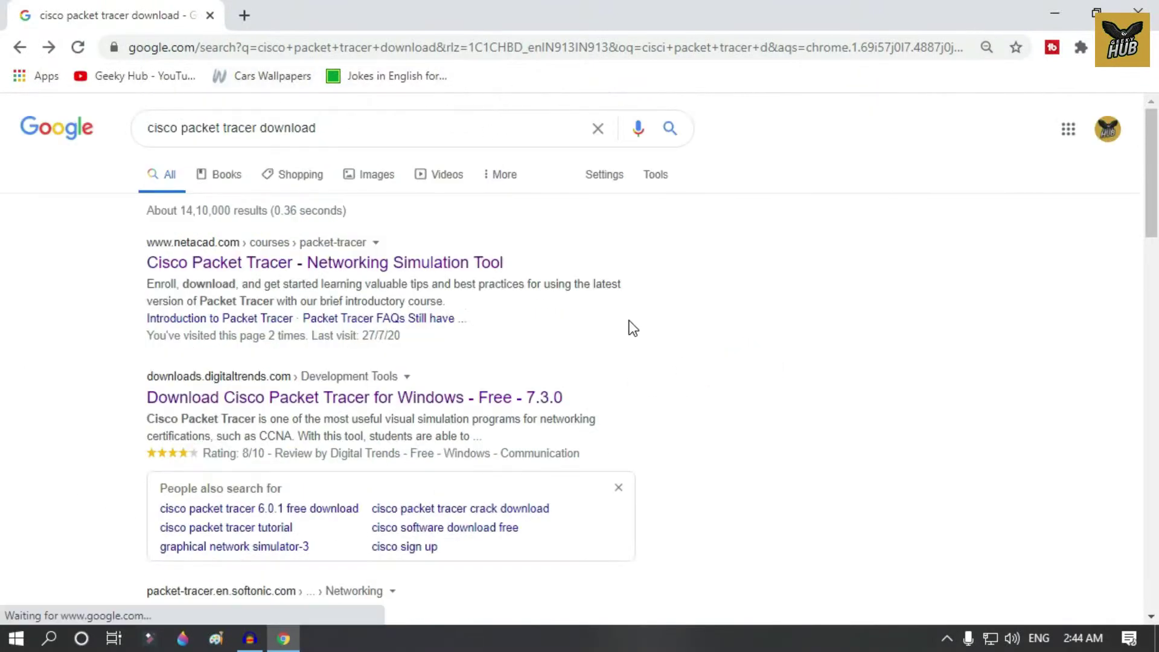
scroll(504, 202, "down", 2)
scroll(507, 217, "down", 3)
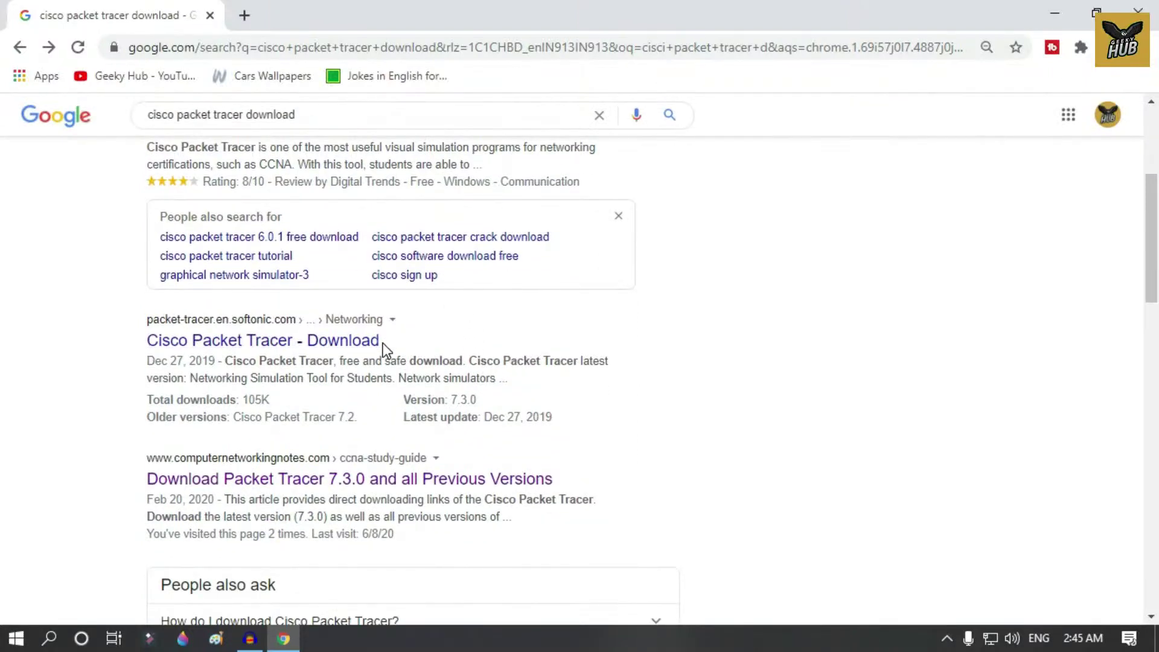
scroll(382, 343, "down", 3)
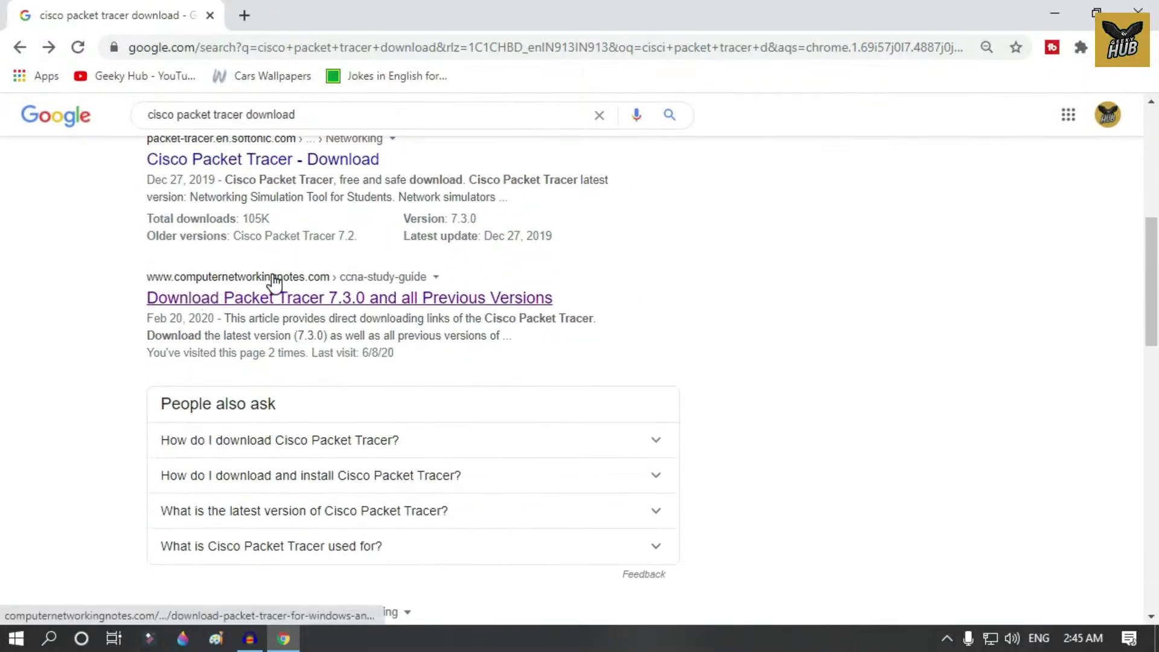
left_click(311, 299)
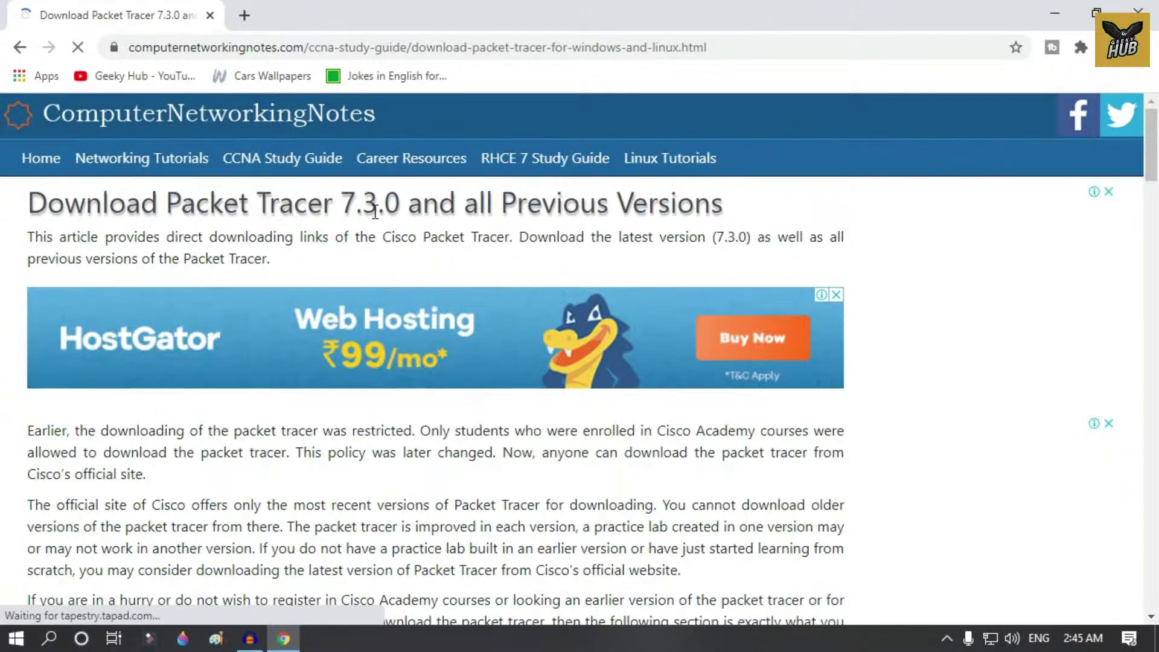
Download Cisco Packet Tracer 7.3.0 for Windows (10, 8.1, 7.0), 64 bits edition.
scroll(374, 219, "down", 4)
scroll(374, 218, "down", 3)
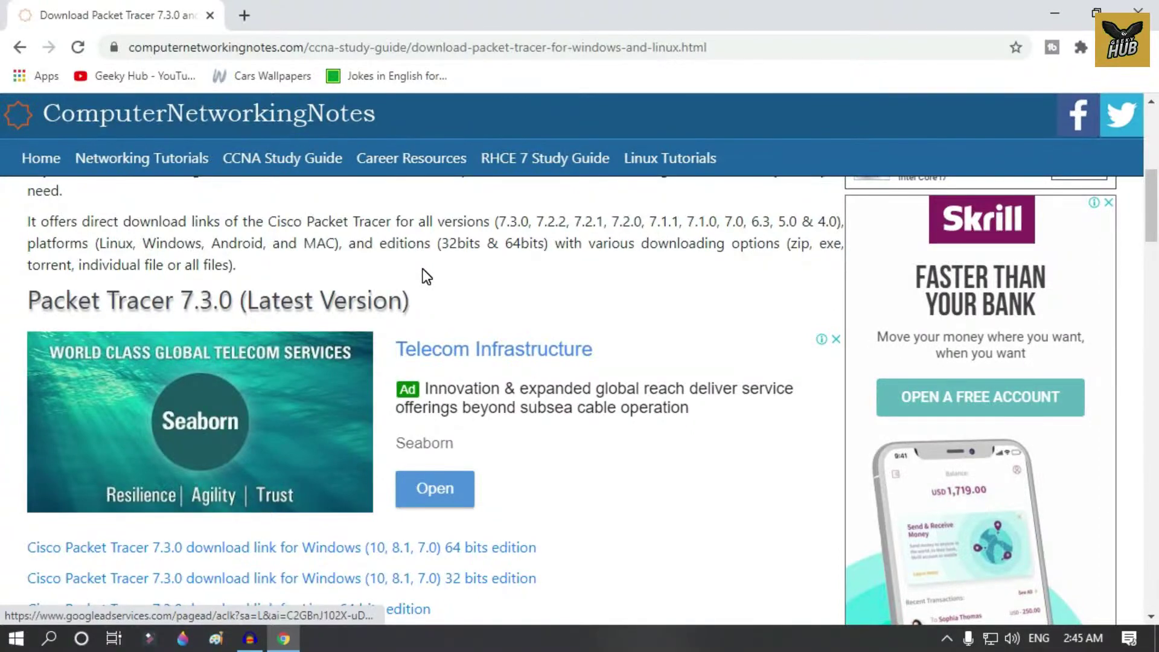
scroll(422, 269, "down", 4)
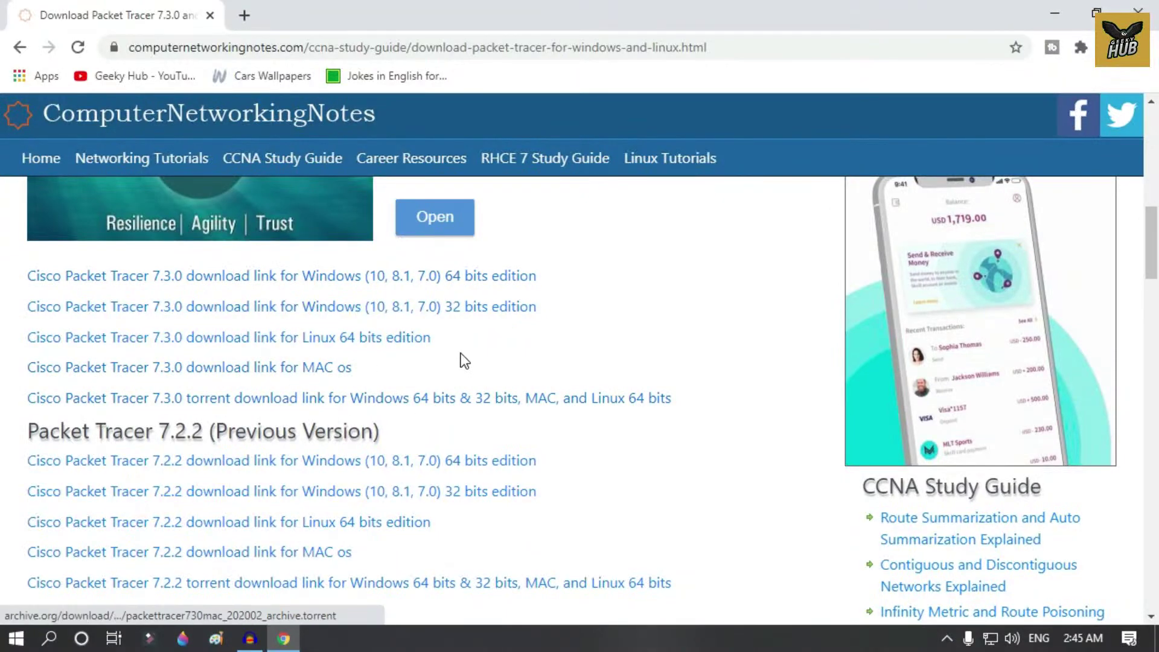
left_click(458, 275)
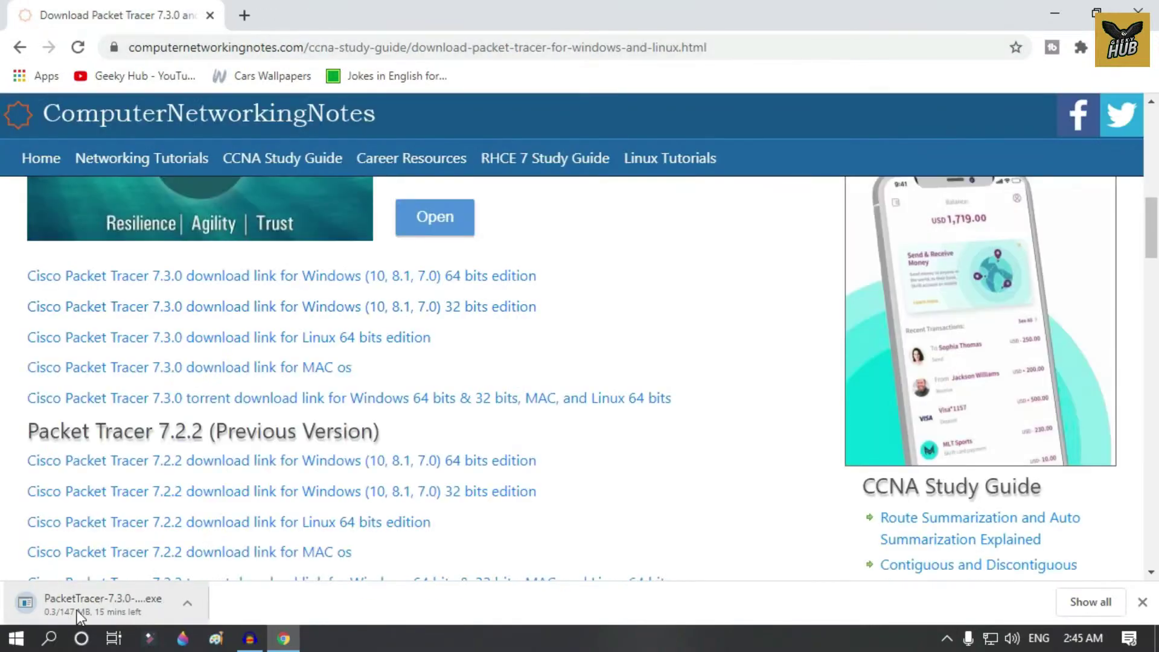
Open the browser's downloads list and run PacketTracer-7.3.0-win64-setup.exe, allowing the file to execute.
key("ctrl+j")
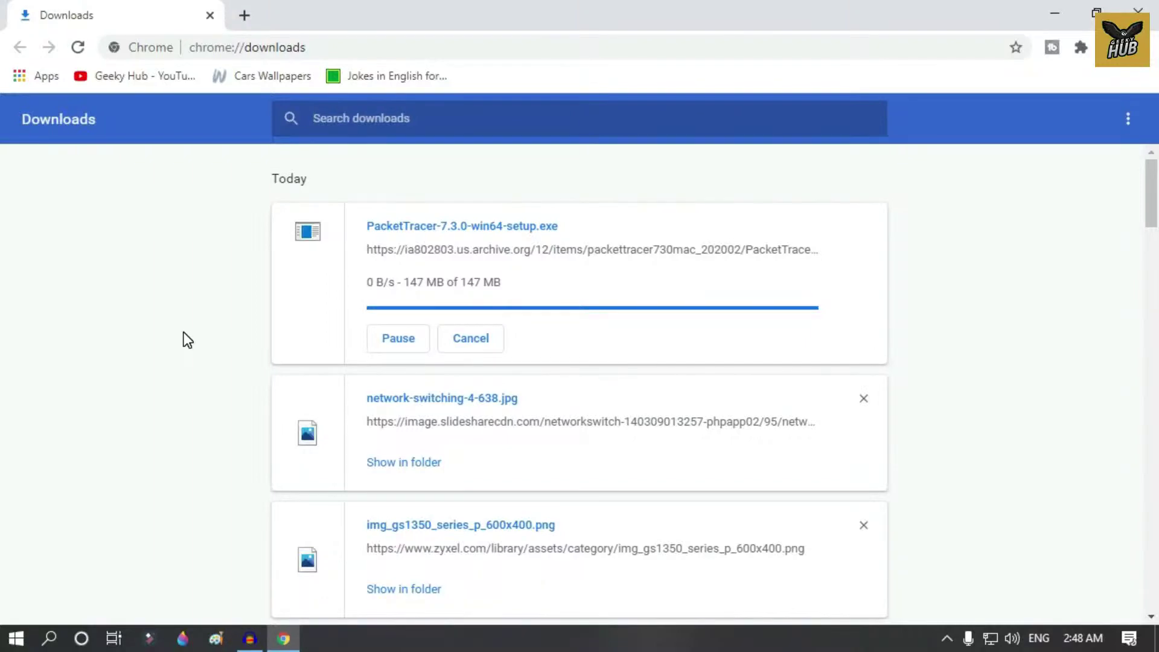
left_click(511, 226)
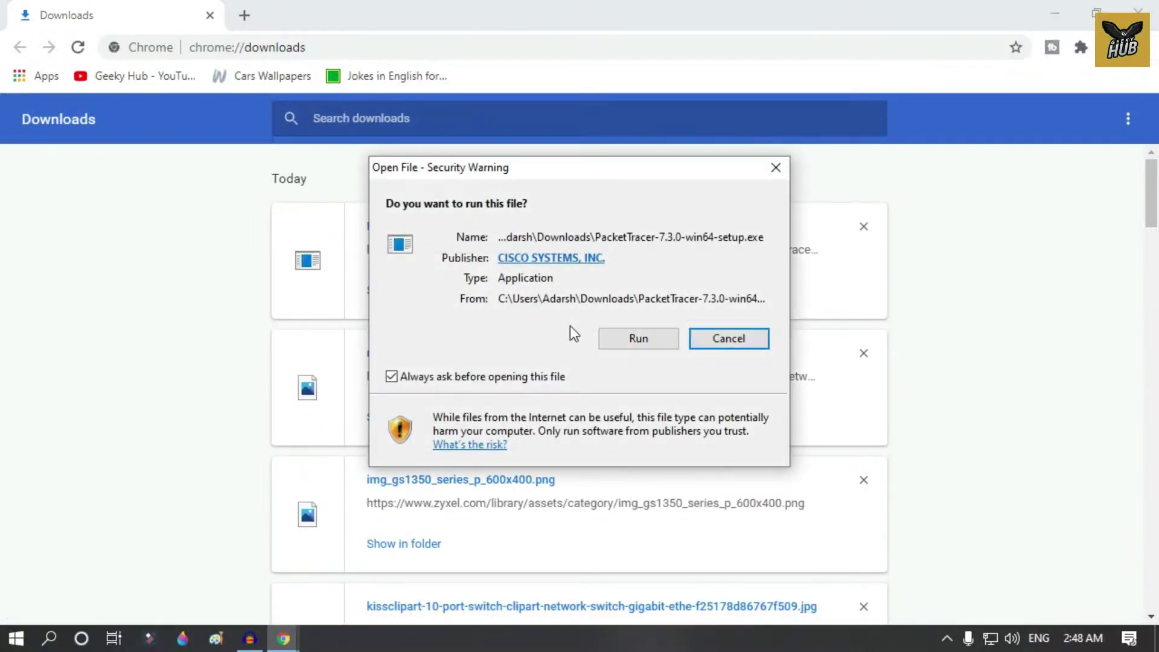
left_click(660, 344)
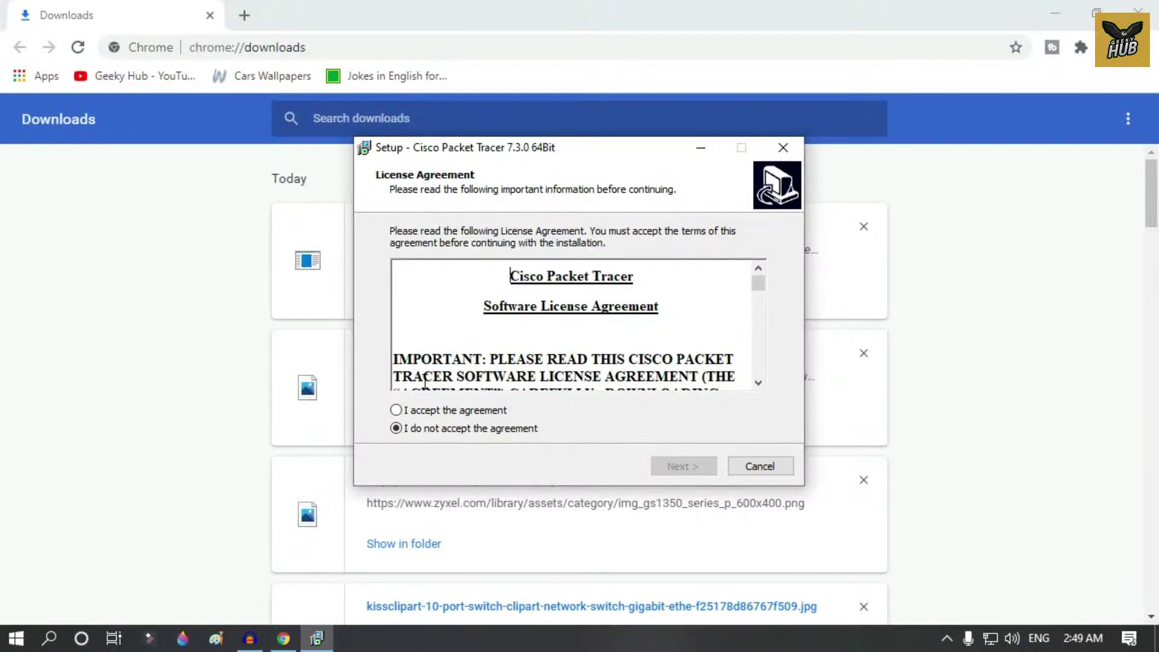
Accept the license agreement and install Packet Tracer in C:\Program Files\Cisco Packet Tracer 7.3.0 with a desktop shortcut.
left_click(395, 409)
left_click(684, 468)
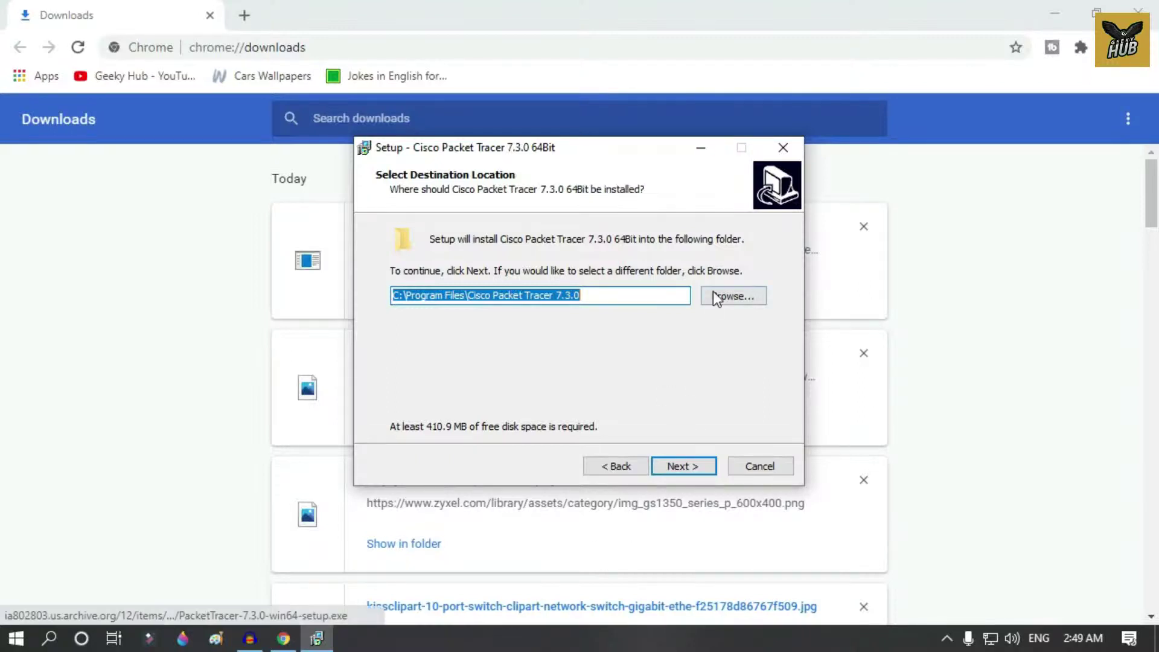
left_click(686, 468)
left_click(686, 468)
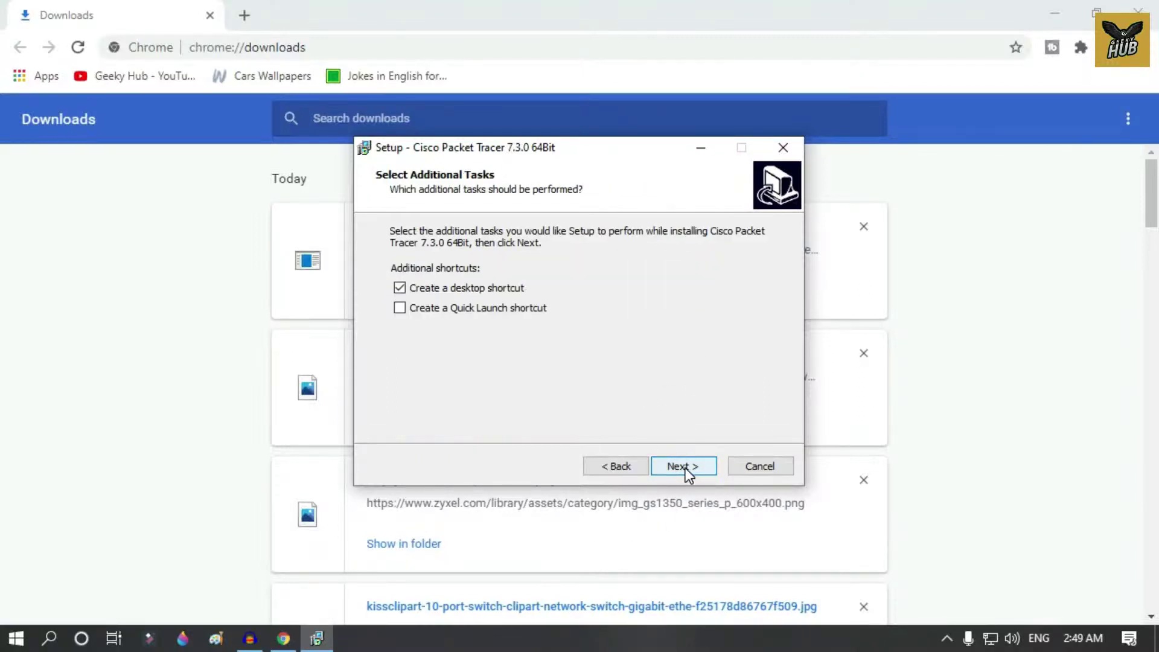
left_click(685, 468)
left_click(685, 468)
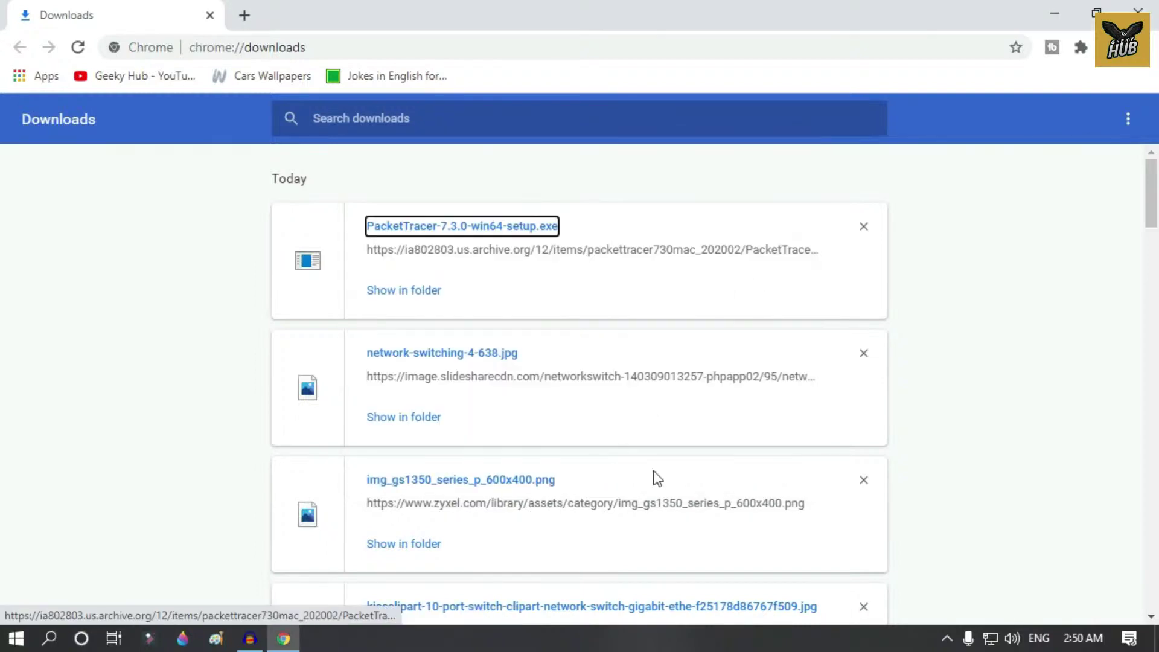
Close Chrome, launch Cisco Packet Tracer from the desktop and proceed past its login window to the empty workspace.
left_click(1005, 309)
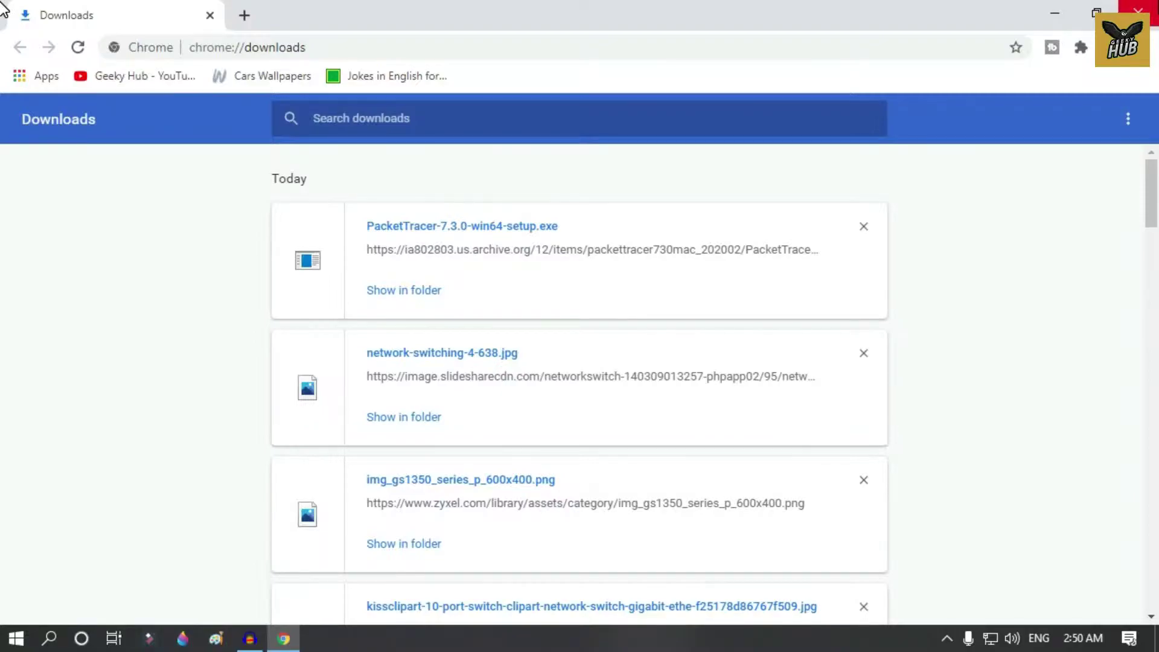
left_click(1137, 8)
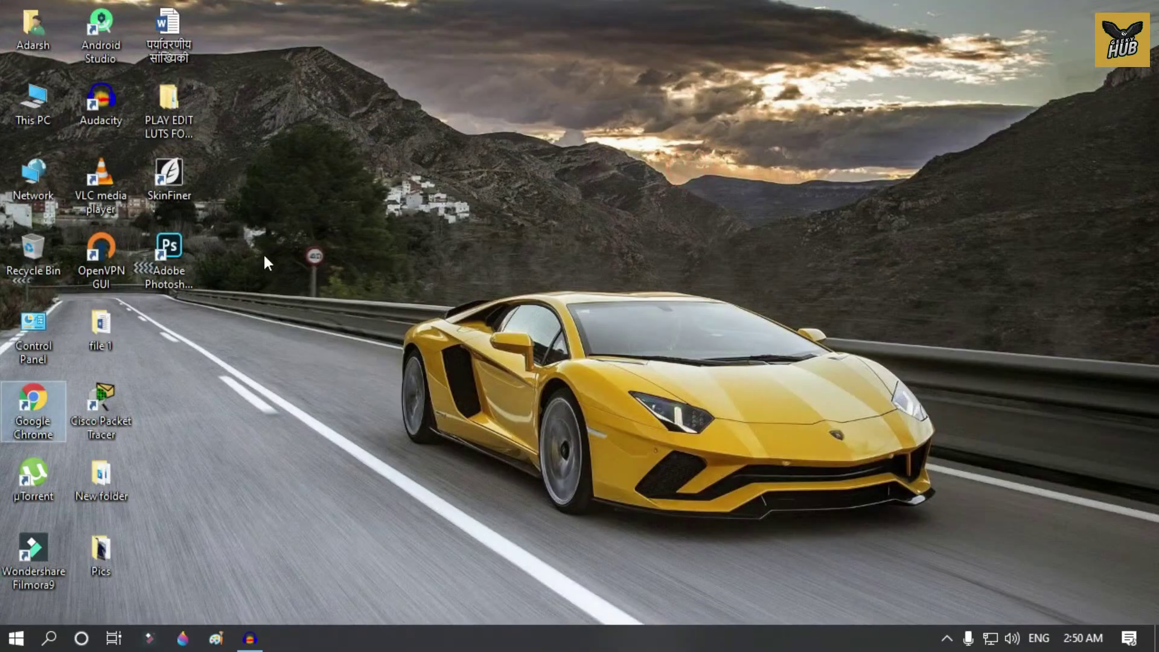
left_click(93, 404)
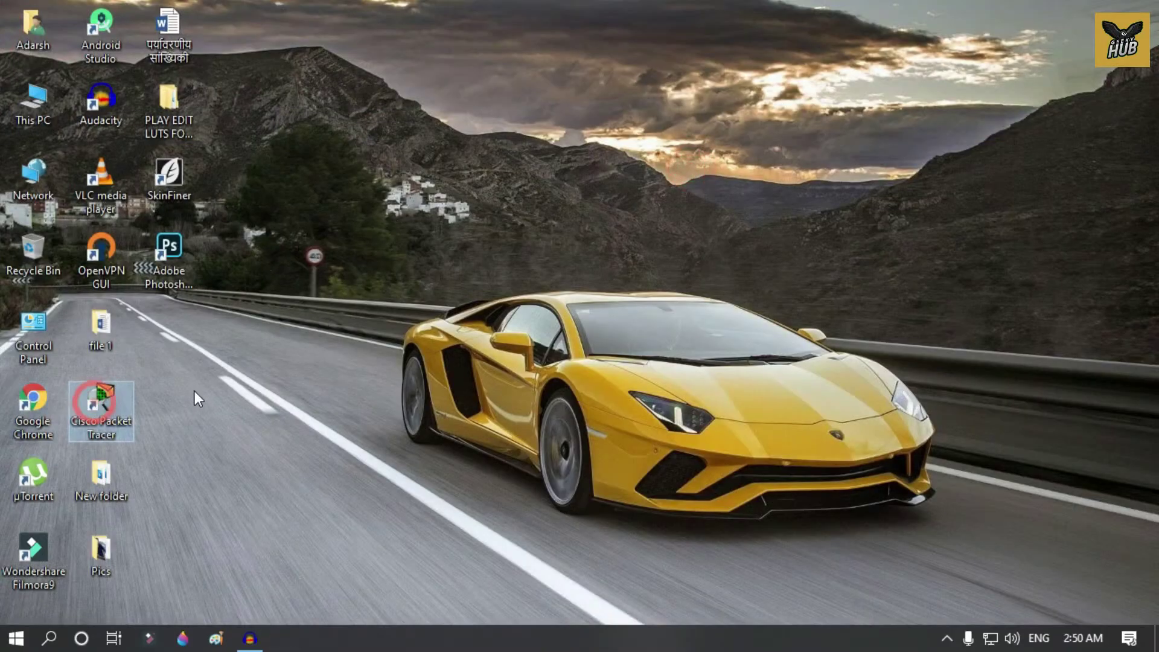
double_click(119, 419)
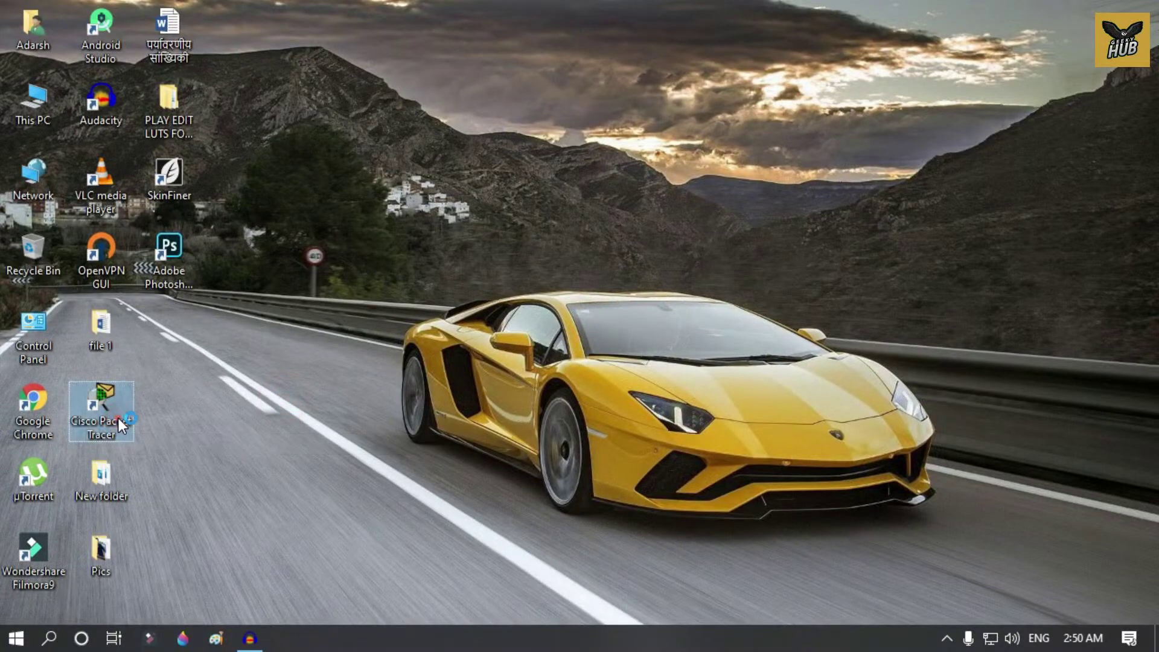
left_click(182, 454)
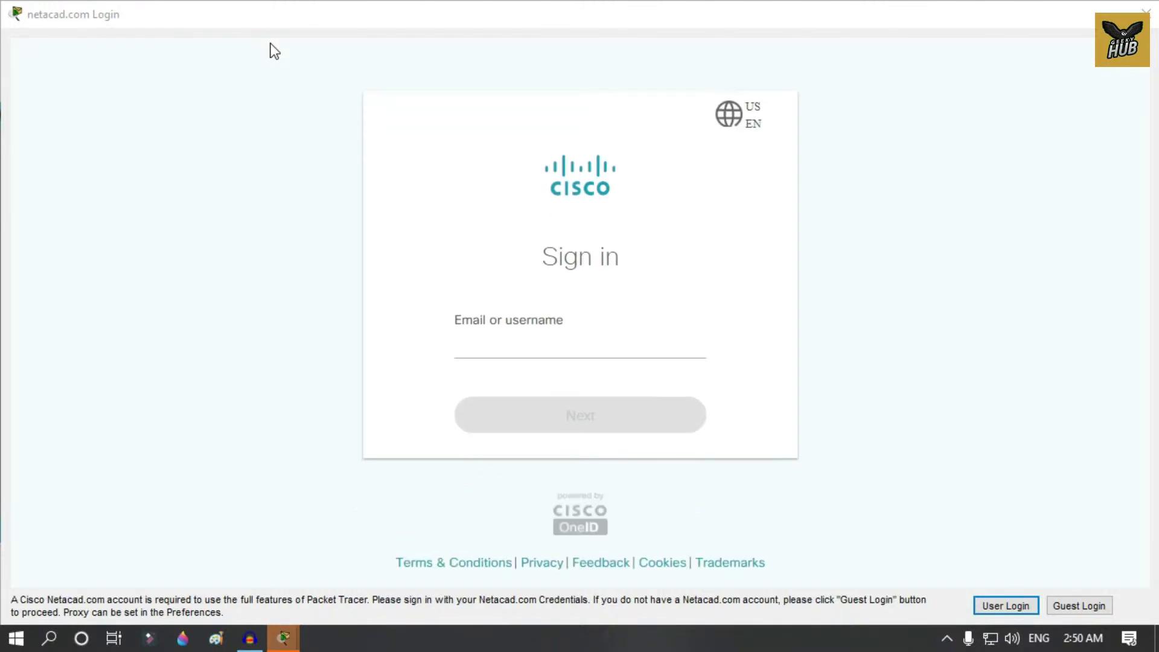
key("Return")
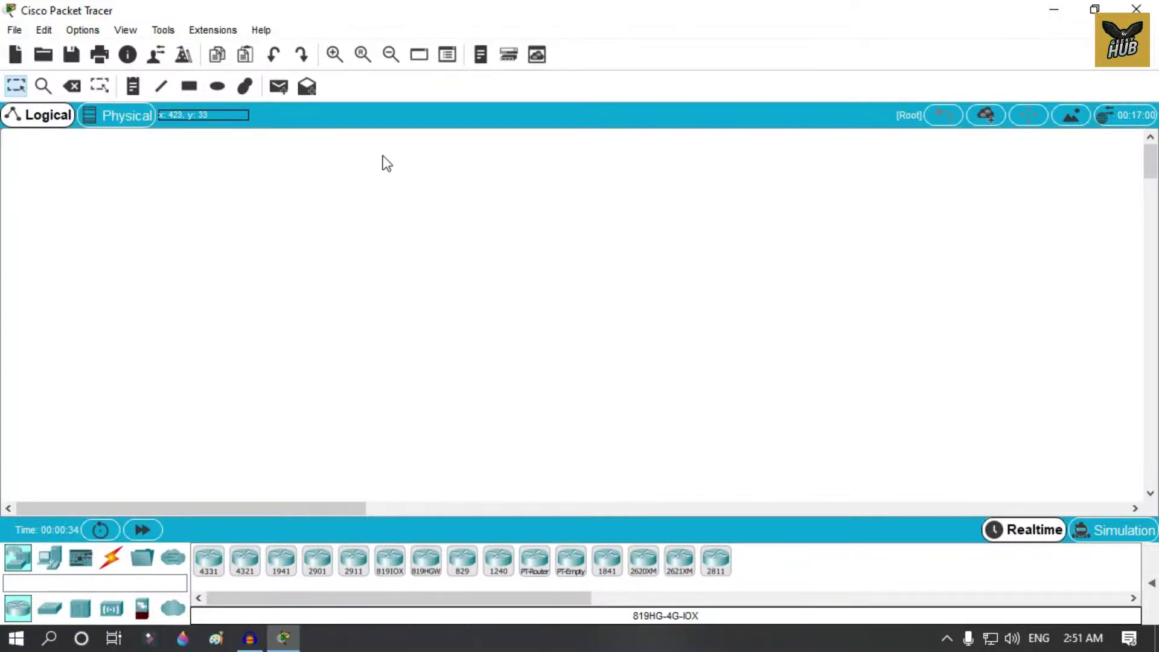
Examine the physical locations in the Cluster Associations dialog, from Home City down to Main Wiring Closet, and close the dialog.
left_click(391, 54)
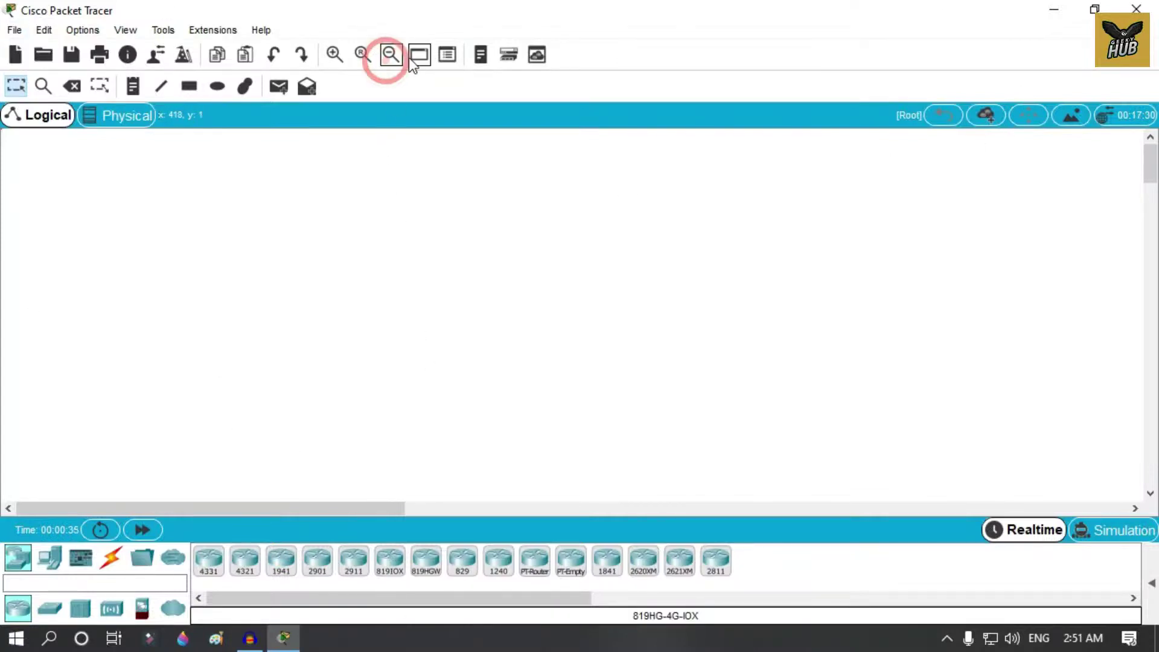
left_click(535, 59)
left_click(63, 66)
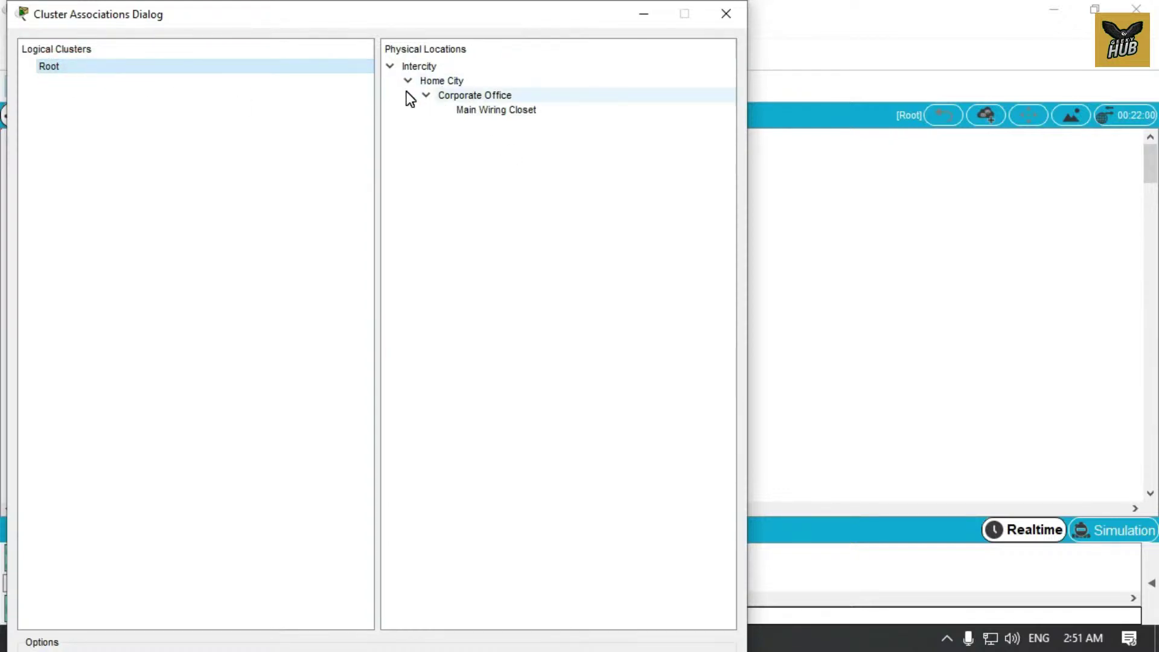
left_click(448, 80)
left_click(522, 94)
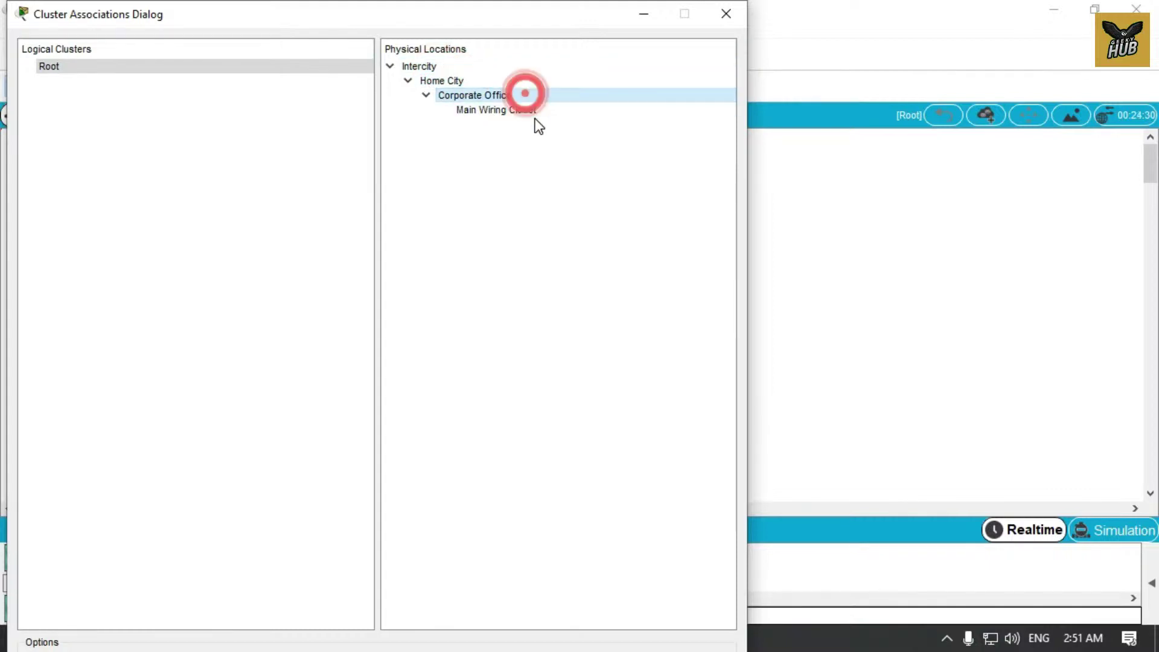
left_click(532, 110)
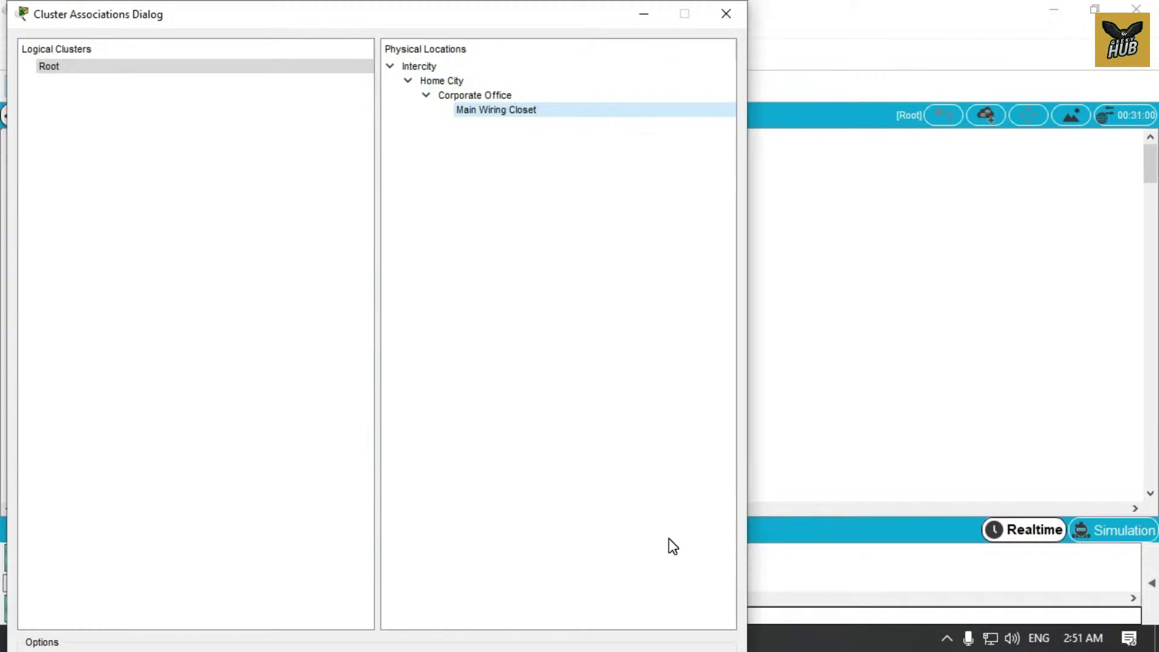
left_click(725, 13)
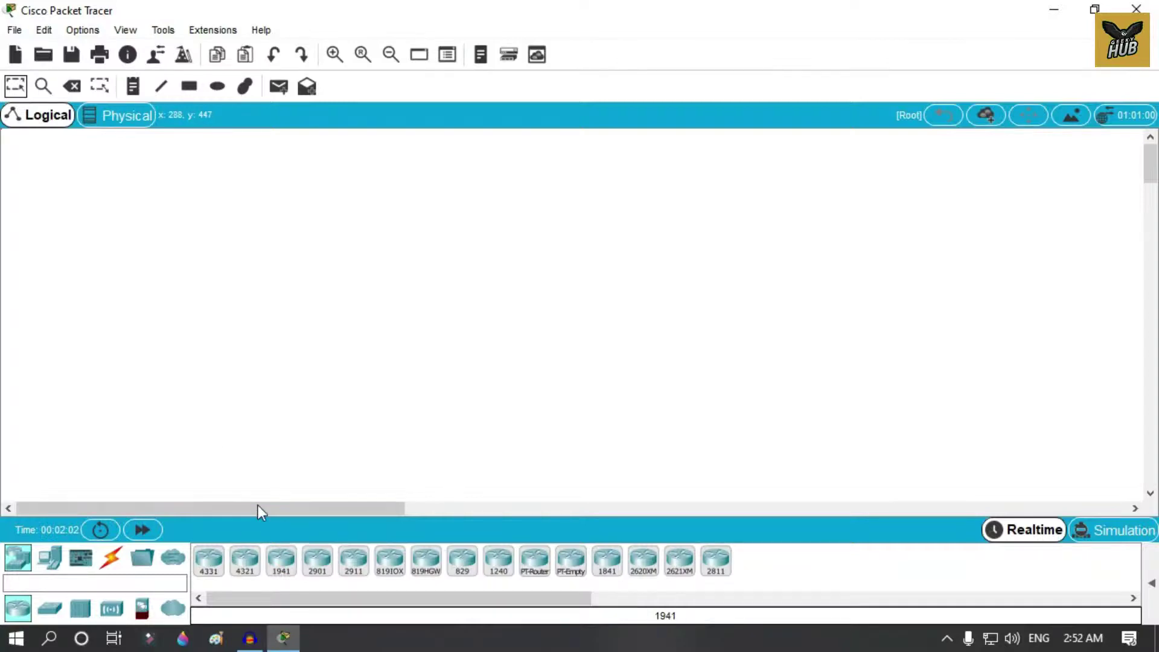
Switch to Paint and draw a tall black outlined rectangle near the canvas's upper-left corner.
left_click(216, 638)
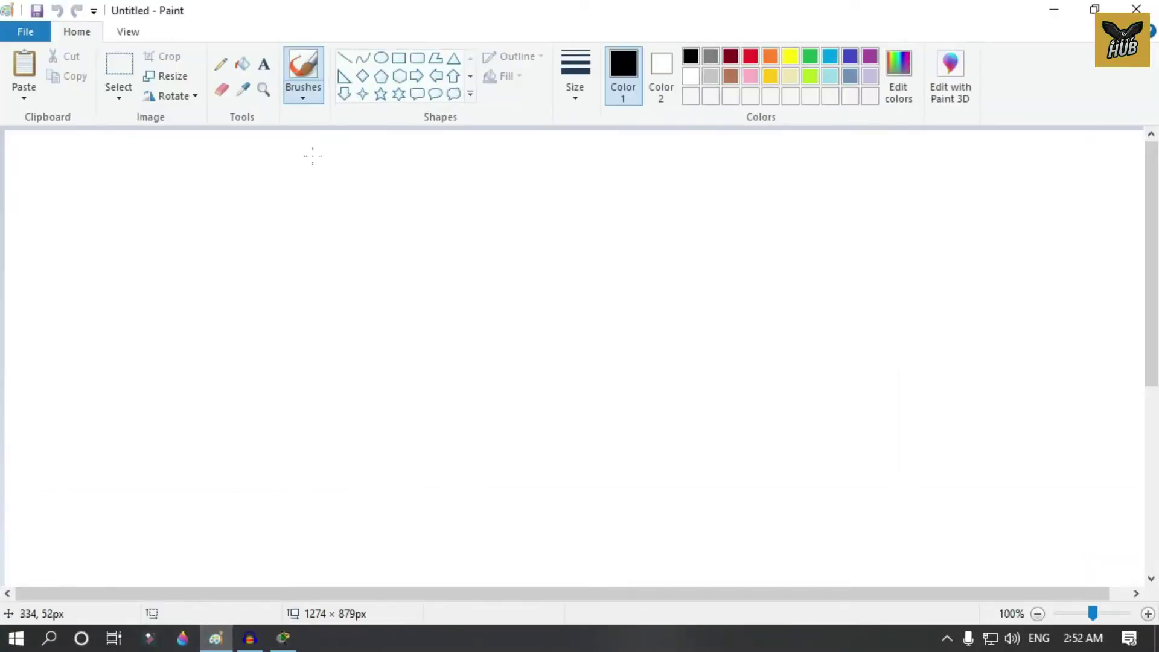
left_click(394, 59)
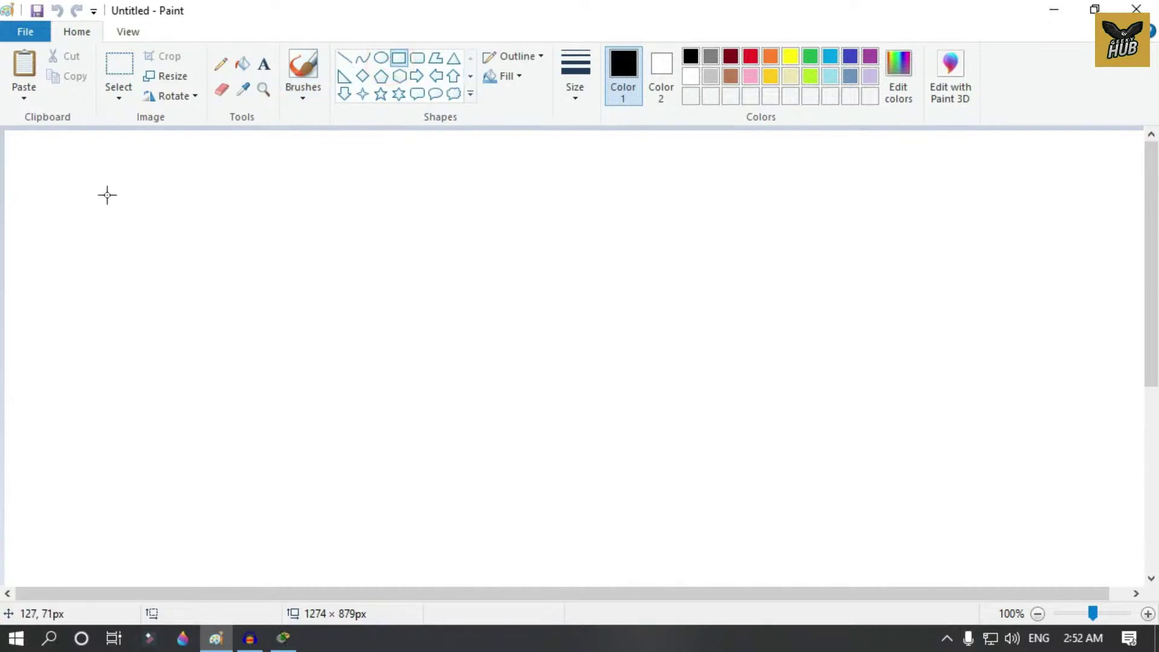
left_click_drag(59, 172, 271, 443)
left_click(360, 289)
Divide the rectangle into three stacked sections with two horizontal black lines, each about 230 px long.
left_click(344, 57)
left_click_drag(59, 243, 267, 242)
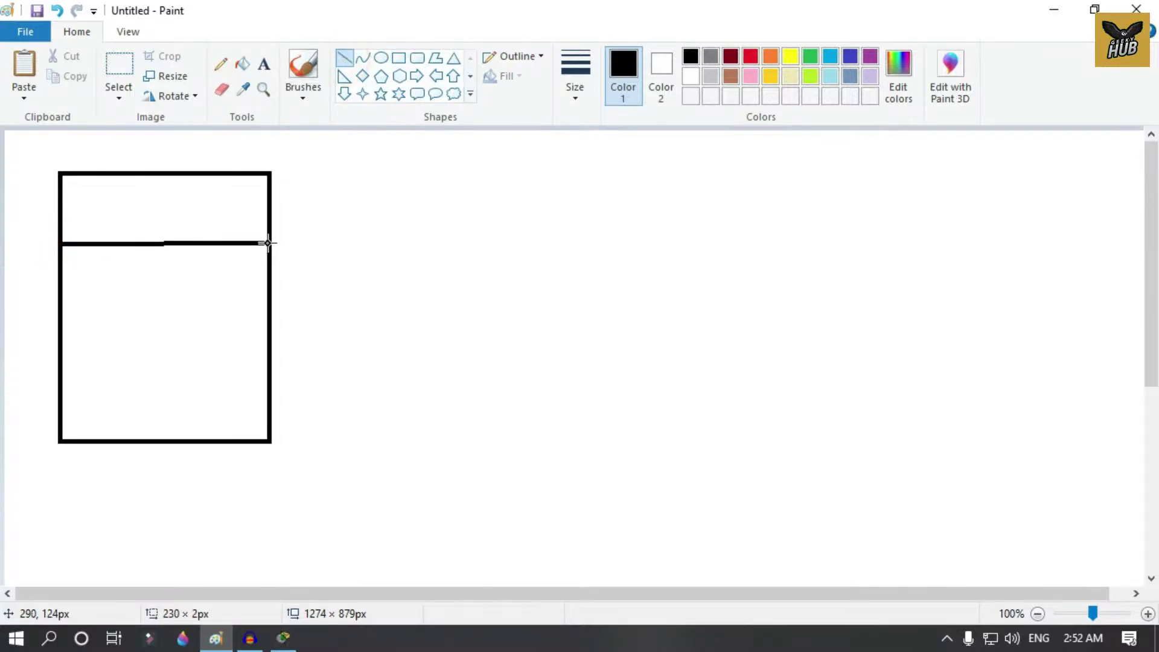
left_click_drag(57, 347, 267, 348)
left_click(323, 243)
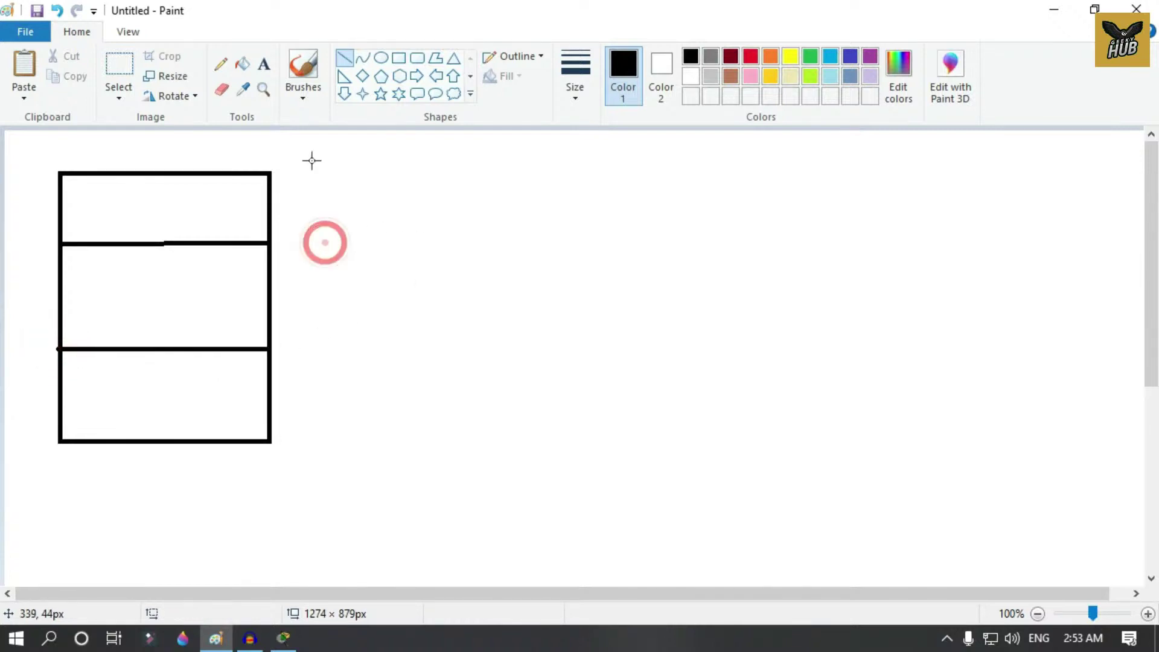
Add the text labels "1st FLoor", "2nd Floor" and "3rd Floor" beside the divided rectangle, separated by blank lines.
left_click(263, 64)
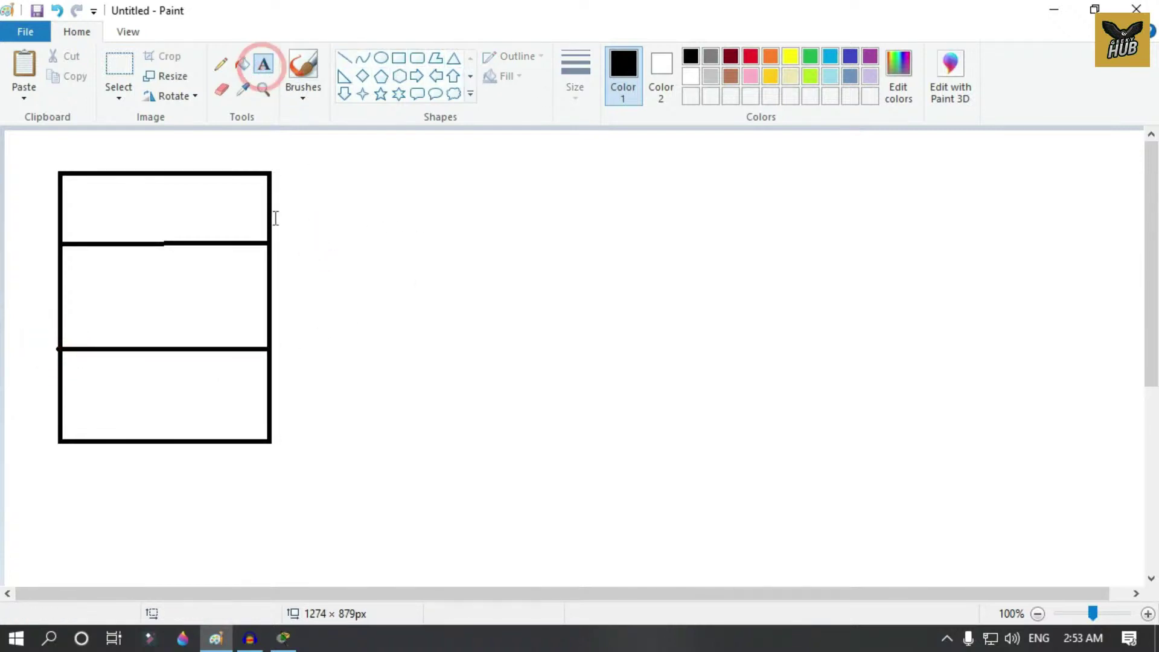
left_click(288, 220)
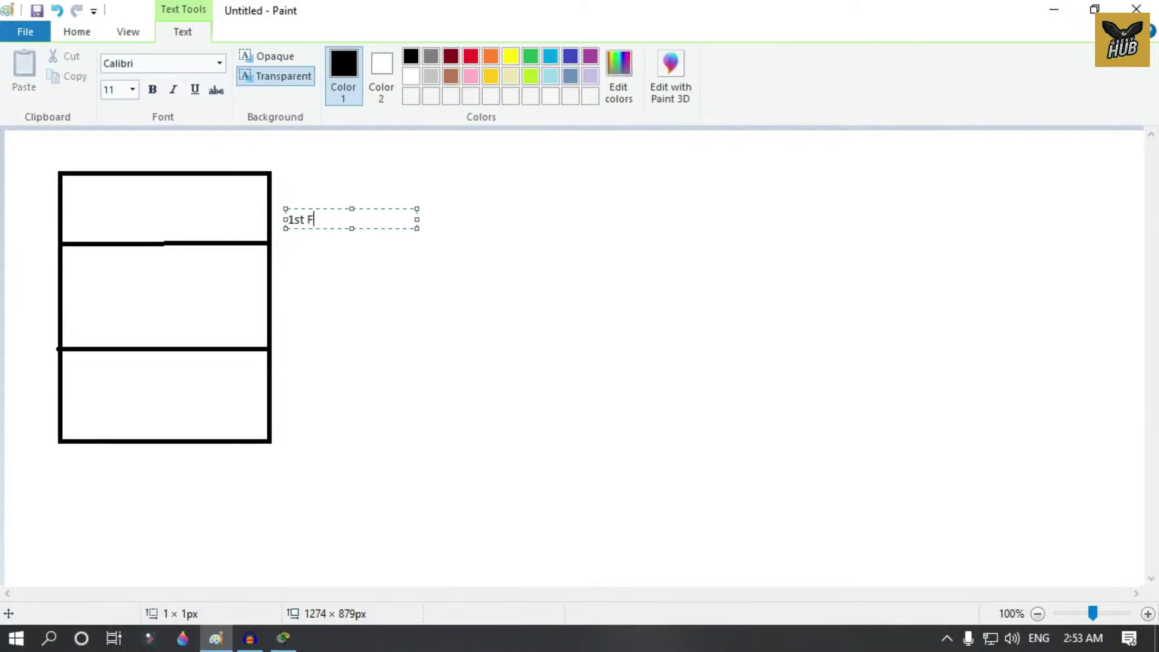
type("1st FLoor")
key("Return")
key("Return")
key("Return")
key("Return")
key("Return")
key("Return")
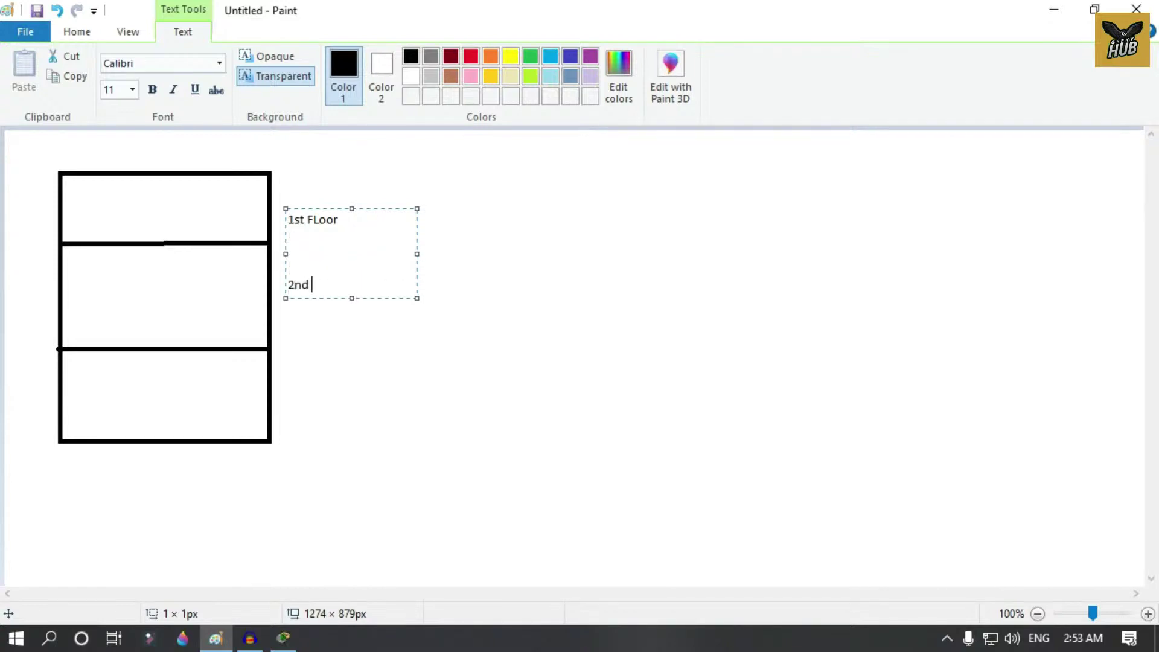
type("2nd Floor")
key("Return")
key("Return")
key("Return")
key("Return")
key("Return")
key("Return")
key("Return")
key("Return")
key("Return")
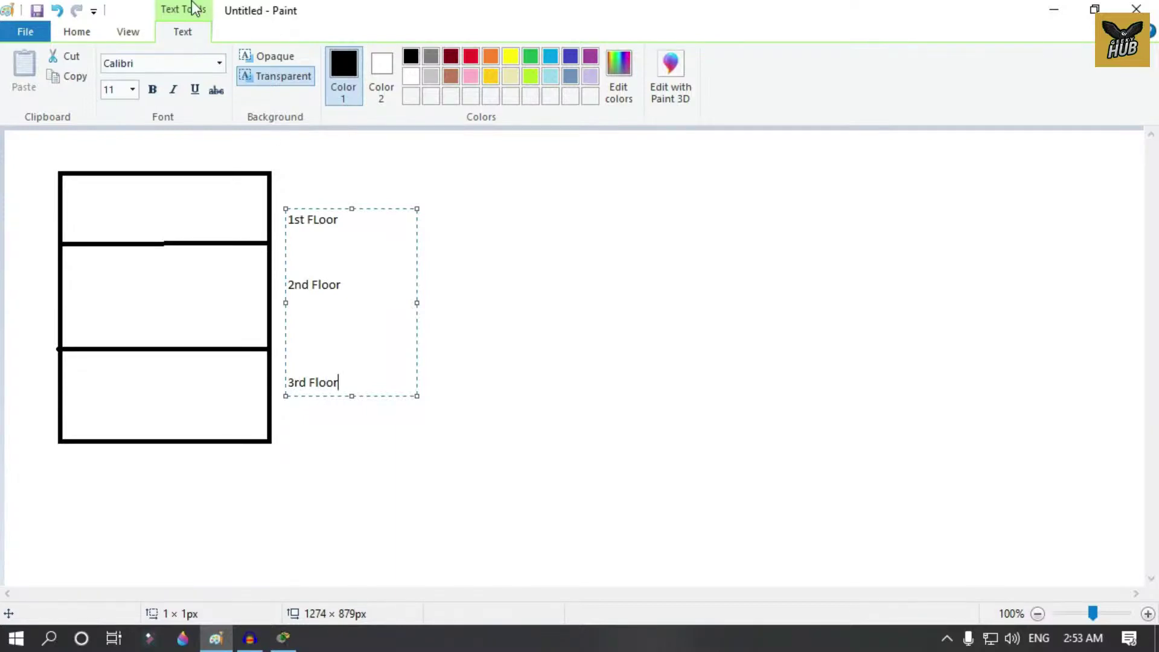
Set all the floor labels to font size 24 and enlarge their text box downward to a height of about 418 px.
key("ctrl+a")
left_click(132, 89)
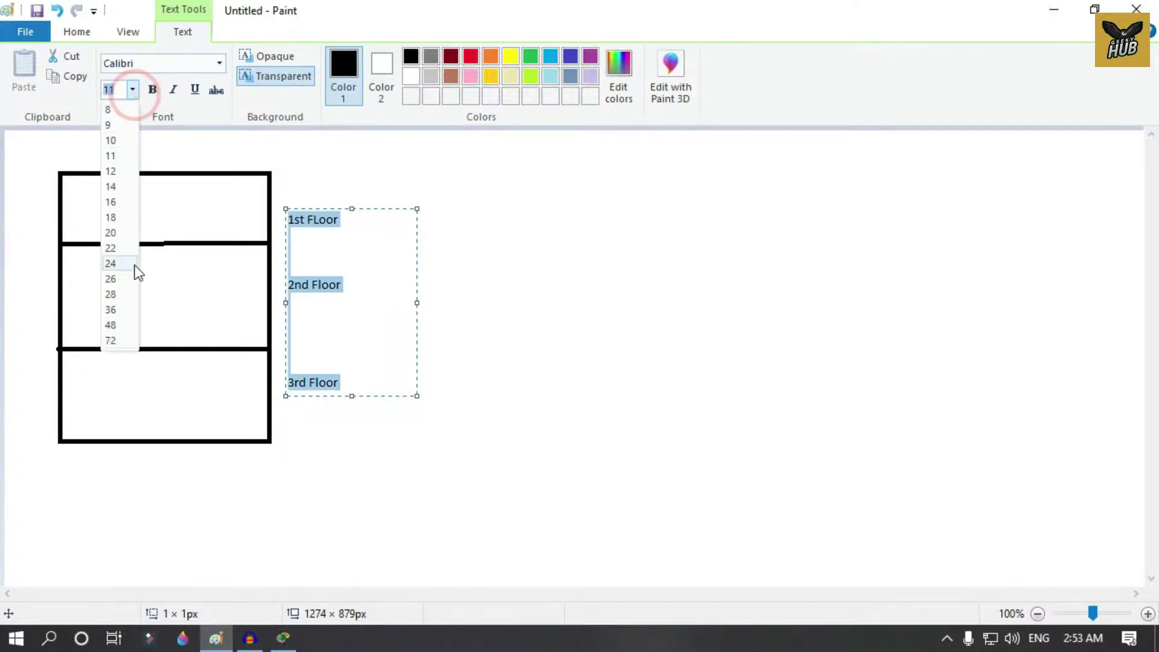
left_click(117, 268)
left_click_drag(352, 395, 361, 582)
left_click(342, 330)
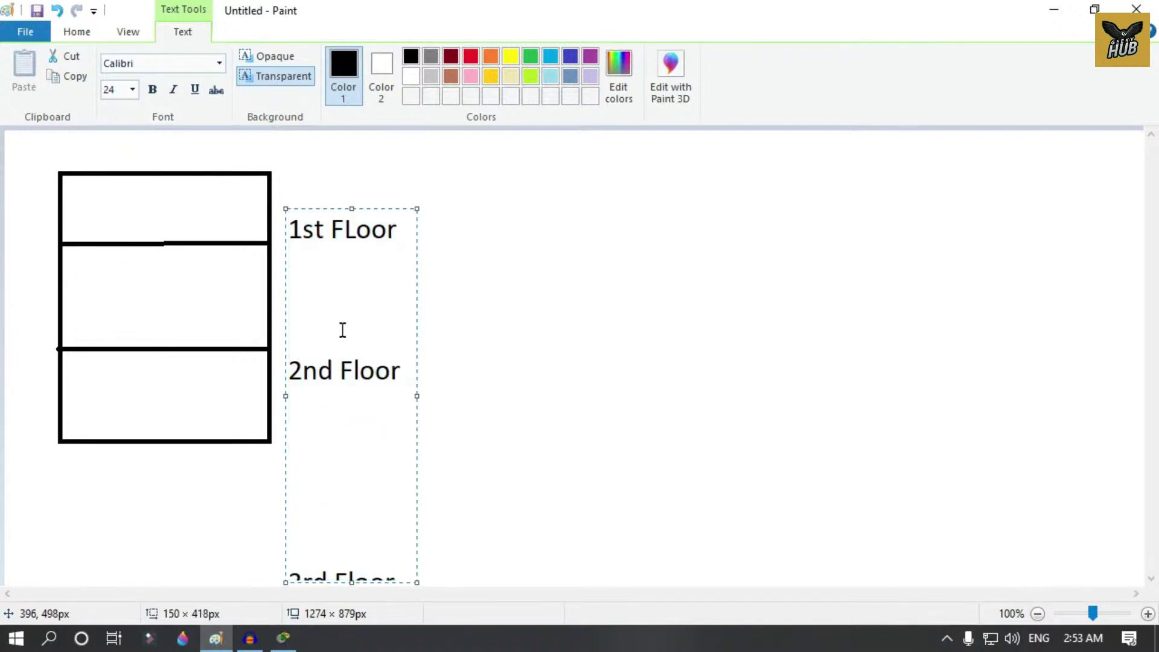
Move the text box up beside the rectangle's first section and remove extra blank lines between the first two floor labels.
left_click_drag(320, 207, 321, 172)
left_click(315, 251)
key("Delete")
key("Delete")
key("Delete")
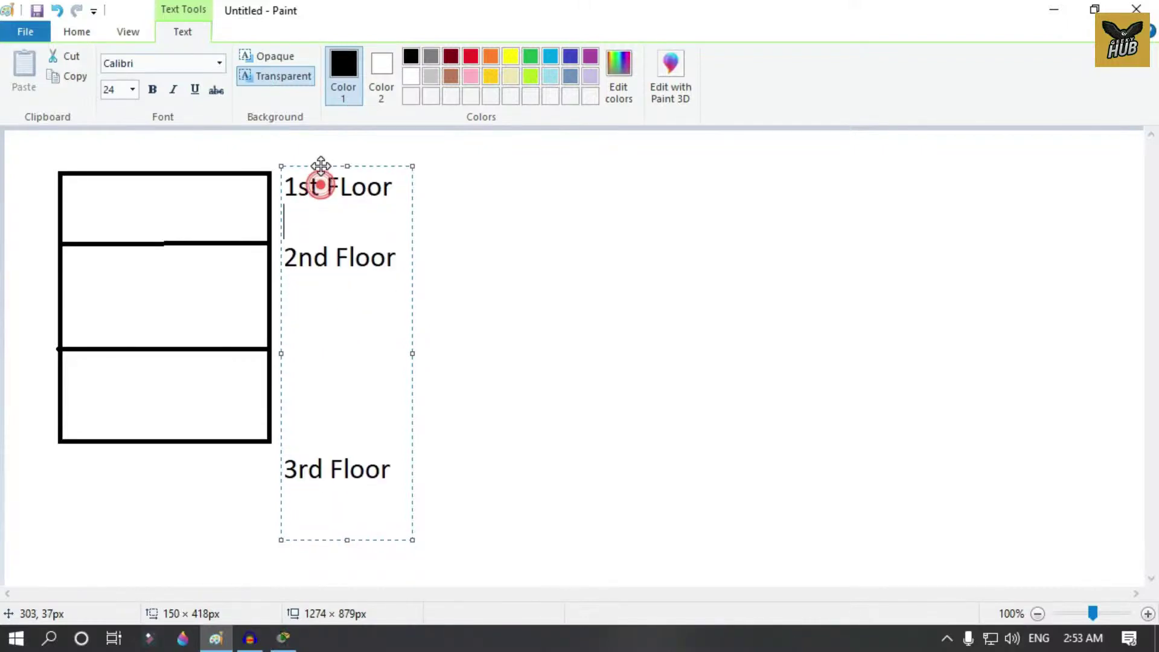
Remove the extra blank lines between the second and third floor labels.
left_click(322, 335)
key("BackSpace")
left_click(306, 338)
key("BackSpace")
left_click(307, 384)
key("BackSpace")
left_click(317, 353)
key("BackSpace")
key("BackSpace")
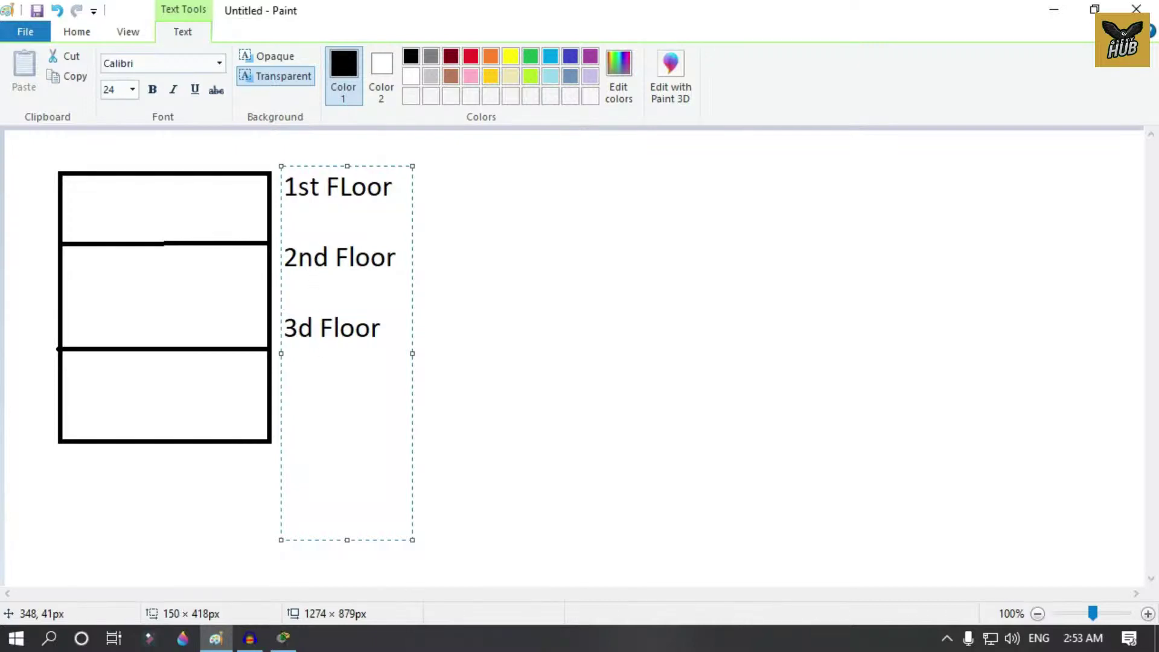
Respace the floor labels so each one sits beside its own section, and correct the last label to "3rd Floor".
key("Return")
key("Return")
left_click(321, 227)
key("Return")
left_click(305, 365)
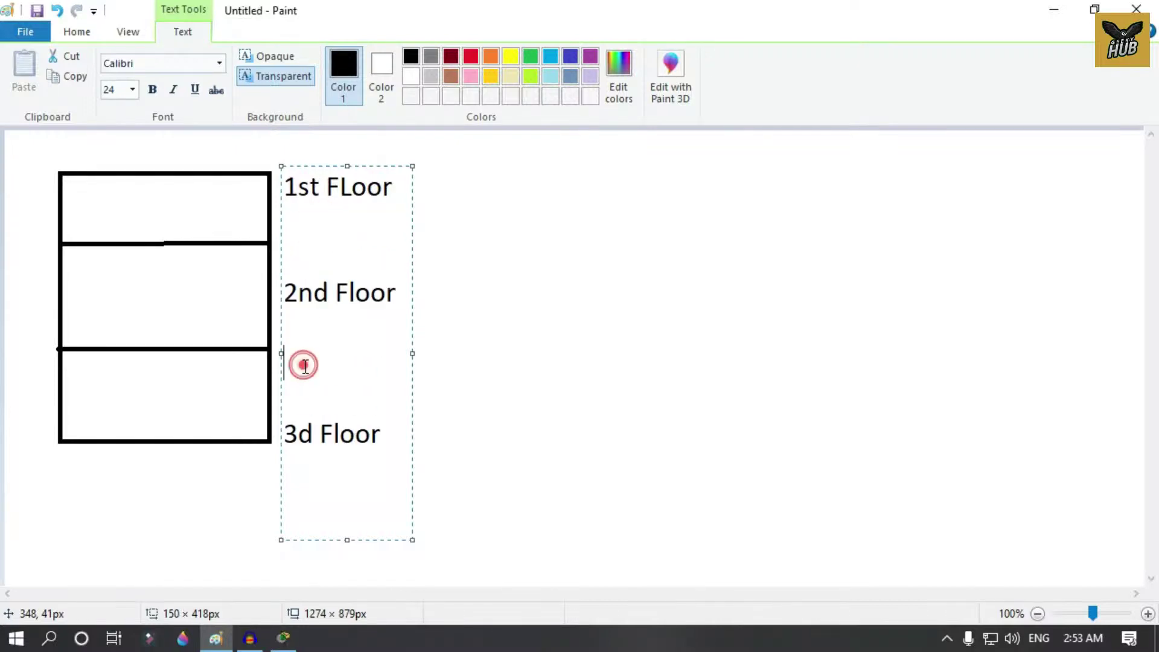
key("BackSpace")
left_click(295, 398)
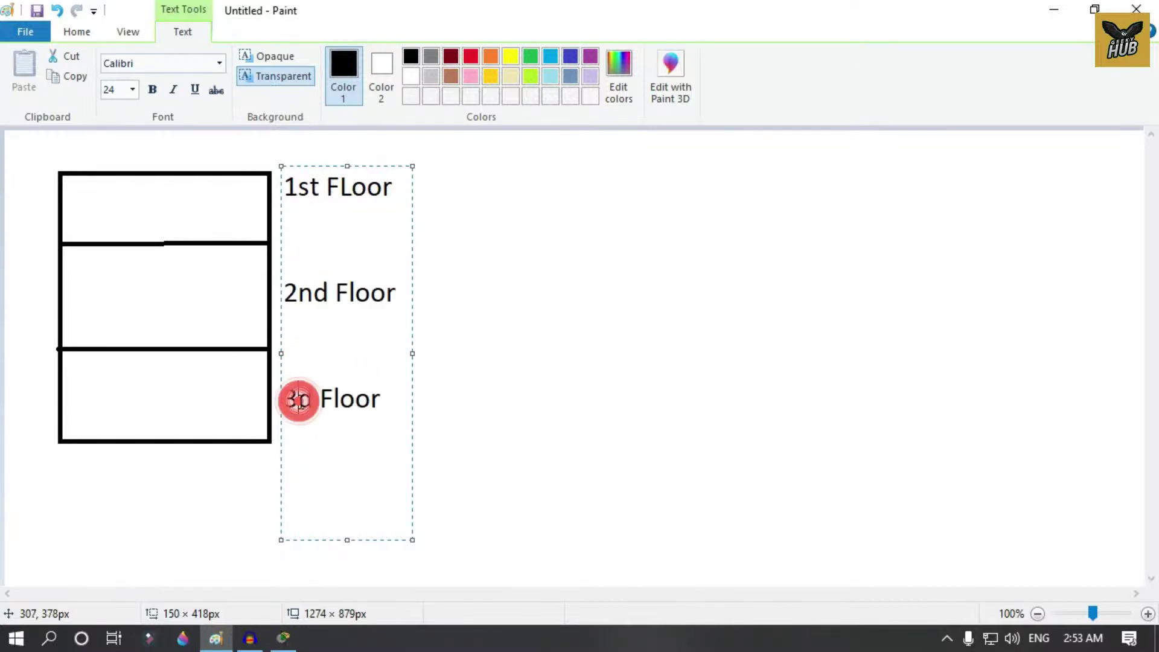
type("r")
left_click(520, 391)
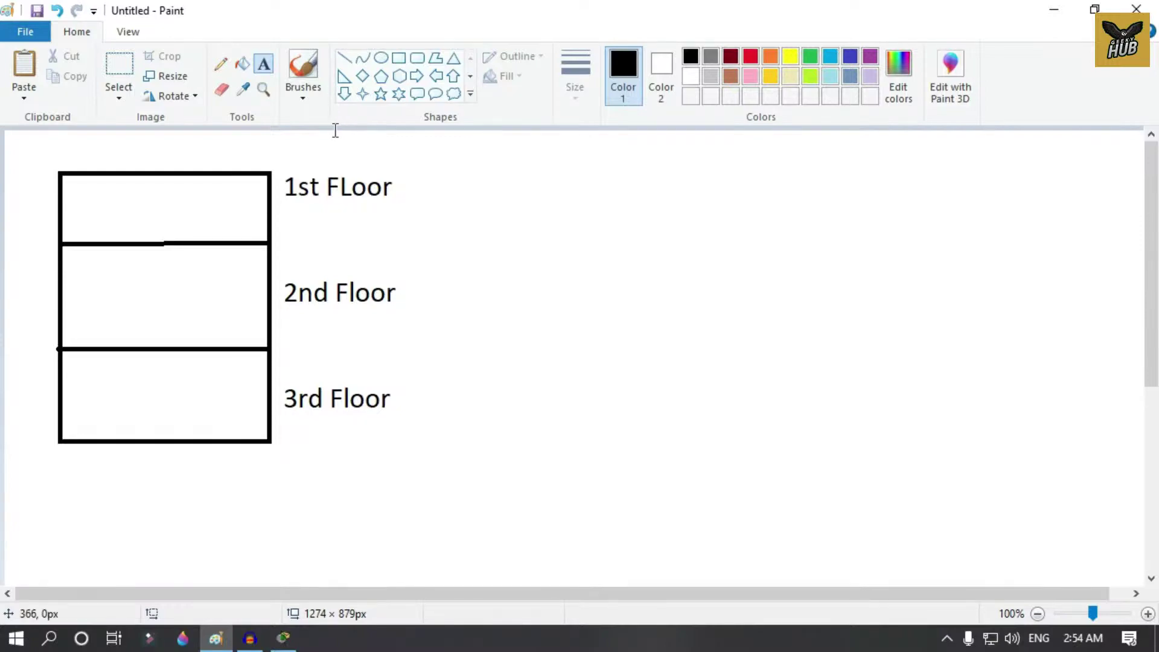
Draw a circle about 60 px wide in each of the first two sections and a small rectangle in the third section.
left_click(381, 57)
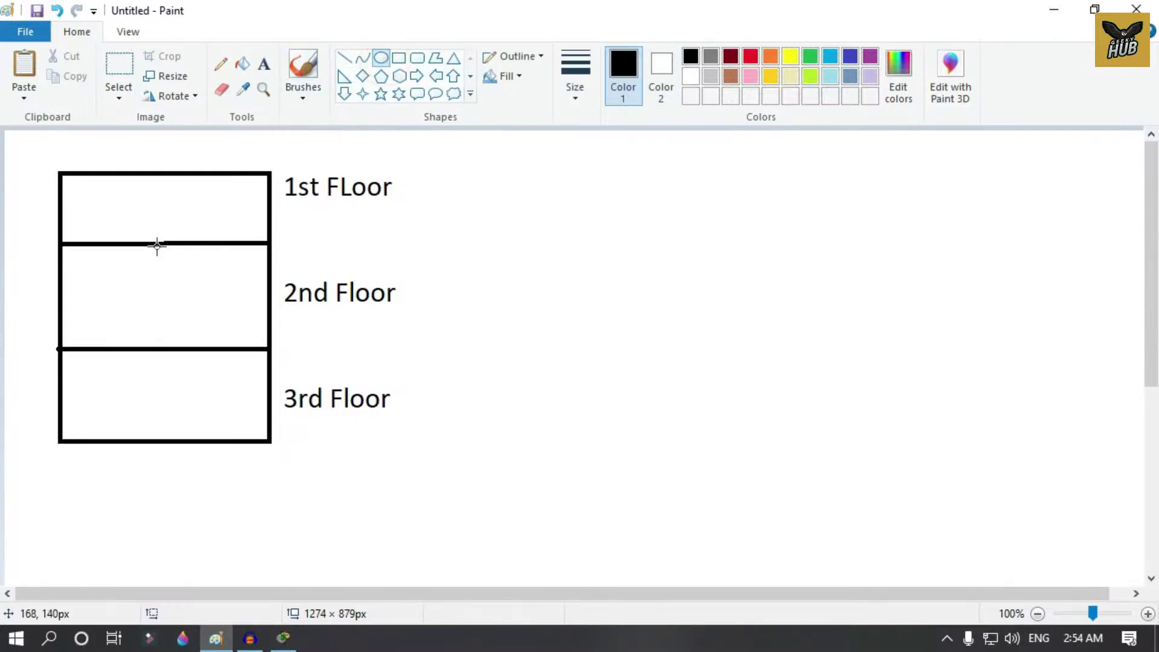
left_click_drag(104, 188, 160, 237)
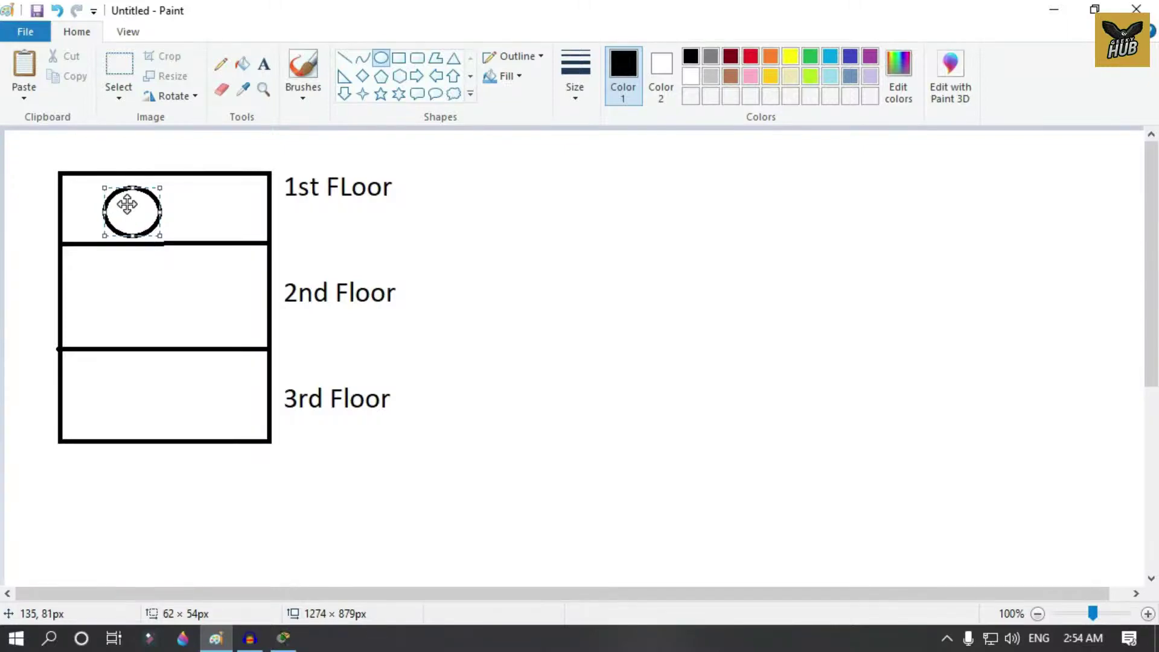
left_click(151, 288)
left_click_drag(103, 269, 161, 329)
left_click(157, 396)
left_click(398, 58)
left_click_drag(107, 373, 185, 428)
left_click(370, 357)
Write 10 inside each of the two circles and 20 inside the small rectangle.
left_click(263, 64)
left_click(122, 211)
type("10")
left_click(120, 302)
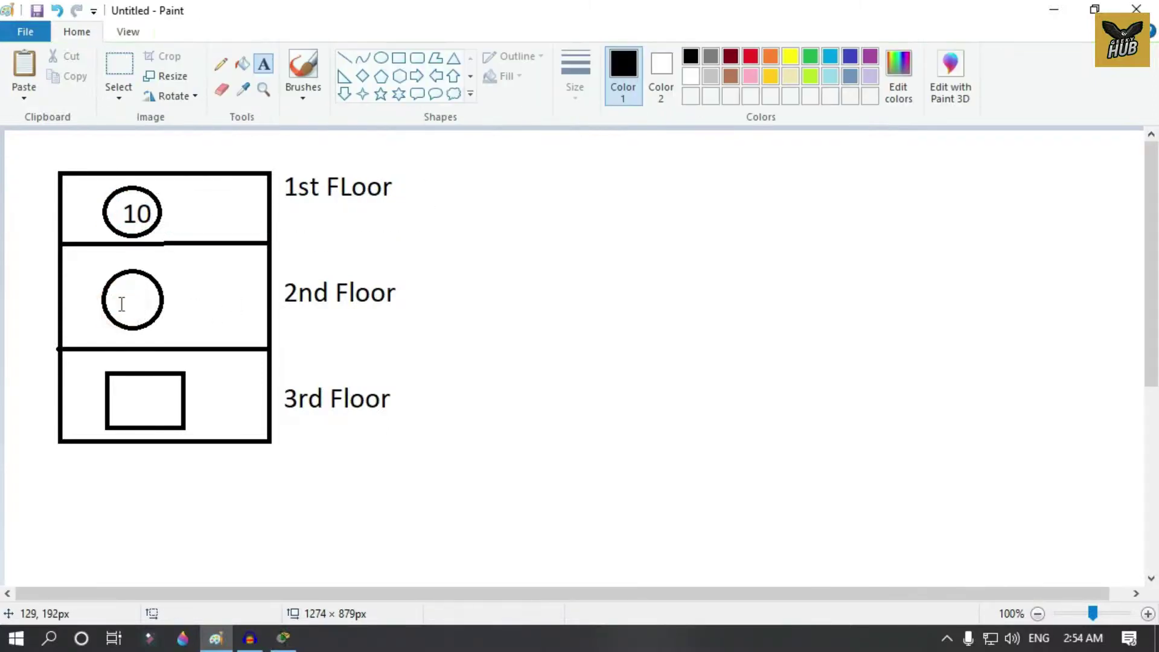
left_click(119, 301)
type("q")
key("BackSpace")
type("10")
left_click(115, 415)
left_click(120, 409)
type("20")
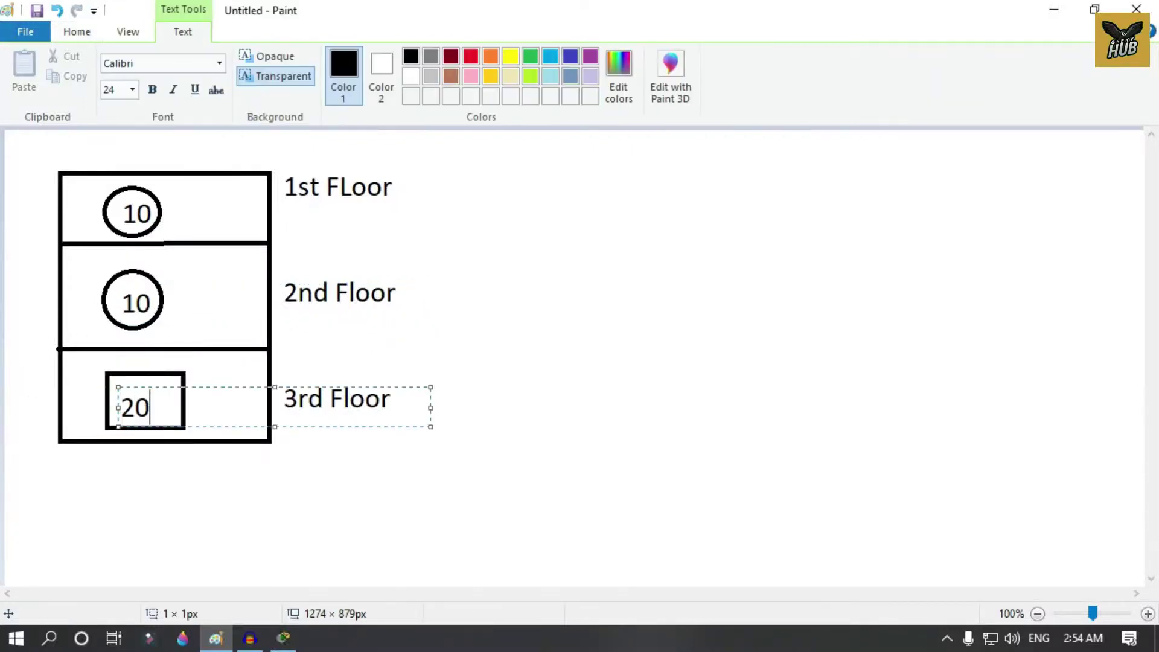
left_click(628, 231)
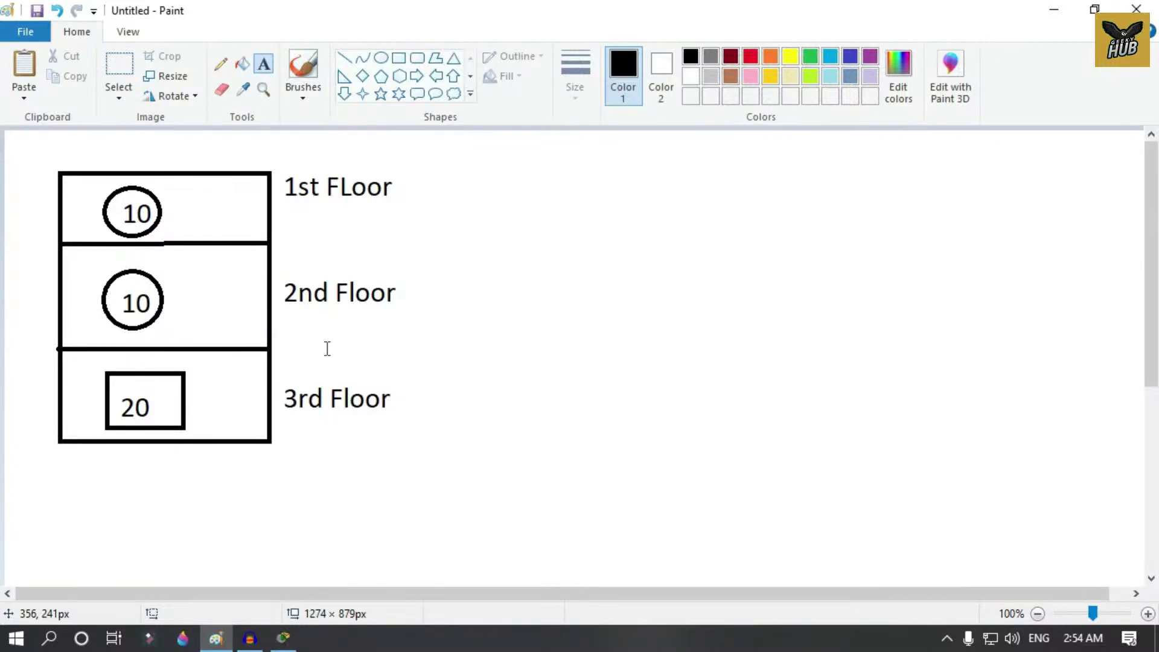
Add the text "Tech" beside the circle in the first-floor section.
left_click(172, 215)
type("Tech")
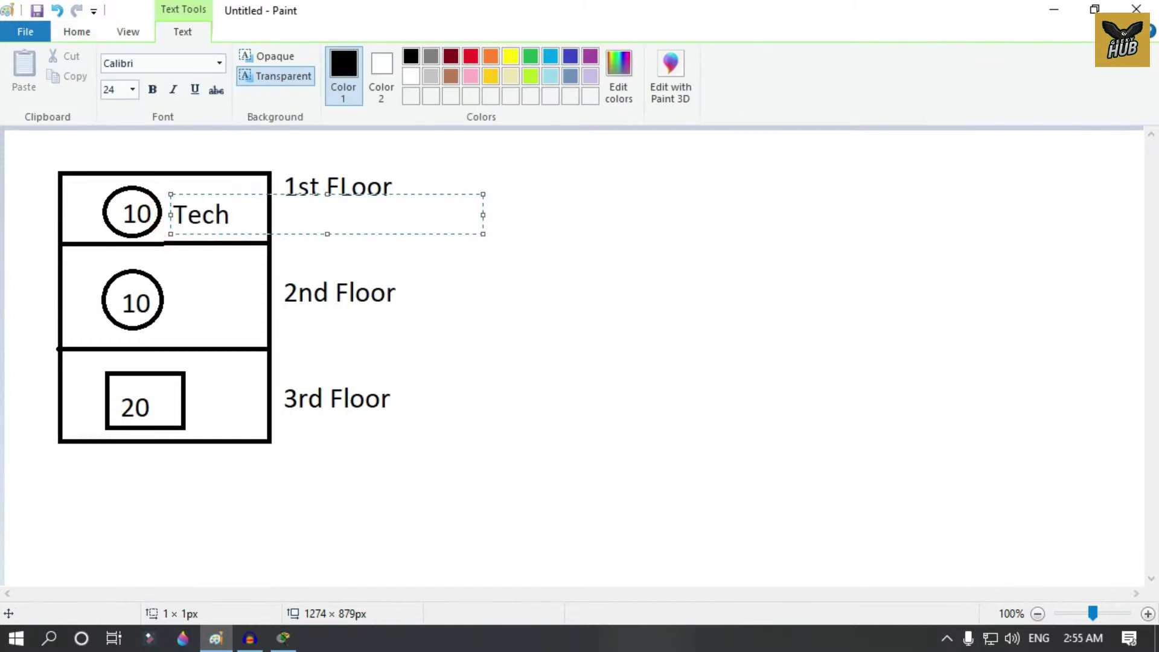
left_click(181, 300)
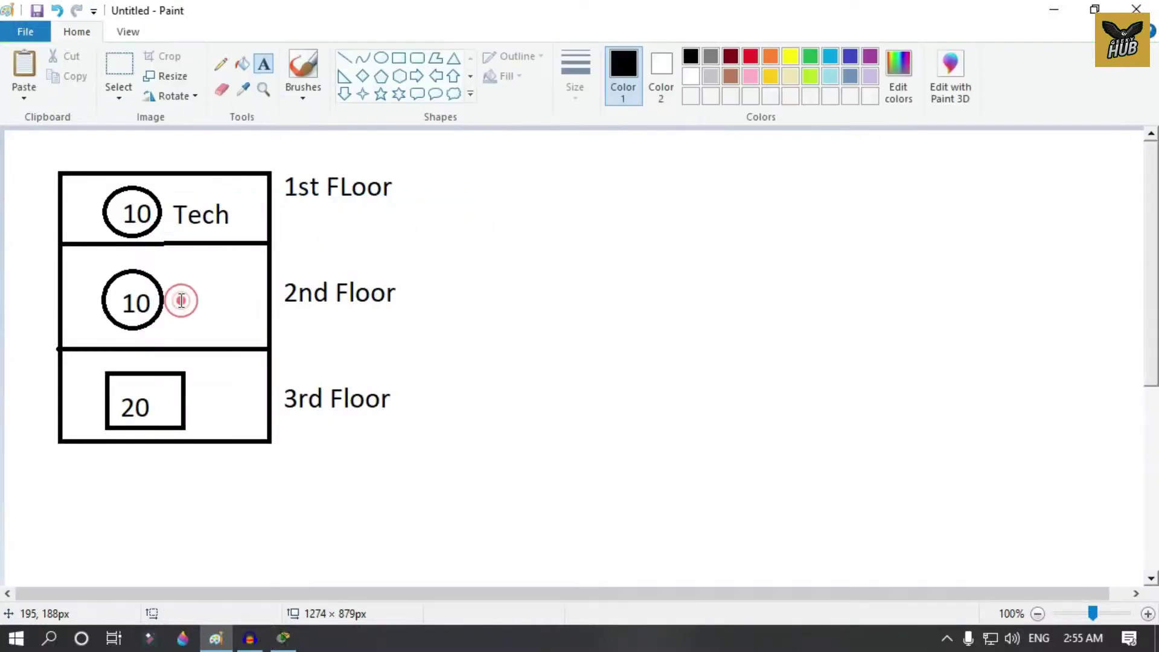
Add the text "Sales" beside the circle in the second-floor section.
left_click(166, 300)
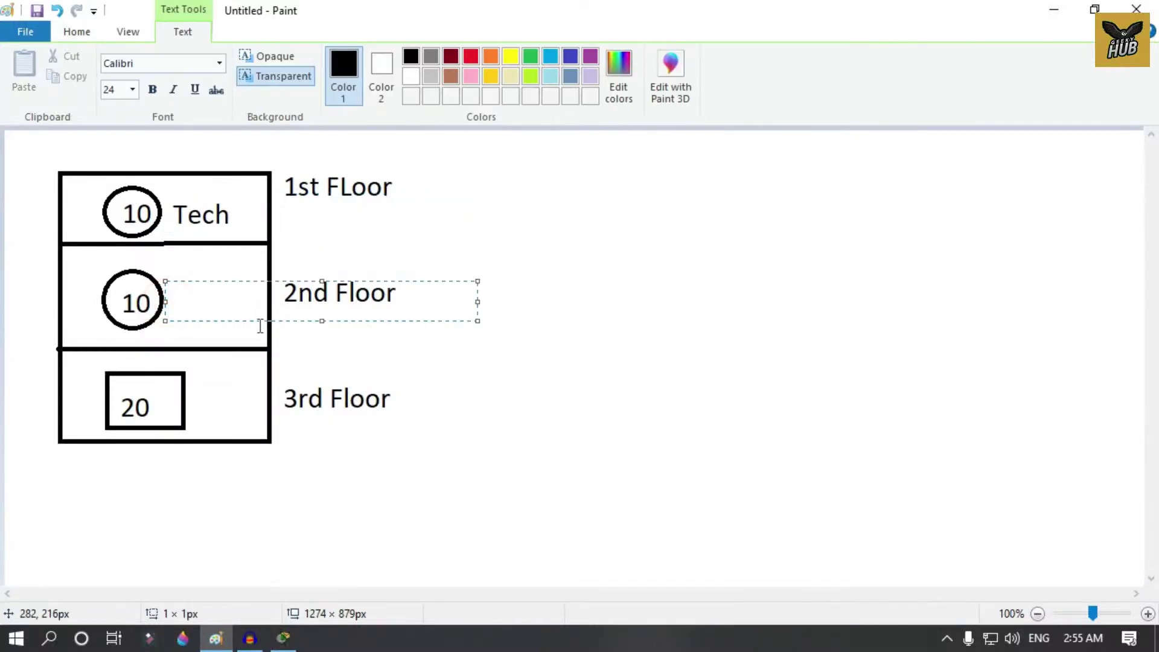
type("Corpo")
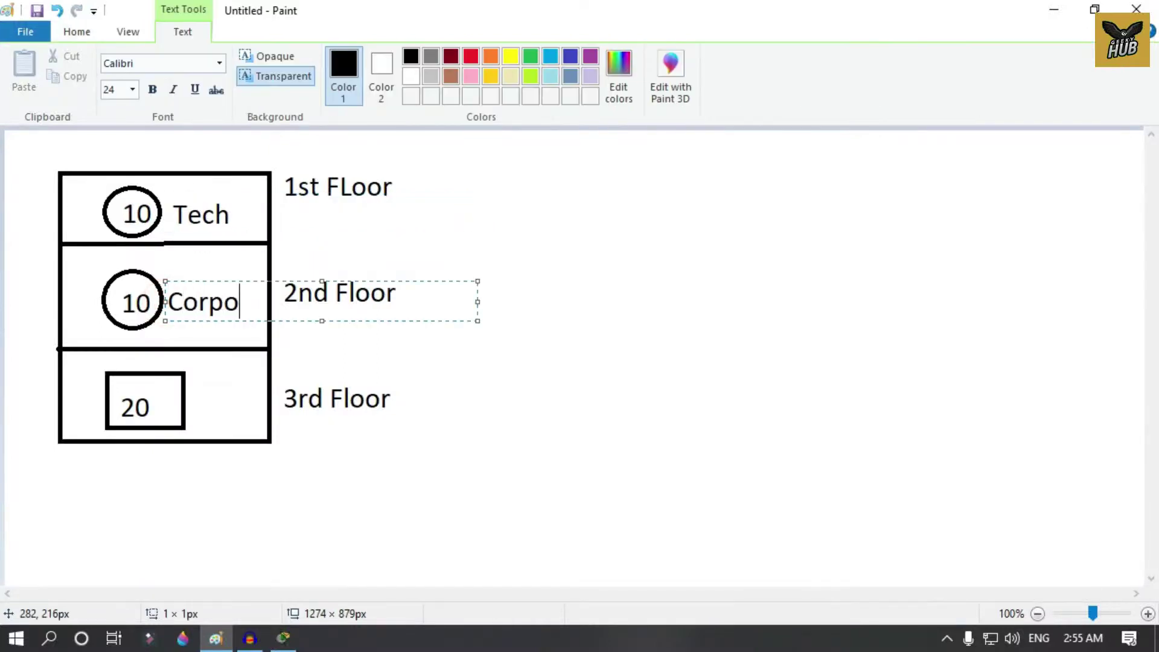
key("BackSpace")
key("BackSpace")
key("BackSpace")
key("BackSpace")
key("BackSpace")
type("S")
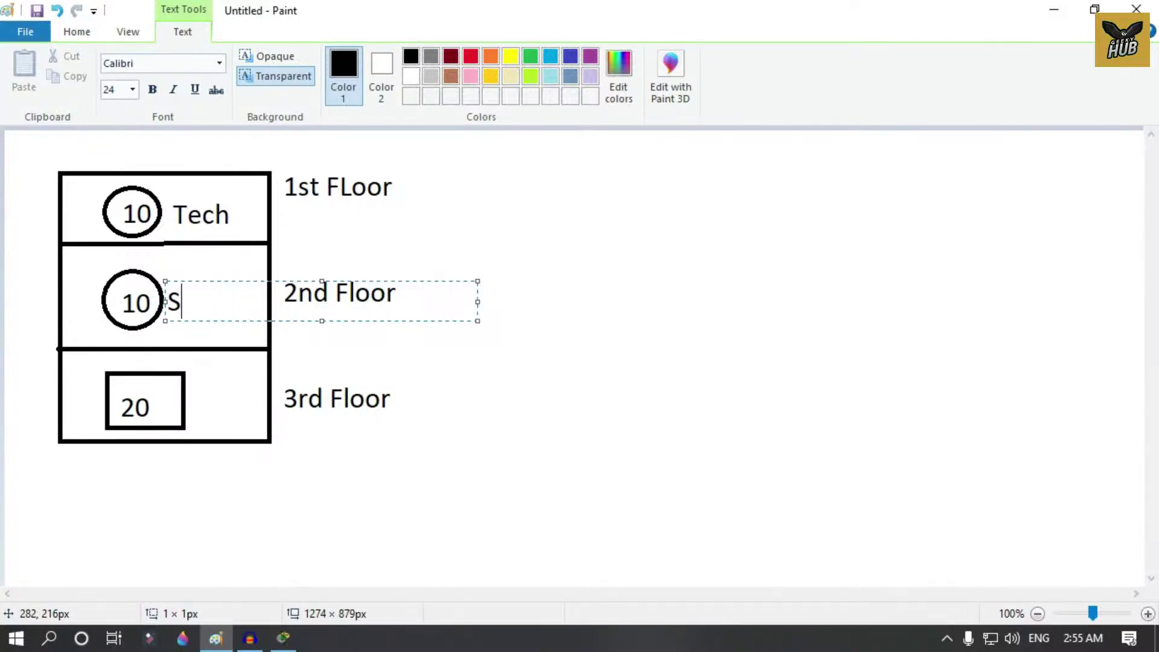
type("aled")
key("BackSpace")
key("BackSpace")
type("s")
key("BackSpace")
type("es")
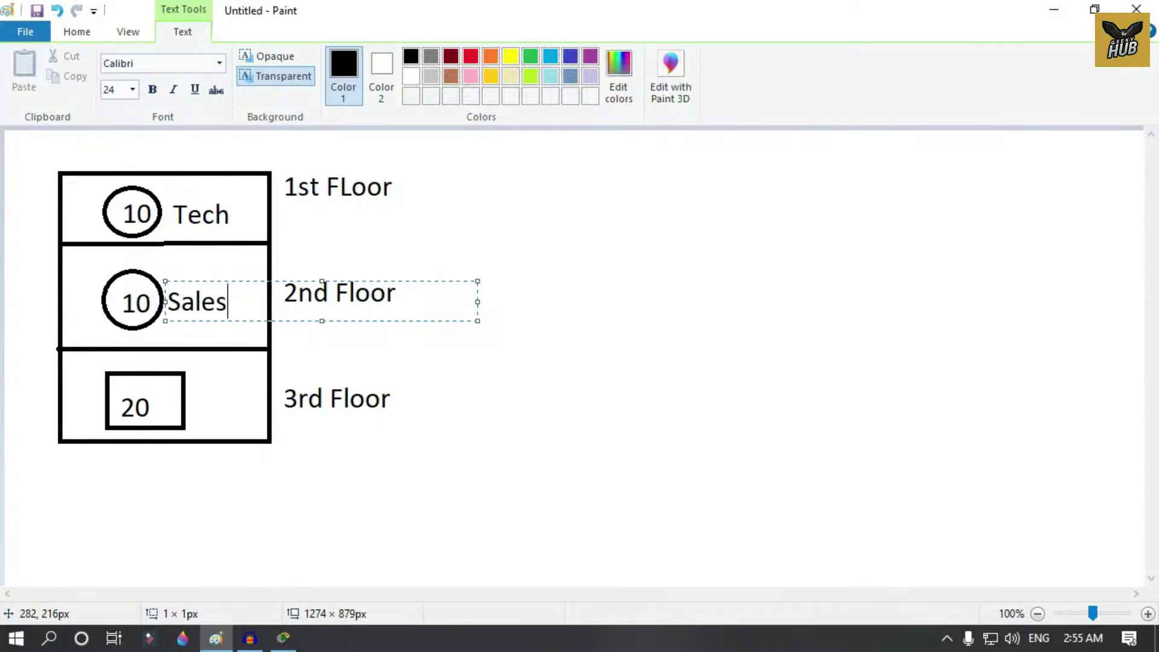
Add the text "Service" beside the small rectangle in the third-floor section.
left_click(188, 405)
left_click(193, 401)
type("Service")
left_click(298, 377)
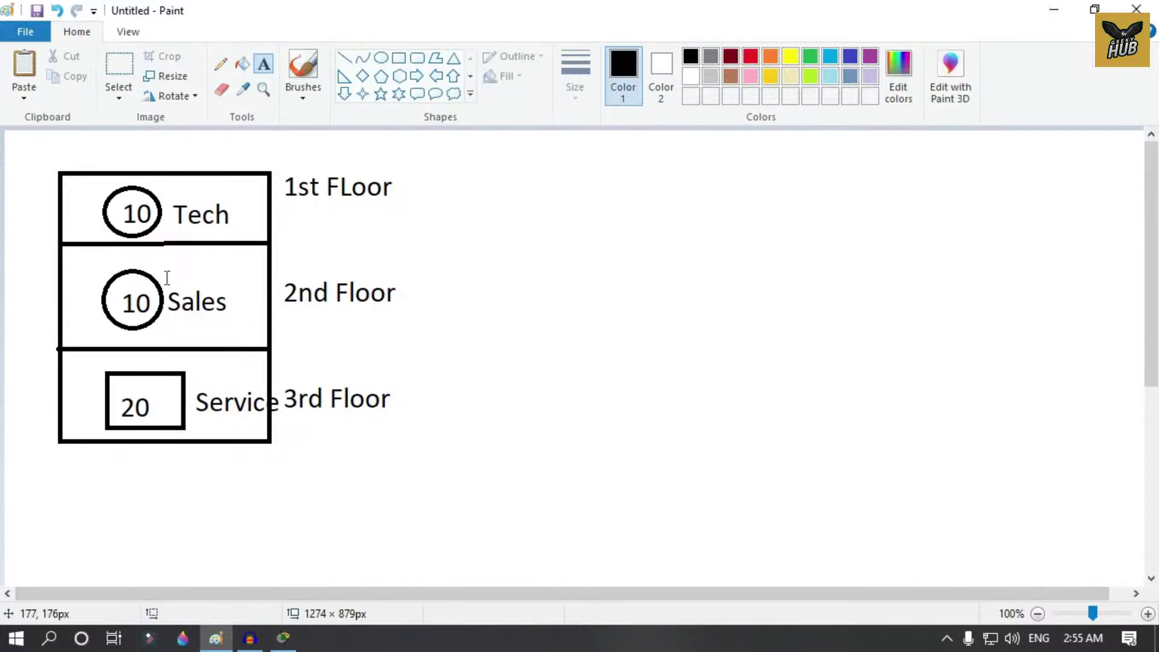
Draw a small flat ellipse on top of the building and a gently curved line about 945 px long from it toward the canvas's upper-right corner.
left_click(387, 58)
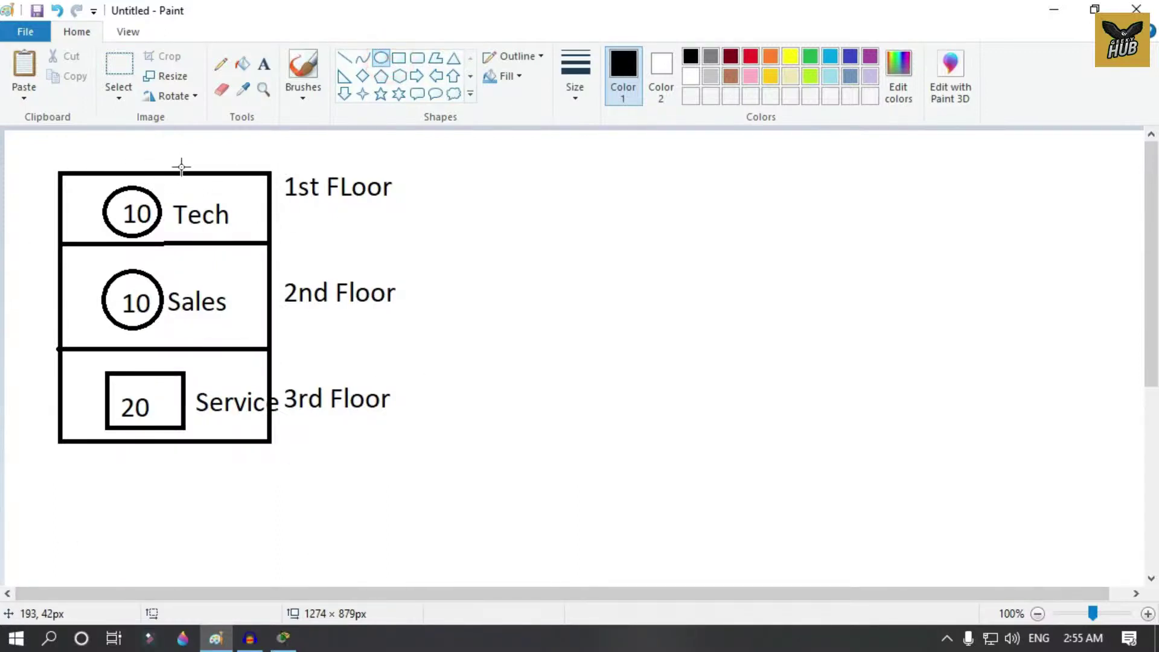
left_click_drag(189, 157, 229, 170)
left_click(293, 160)
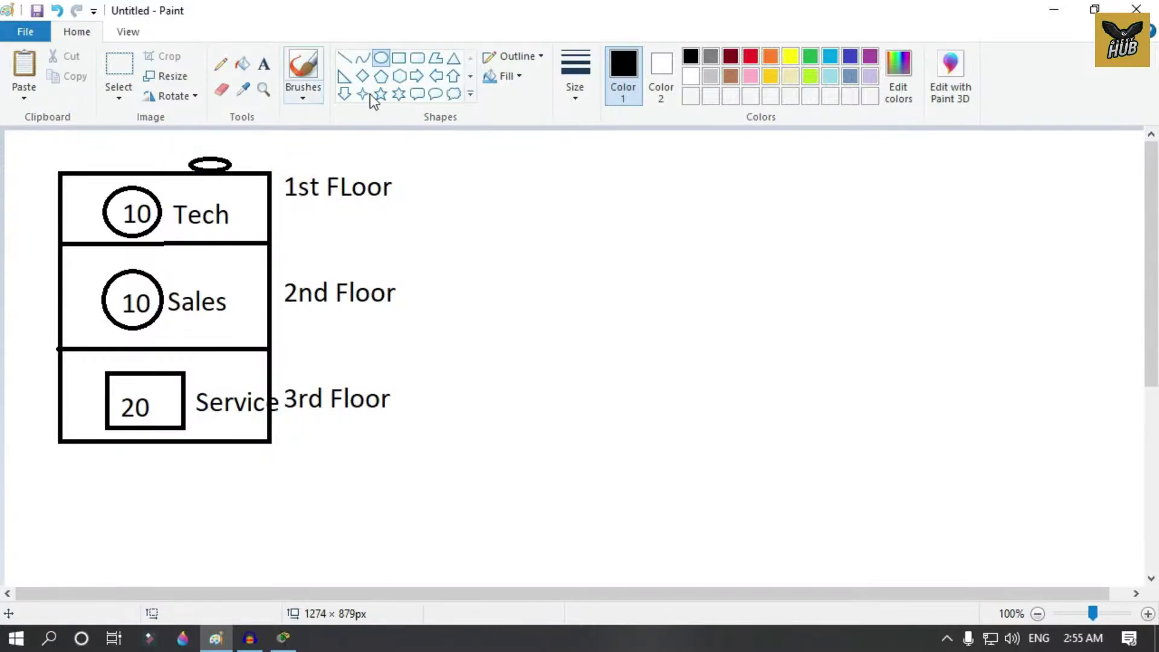
left_click(362, 58)
left_click_drag(211, 163, 1068, 153)
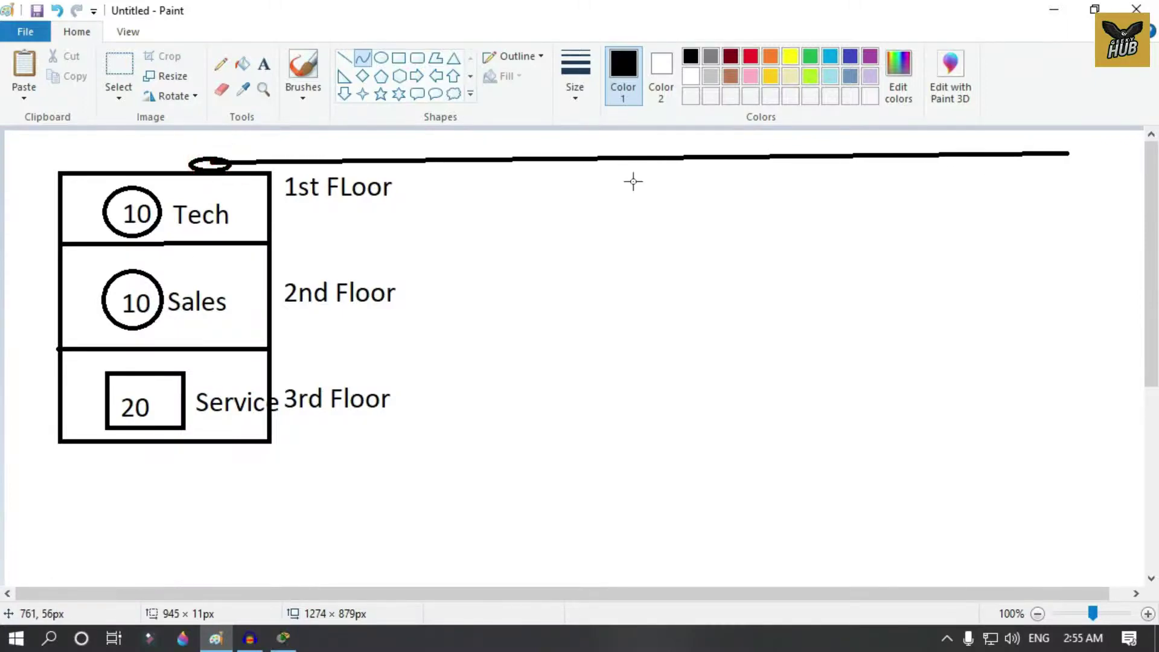
mouse_move(441, 158)
left_mouse_down()
mouse_move(682, 175)
mouse_move(825, 144)
mouse_move(628, 219)
mouse_move(571, 211)
left_mouse_up()
left_click(467, 272)
Draw a small box at the curved line's far end and label it "isp", placing the text in the middle of the box.
left_click(398, 57)
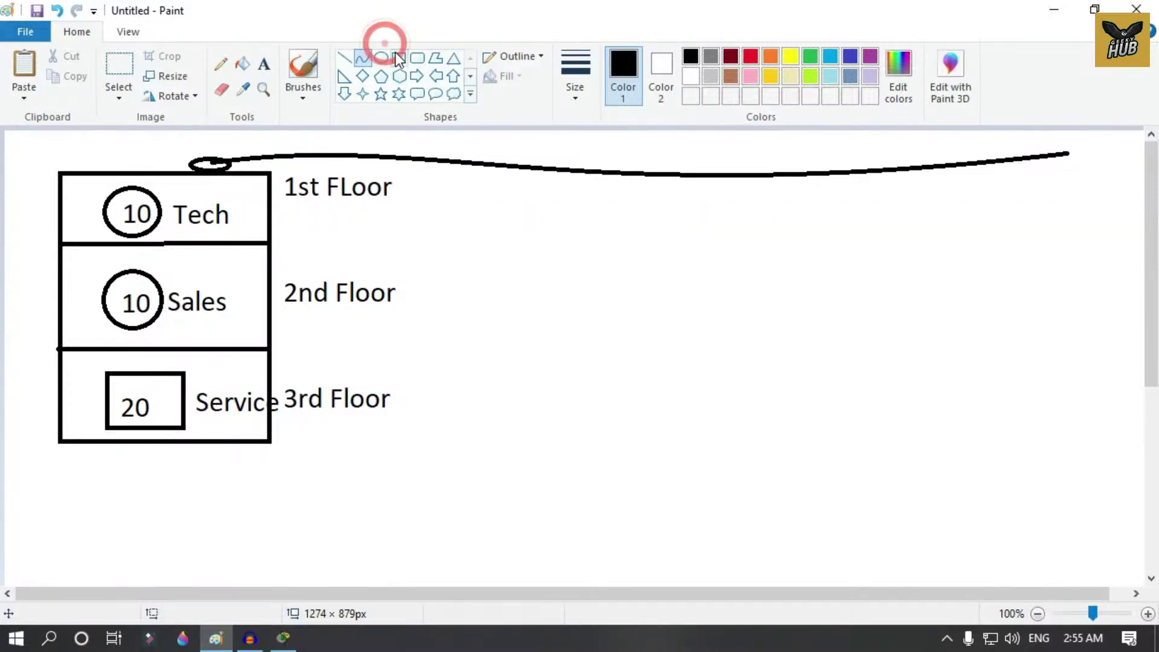
mouse_move(1061, 137)
left_mouse_down()
mouse_move(1142, 216)
mouse_move(1130, 200)
left_mouse_up()
left_click(911, 236)
left_click(264, 64)
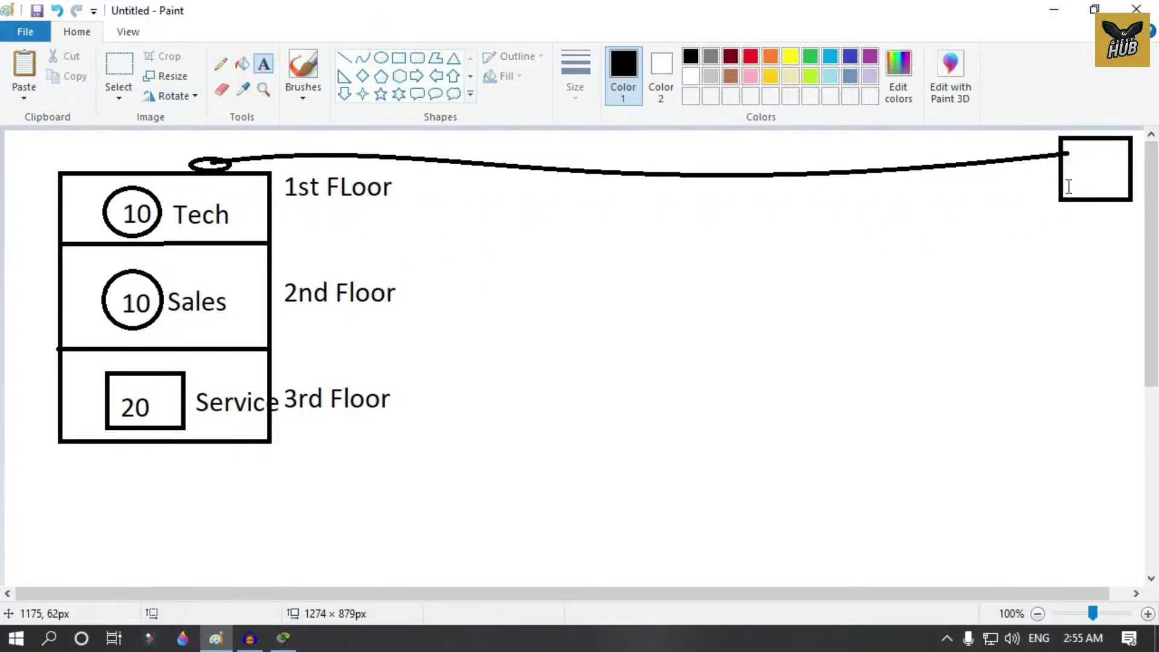
left_click(1068, 186)
type("isp")
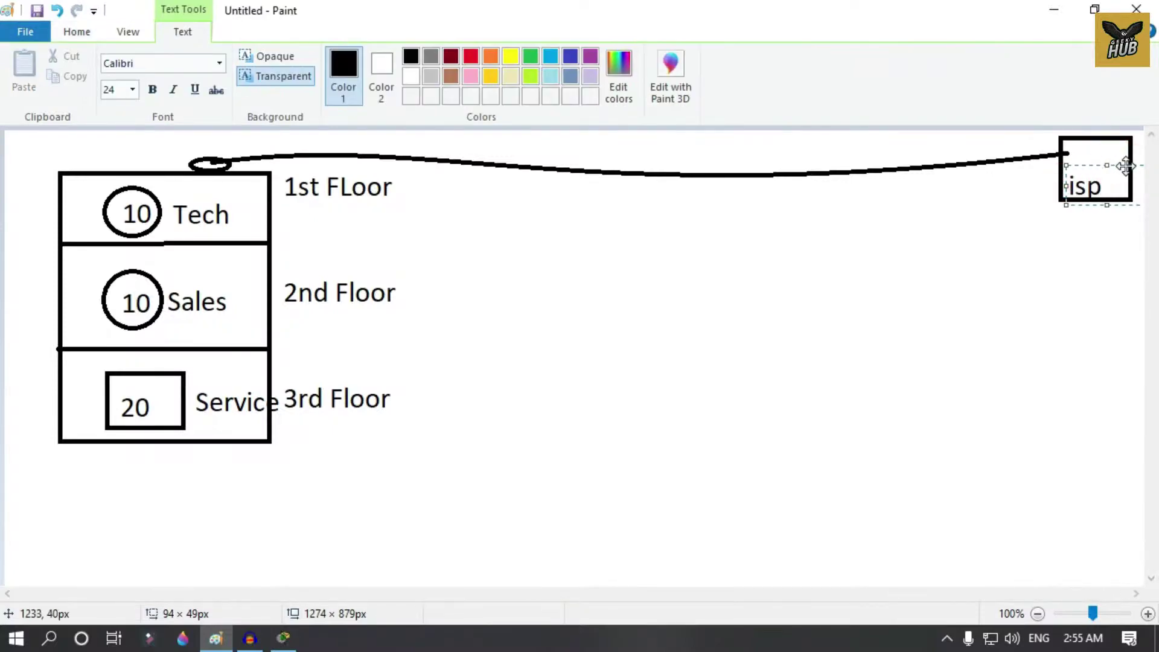
left_click_drag(1126, 167, 1134, 156)
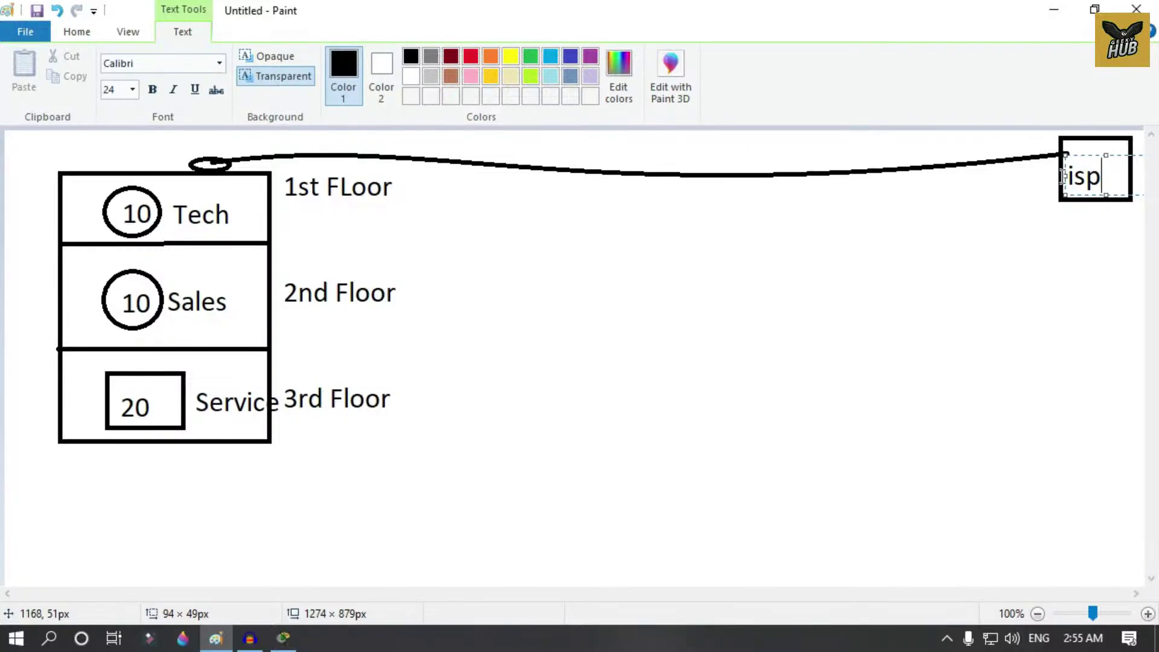
left_click_drag(1065, 176, 1078, 149)
left_click(1046, 298)
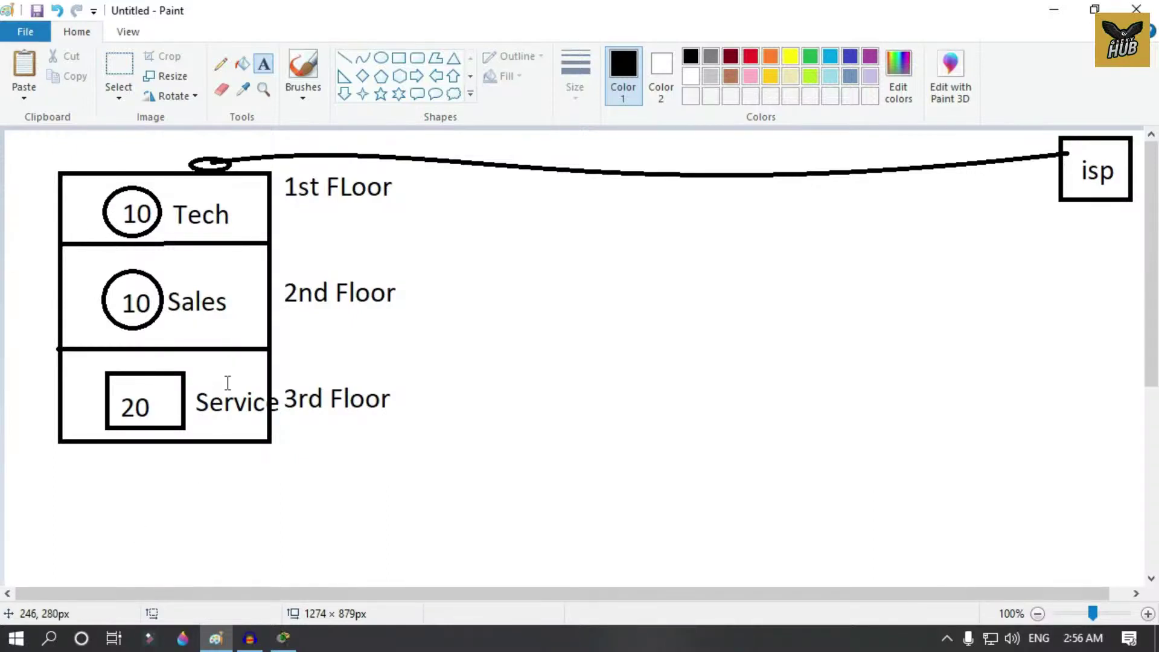
Draw a small rounded rectangle in each floor section, just left of its numbered shape.
left_click(416, 59)
left_click_drag(64, 208, 97, 225)
left_click_drag(61, 297, 97, 315)
left_click_drag(65, 387, 100, 403)
left_click(406, 390)
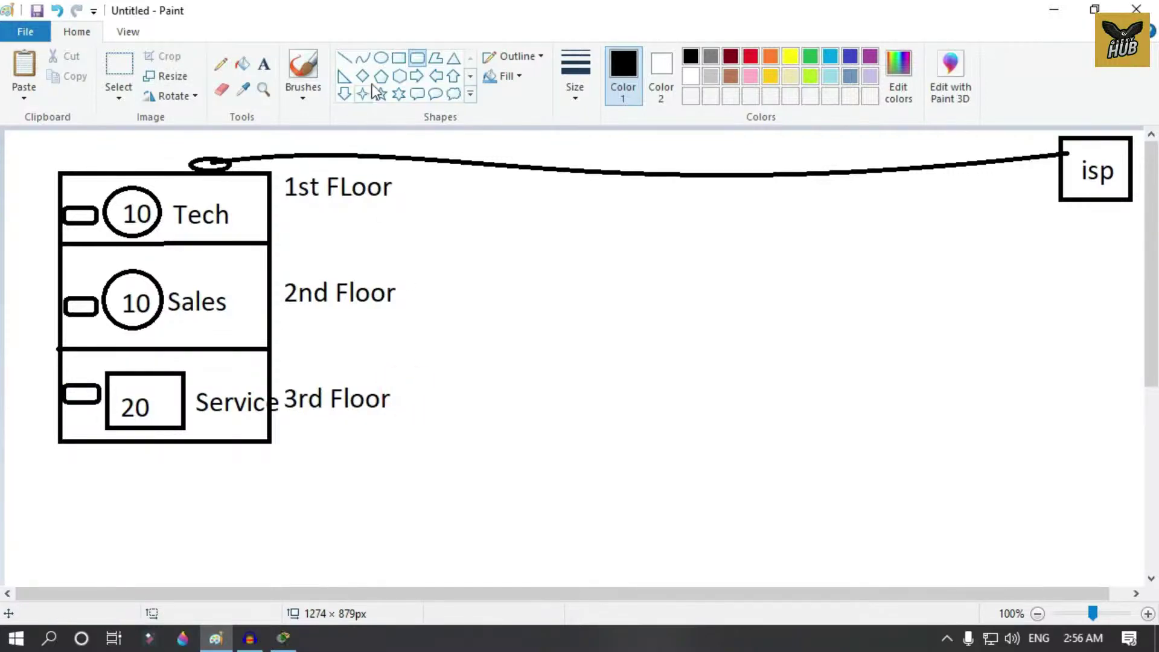
left_click(362, 58)
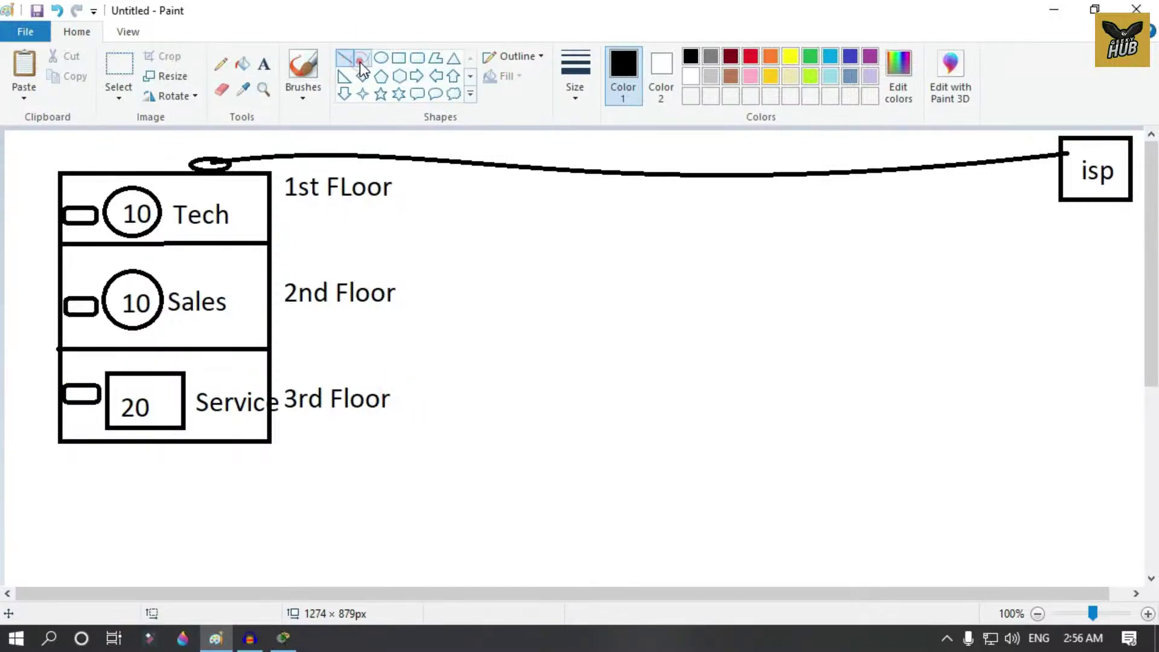
mouse_move(111, 425)
left_mouse_down()
mouse_move(76, 420)
mouse_move(76, 400)
mouse_move(80, 427)
left_mouse_up()
left_click(127, 330)
left_click_drag(127, 331, 51, 453)
left_click(179, 511)
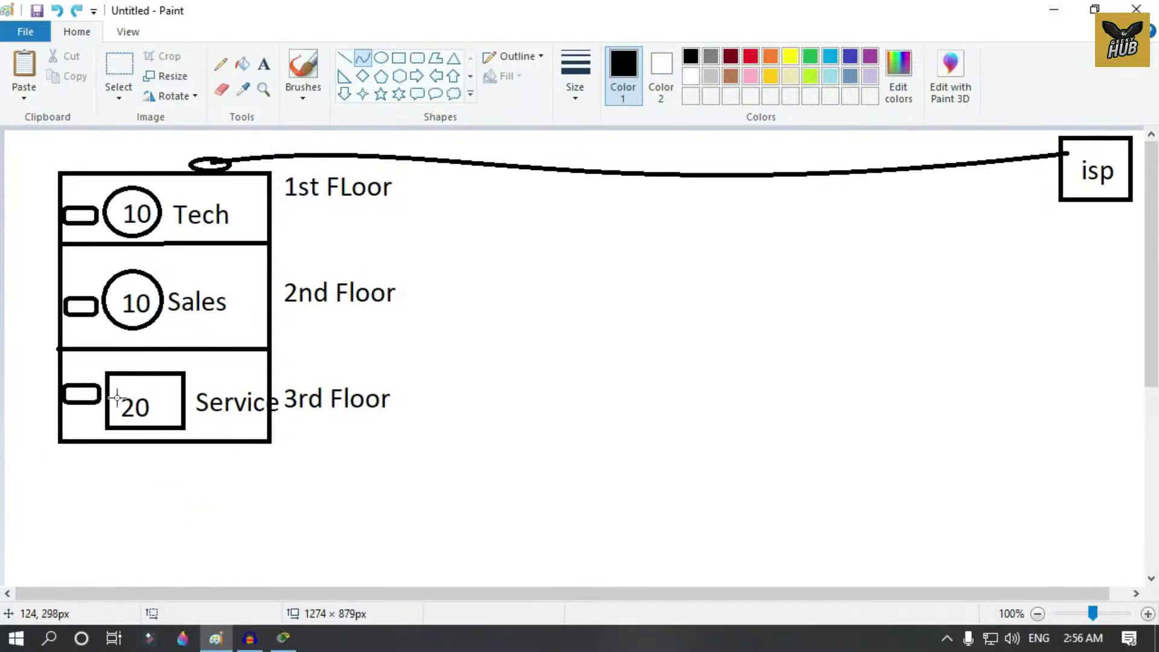
Connect the box containing 20 to the small rounded rectangle on the third floor with a short curved line.
mouse_move(107, 421)
left_mouse_down()
mouse_move(71, 395)
mouse_move(89, 427)
left_mouse_up()
left_click(90, 415)
left_click(210, 480)
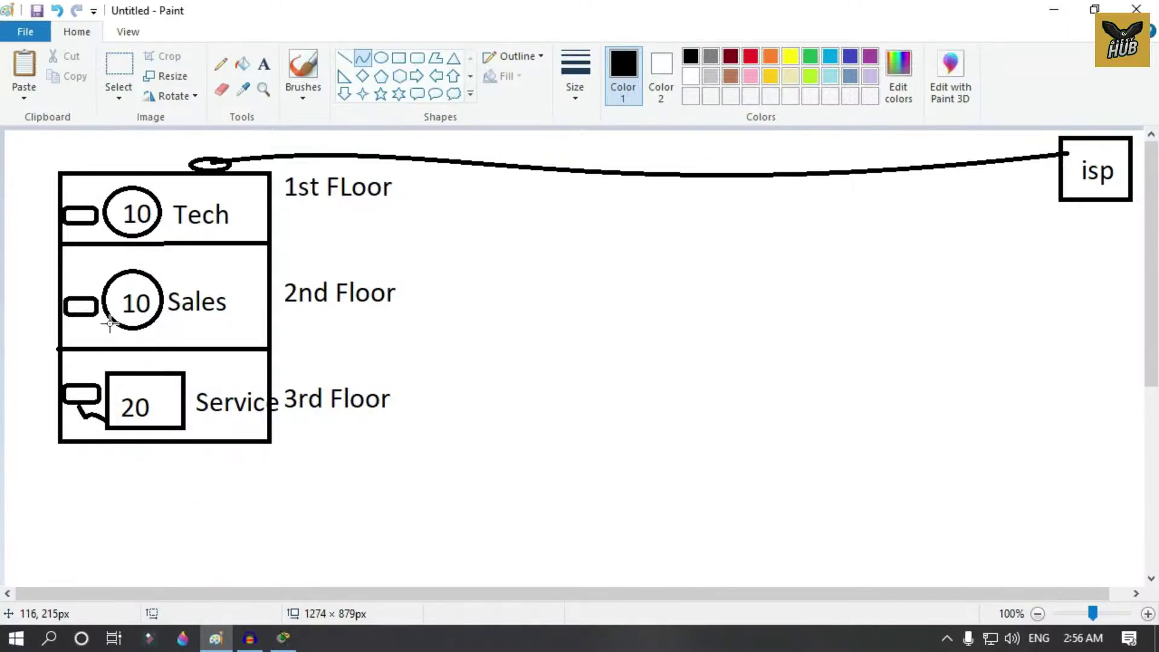
Connect each circled 10 on the second and first floors to its small rounded rectangle with a short curved line.
left_click_drag(110, 321, 77, 337)
left_click(164, 338)
mouse_move(81, 222)
left_mouse_down()
mouse_move(117, 232)
mouse_move(97, 222)
left_mouse_up()
left_click_drag(97, 222, 99, 232)
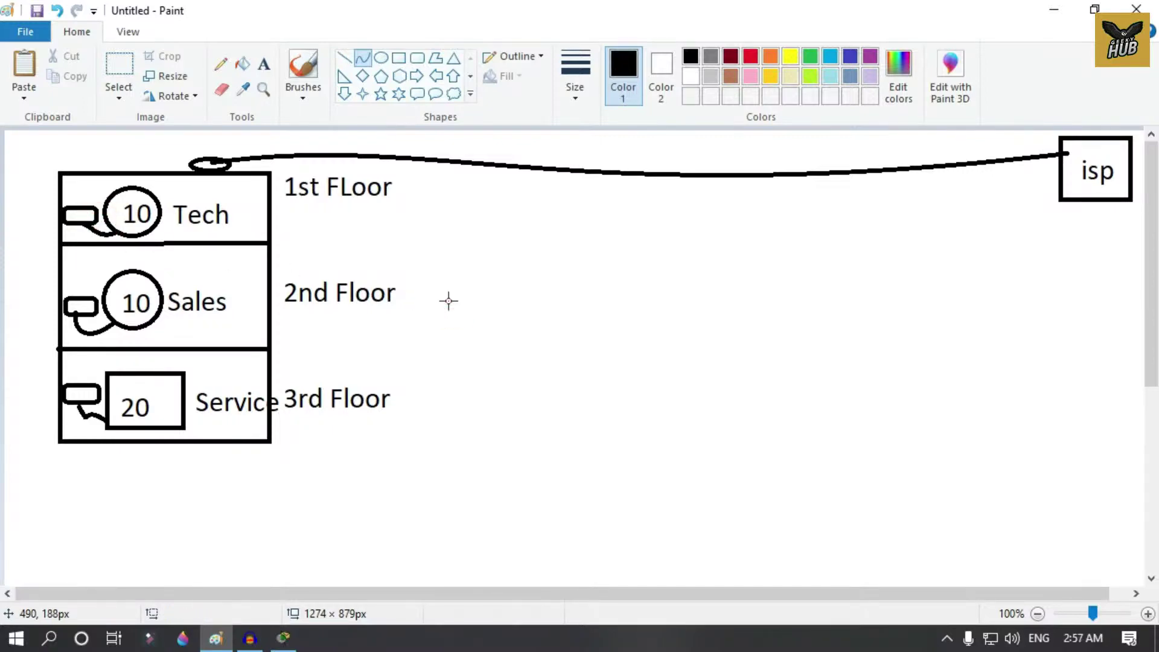
Connect the ellipse on top of the building to the small rounded rectangle on each of the three floors with curved lines.
left_click_drag(193, 163, 83, 201)
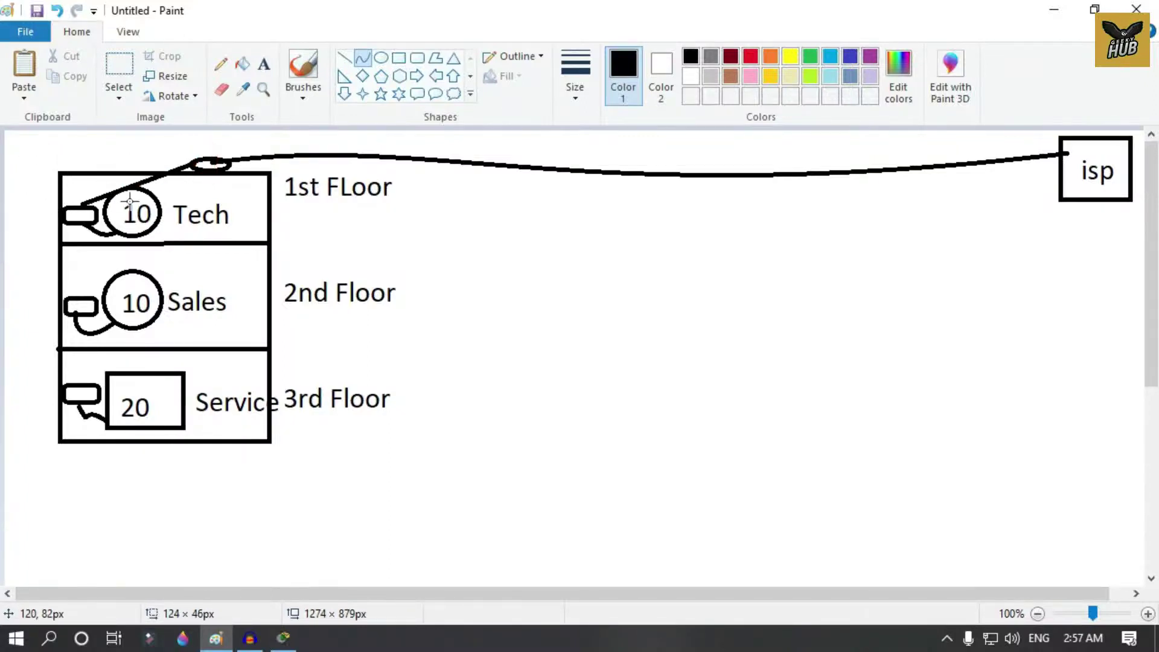
left_click_drag(145, 180, 75, 301)
left_click(214, 163)
left_click_drag(122, 258, 306, 267)
left_click(450, 270)
left_click_drag(224, 171, 237, 316)
left_click(474, 298)
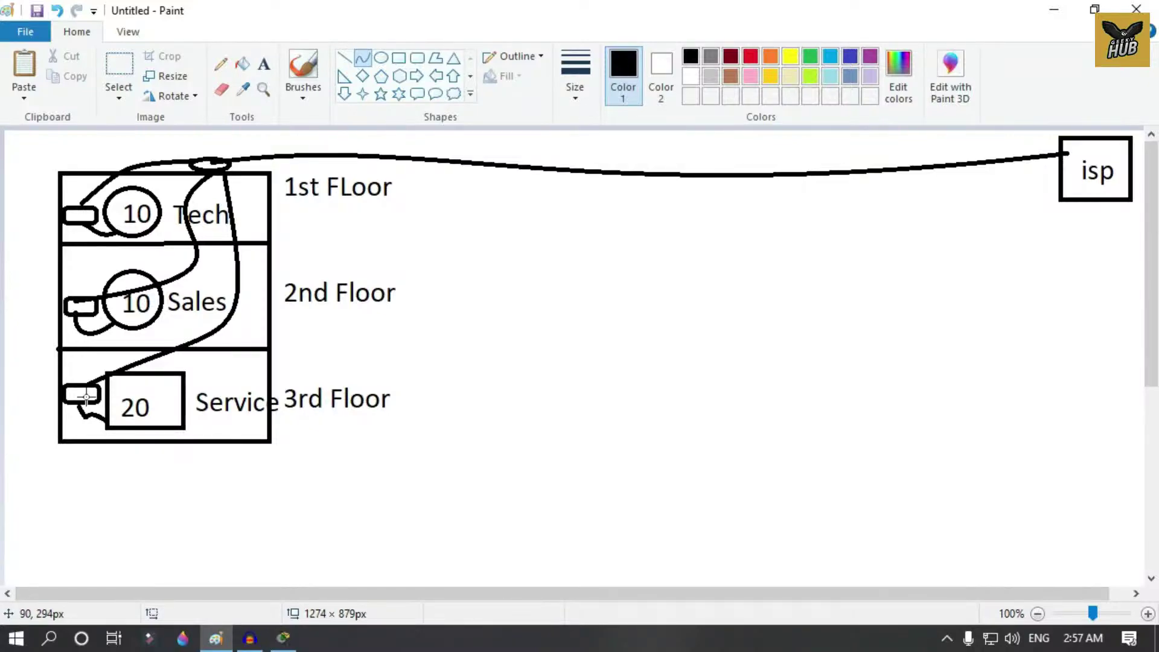
left_click(94, 416)
mouse_move(481, 149)
left_mouse_down()
mouse_move(419, 214)
mouse_move(496, 147)
left_mouse_up()
key("ctrl+z")
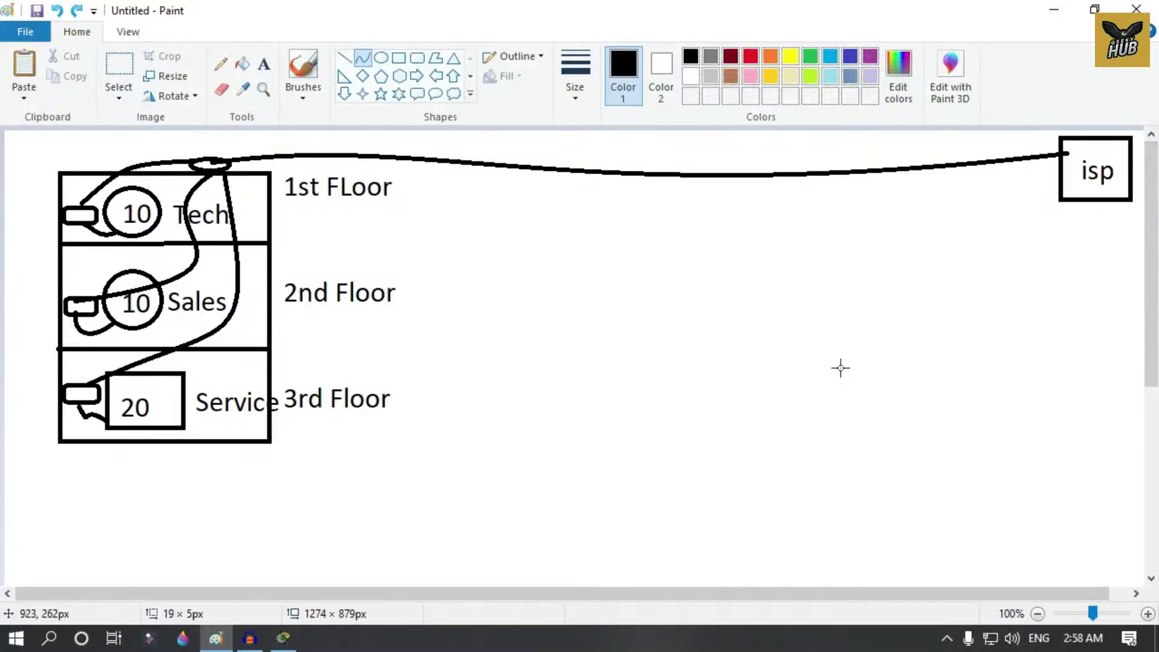
Add the text "Star topology" beside the "1st FLoor" label.
left_click(264, 64)
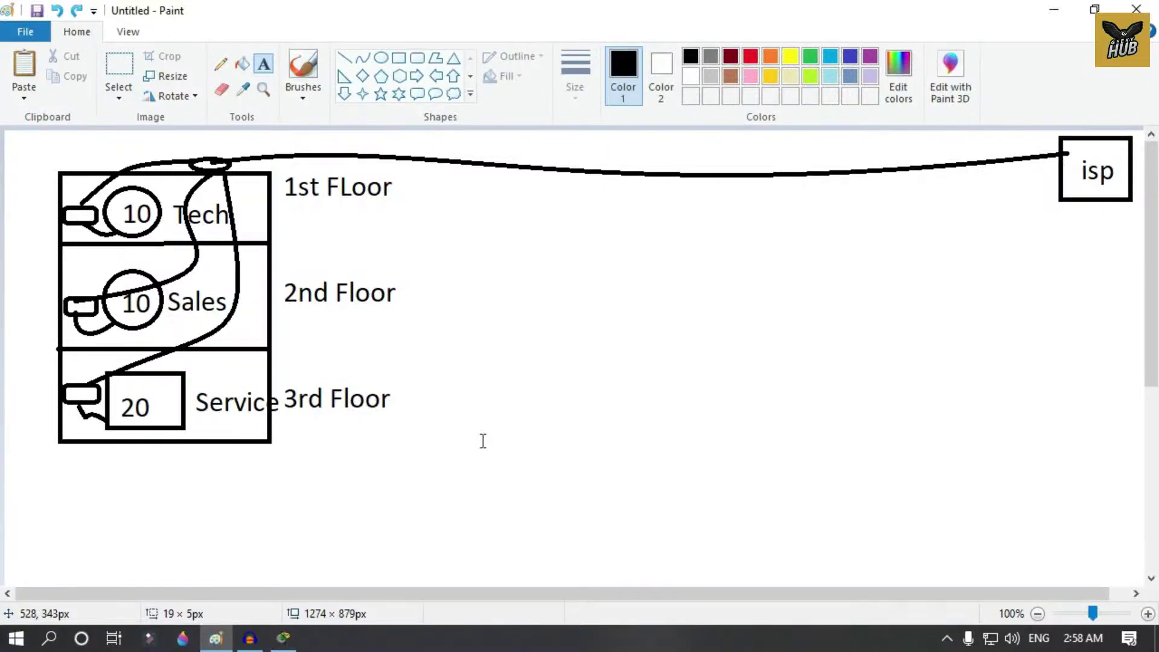
left_click(448, 213)
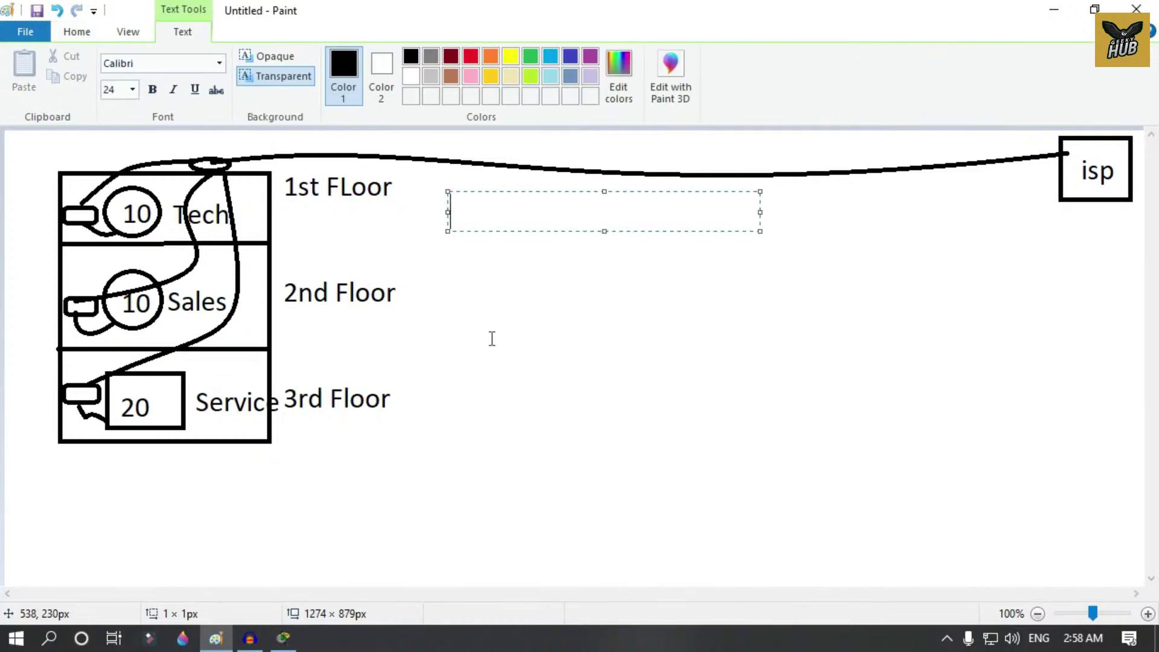
type("Star")
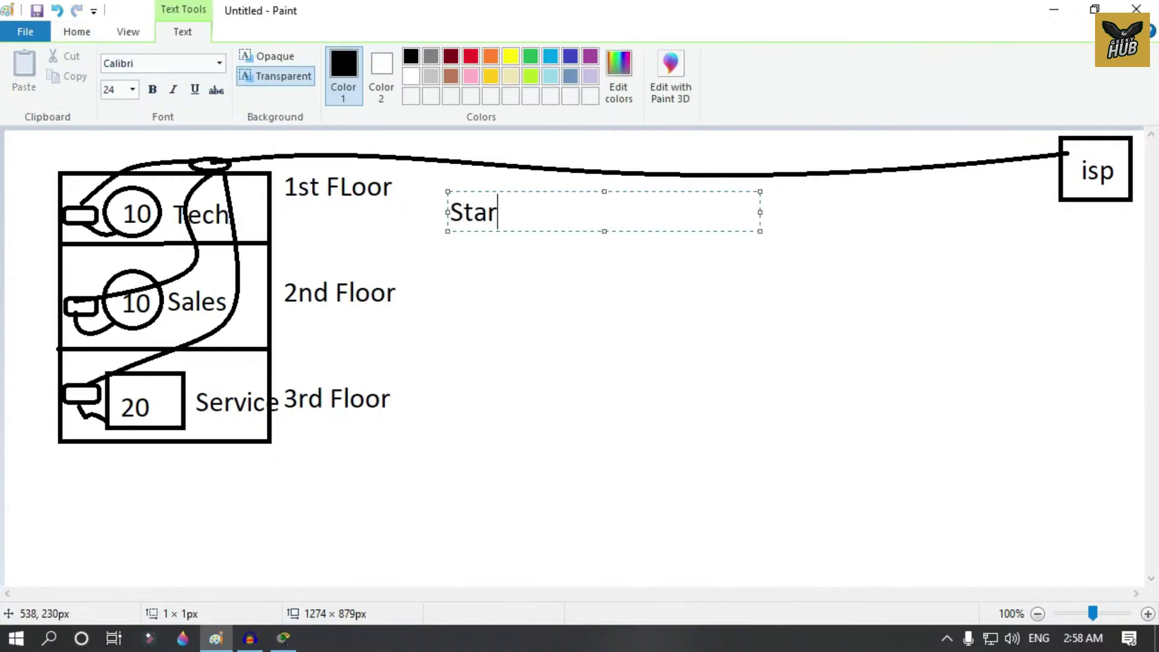
type("ttopology")
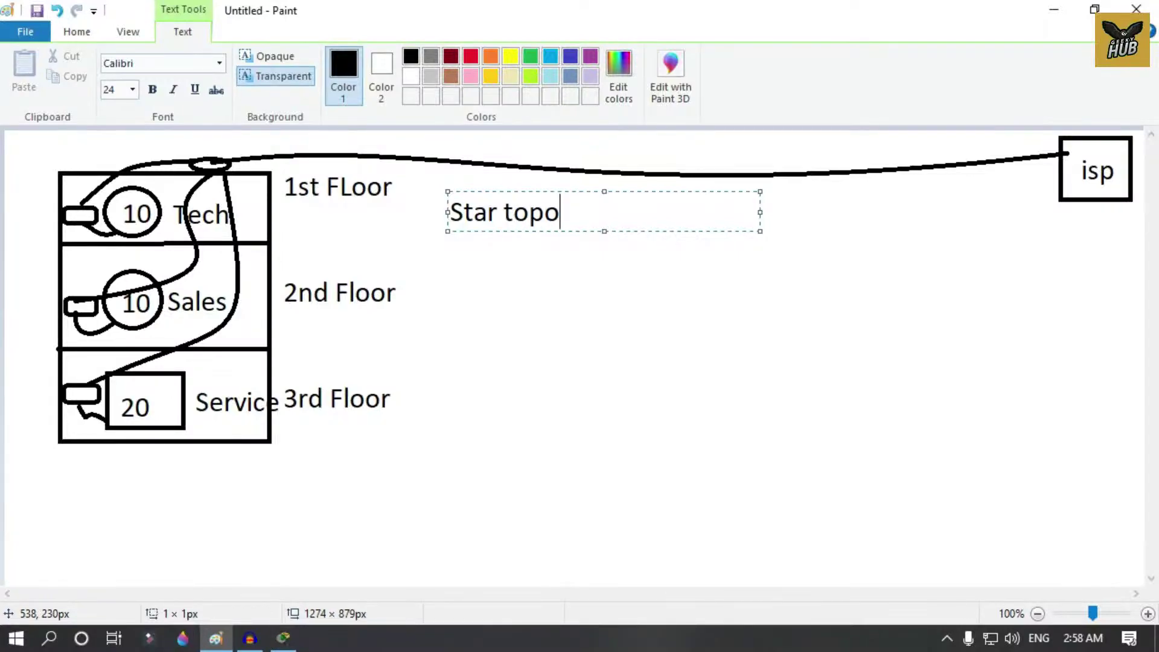
Add "Ring Topology" two blank lines below "Star topology" and "Bus Topology" one blank line below that in the same text box.
key("Return")
key("Return")
key("Return")
key("Return")
type("Ring Top")
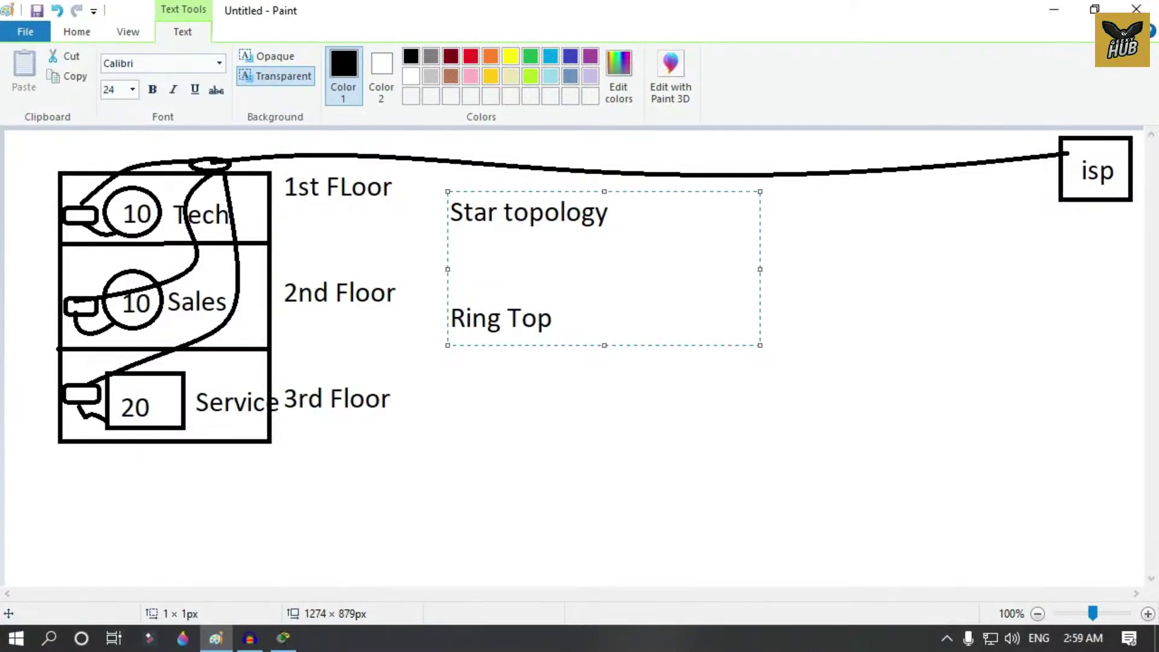
type("ology")
key("Return")
key("Return")
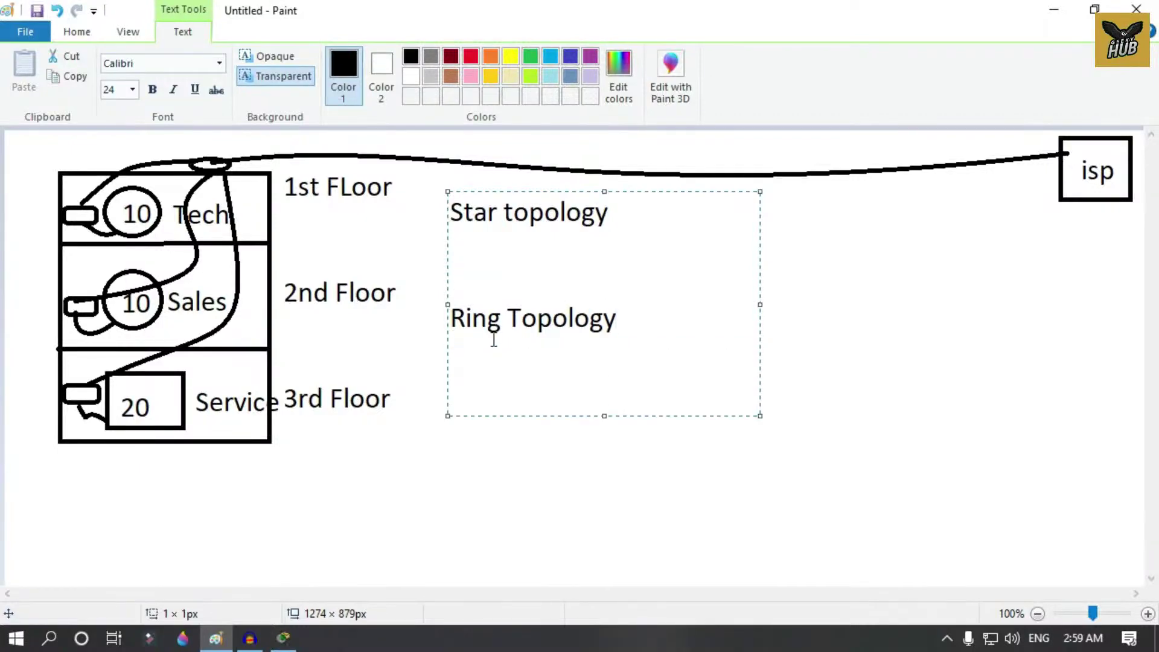
type("Bus Topology")
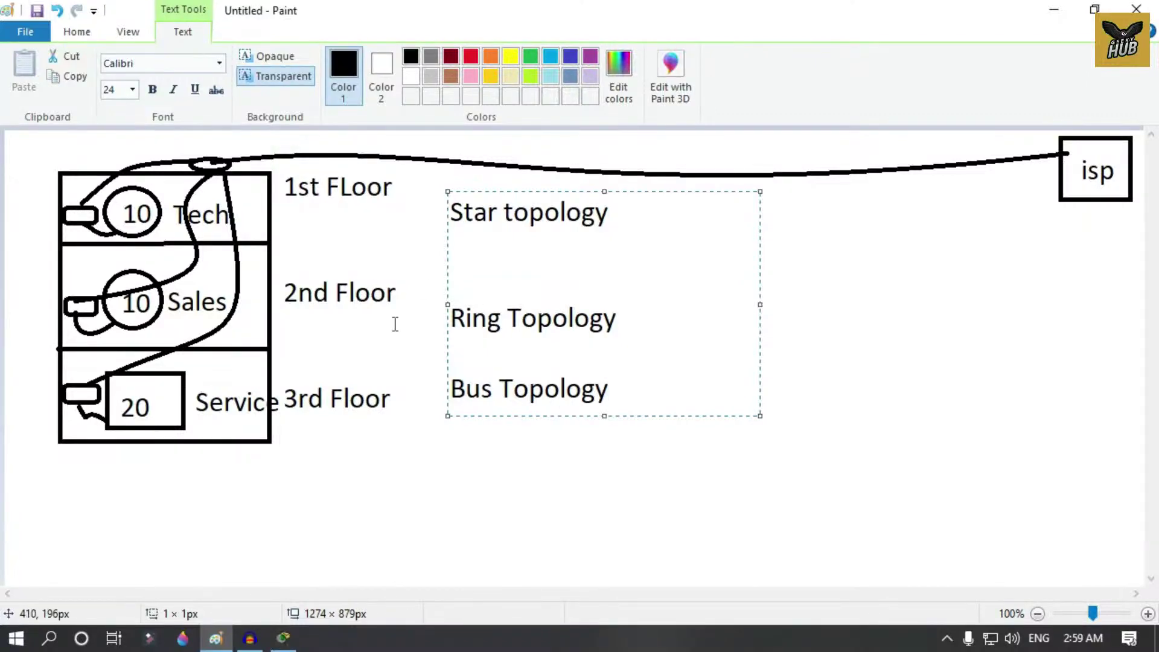
Insert another blank line above "Bus Topology", shift the text block slightly up and place it on the canvas.
left_click(455, 350)
key("Return")
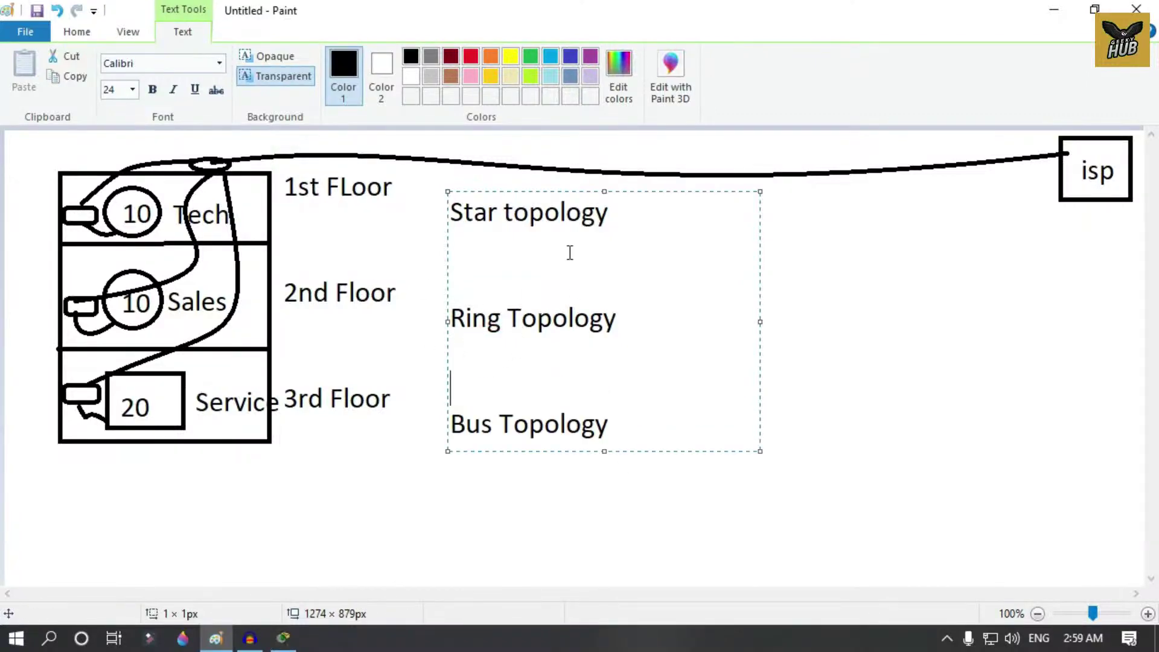
left_click_drag(544, 191, 541, 182)
left_click(906, 321)
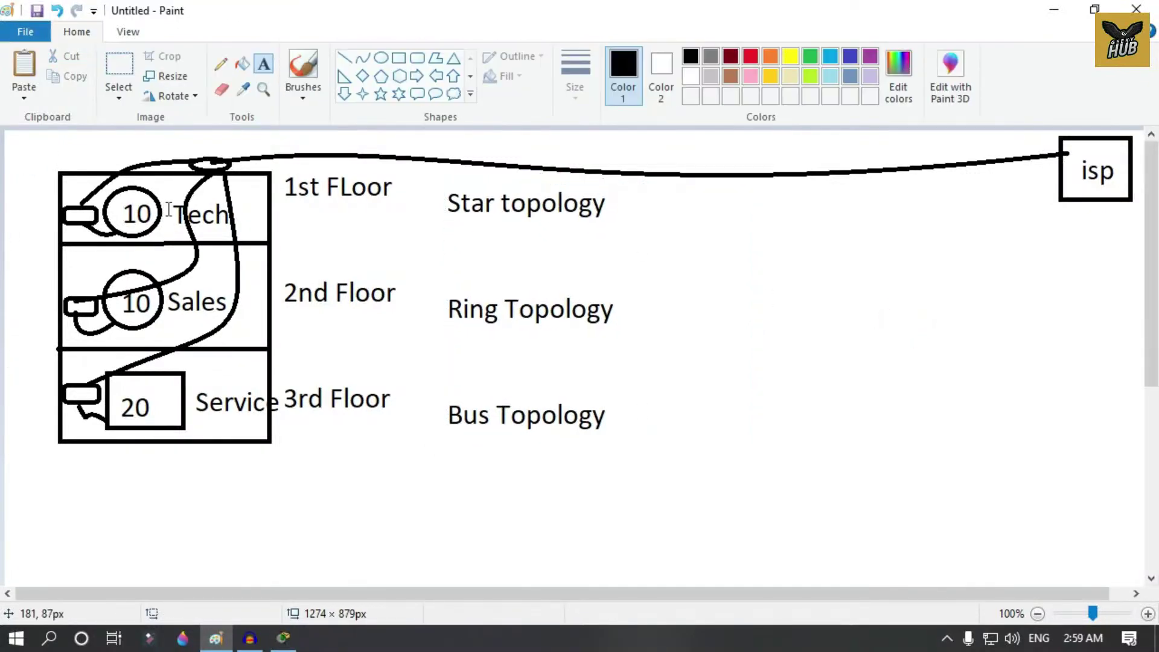
Save the drawing to the Desktop as a PNG file named infra.
left_click(37, 11)
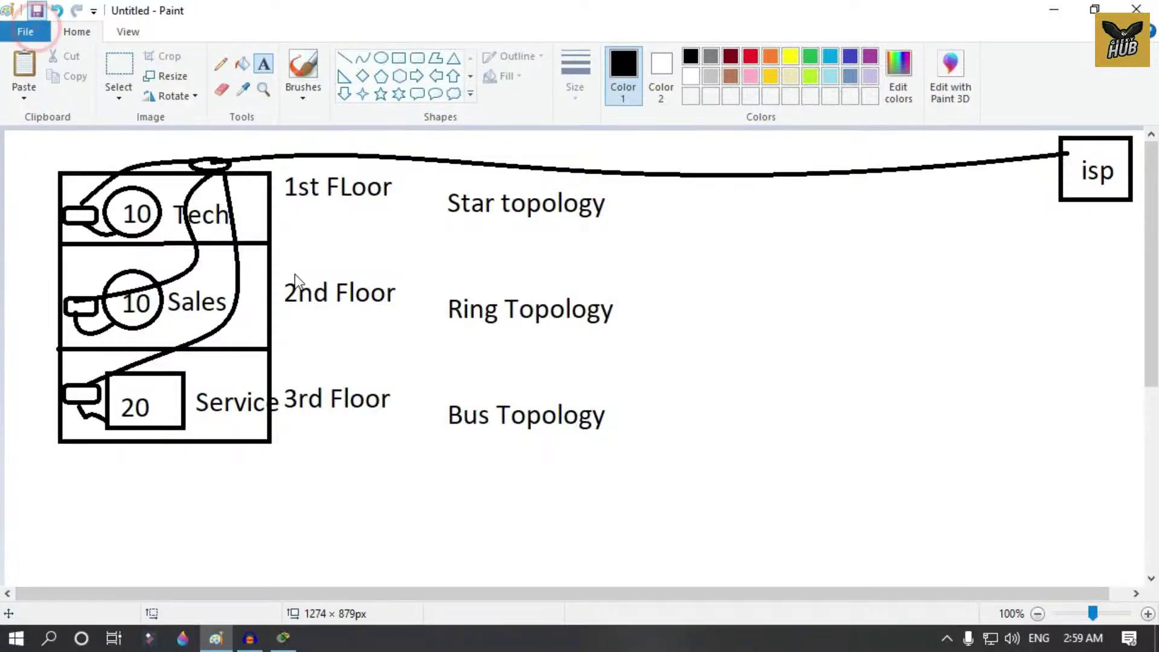
left_click(354, 302)
double_click(478, 523)
type("infra")
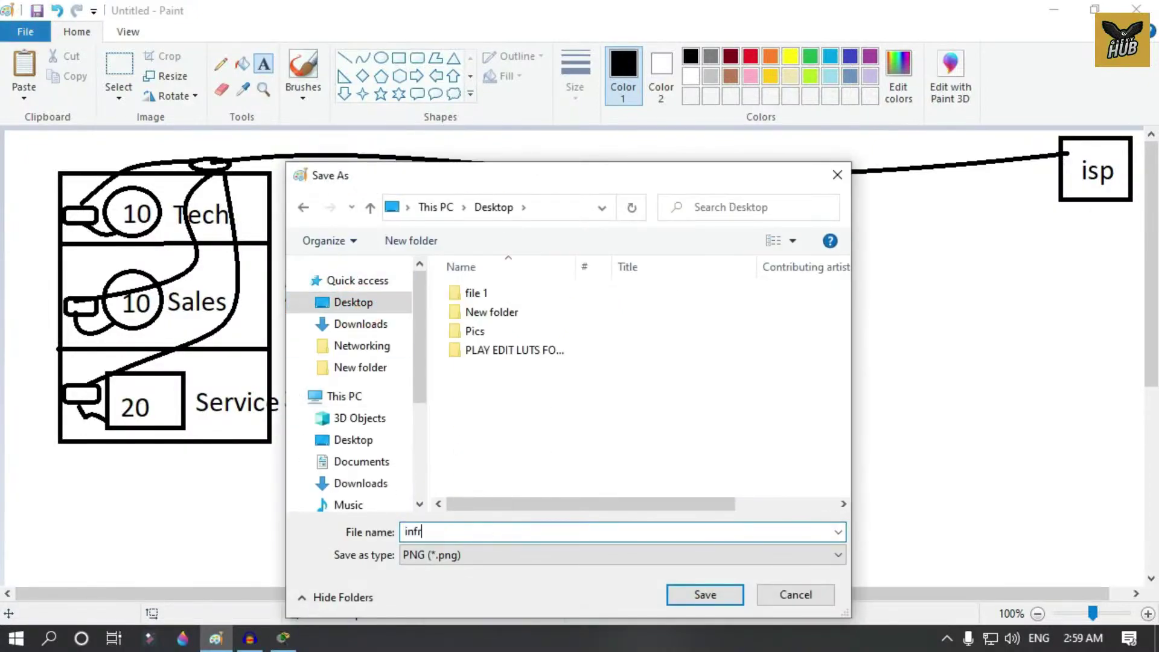
left_click(682, 601)
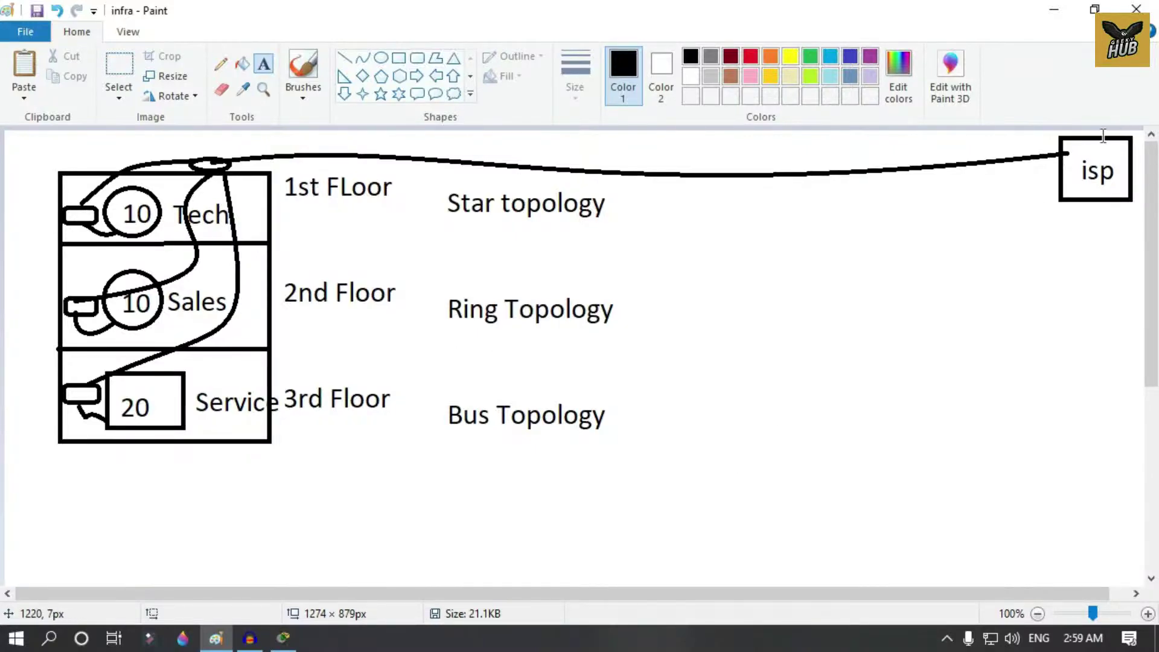
Switch to Cisco Packet Tracer and look through the end device, component, connection, miscellaneous and multiuser categories.
left_click(283, 638)
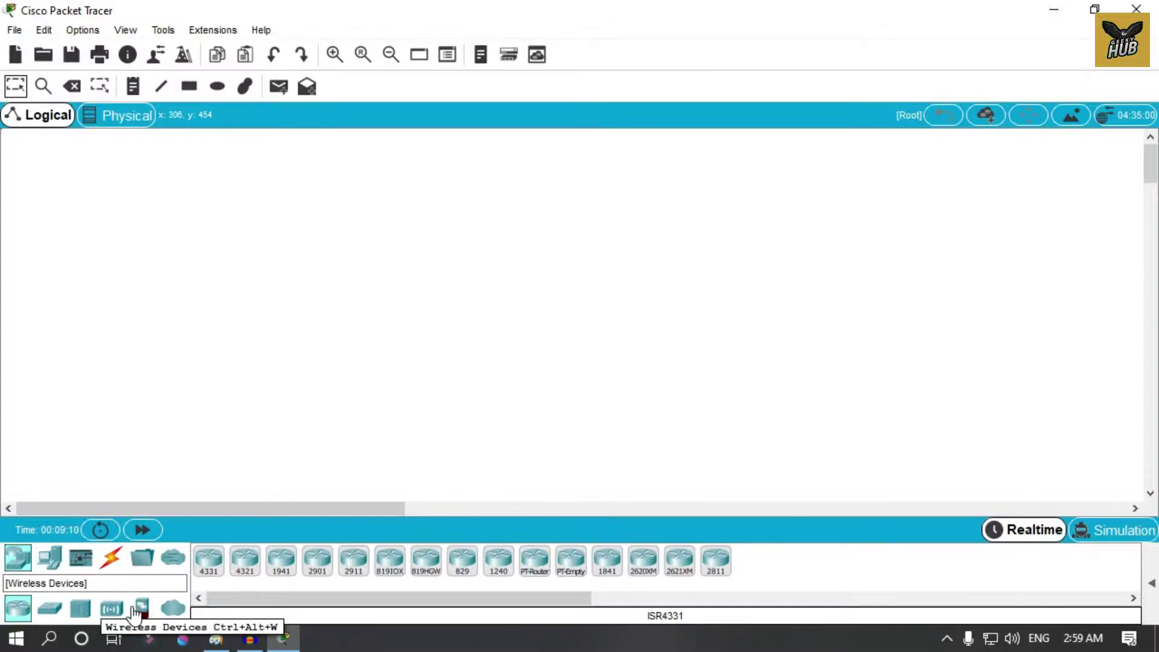
left_click(52, 565)
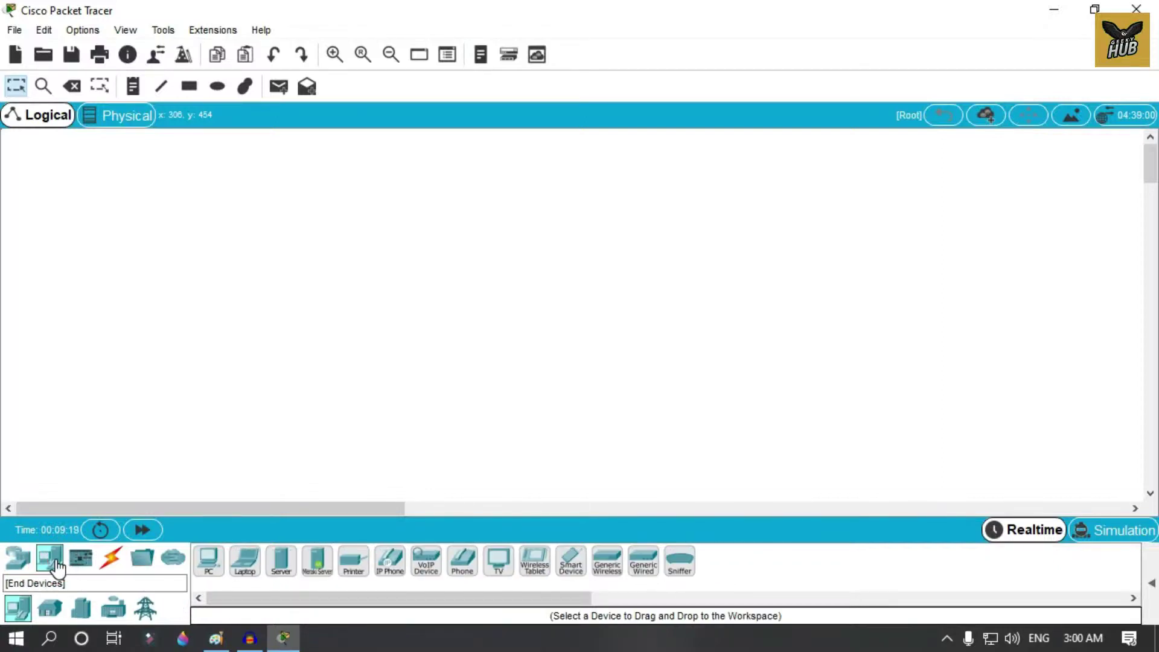
left_click(81, 556)
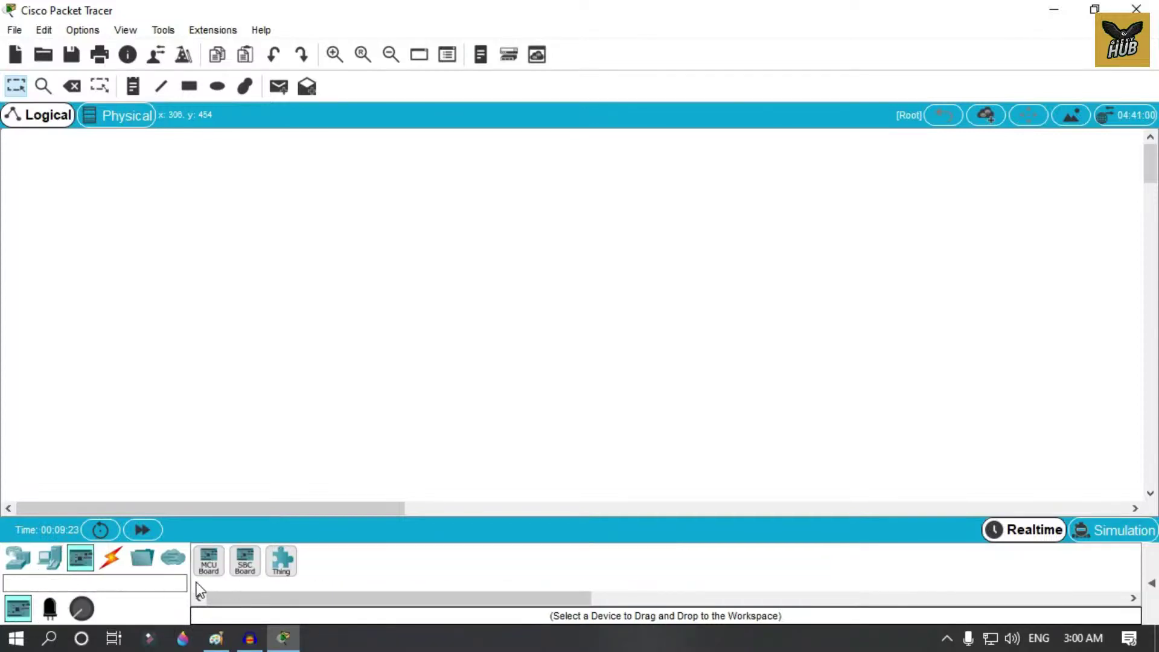
left_click(49, 608)
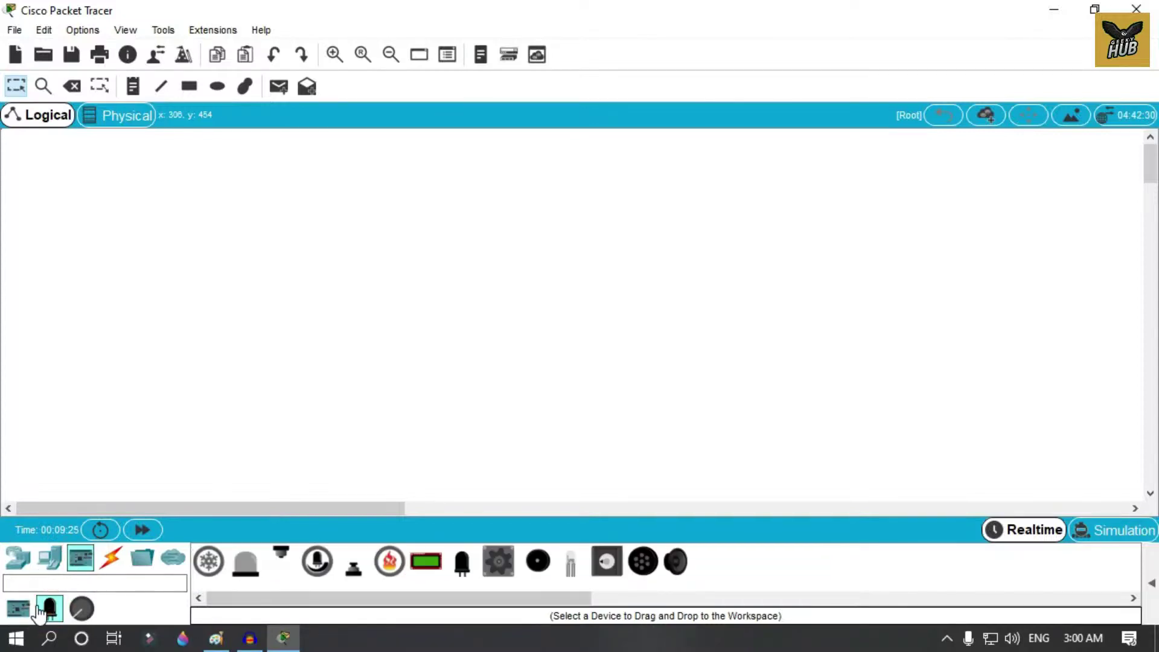
left_click(18, 609)
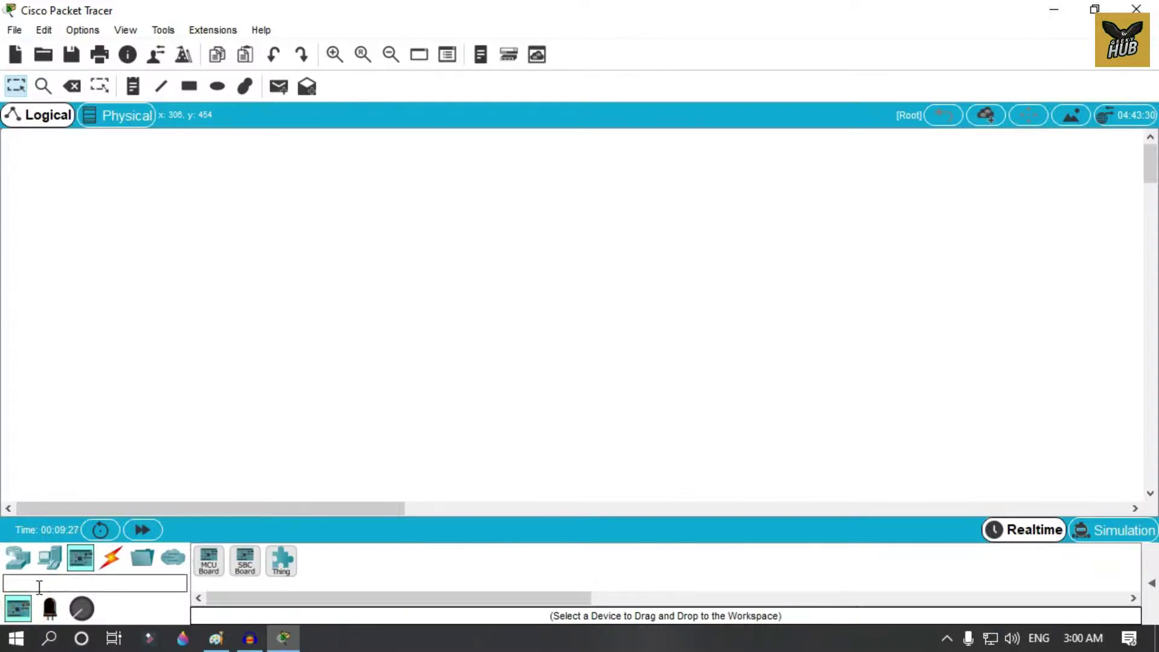
left_click(117, 568)
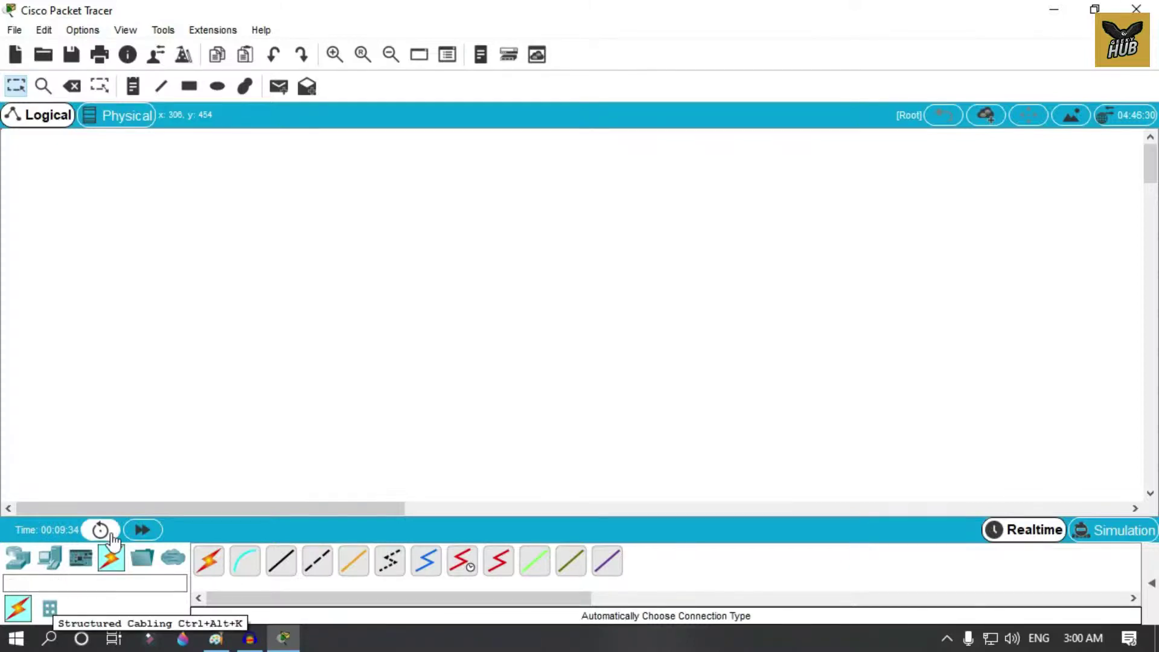
left_click(144, 558)
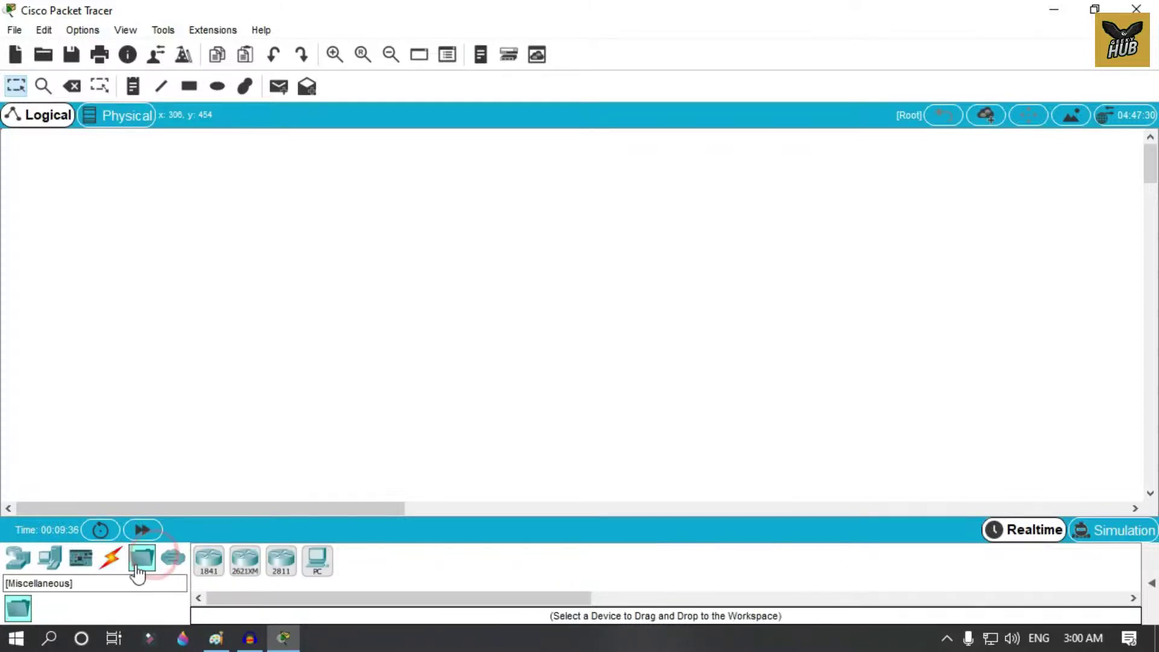
left_click(172, 558)
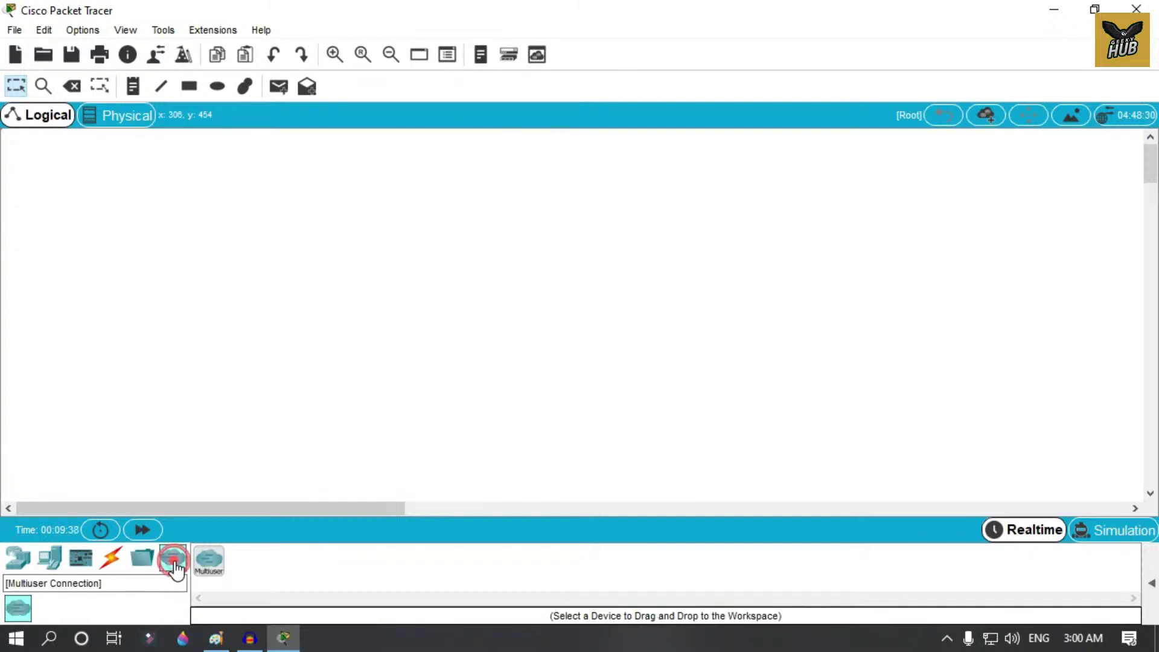
Place a Server-PT end device in the upper-left corner of the logical workspace.
left_click(49, 558)
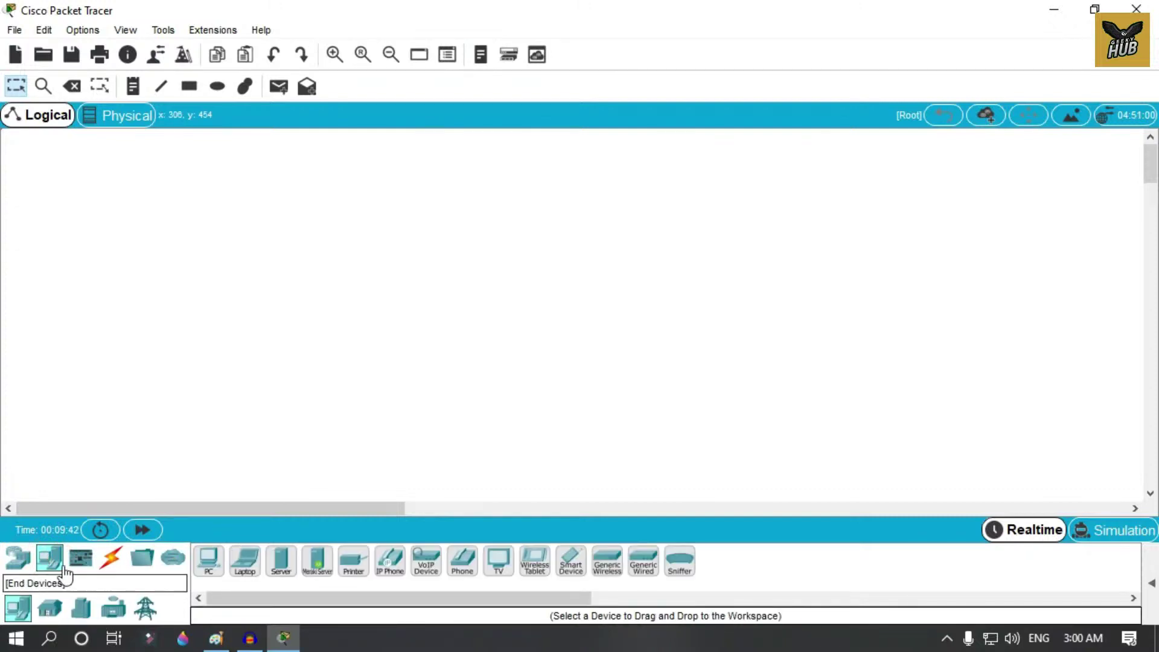
left_click(284, 564)
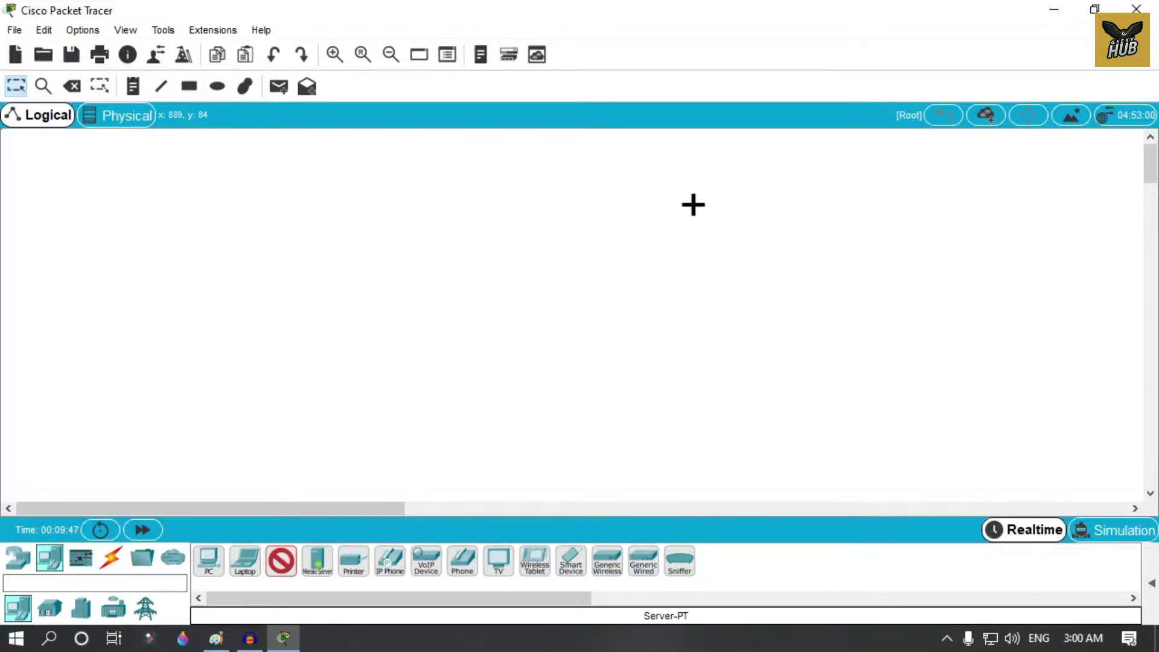
left_click(43, 175)
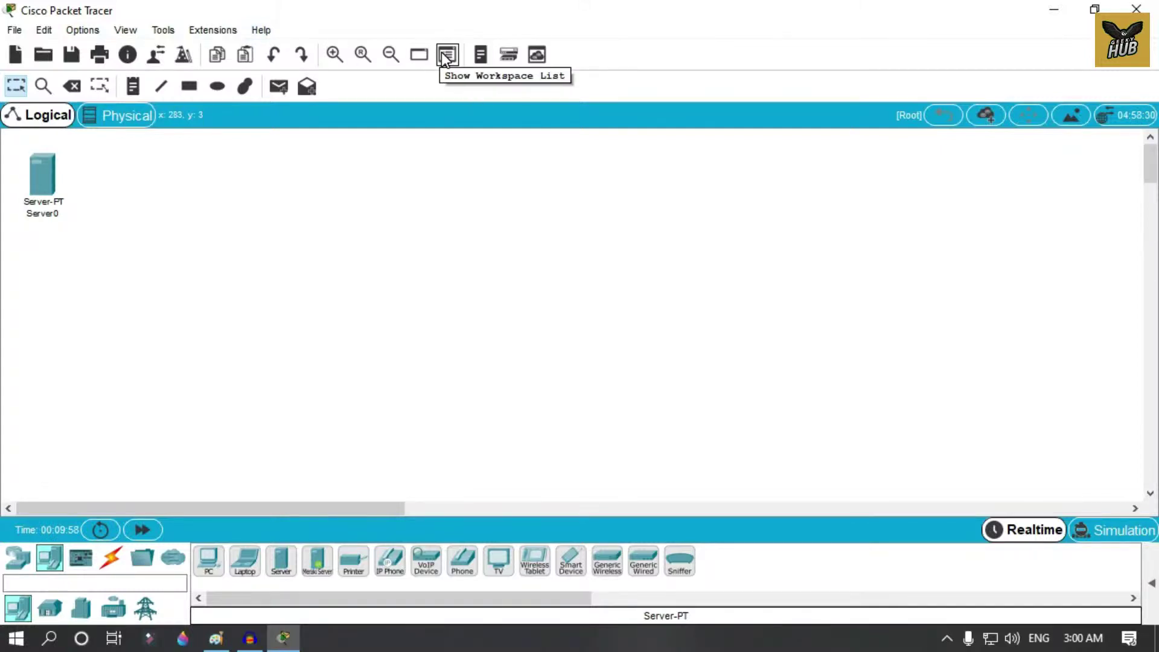
Add a note reading "ISP" directly beside the server.
left_click(129, 88)
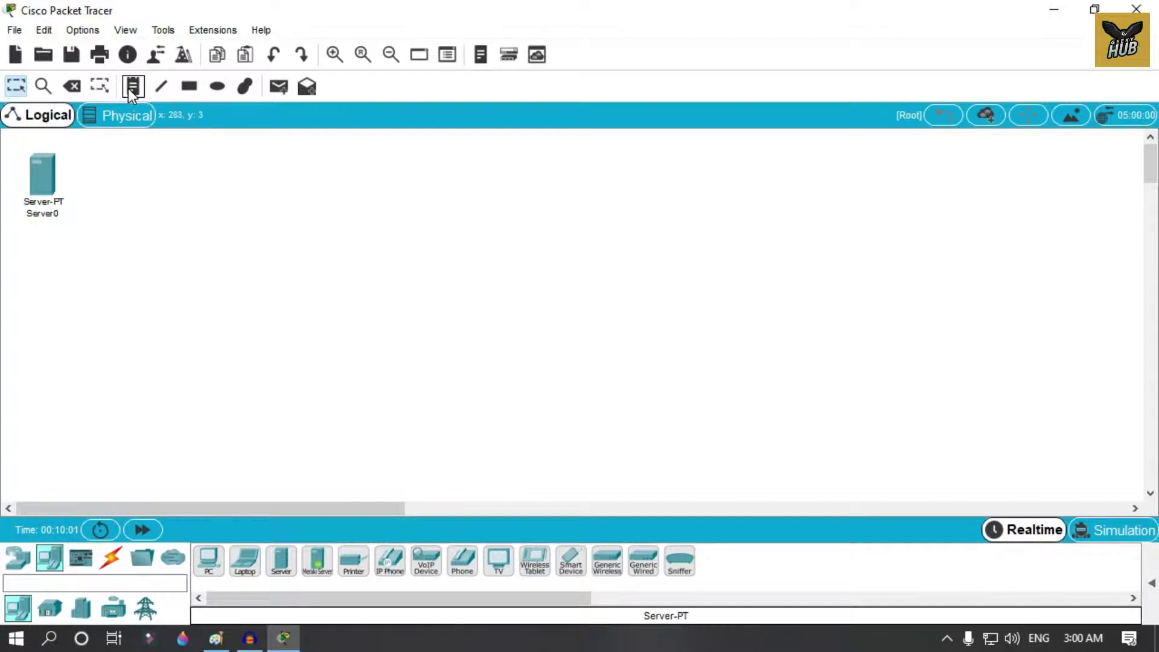
left_click(63, 175)
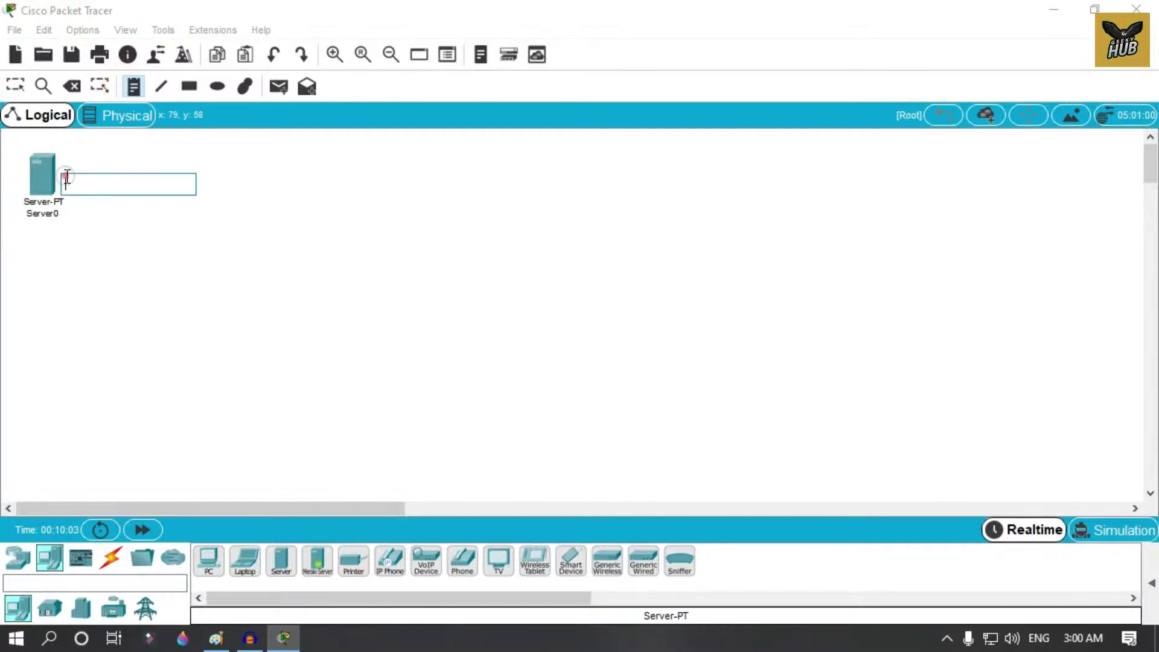
type("ISP")
left_click(147, 289)
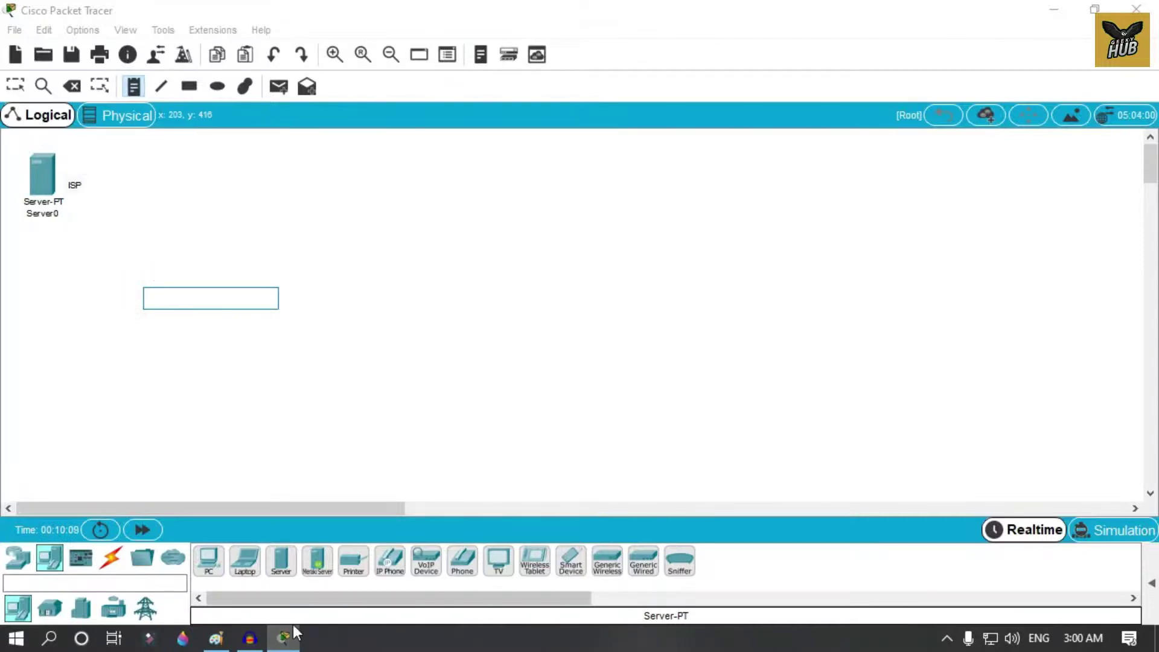
Check the infra diagram in Paint for how the ISP connects to the building, and return to Cisco Packet Tracer.
left_click(246, 643)
left_click(247, 641)
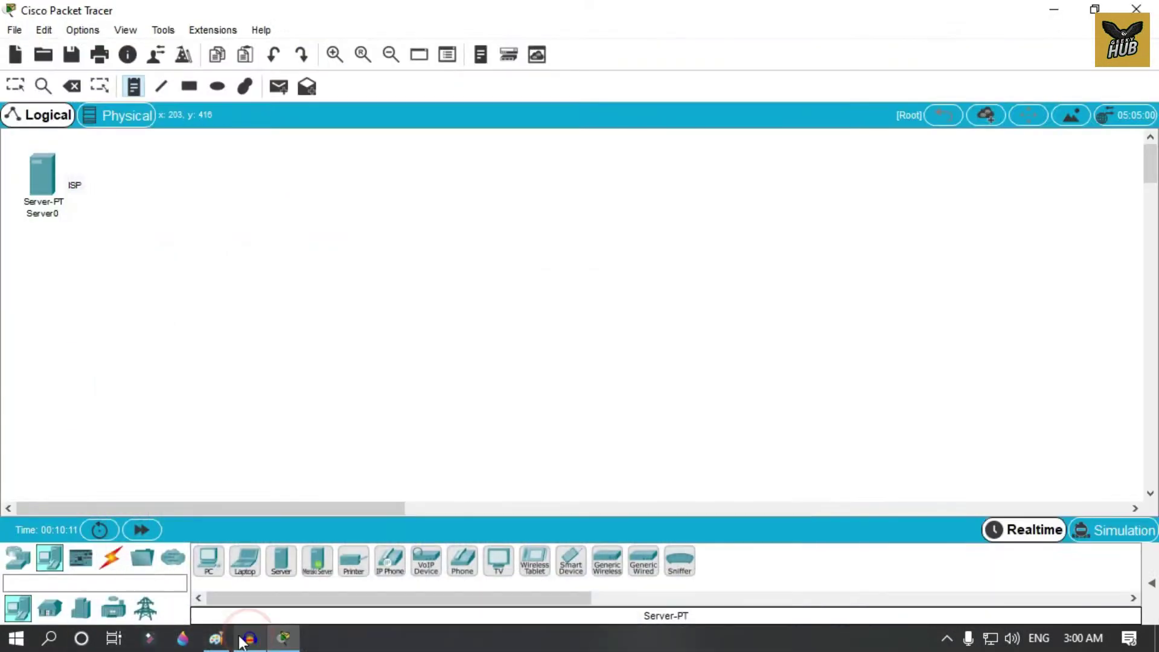
left_click(216, 640)
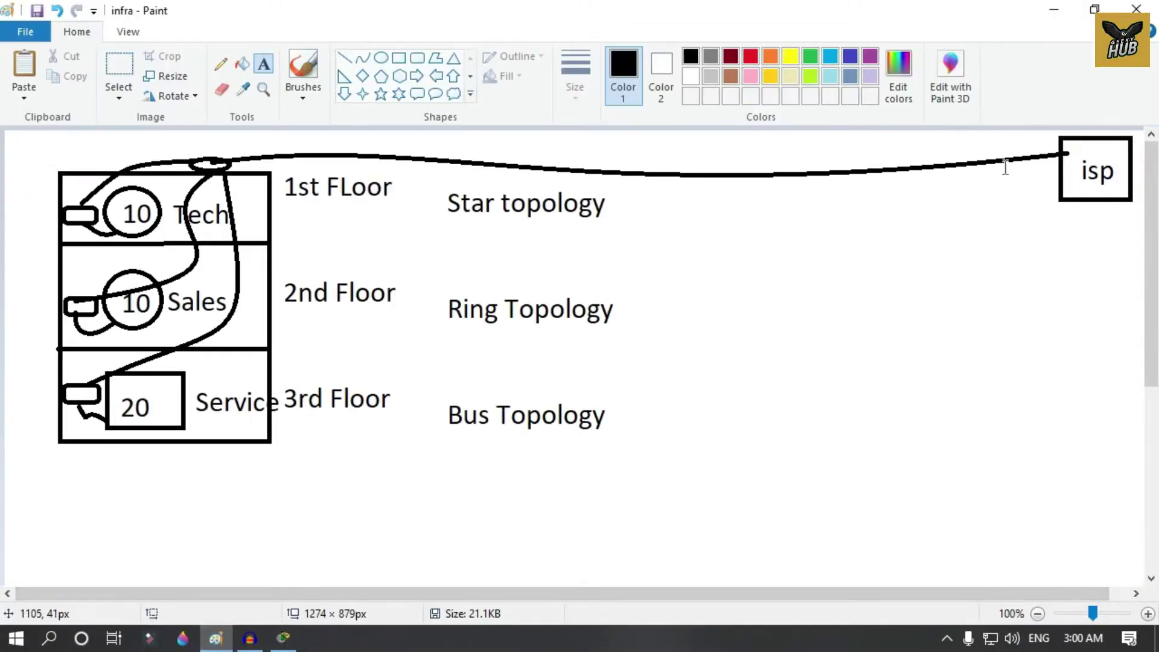
left_click(1053, 9)
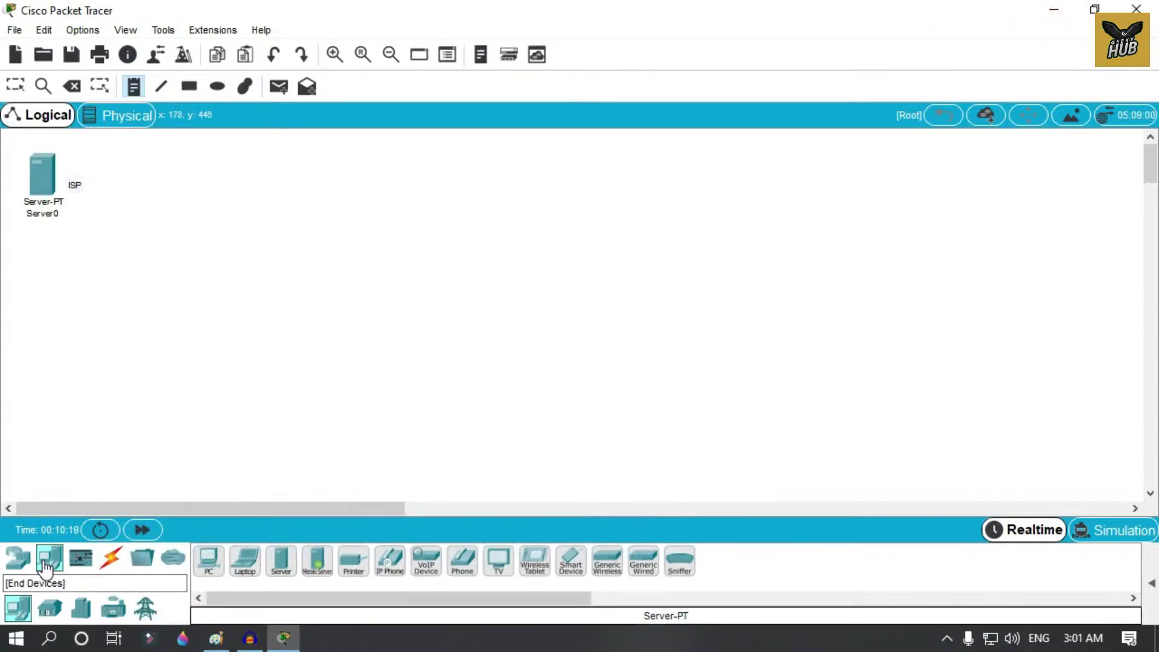
Place a 4321 router in the workspace, below and to the right of the ISP server.
left_click(22, 562)
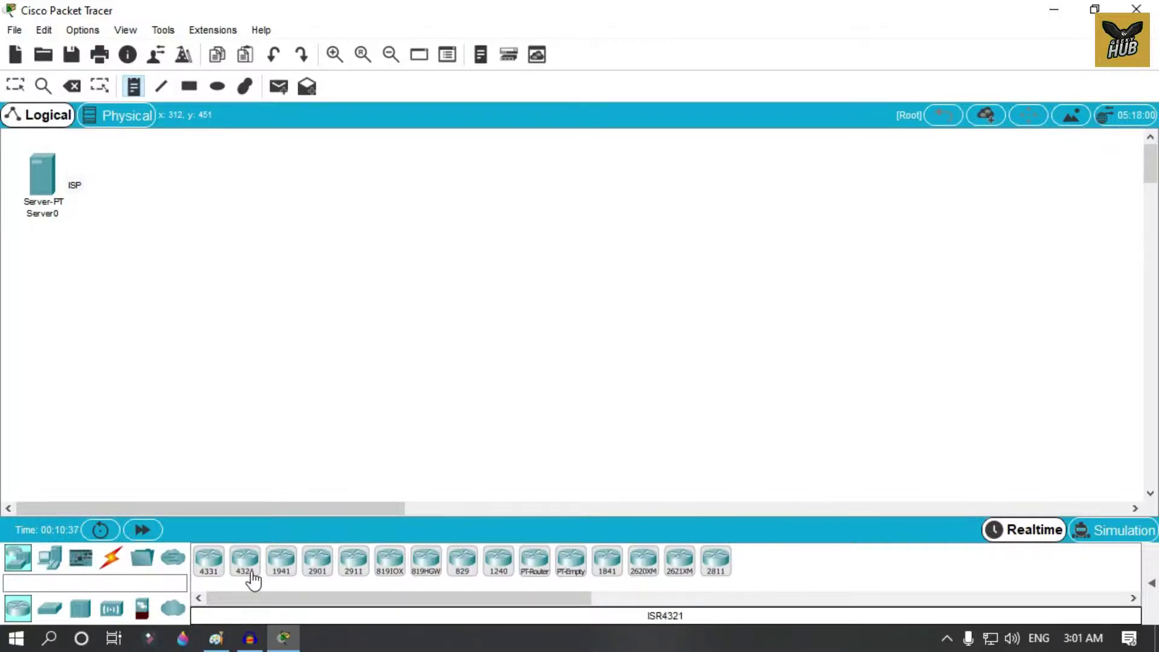
left_click_drag(251, 573, 176, 292)
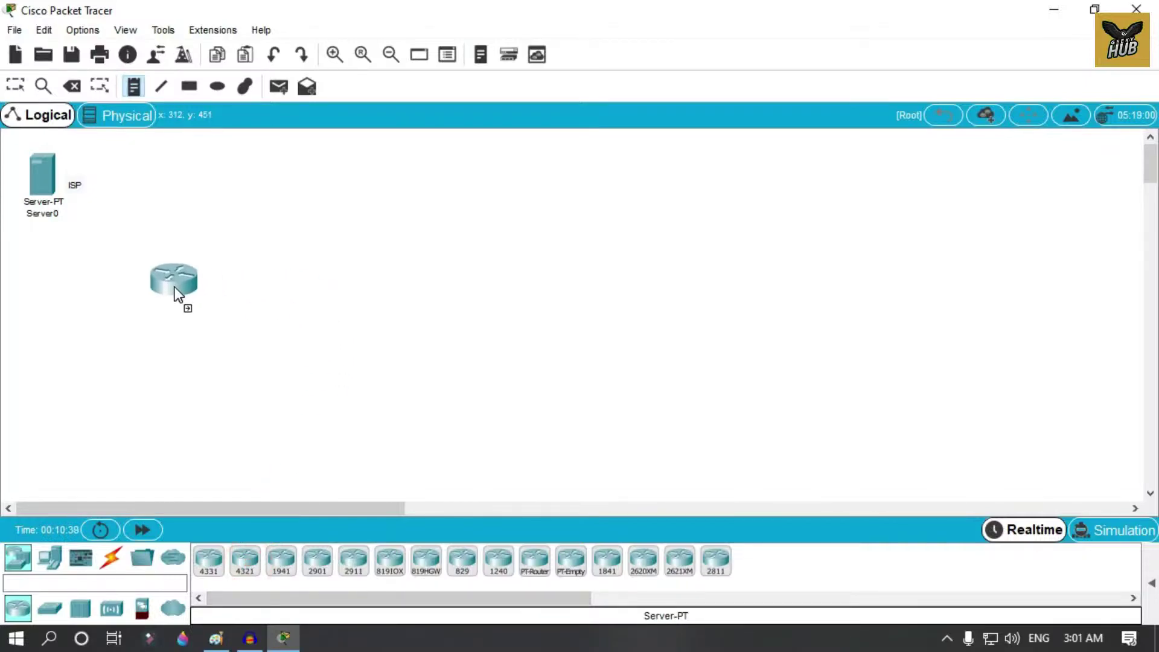
Add a note reading "Router" directly beside the 4321 router, and return to the selection tool.
left_click_drag(116, 268, 115, 269)
left_click(228, 251)
left_click(112, 261)
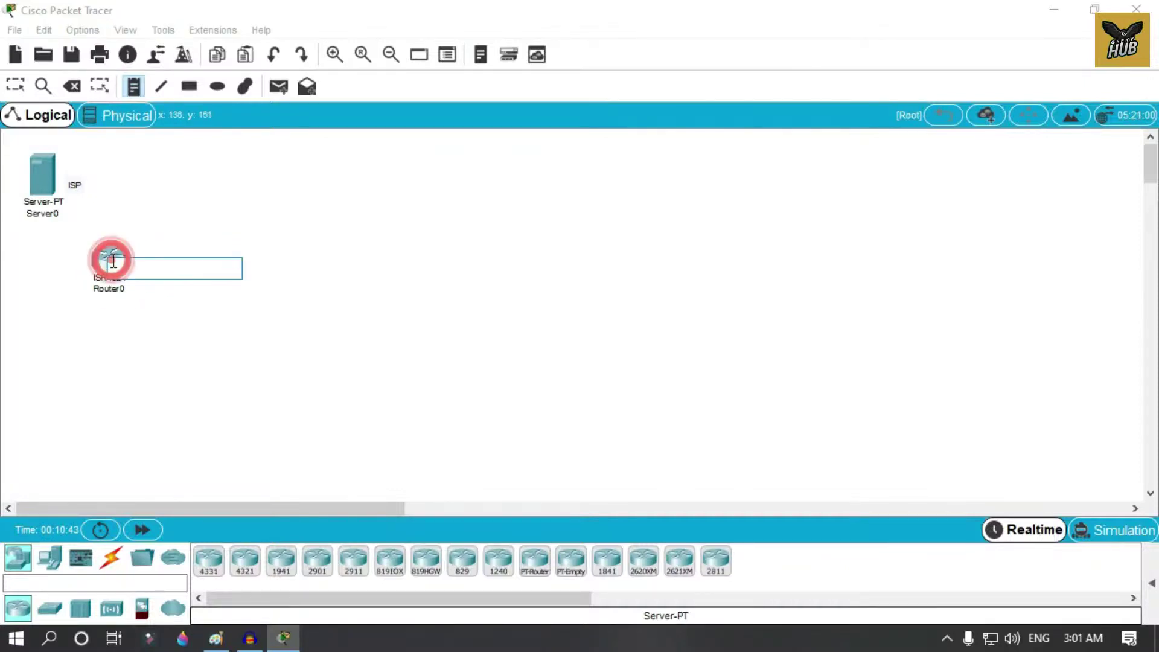
left_click(135, 250)
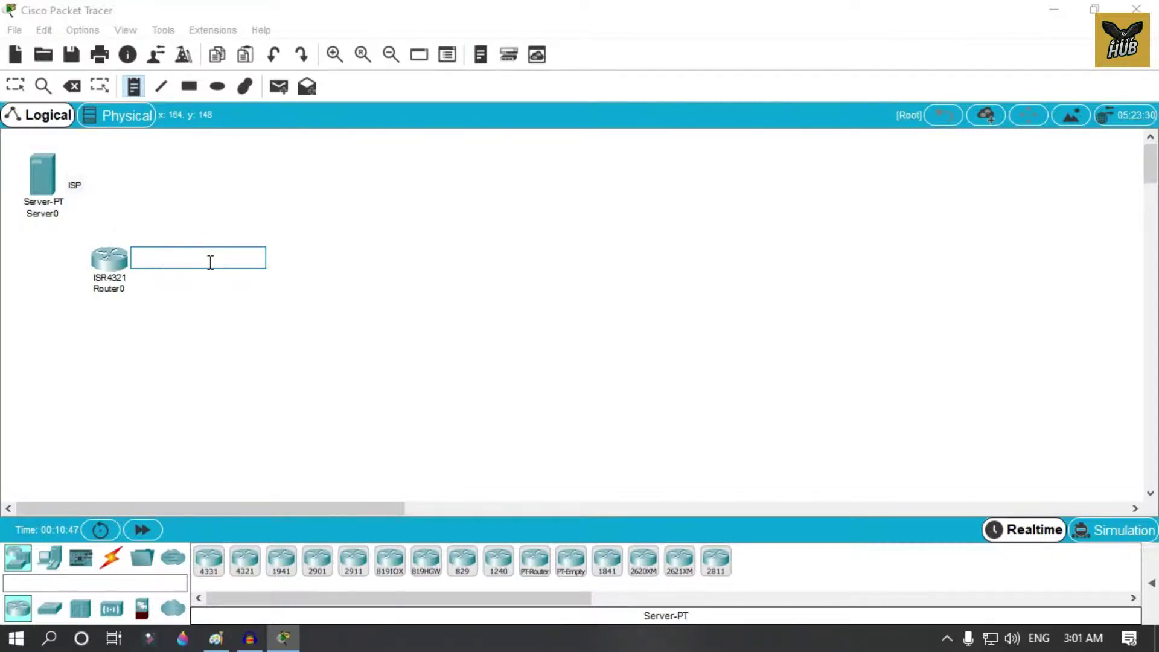
type("Router")
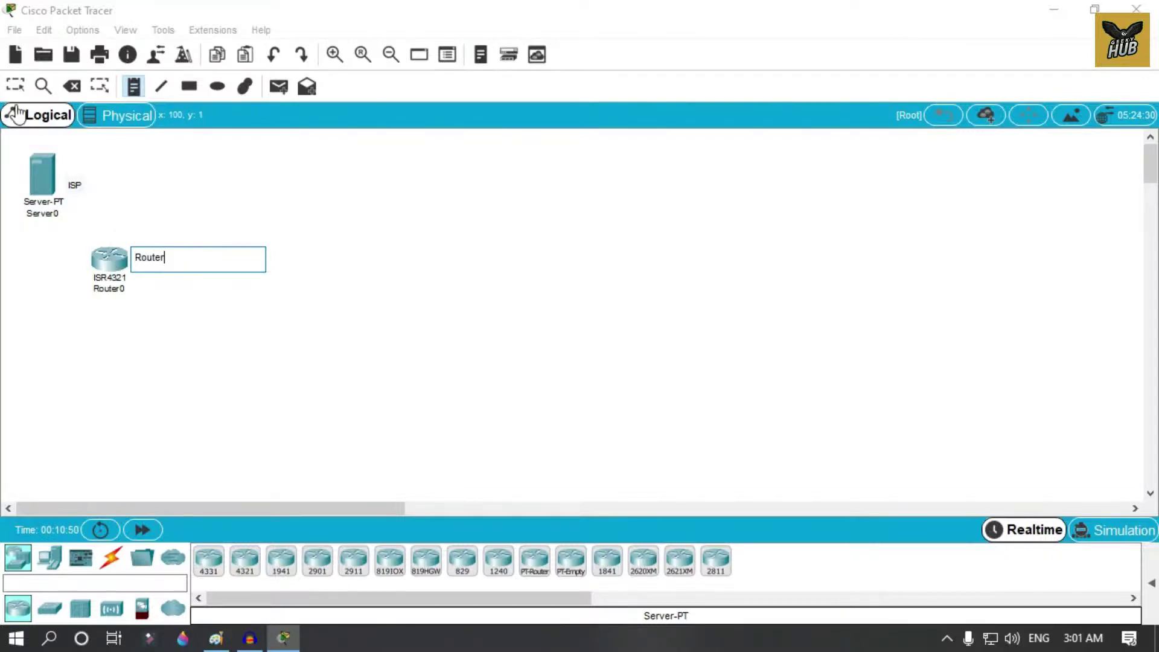
left_click(23, 89)
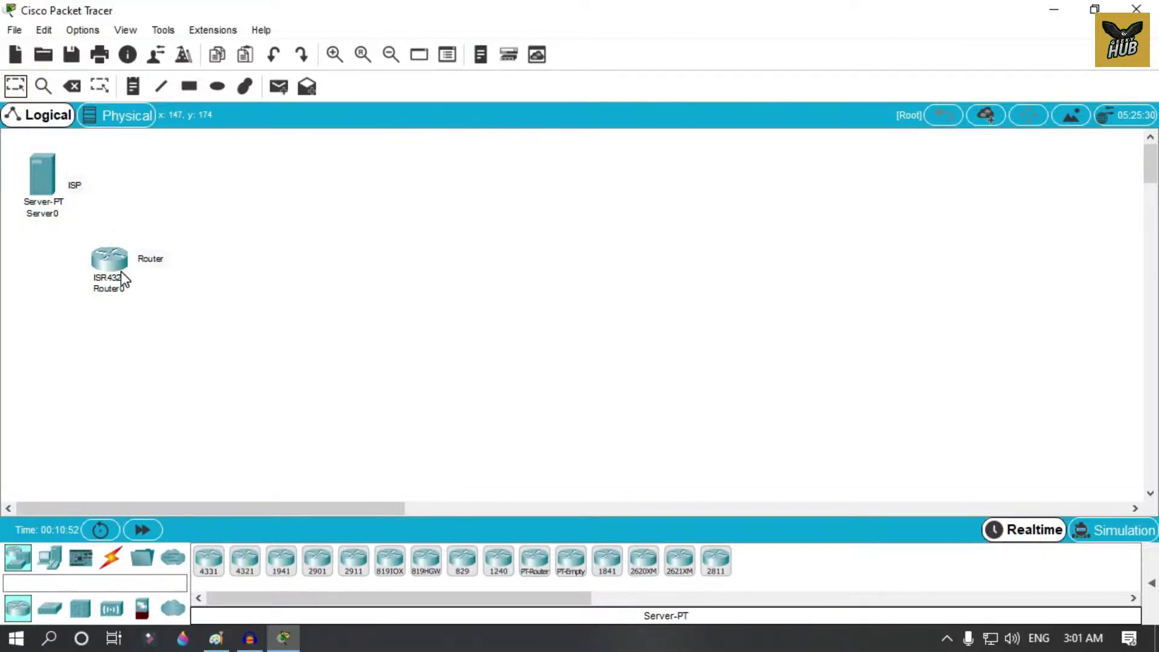
Open the router's physical device view and examine the available modules, including NIM-2T, NIM-Cover, NIM-ES2-4, GLC-GE-100FX and GLC-LH-SMD.
left_click(110, 259)
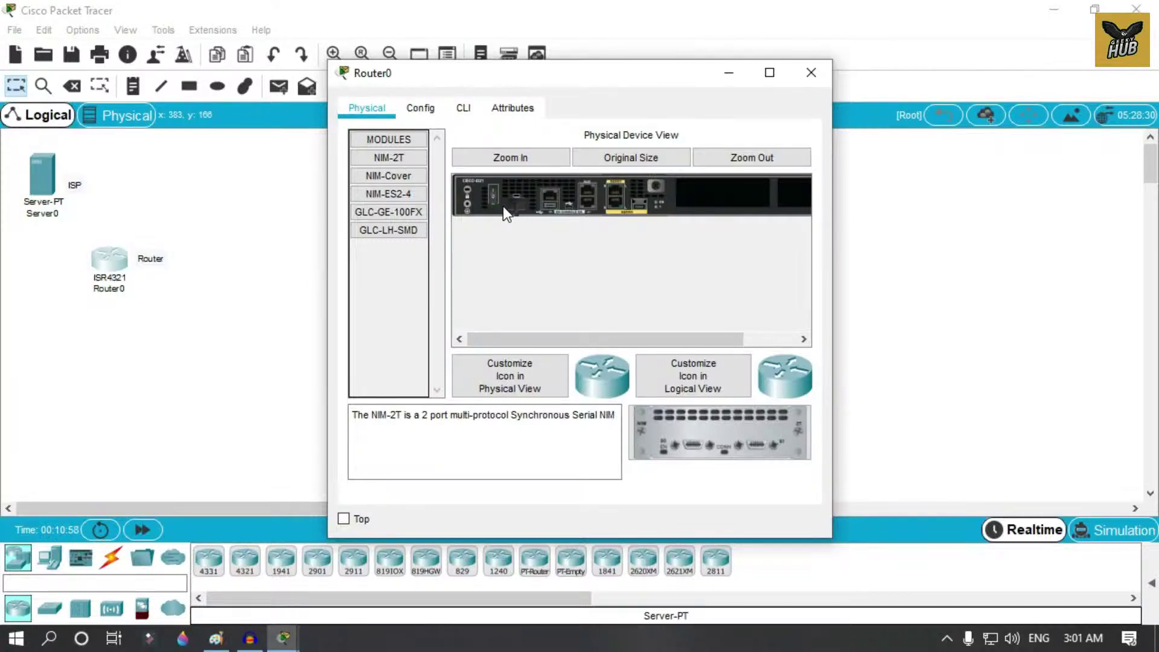
left_click(492, 194)
left_click(402, 194)
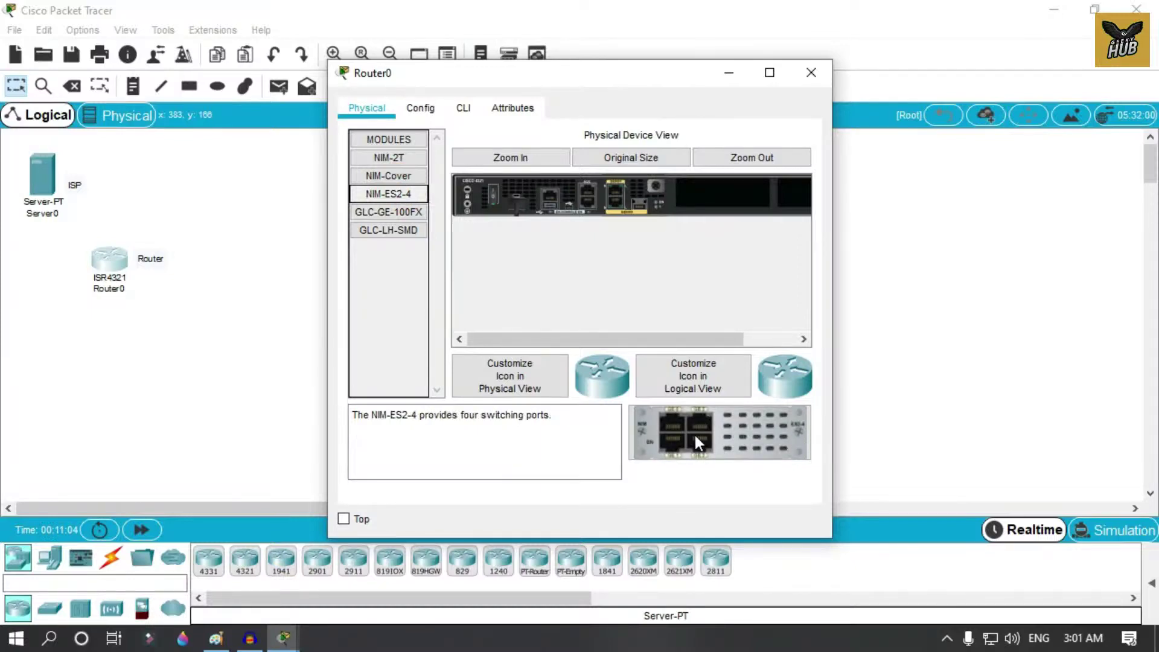
left_click(384, 212)
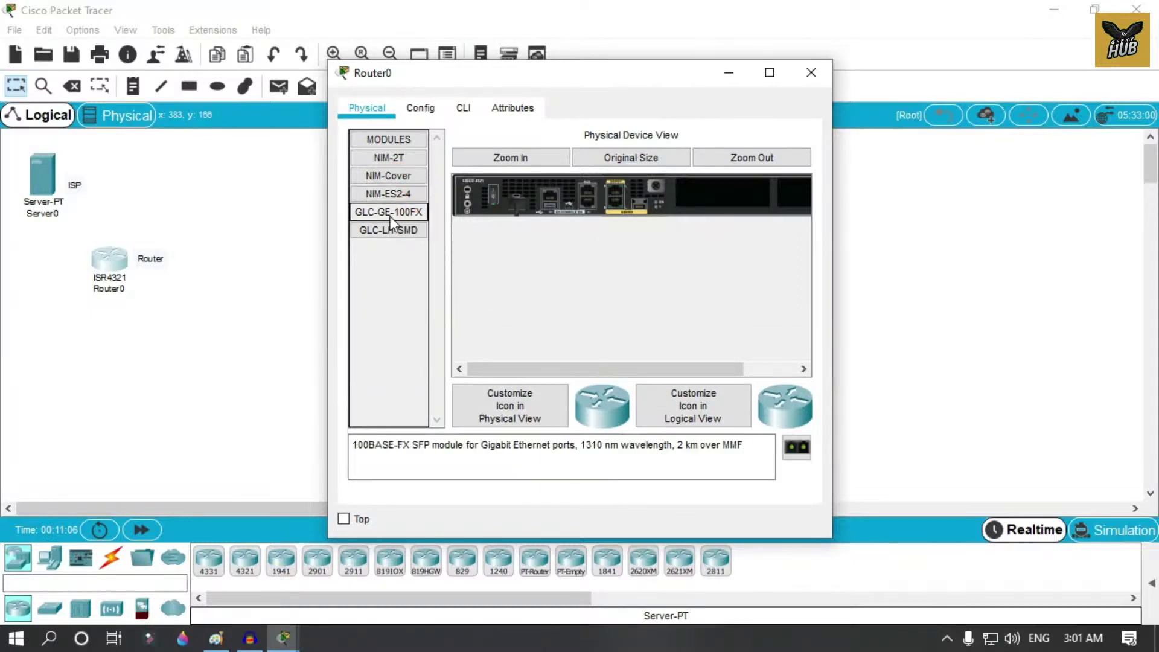
left_click(379, 177)
left_click(389, 160)
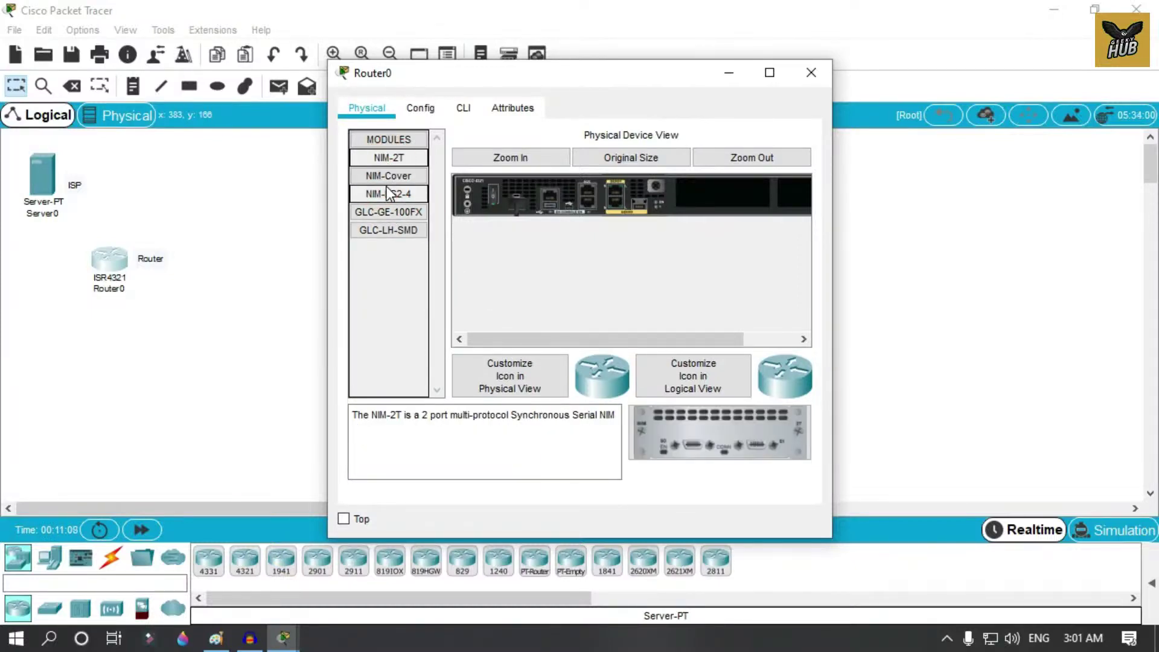
left_click(387, 176)
left_click(388, 229)
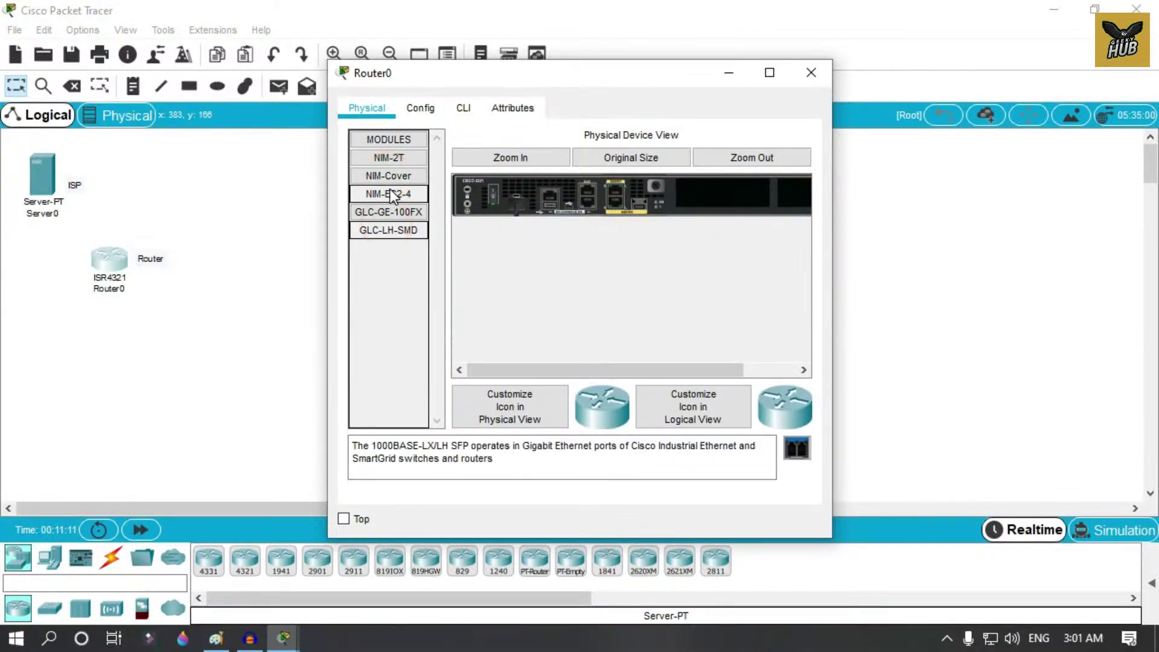
left_click(398, 144)
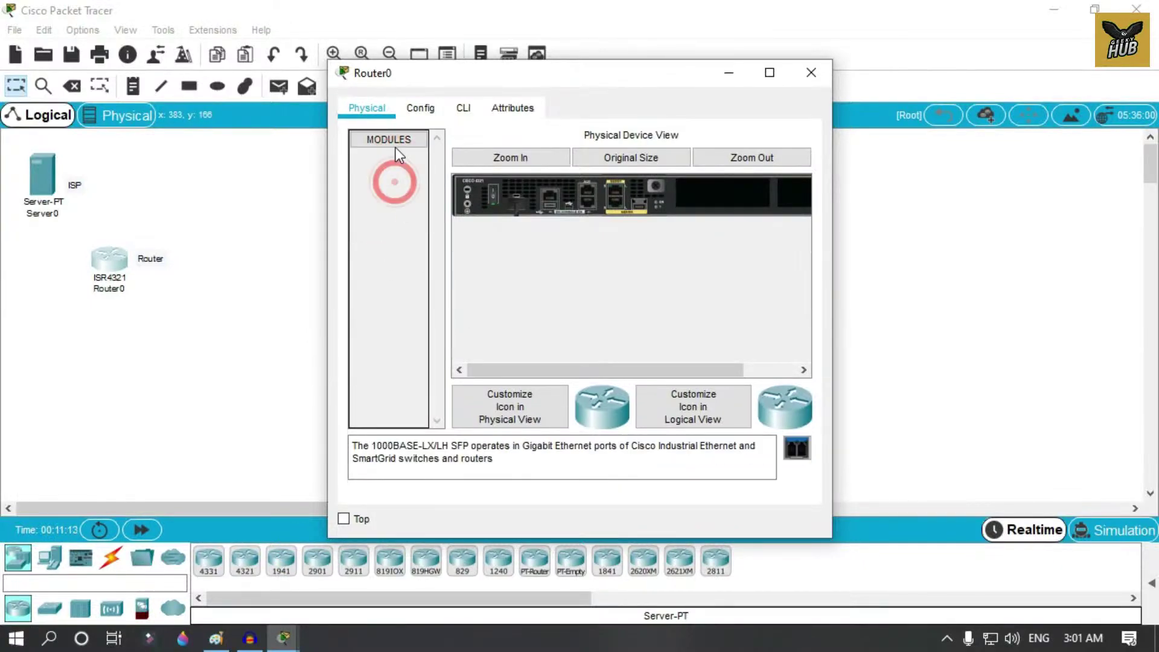
left_click(388, 140)
Power off the router and install a NIM-ES2-4 module in its first empty slot.
left_click_drag(389, 193, 724, 199)
left_click(665, 334)
left_click(490, 195)
left_click_drag(400, 193, 722, 194)
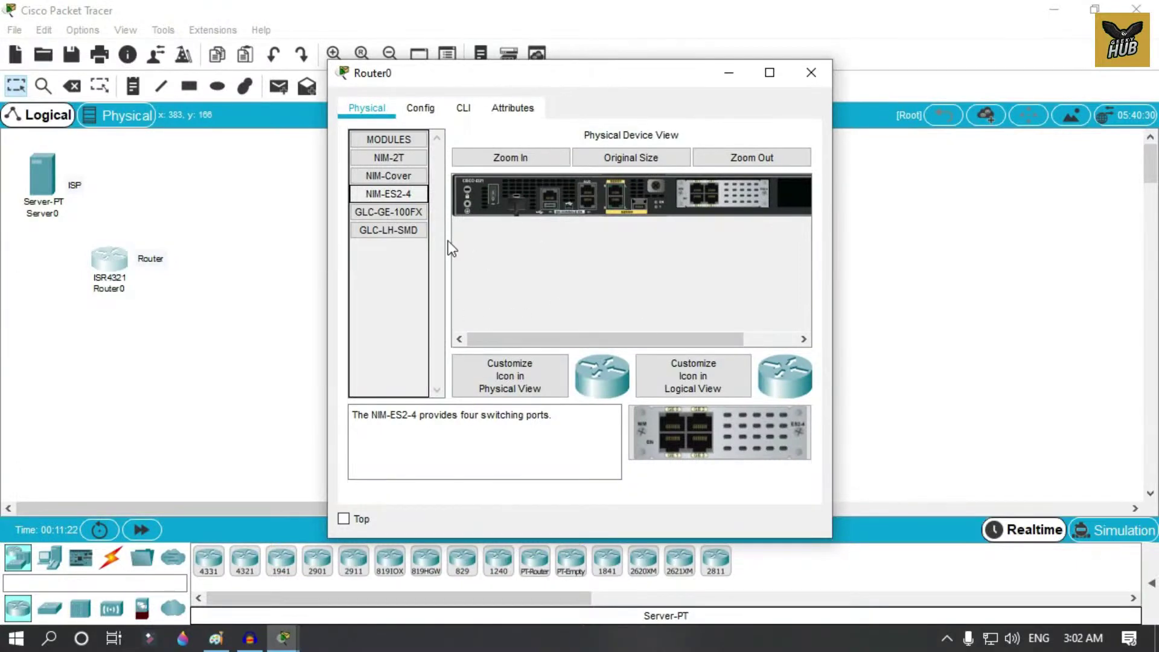
left_click(420, 108)
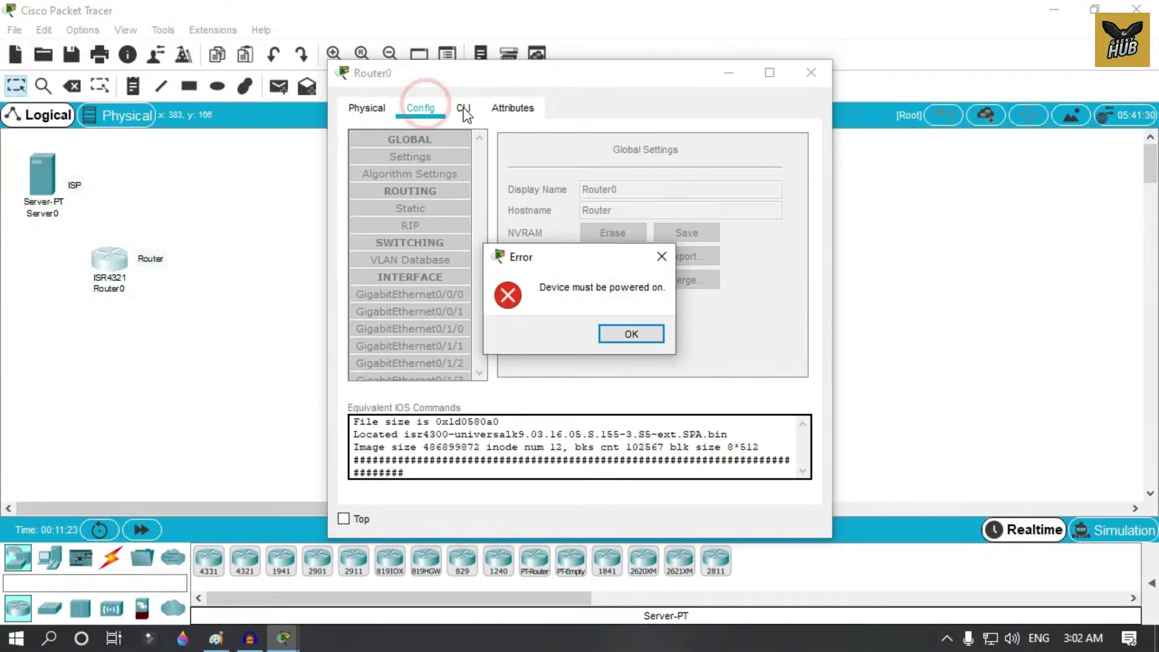
left_click(631, 325)
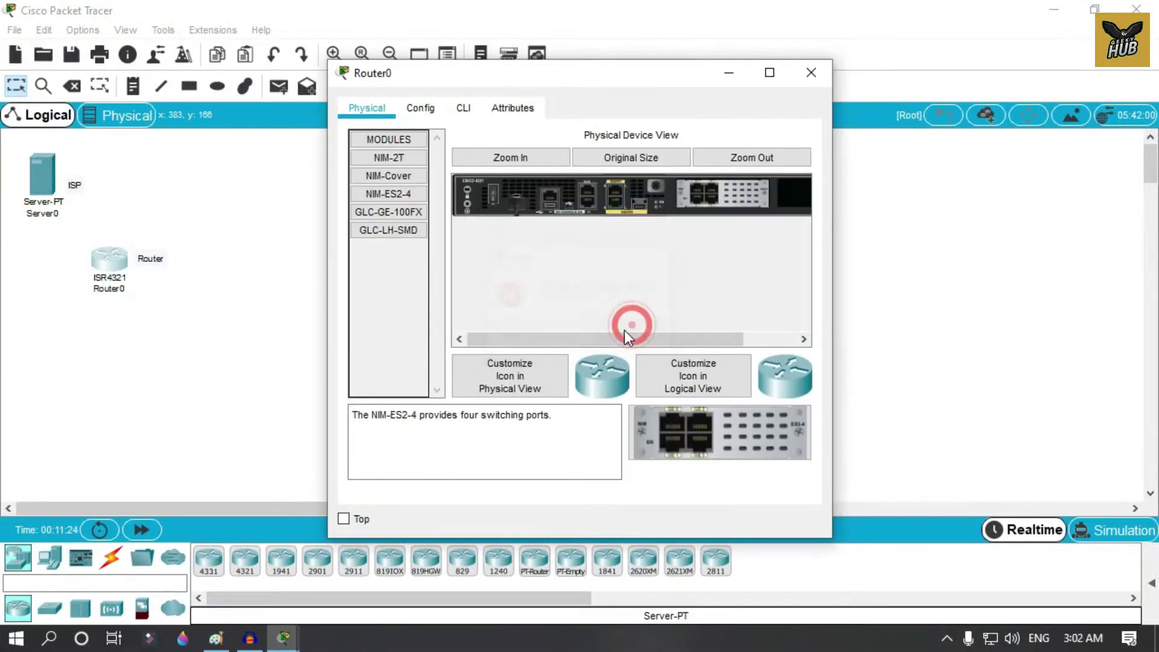
left_click(468, 108)
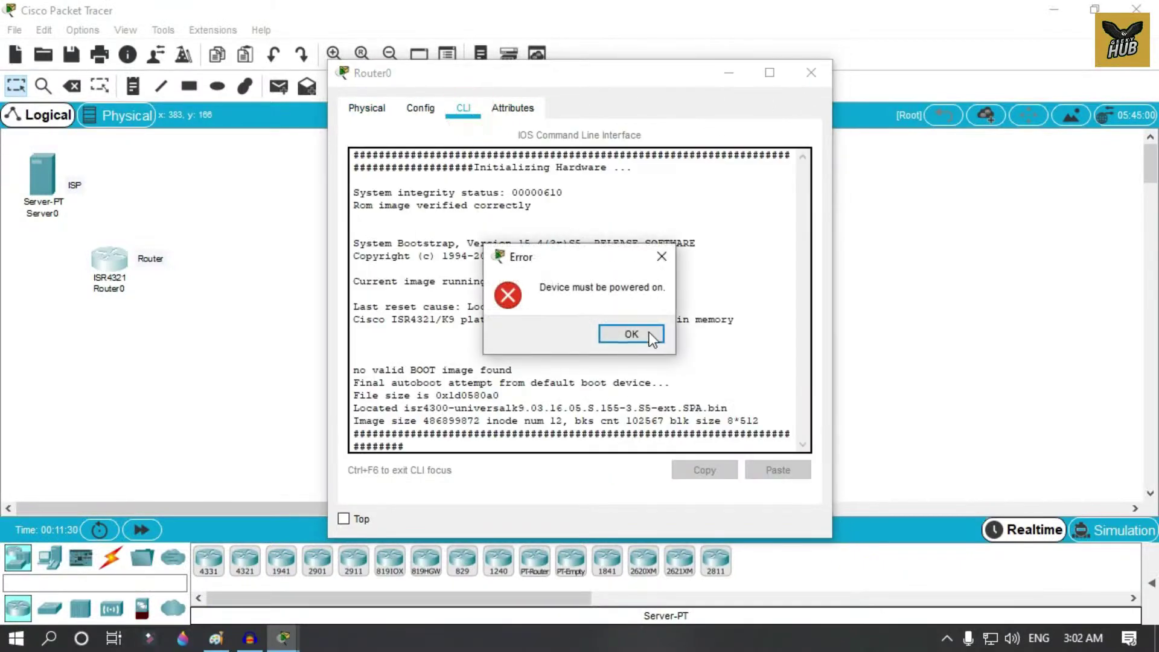
left_click(648, 332)
Power the router back on, check its boot output in the command line interface, and close its window.
left_click(494, 194)
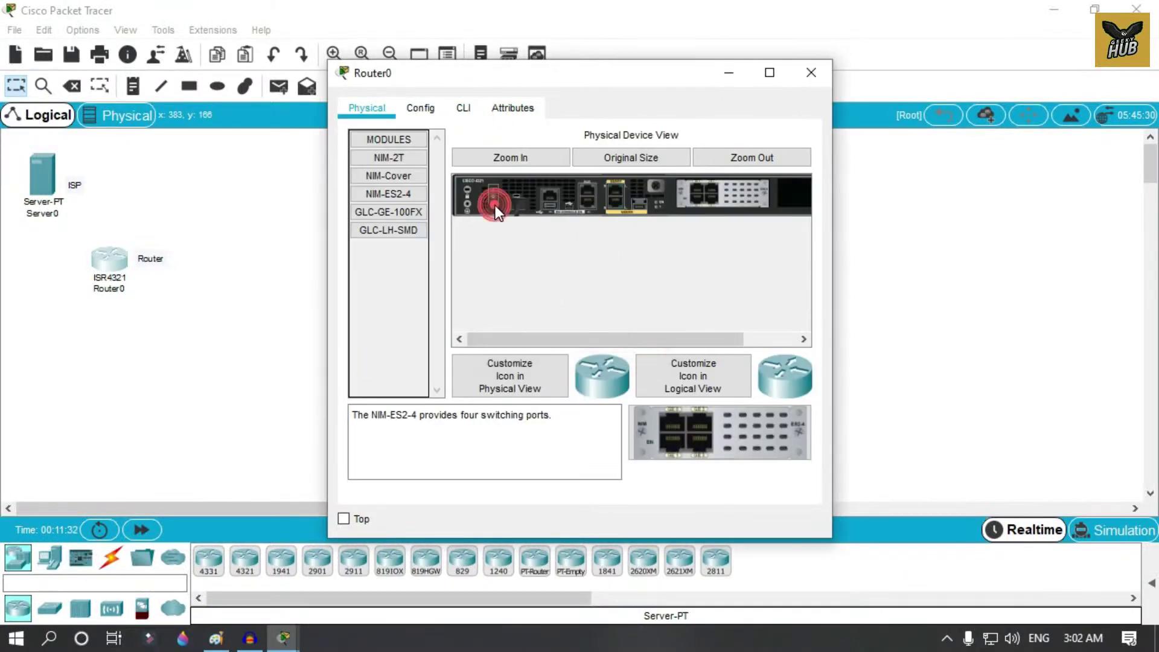
left_click(425, 108)
left_click(628, 335)
left_click(463, 108)
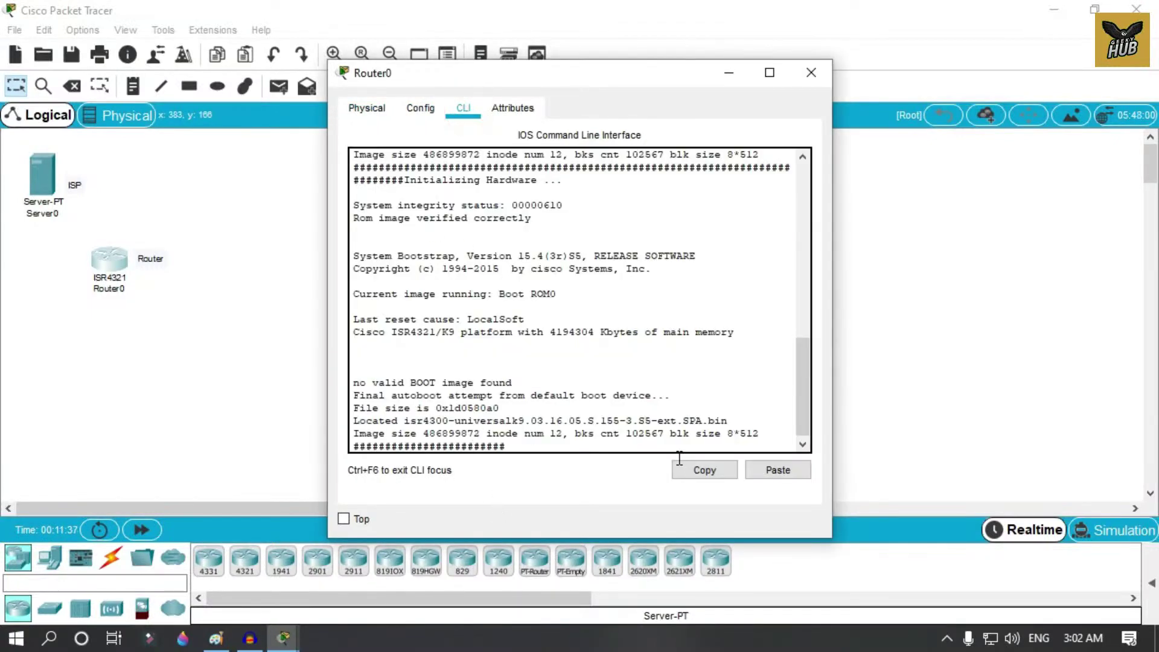
left_click(812, 85)
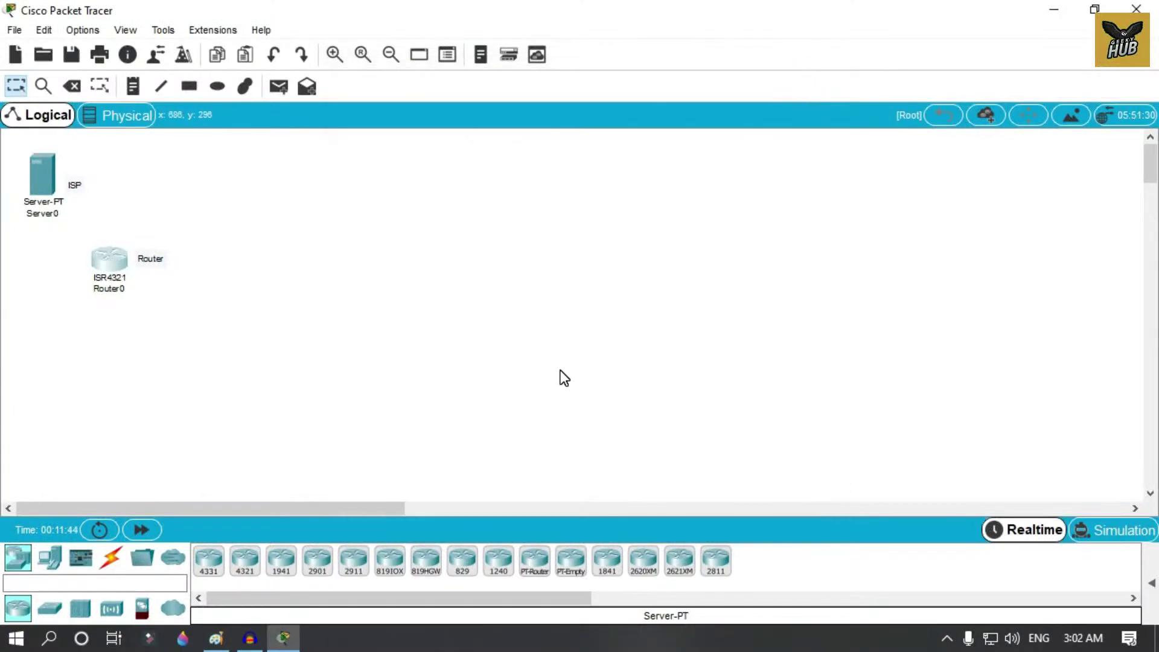
left_click(416, 327)
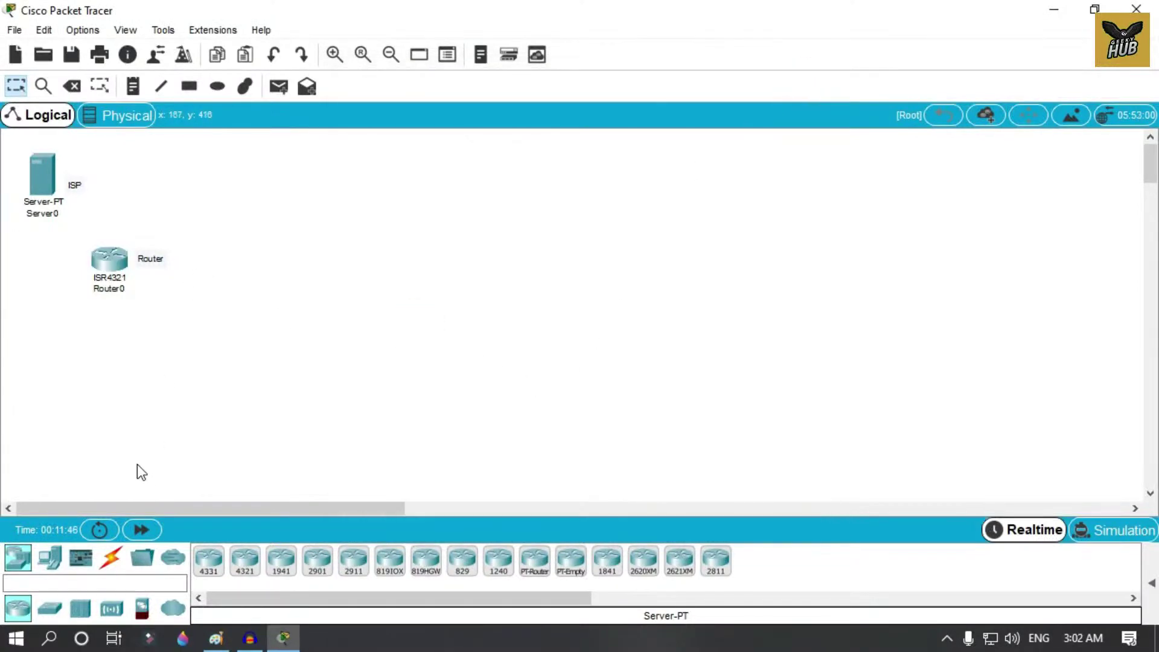
Connect the ISP server to the router with an automatically chosen connection type.
left_click(111, 560)
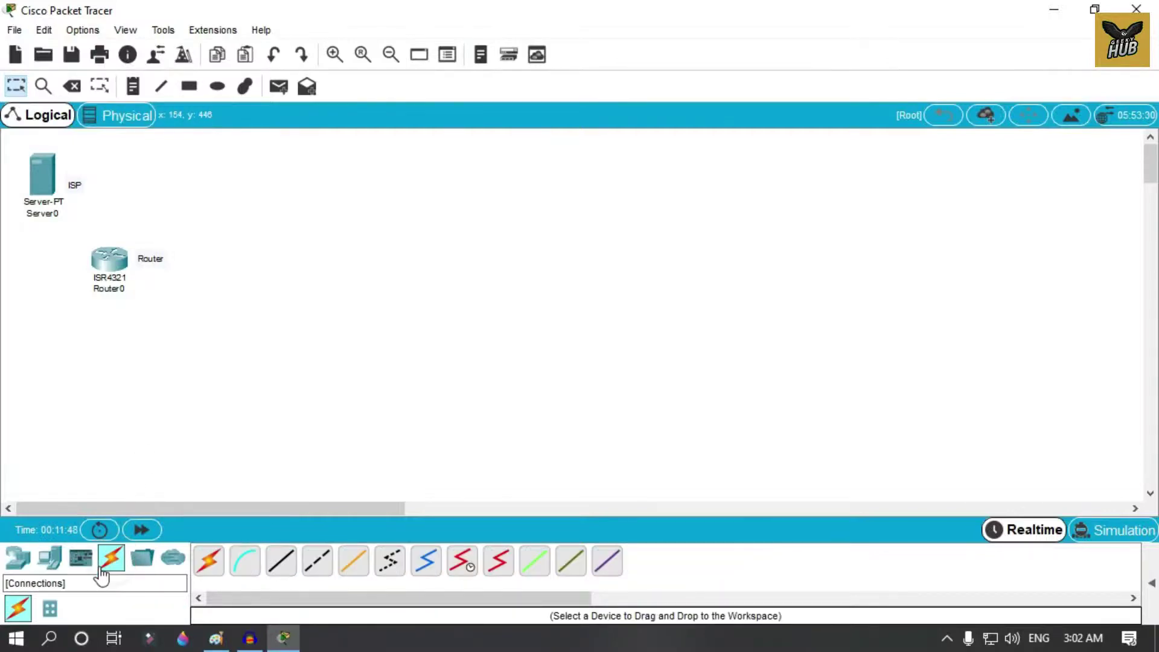
left_click(217, 567)
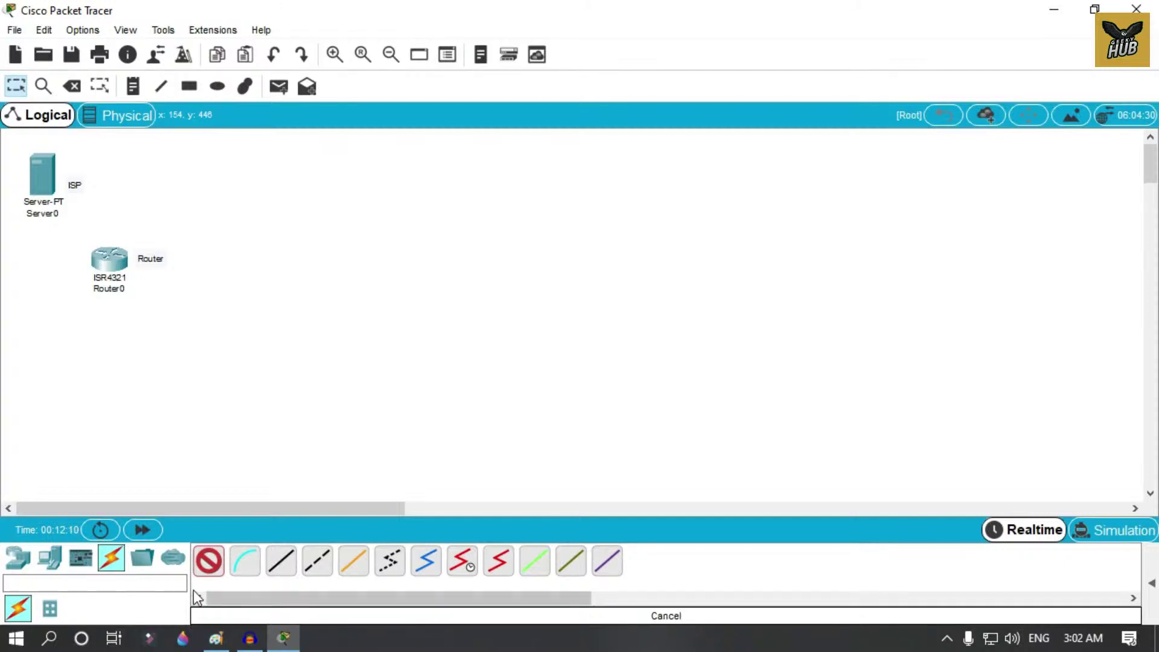
left_click(213, 566)
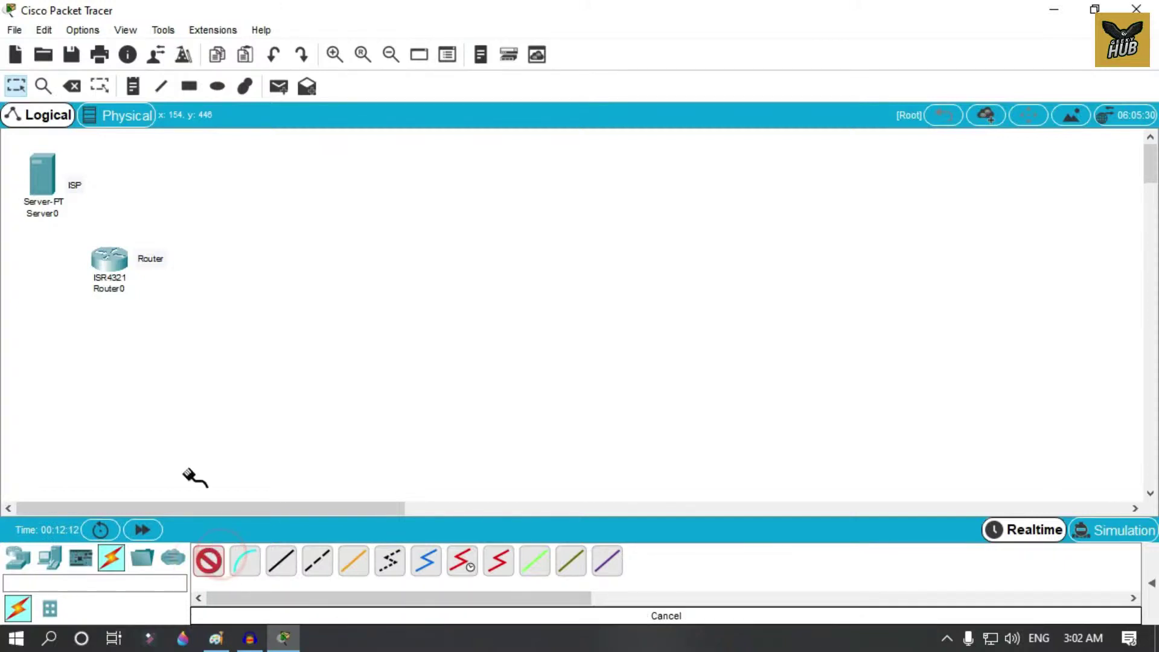
left_click(43, 179)
left_click(110, 266)
left_click(112, 273)
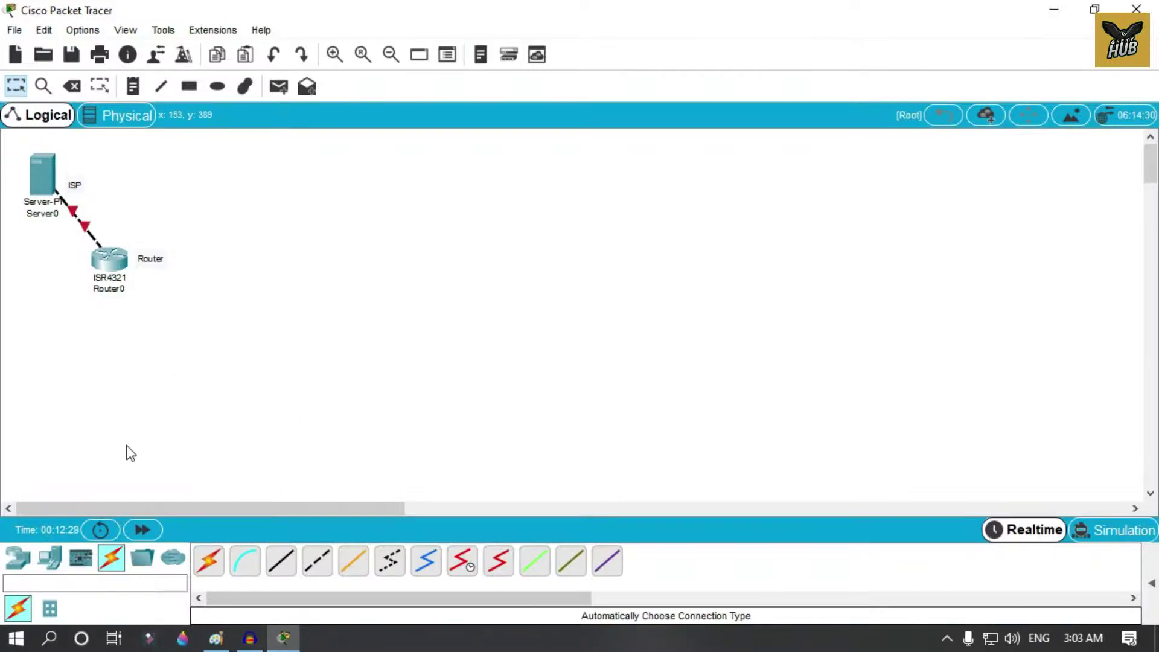
Choose the PC end device and check the infra diagram in Paint for the first floor's computers and topology, returning to Cisco Packet Tracer.
left_click(215, 638)
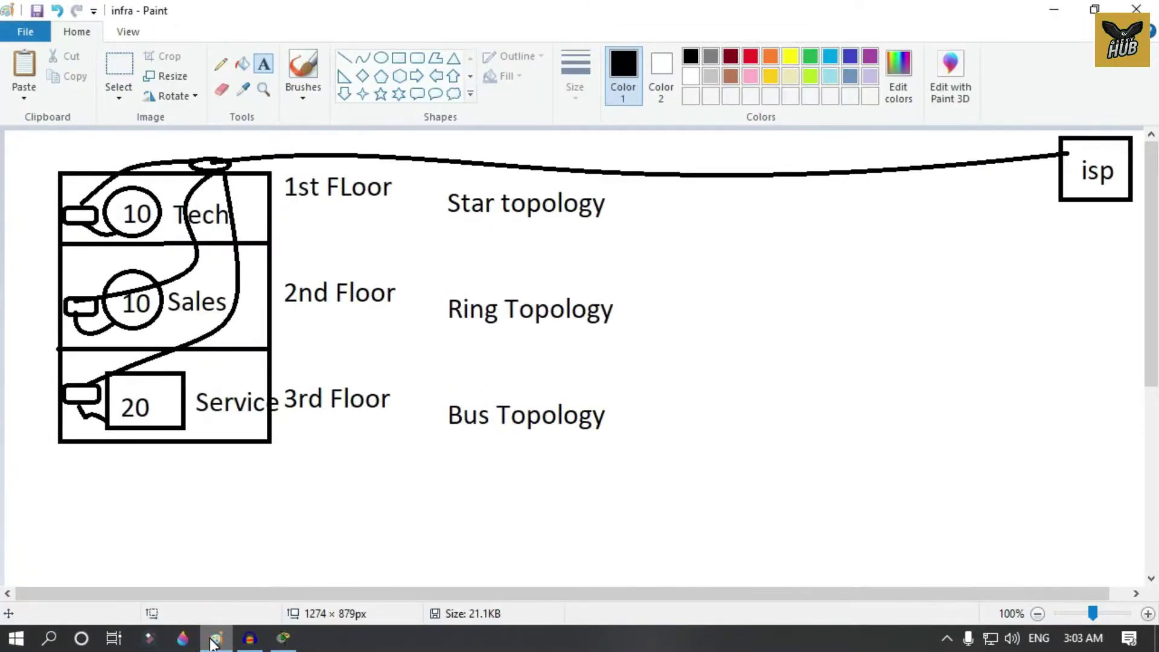
left_click(214, 638)
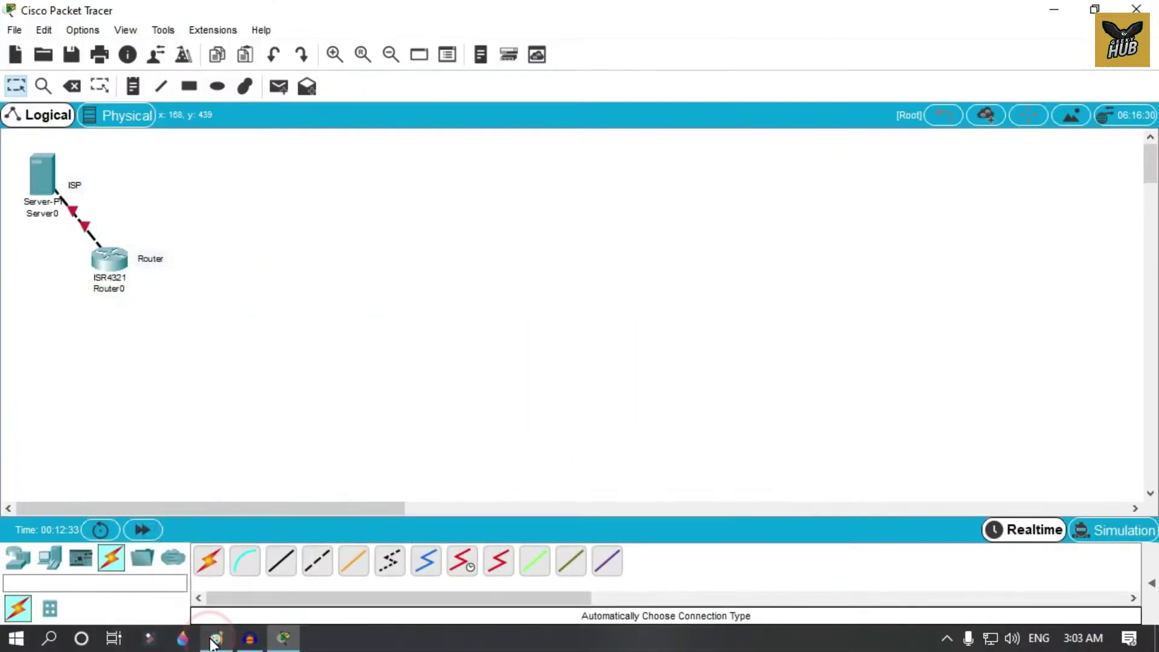
left_click(50, 563)
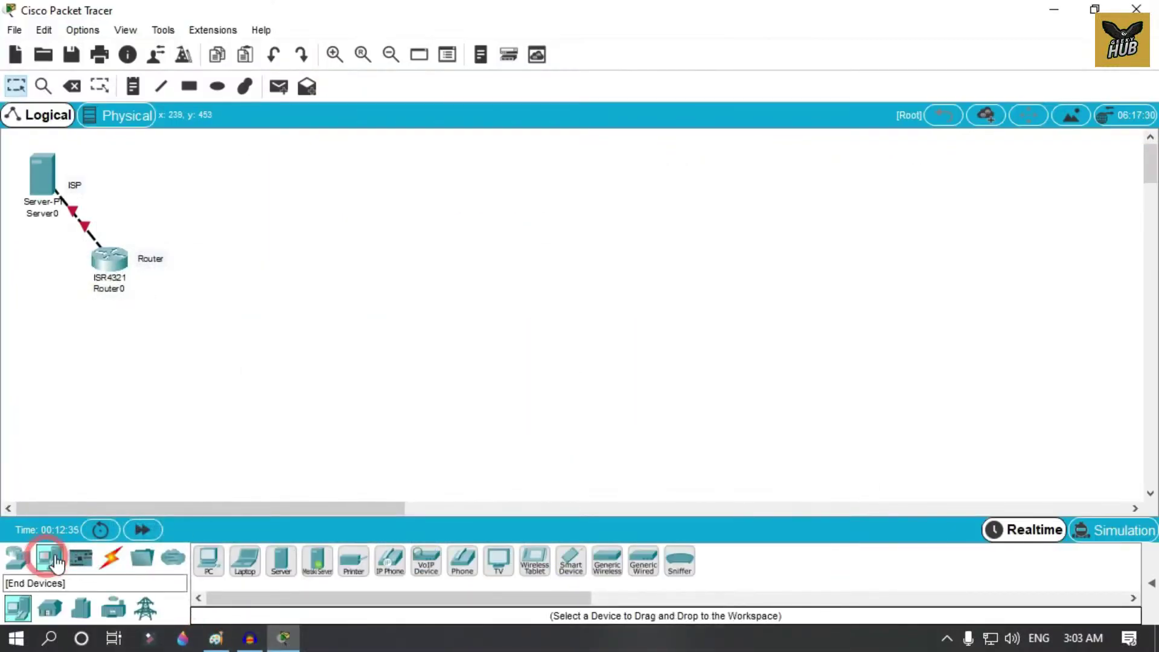
left_click(216, 564)
left_click(242, 566)
left_click(216, 566)
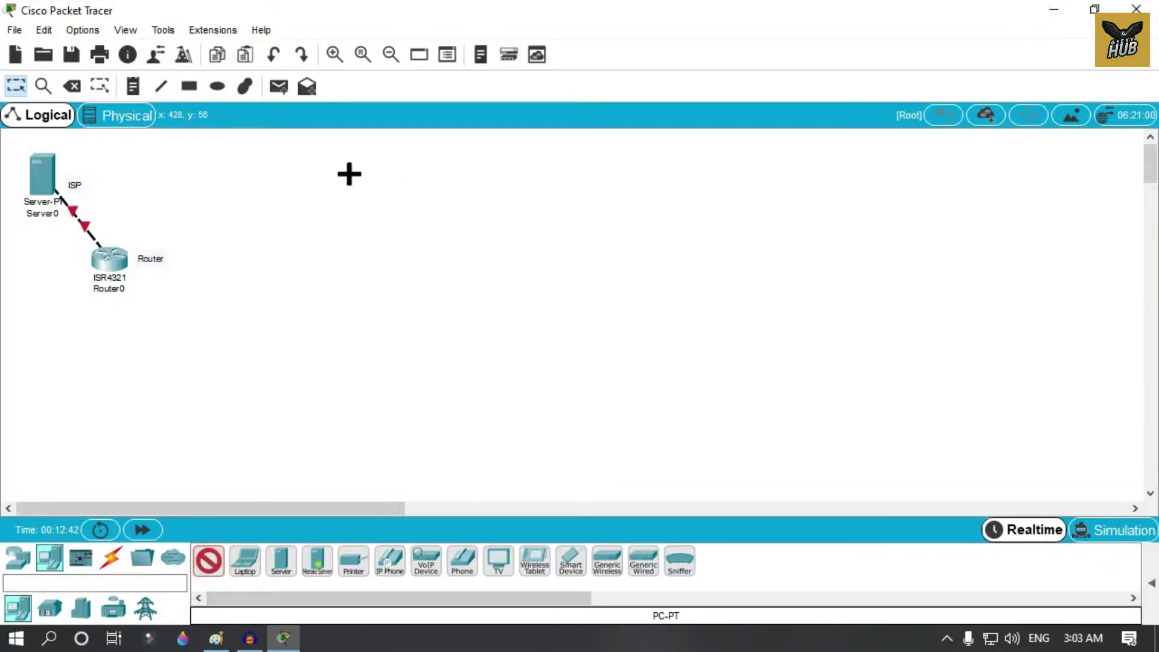
left_click(224, 637)
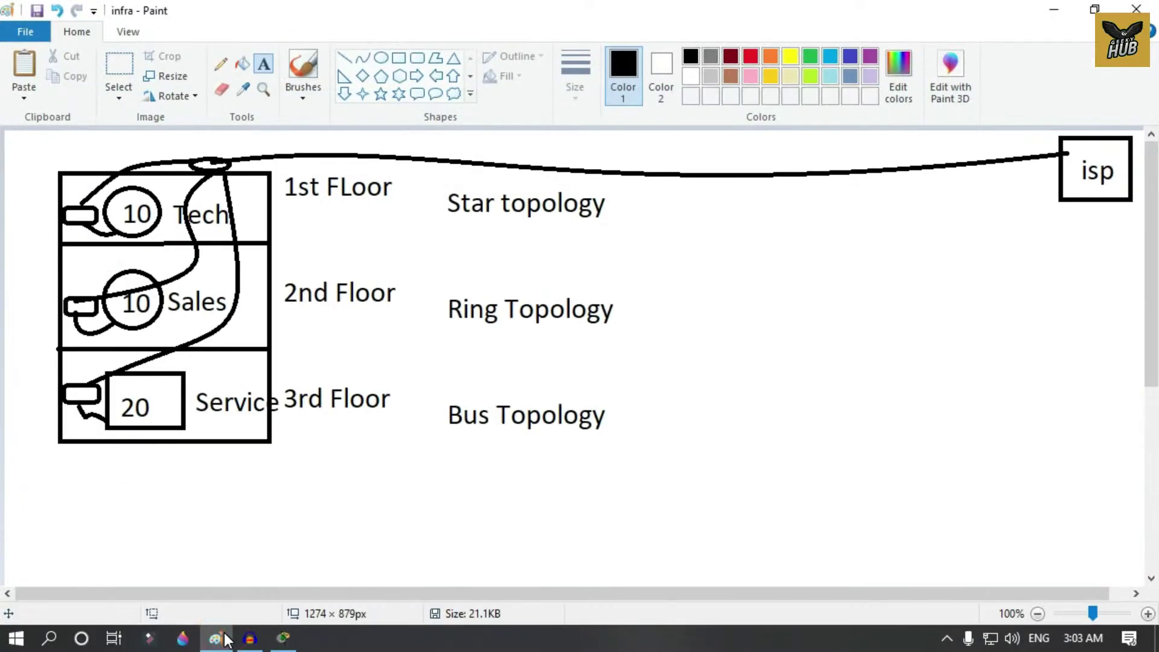
left_click(223, 637)
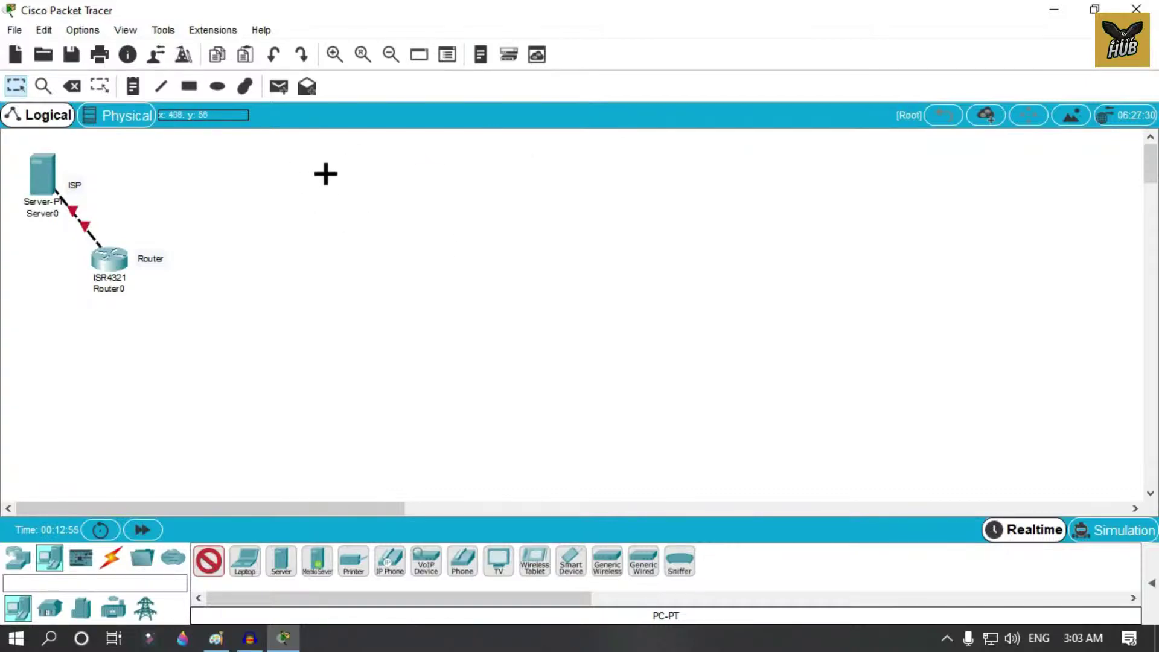
Place ten PCs in a rough ring to the right of the router.
left_click(309, 176)
left_click(380, 158)
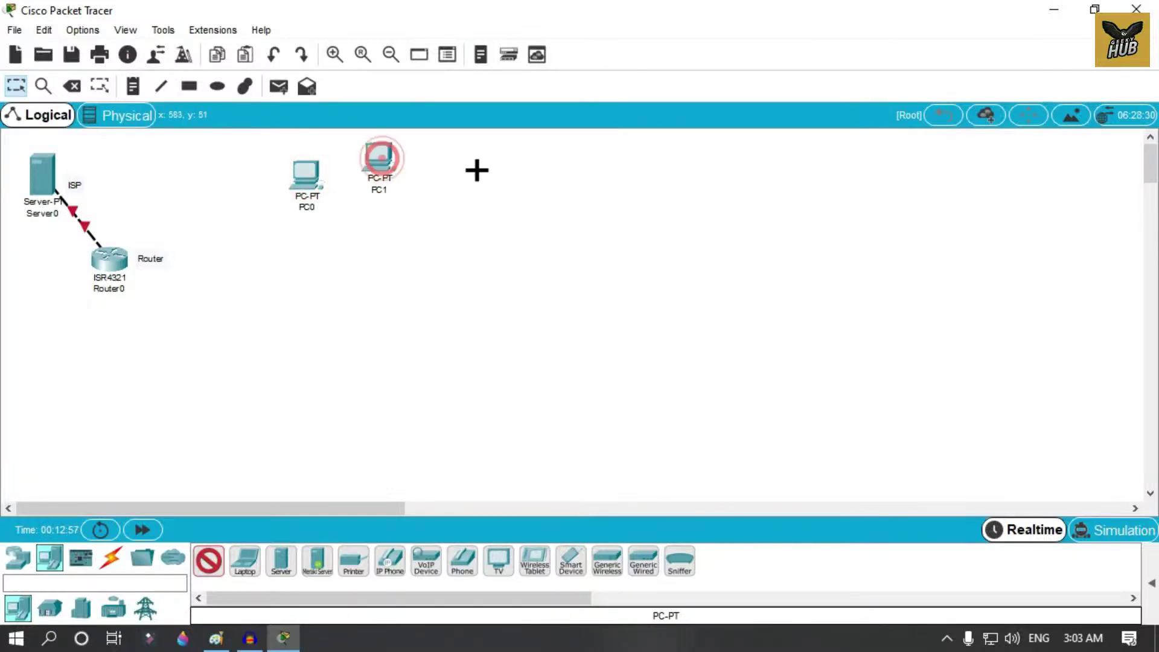
left_click(452, 159)
left_click(517, 179)
left_click(537, 239)
left_click(545, 295)
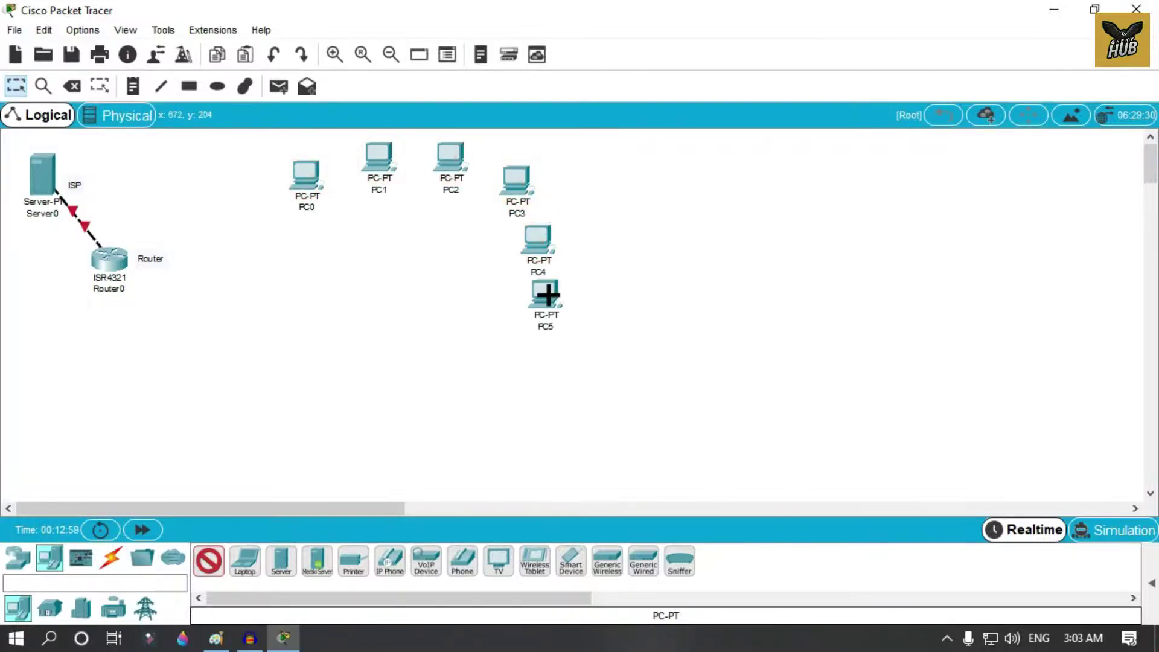
left_click(507, 332)
left_click(456, 333)
left_click(401, 309)
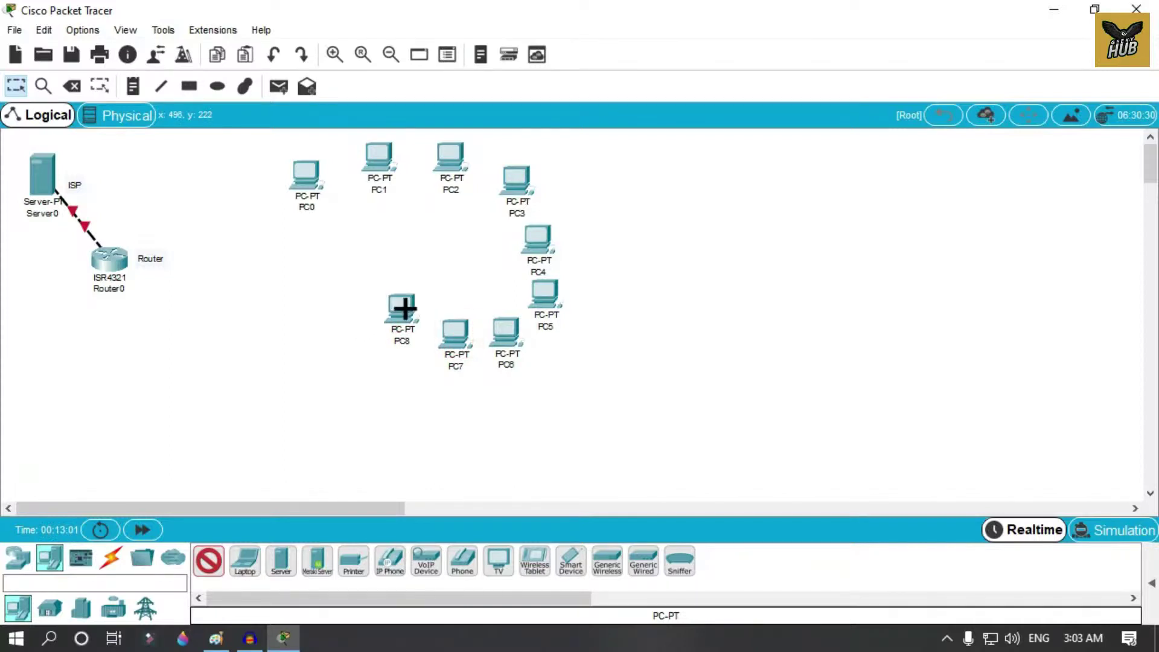
left_click(430, 236)
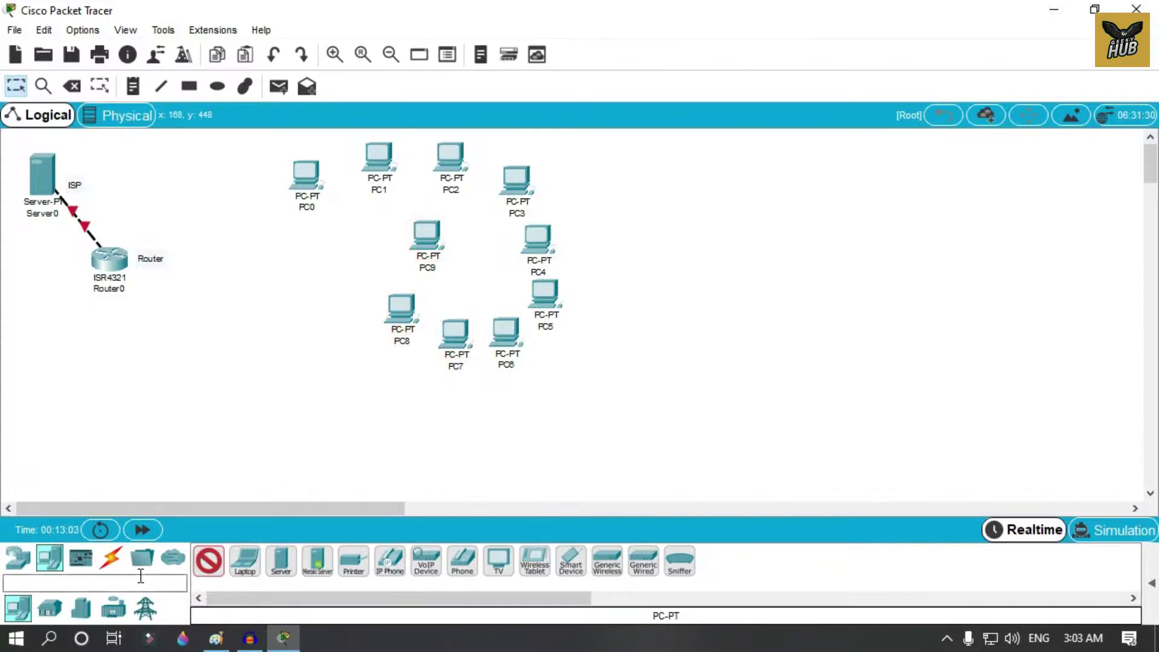
Rearrange the ten first-floor PCs into a wider, more even ring with free space in the middle.
left_click(16, 86)
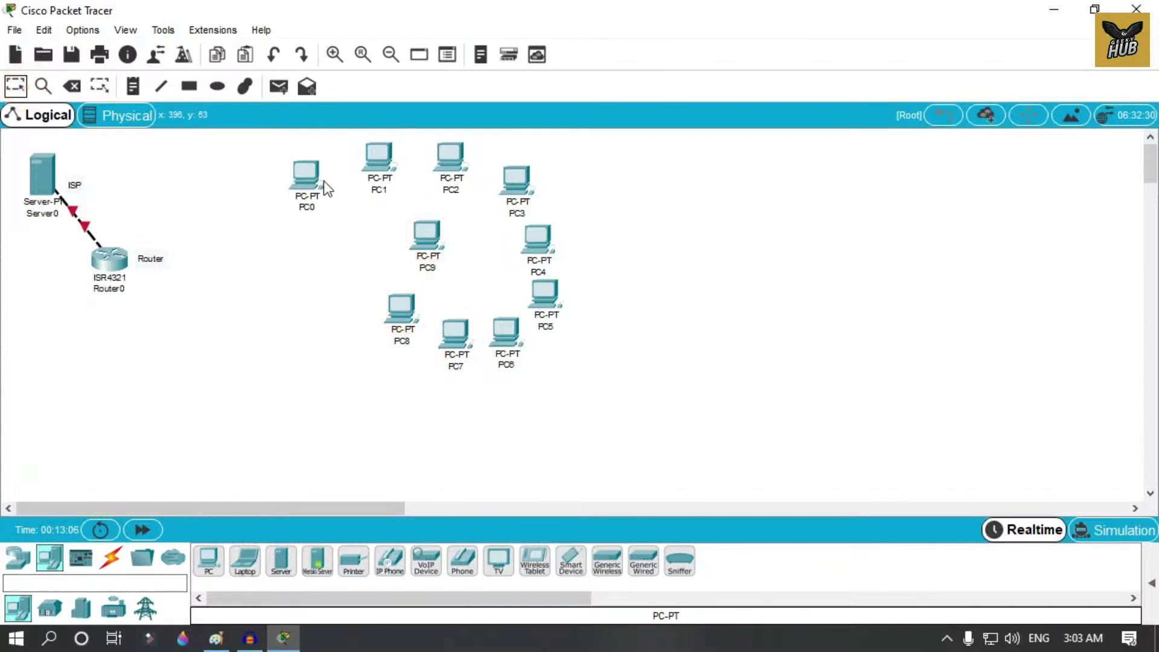
left_click_drag(421, 247, 357, 253)
left_click_drag(510, 176, 543, 158)
left_click_drag(537, 235, 555, 231)
left_click_drag(448, 160, 489, 153)
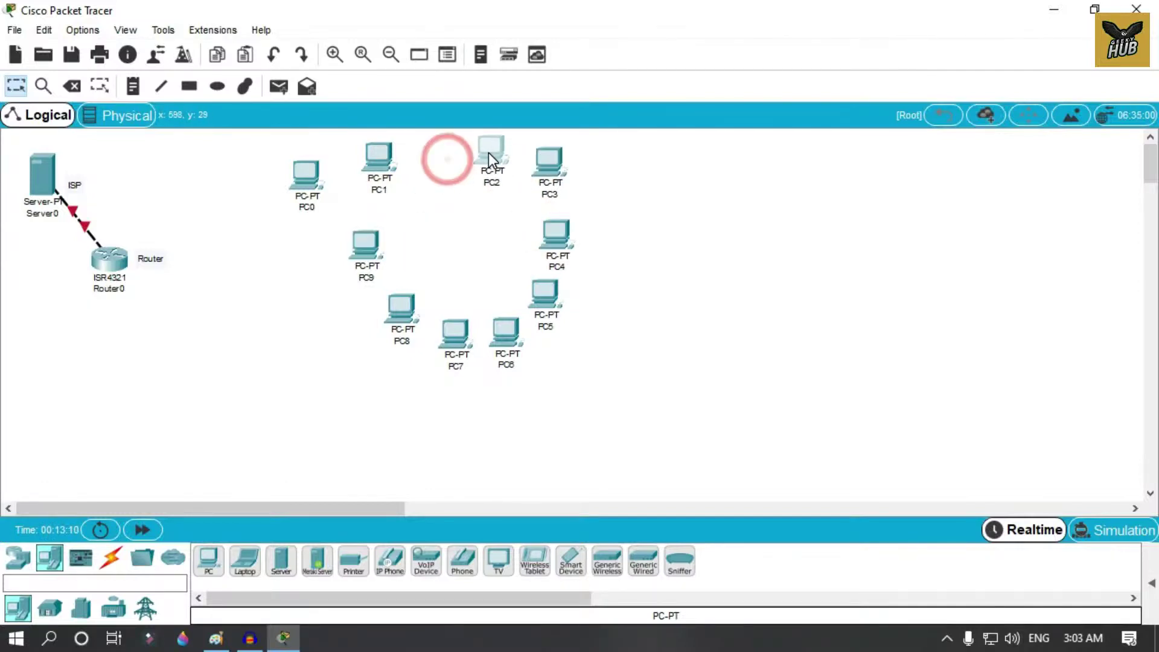
left_click_drag(375, 172, 430, 171)
left_click(374, 260)
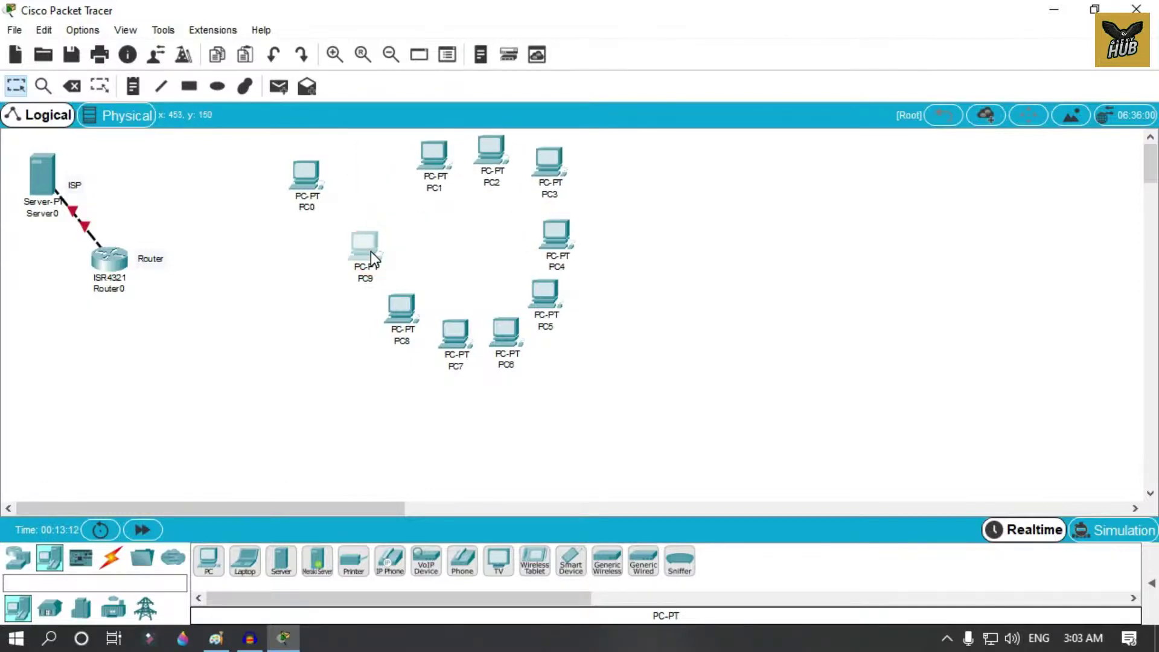
left_click_drag(301, 180, 378, 197)
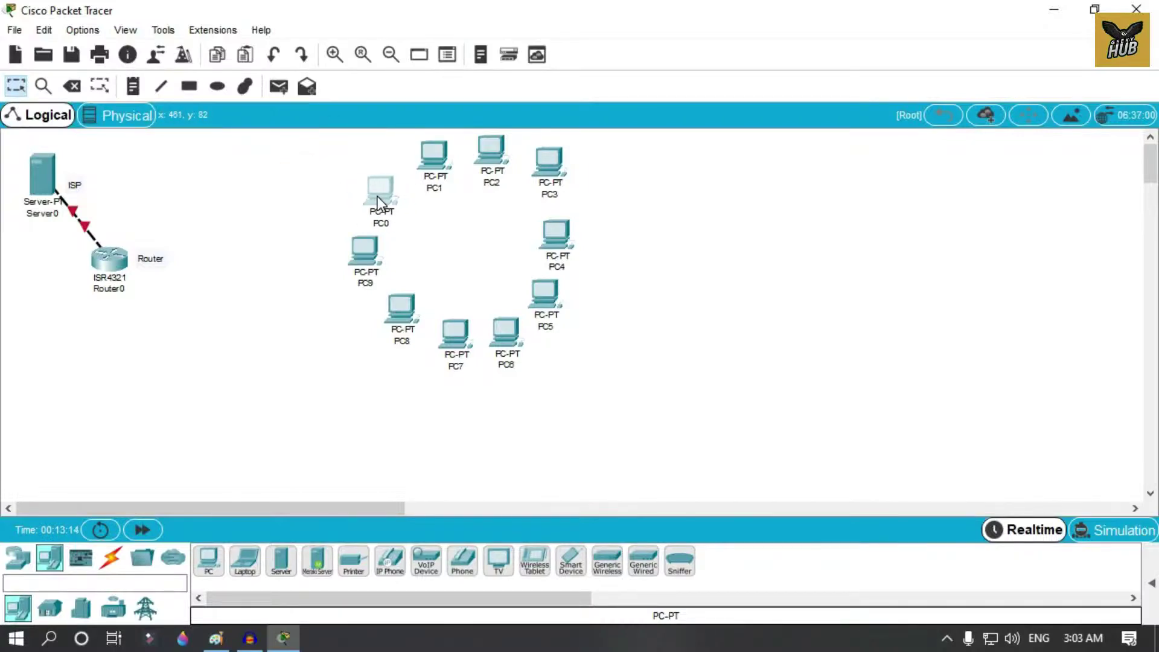
left_click_drag(432, 158, 419, 152)
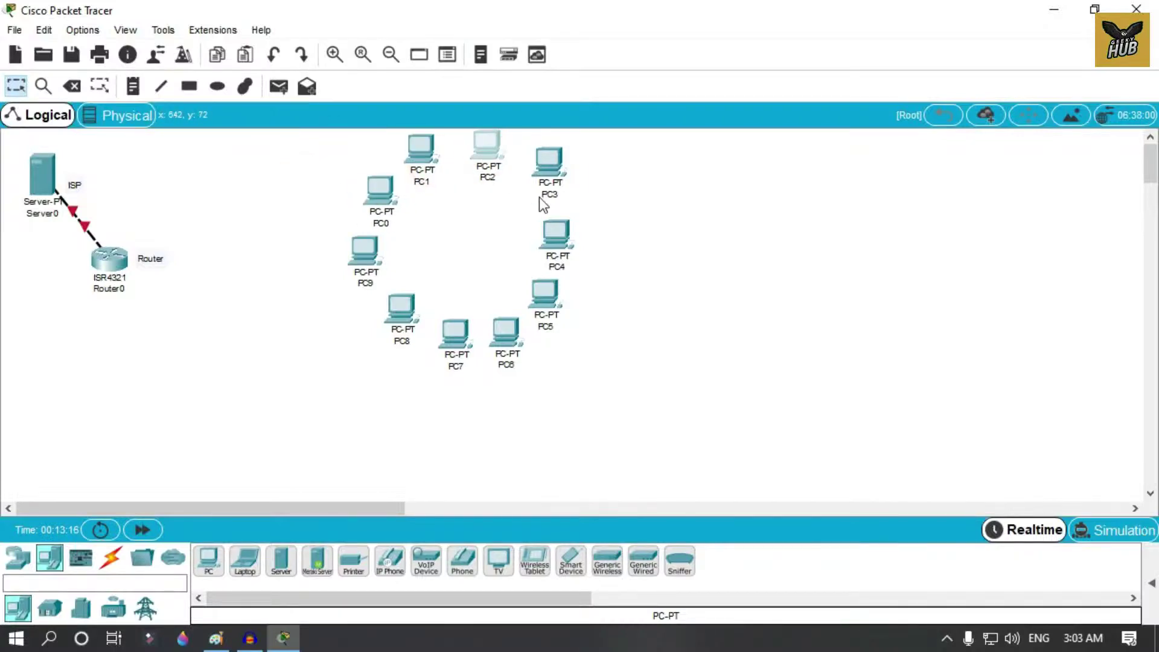
left_click_drag(561, 240, 588, 229)
left_click_drag(515, 341, 510, 335)
left_click(626, 413)
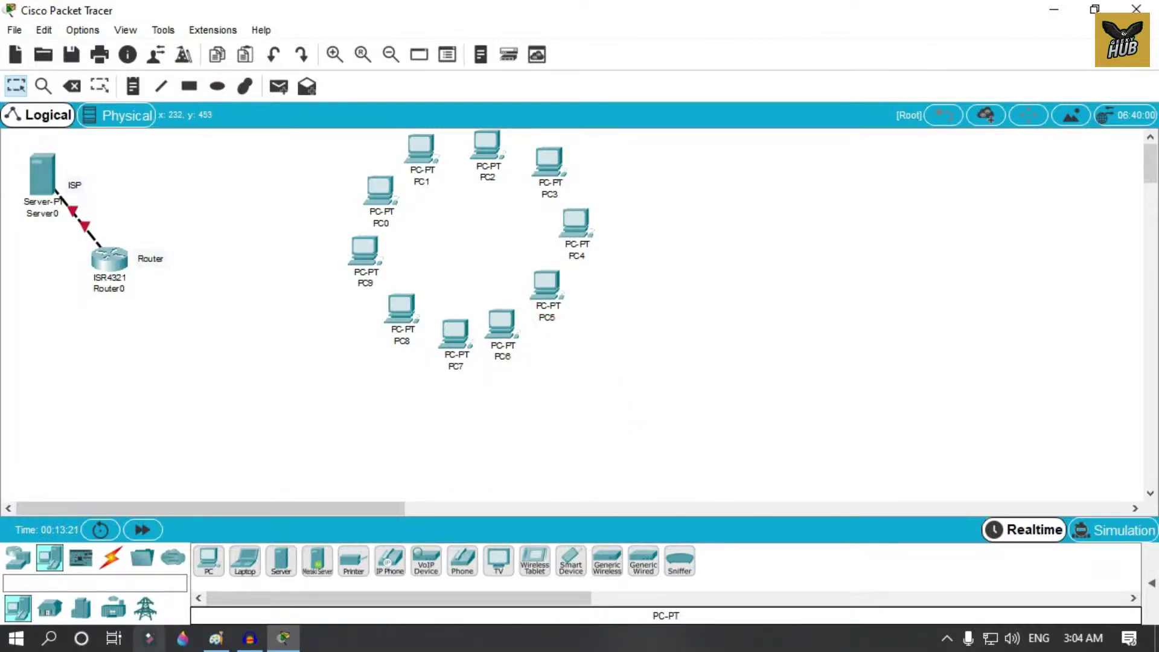
Check the first floor in the Paint infra diagram, then place a 2950-24 switch in the middle of the PC ring in Cisco Packet Tracer.
left_click(215, 638)
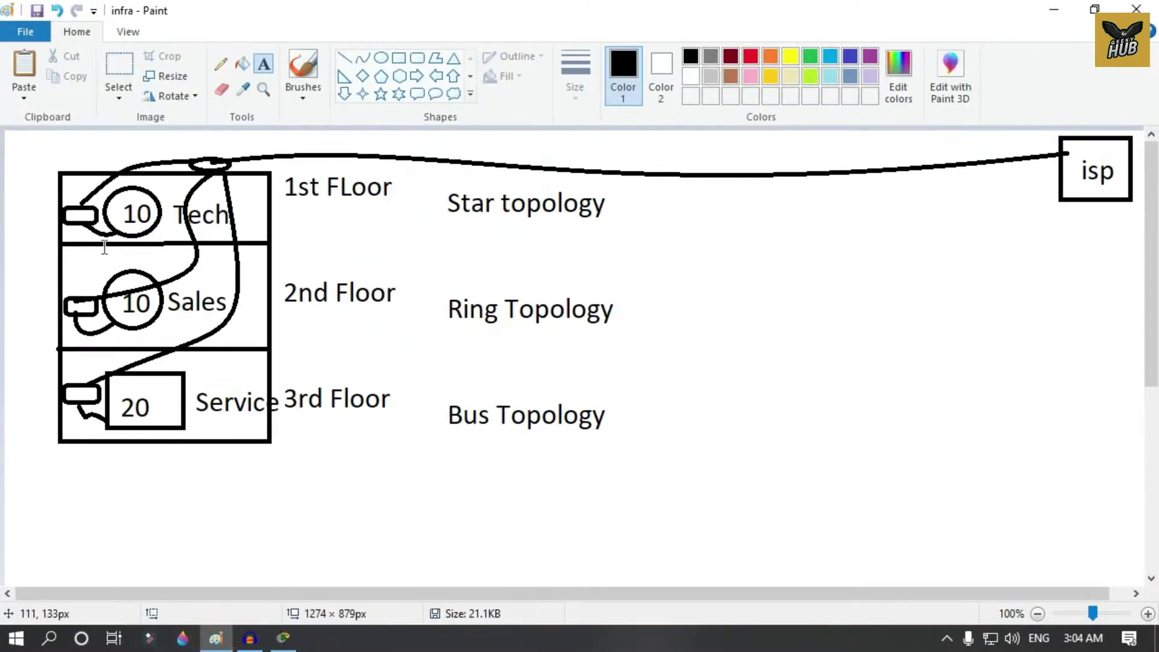
left_click(1055, 11)
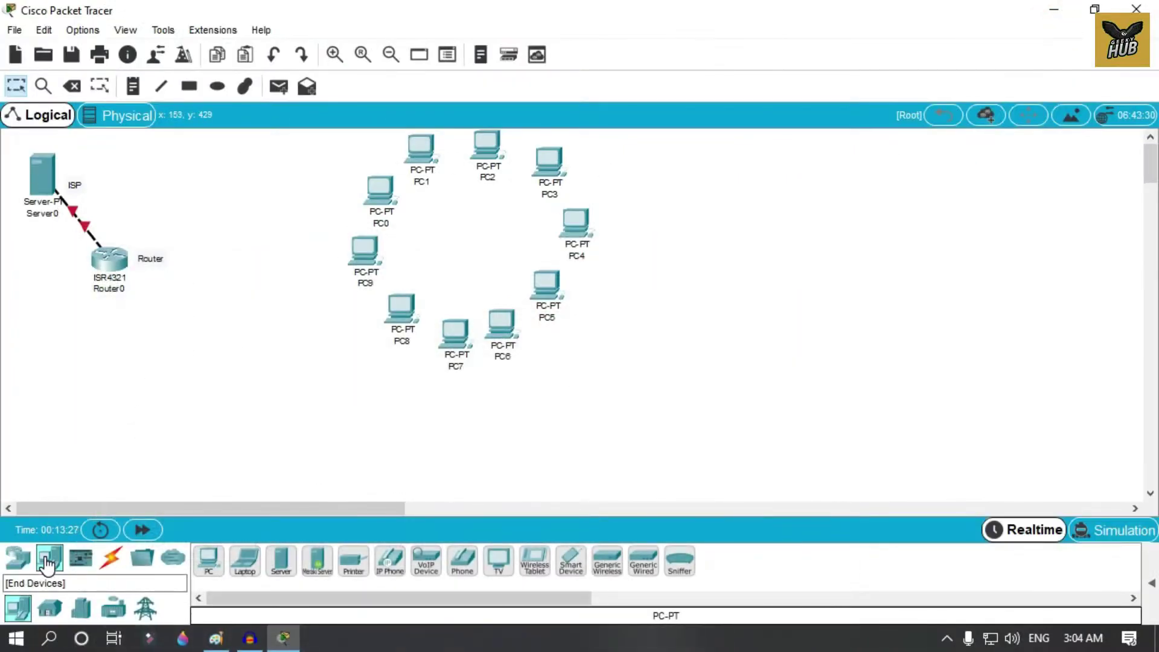
left_click(21, 559)
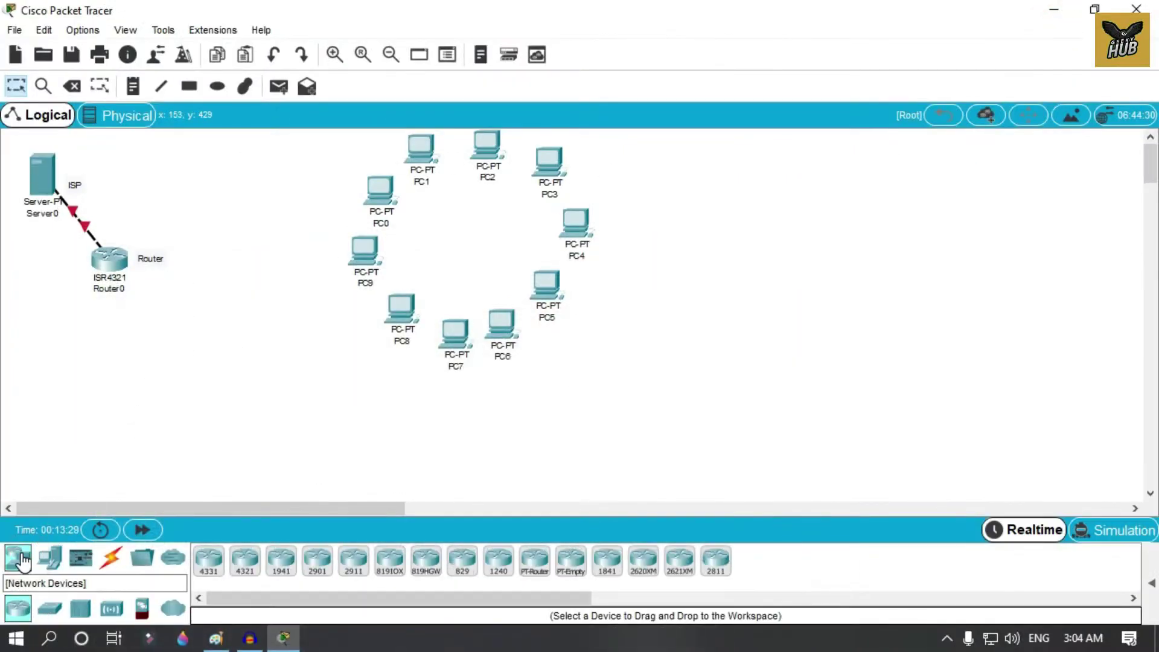
left_click(51, 611)
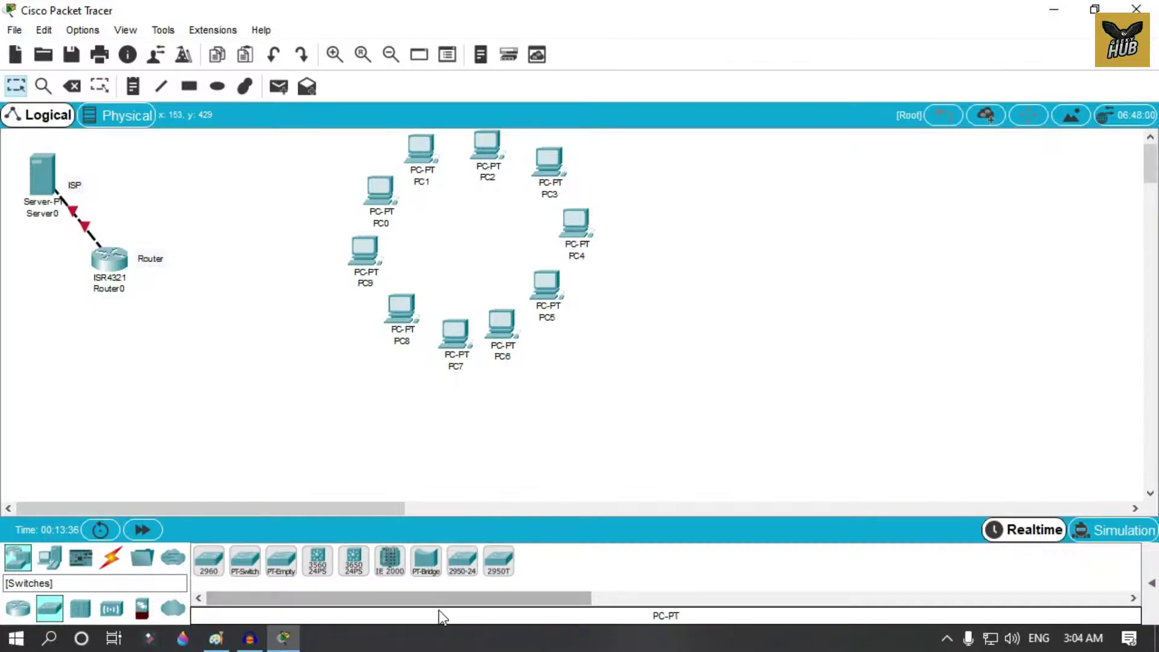
left_click(462, 561)
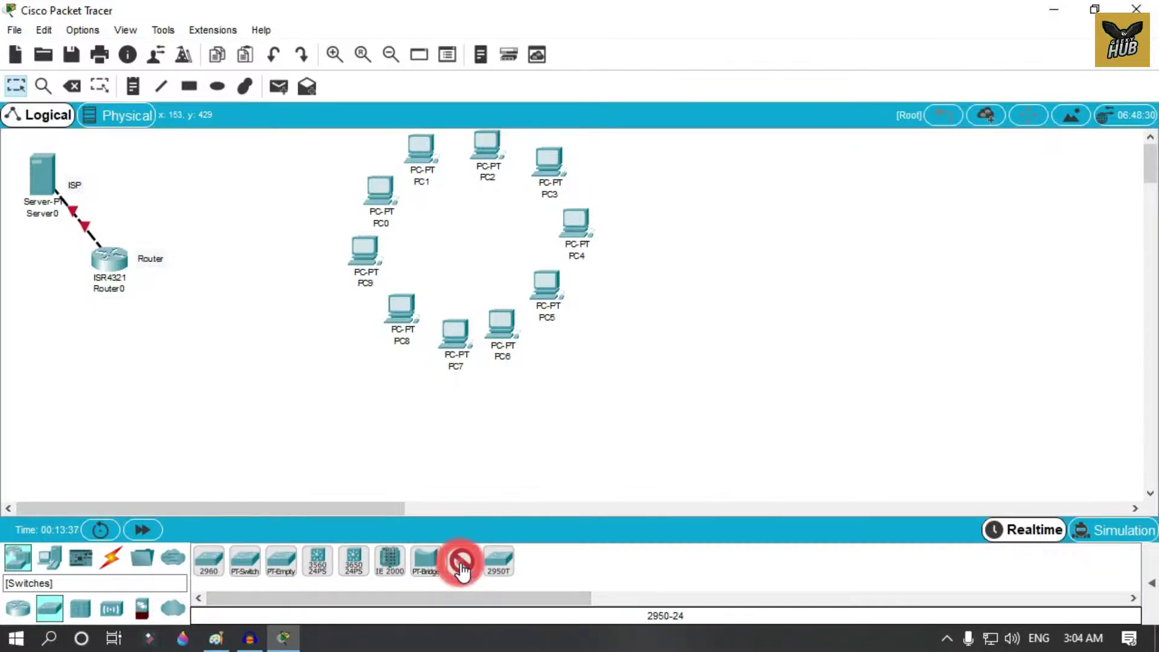
left_click(473, 234)
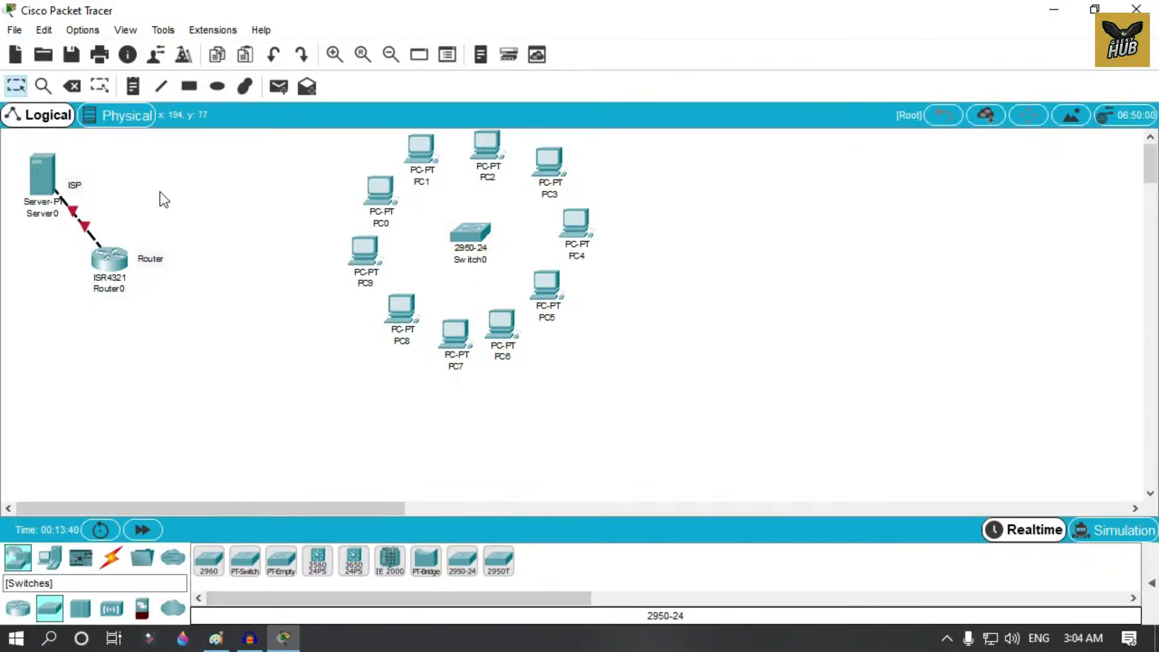
Connect PC9, PC3, PC4 and PC5 to the central switch with an automatically chosen connection type.
left_click(111, 558)
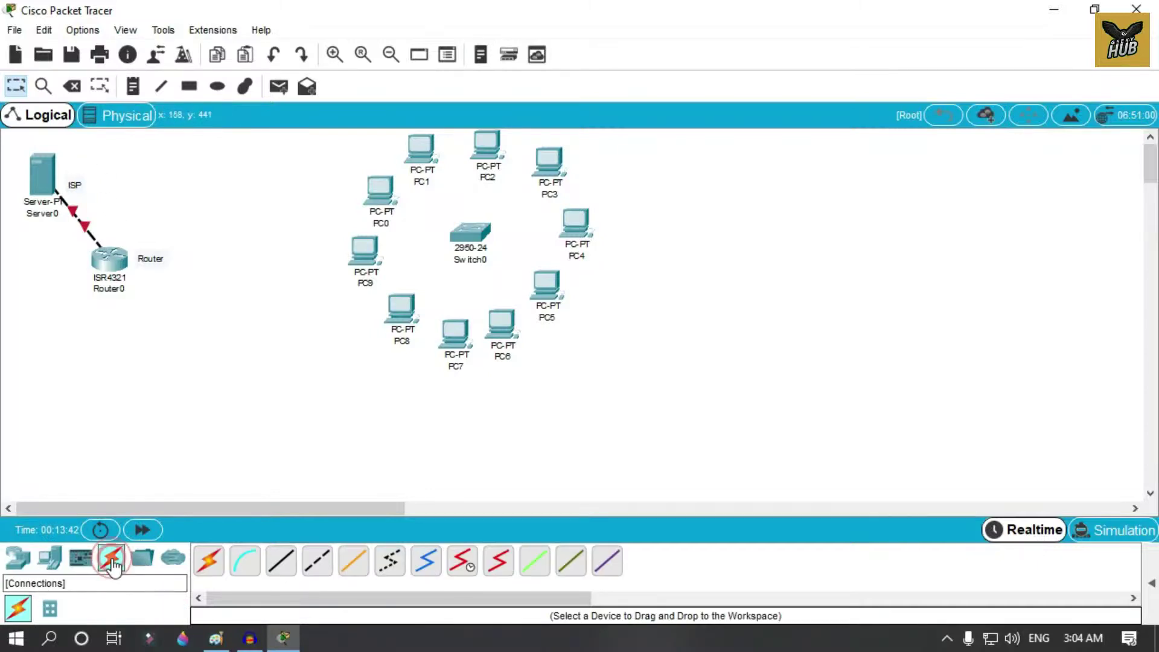
left_click(216, 569)
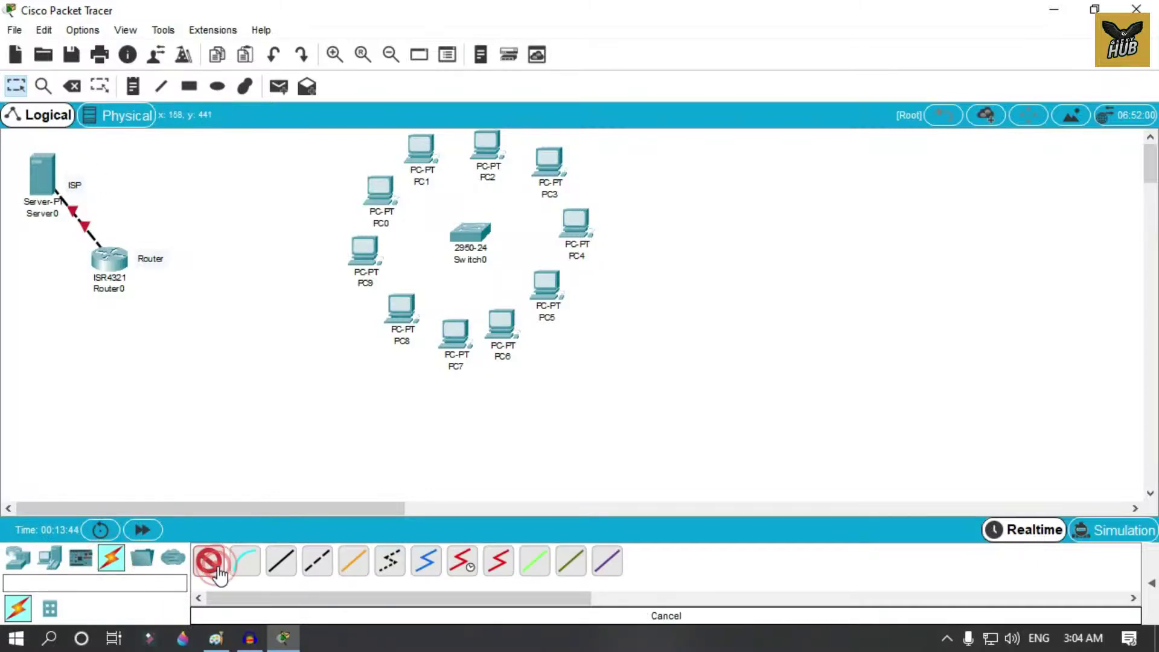
left_click(365, 246)
left_click(472, 233)
left_click(471, 233)
left_click(547, 164)
left_click(470, 230)
left_click(575, 222)
left_click(478, 237)
left_click(545, 289)
Connect the central switch to PC6, PC7, PC2, PC1, PC0 and PC8 to complete the star.
left_click(467, 224)
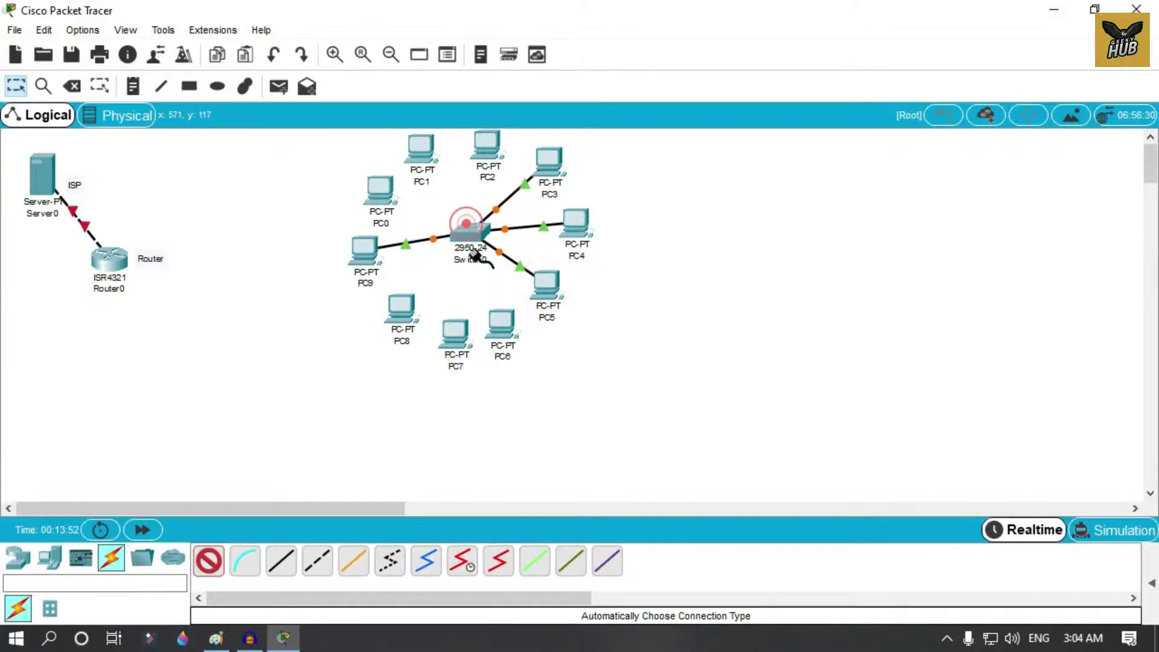
left_click(500, 322)
left_click(471, 233)
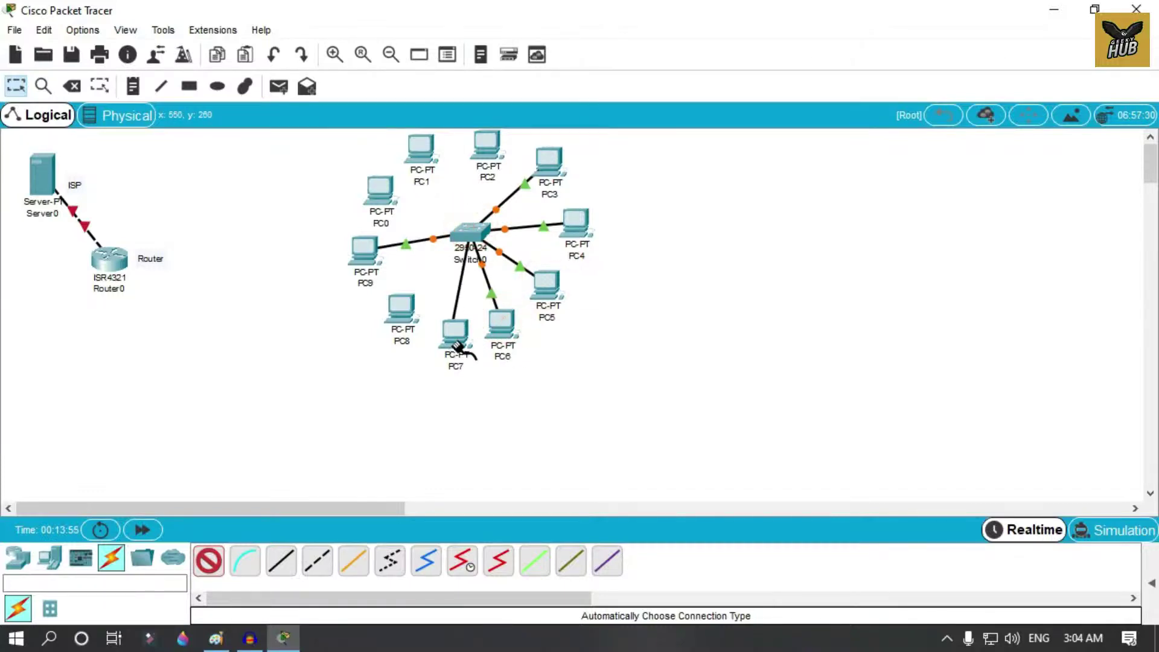
left_click(455, 332)
left_click(472, 227)
left_click(478, 140)
left_click(472, 229)
left_click(416, 147)
left_click(467, 229)
left_click(379, 190)
left_click(465, 224)
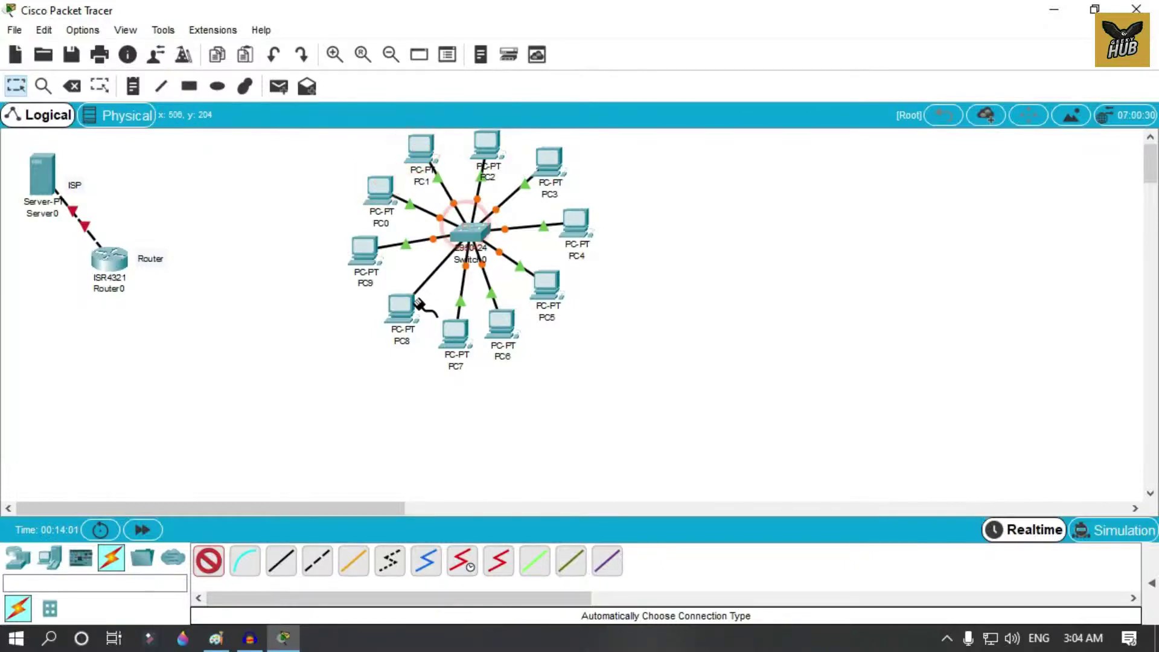
left_click(400, 308)
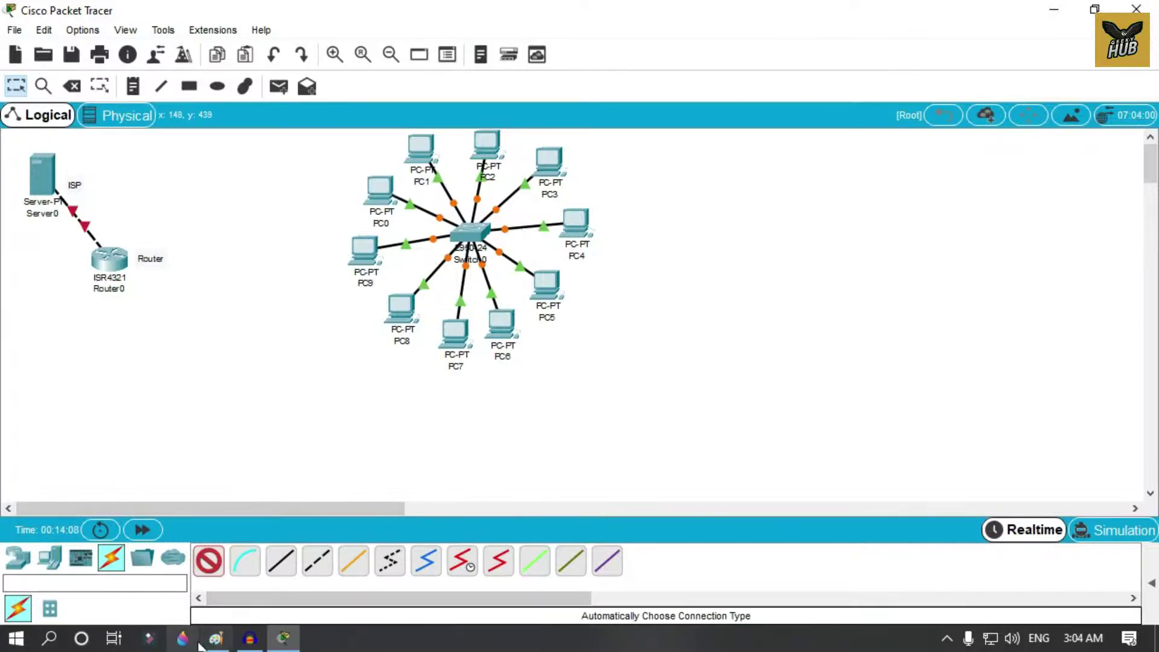
Check the router link in the Paint diagram and connect the router to the first-floor switch in Cisco Packet Tracer.
left_click(216, 638)
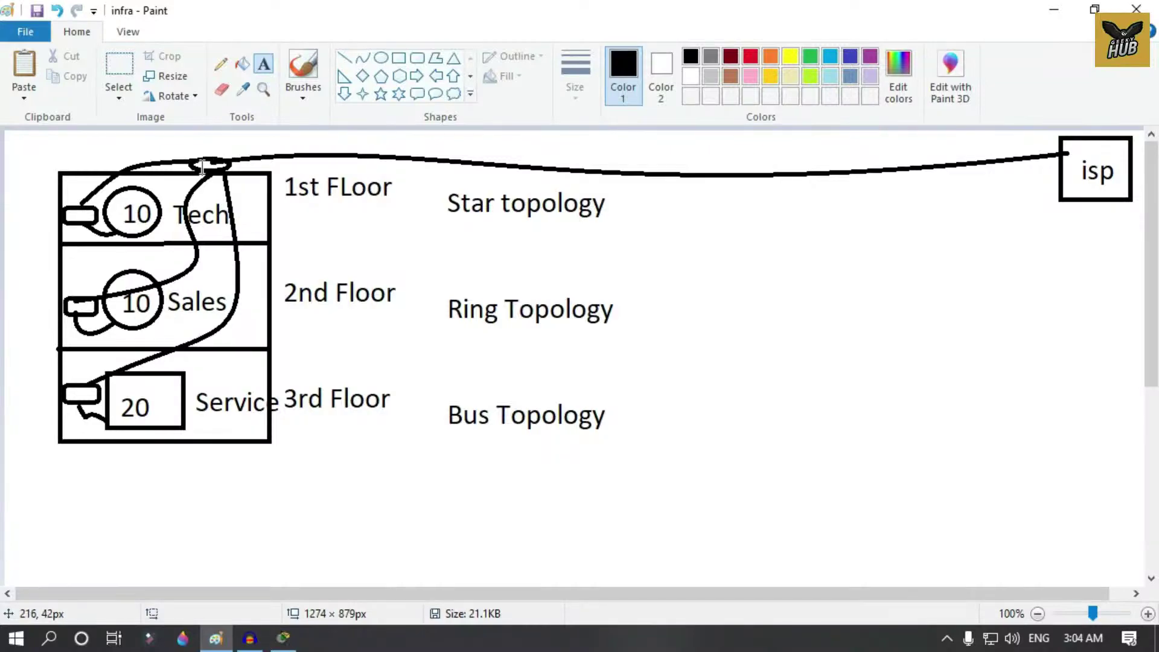
left_click(1053, 10)
left_click(109, 248)
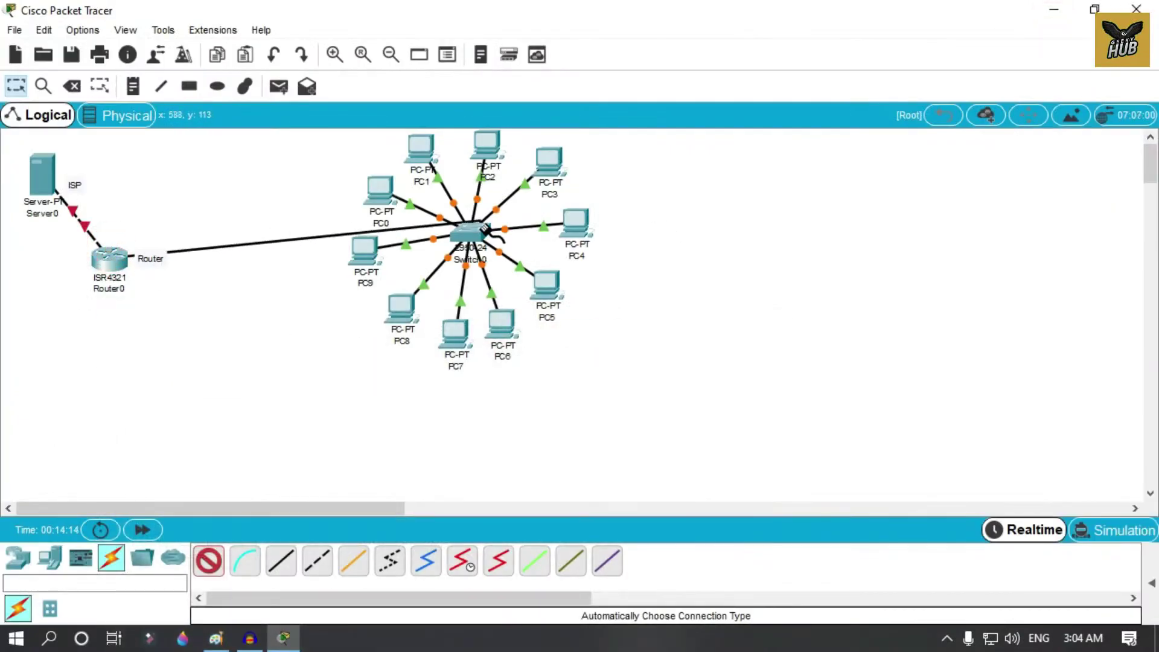
left_click(468, 231)
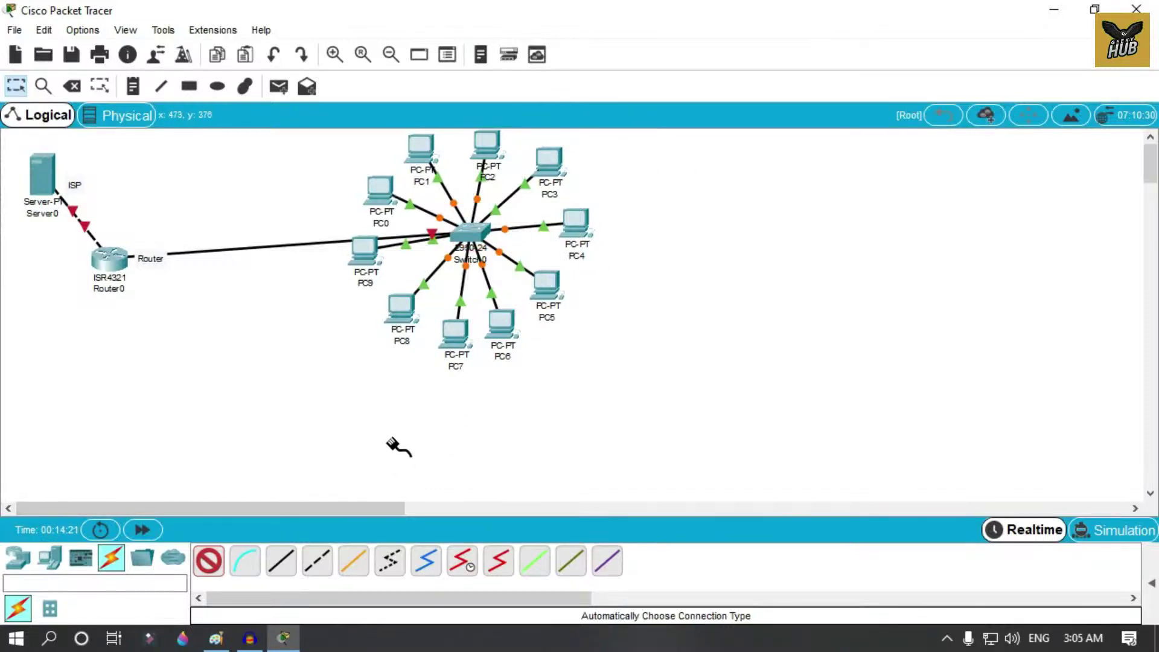
Check the second floor's topology in Paint, then place five PCs in a column to the right of the star in Cisco Packet Tracer.
left_click(391, 55)
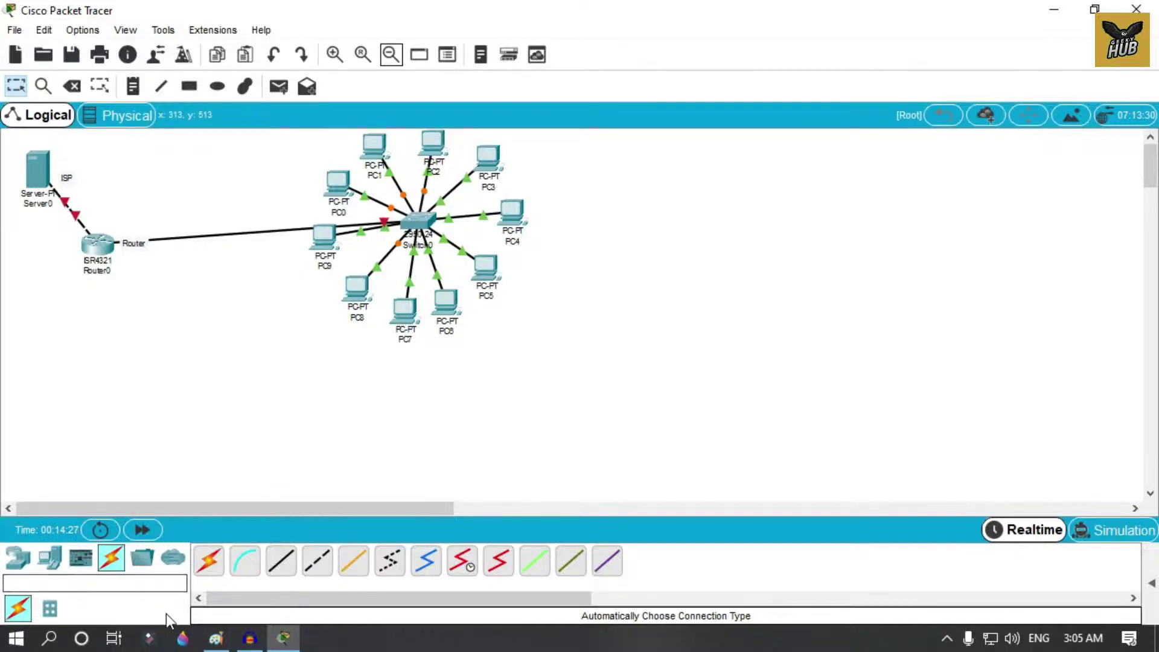
left_click(216, 637)
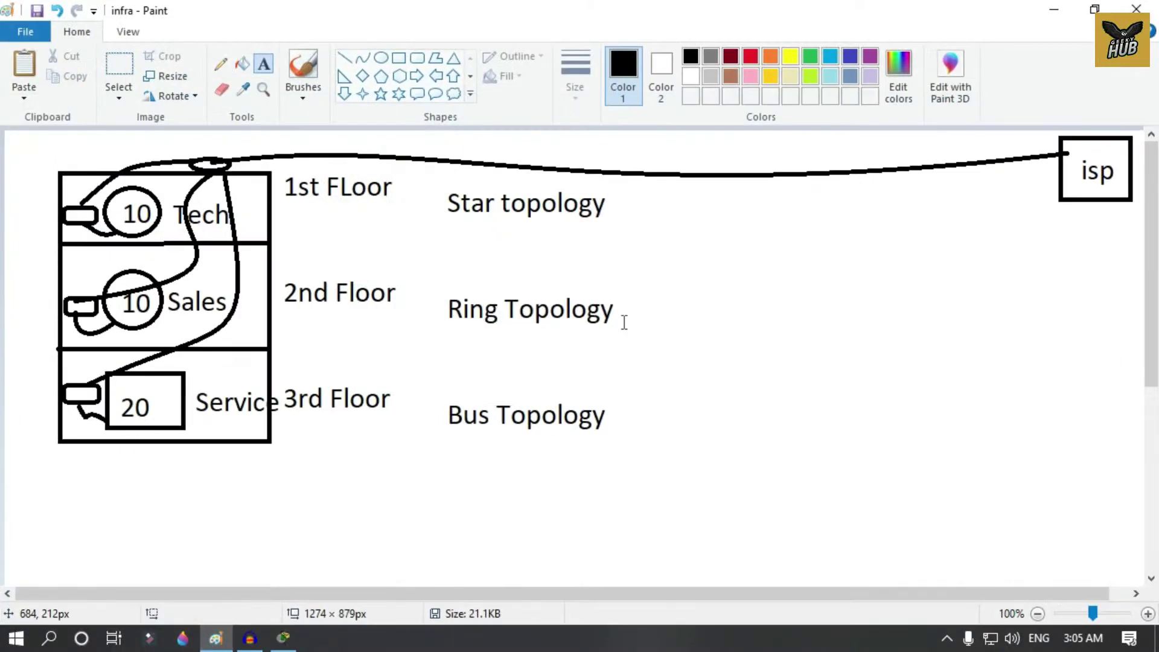
left_click(1053, 9)
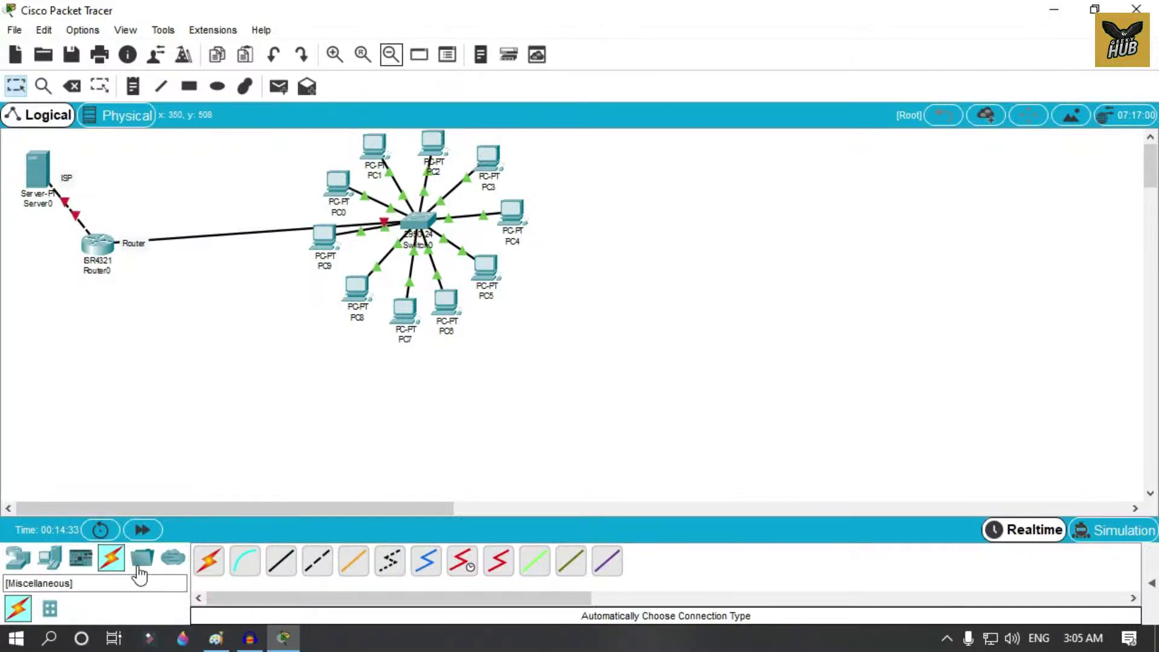
left_click(53, 565)
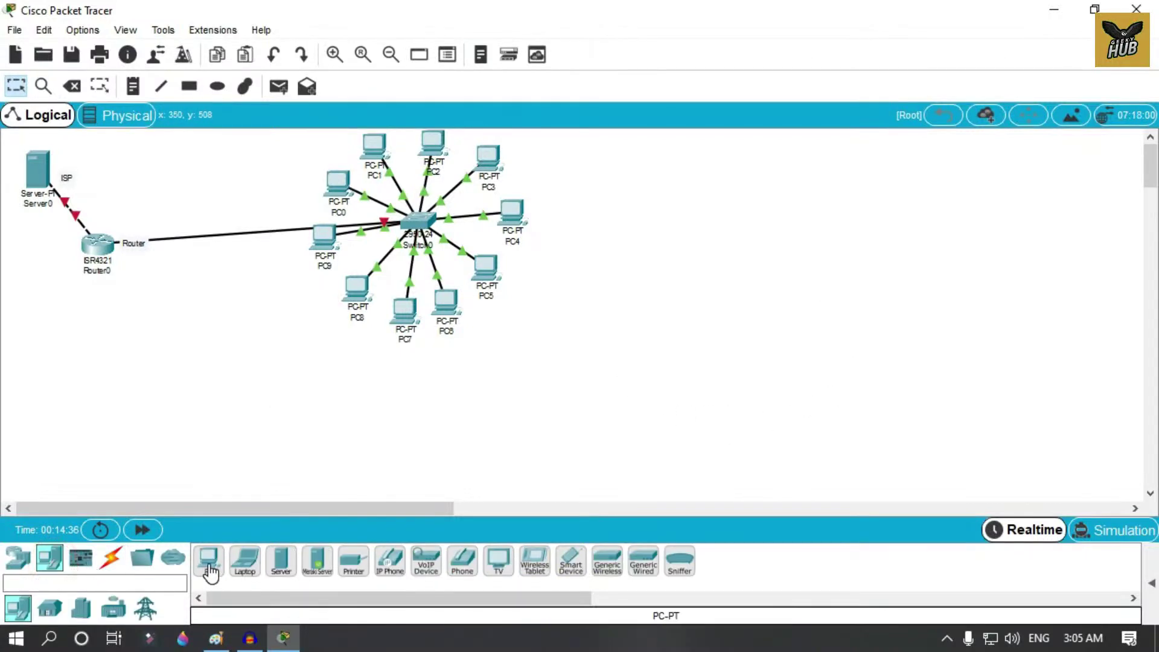
left_click(208, 568)
left_click(653, 162)
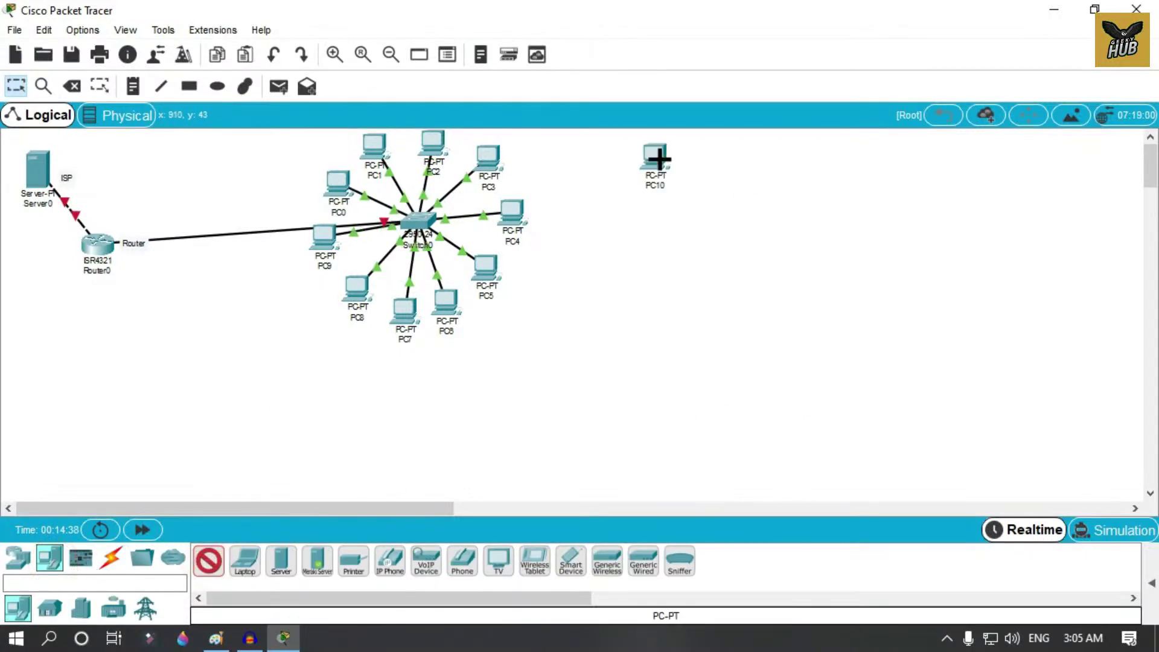
left_click(652, 210)
left_click(655, 274)
left_click(656, 343)
left_click(655, 395)
Place five more PCs in a second column well to the right of the first column.
left_click(1054, 151)
left_click(1055, 190)
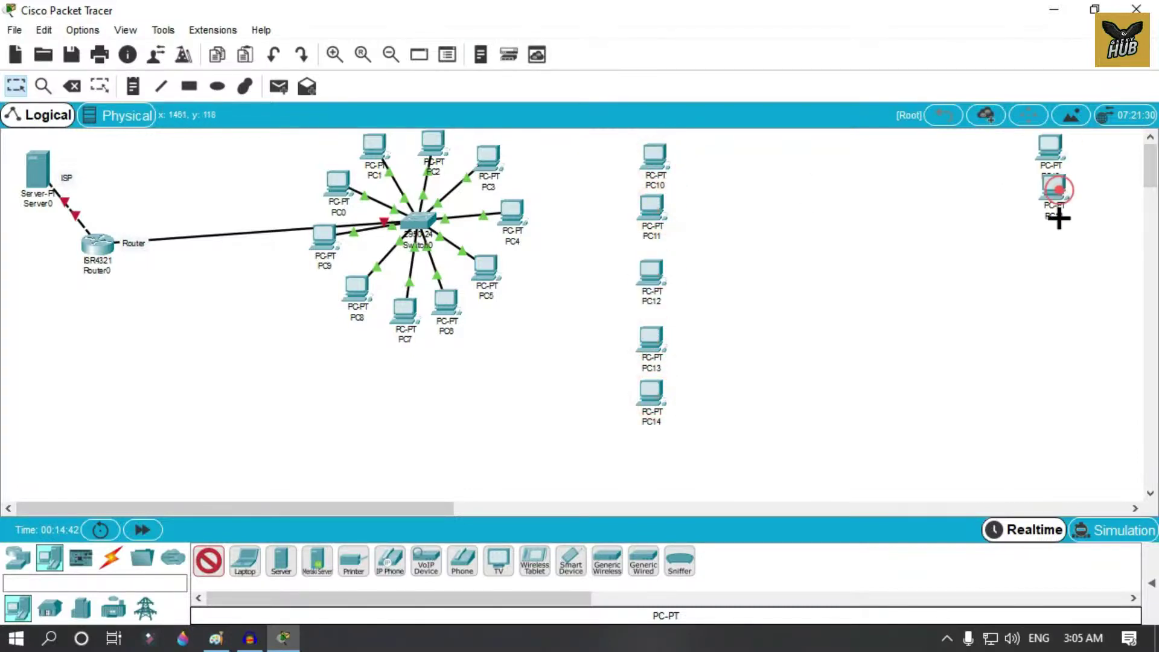
left_click(1056, 251)
left_click(1059, 302)
left_click(1060, 374)
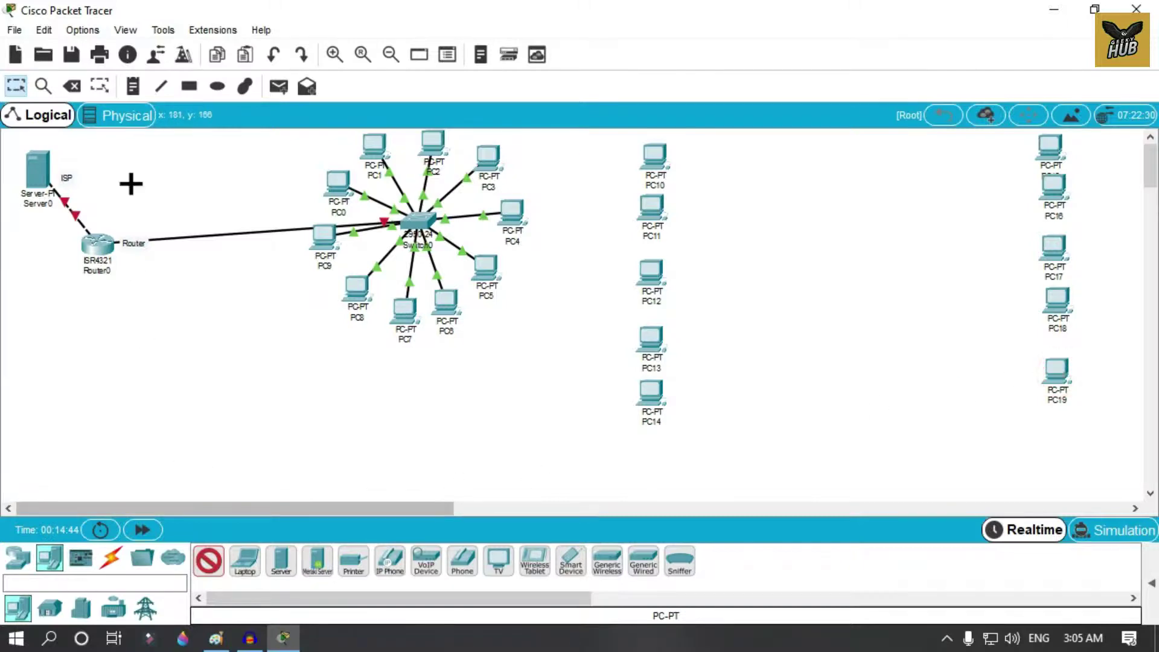
Space the five PCs of the far-right column evenly from PC15 down to PC19.
left_click(16, 86)
mouse_move(1044, 196)
left_mouse_down()
mouse_move(1050, 187)
mouse_move(1051, 217)
left_mouse_up()
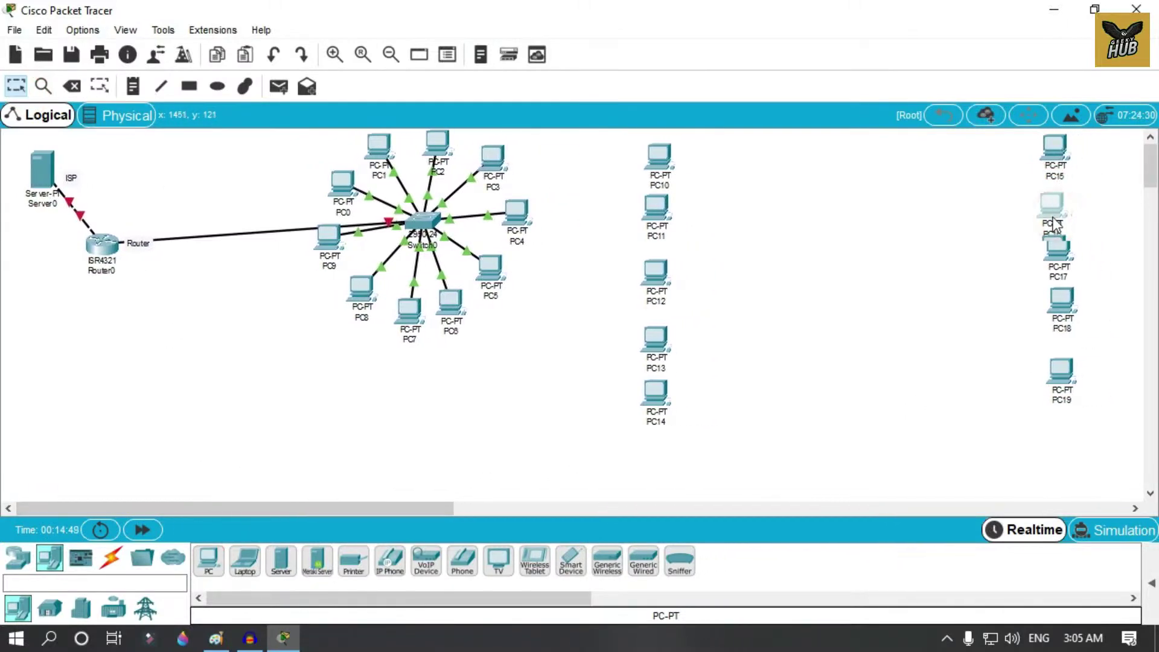
left_click_drag(1054, 371, 1056, 382)
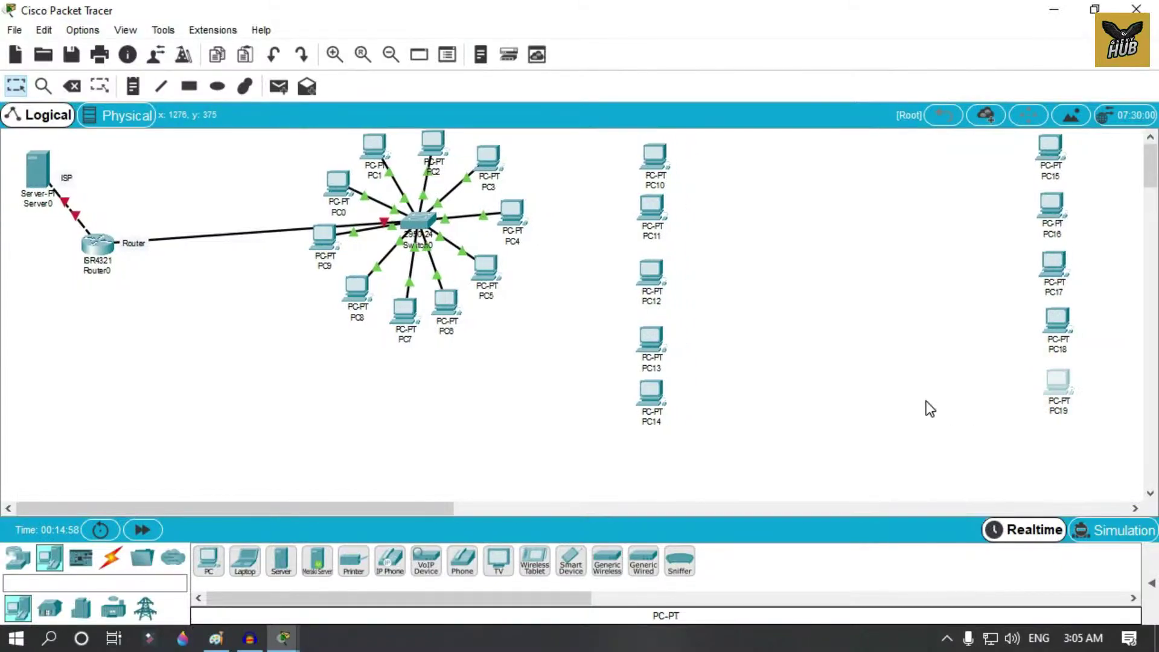
left_click(926, 401)
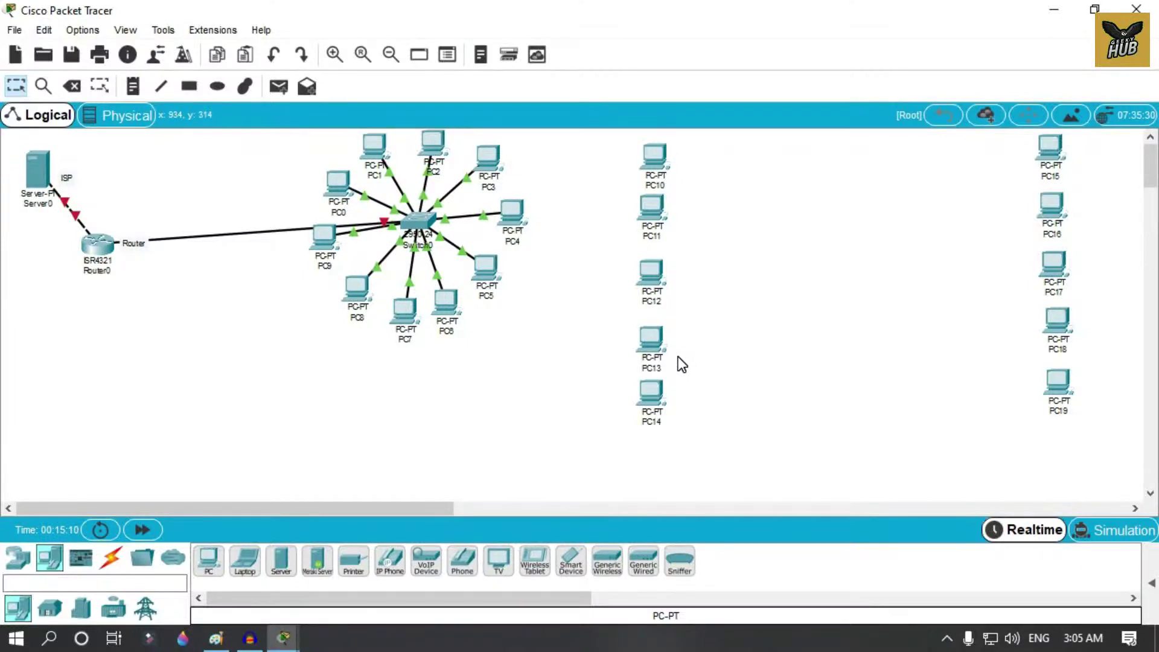
Place five 2960 switches in a column, one beside each PC from PC10 to PC14.
left_click(17, 557)
left_click(60, 616)
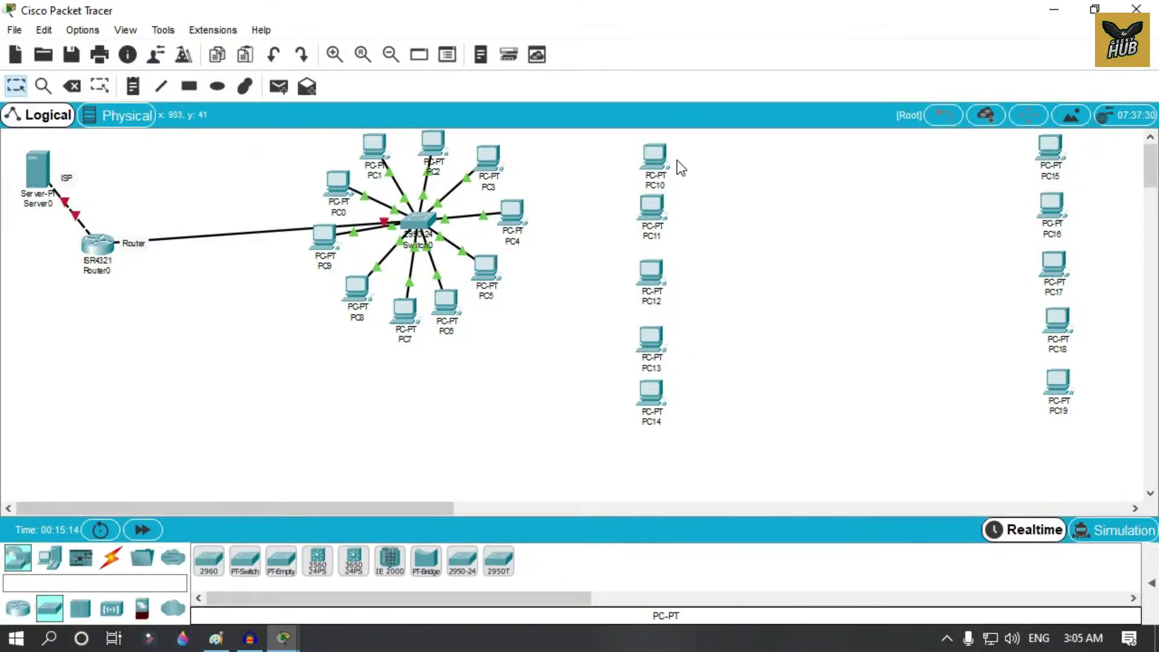
left_click(208, 558)
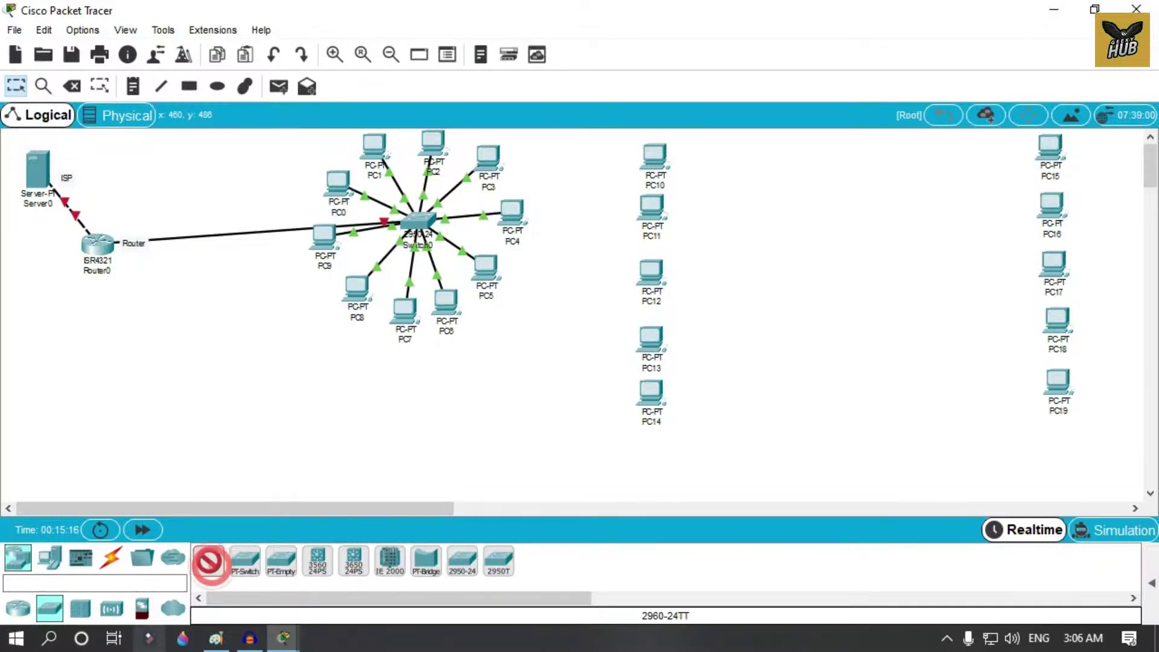
left_click(702, 161)
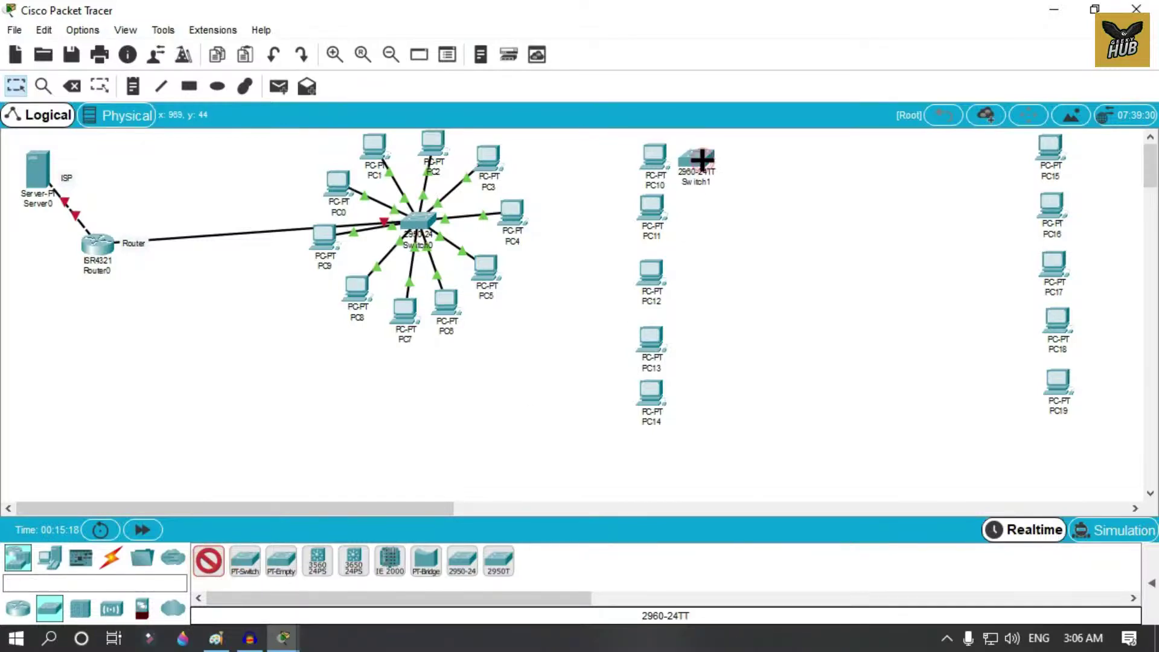
left_click(694, 210)
left_click(691, 279)
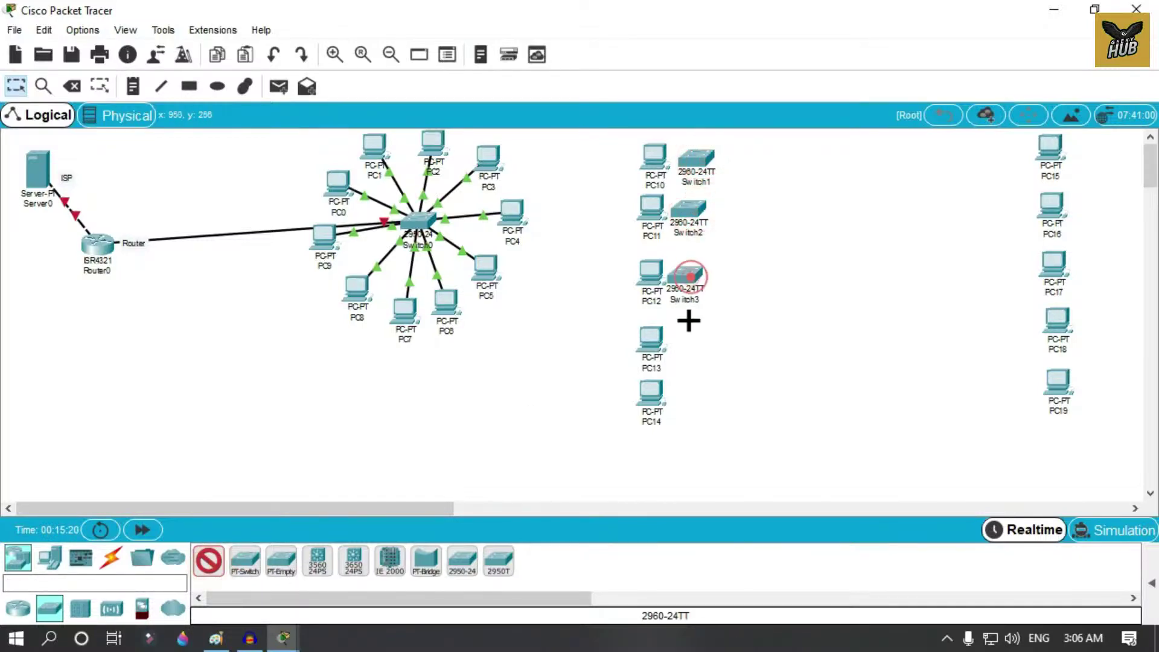
left_click(693, 340)
left_click(692, 399)
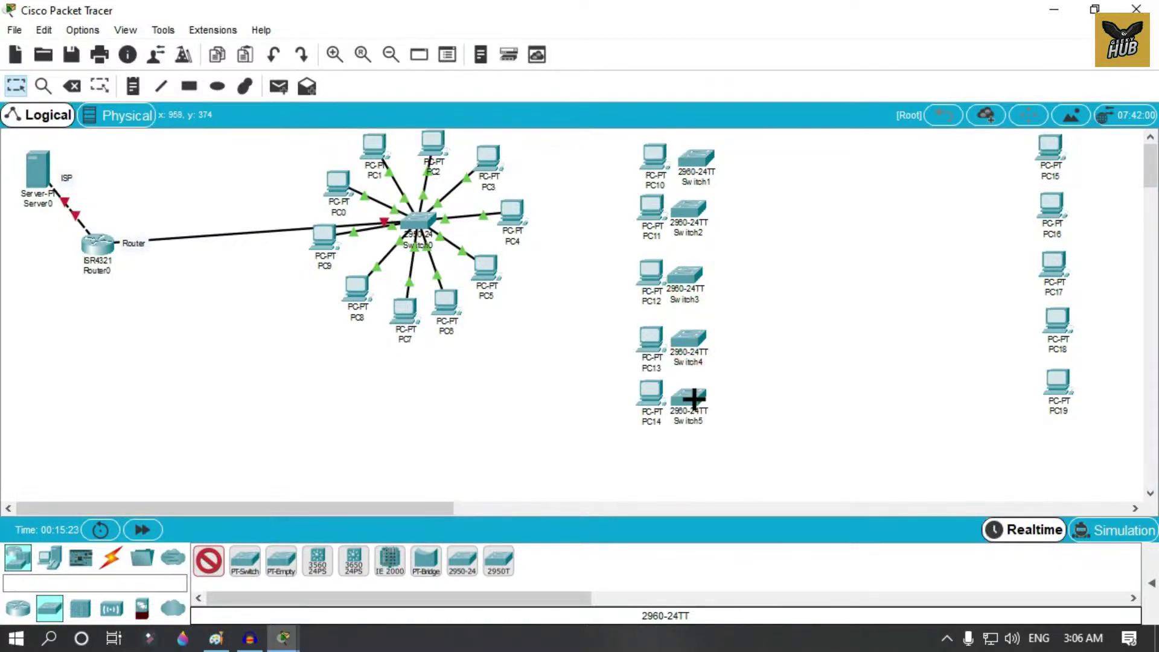
Place five more 2960 switches in the far column, one beside each PC from PC15 to PC19.
left_click(1001, 146)
left_click(1004, 203)
left_click(1008, 264)
left_click(1001, 322)
left_click(1005, 393)
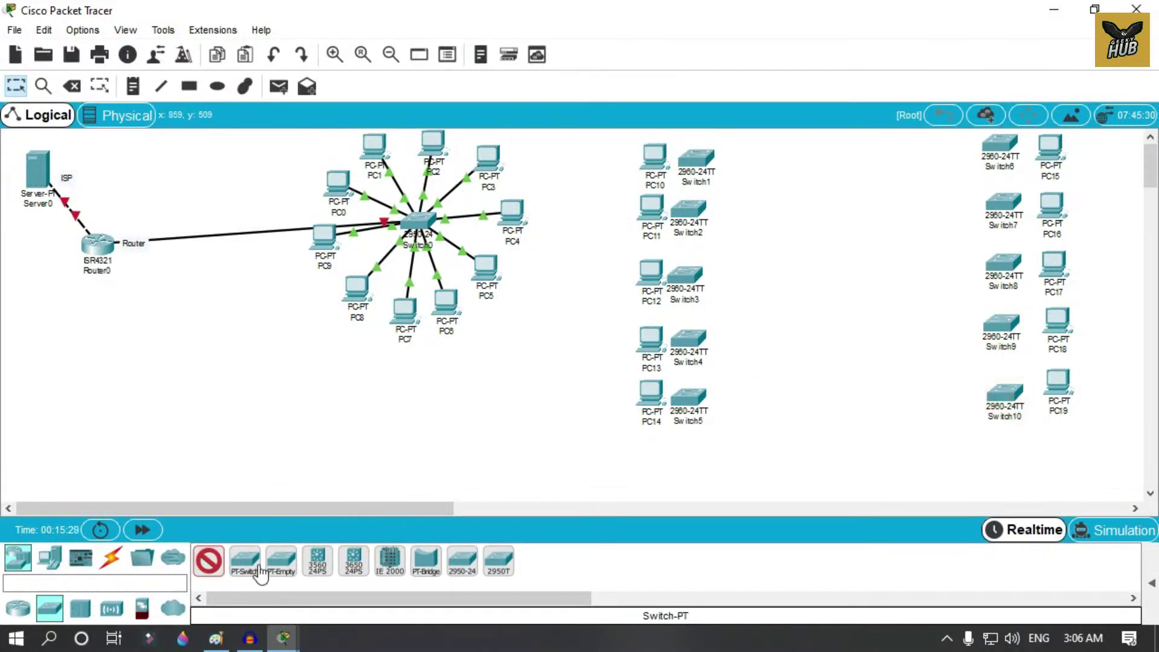
Connect Switch1 to Switch6 and Switch5 to Switch10 with automatically chosen cables.
left_click(110, 558)
left_click(209, 560)
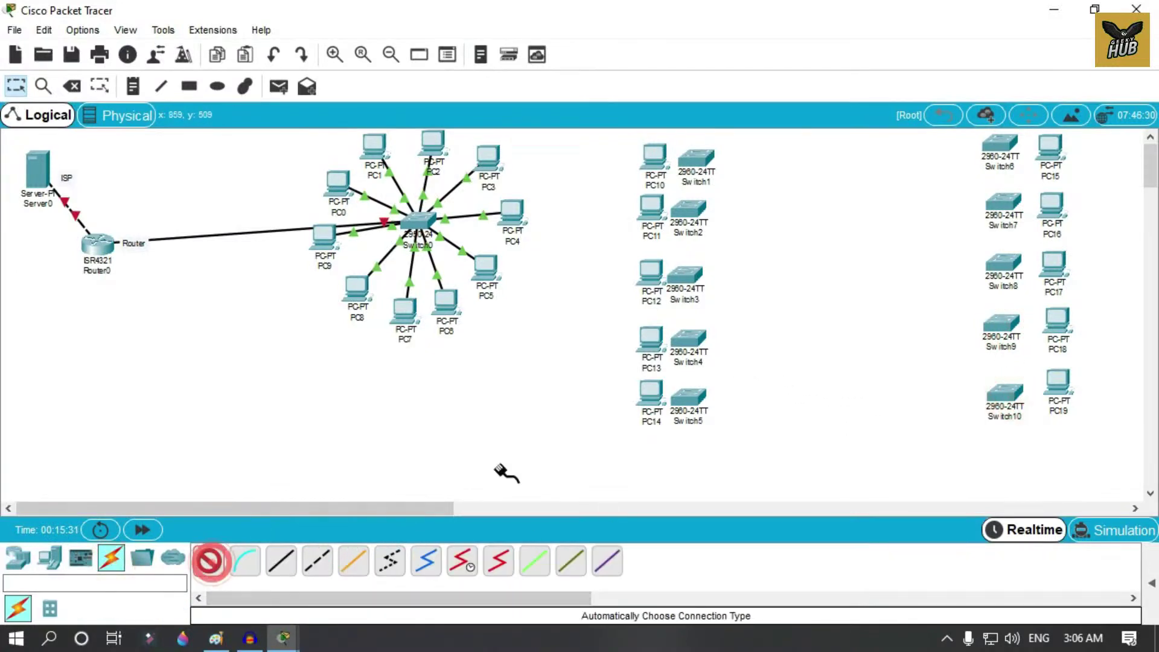
left_click(695, 155)
left_click(697, 158)
left_click(1001, 145)
left_click(688, 397)
left_click(1004, 392)
Chain the far column's switches together from Switch10 up through Switch9, Switch8 and Switch7 to Switch6.
left_click(1004, 391)
left_click(1002, 325)
left_click(1002, 325)
left_click(1005, 266)
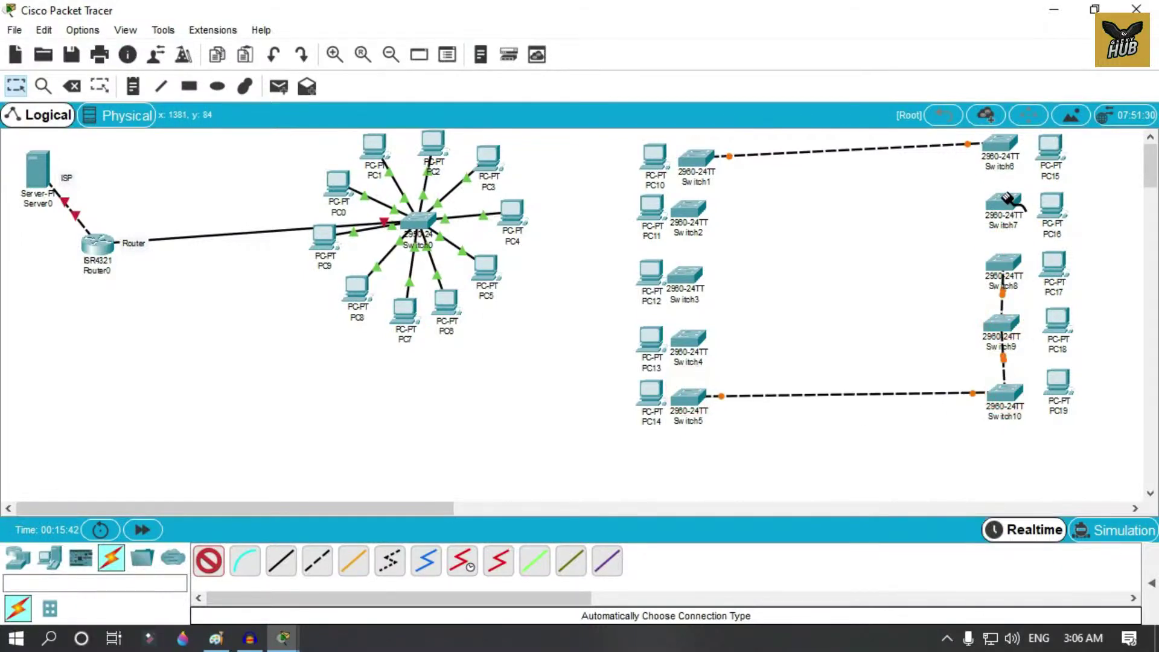
left_click(1001, 259)
left_click(1005, 208)
left_click(1003, 205)
left_click(1007, 145)
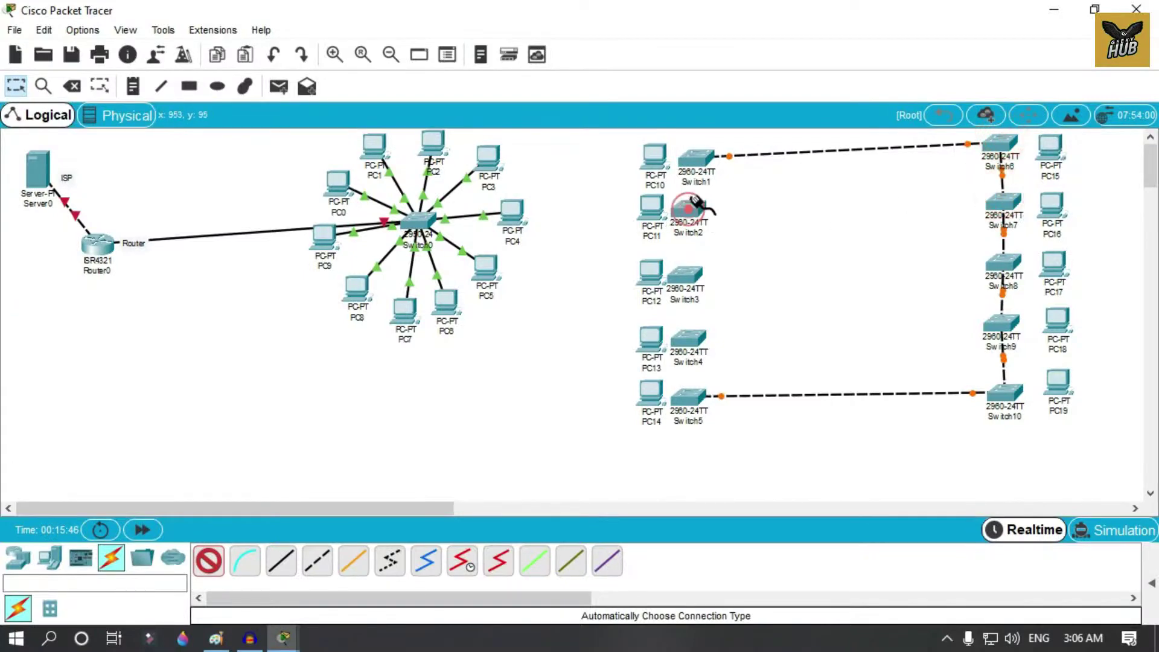
Chain Switch1, Switch2, Switch3, Switch4 and Switch5 together to close the second floor's ring.
left_click(698, 160)
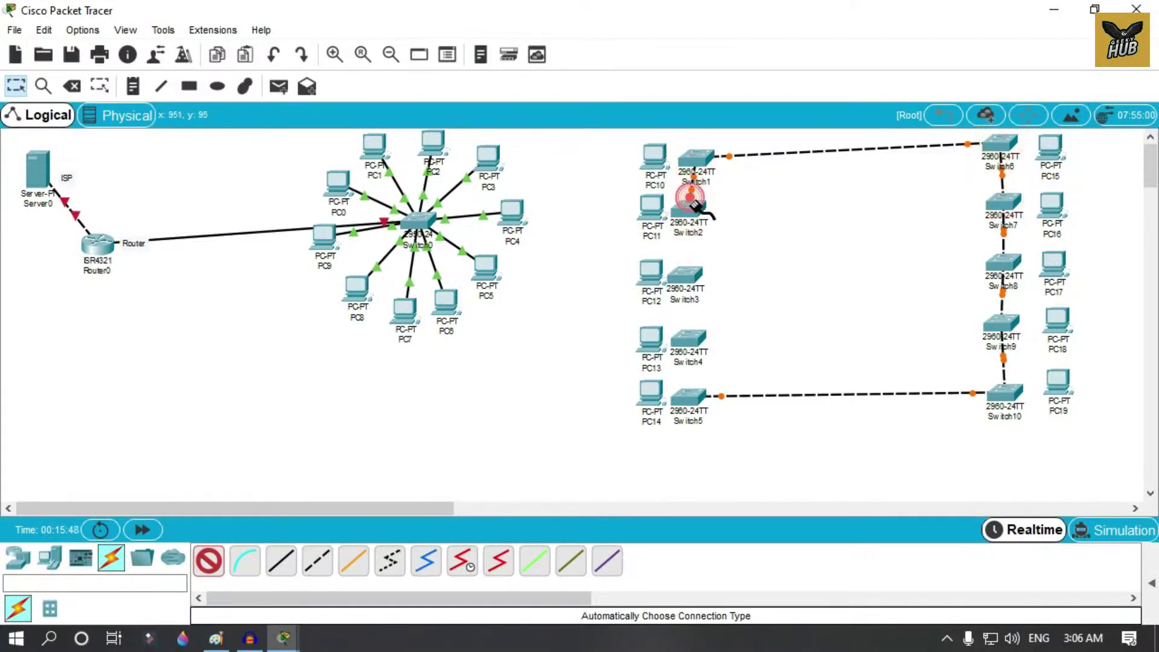
left_click(695, 339)
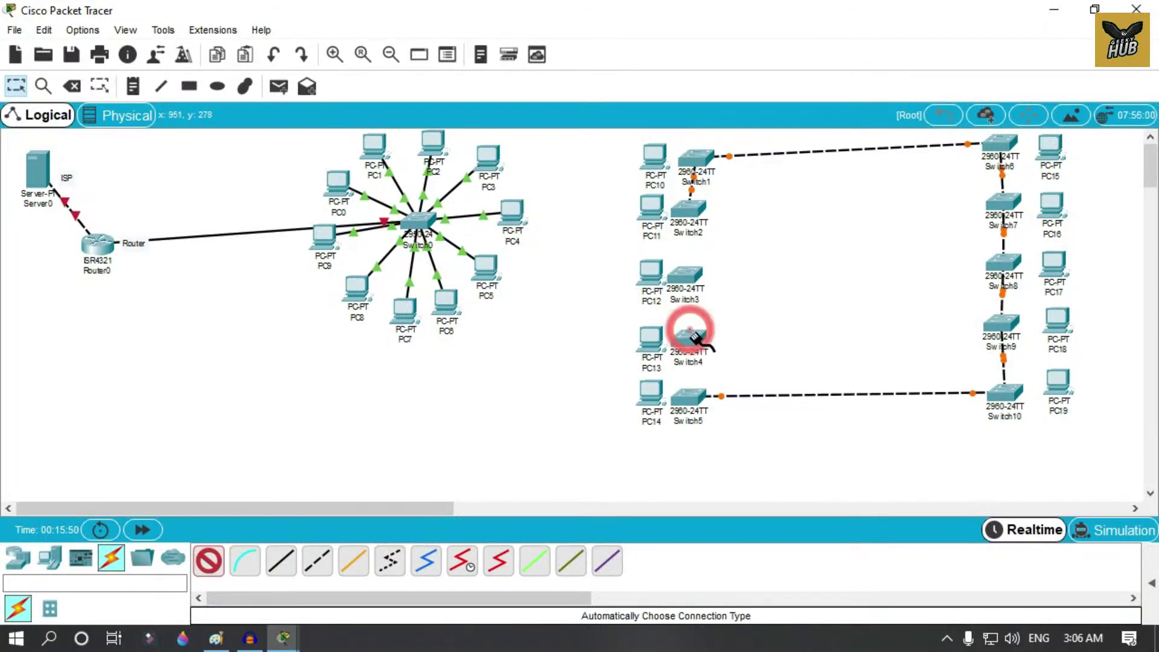
left_click(694, 278)
left_click(689, 208)
left_click(694, 335)
left_click(694, 394)
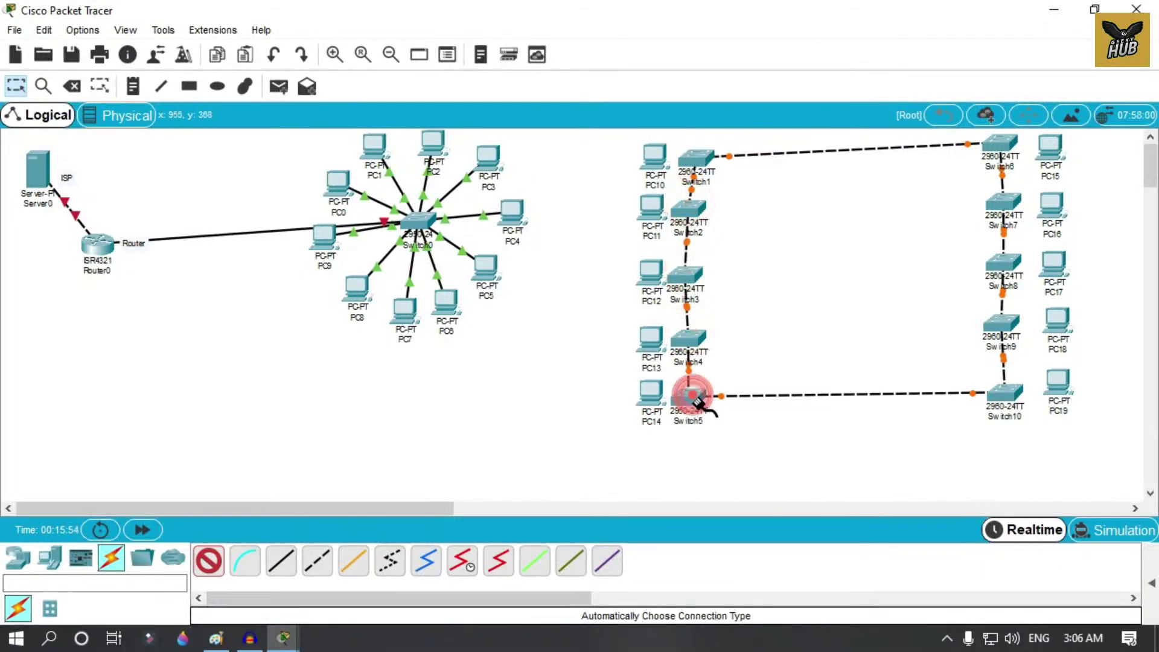
Connect each PC from PC14 up to PC10 to the switch beside it.
left_click(648, 390)
left_click(696, 386)
left_click(652, 338)
left_click(691, 338)
left_click(649, 272)
left_click(685, 274)
left_click(651, 206)
left_click(688, 208)
left_click(653, 154)
left_click(694, 158)
Connect Switch6 through Switch10 to their neighbouring PCs, PC15 through PC19.
left_click(1000, 142)
left_click(1049, 148)
left_click(1003, 202)
left_click(1053, 204)
left_click(1003, 264)
left_click(1053, 260)
left_click(1002, 323)
left_click(1055, 319)
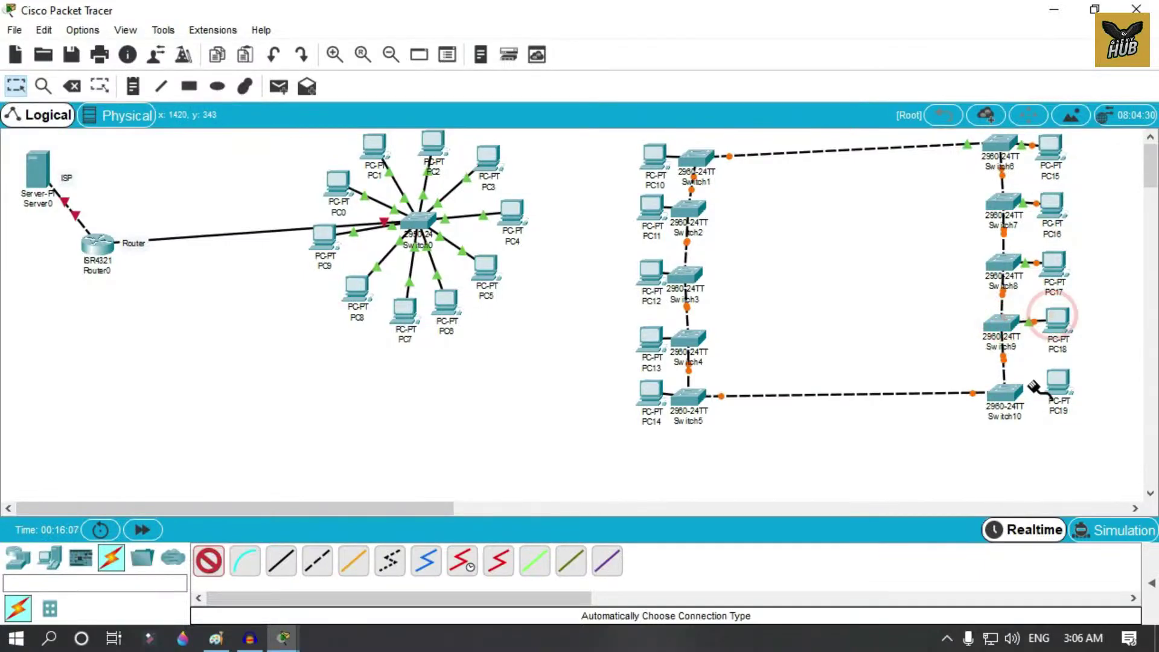
left_click(1004, 389)
left_click(1062, 383)
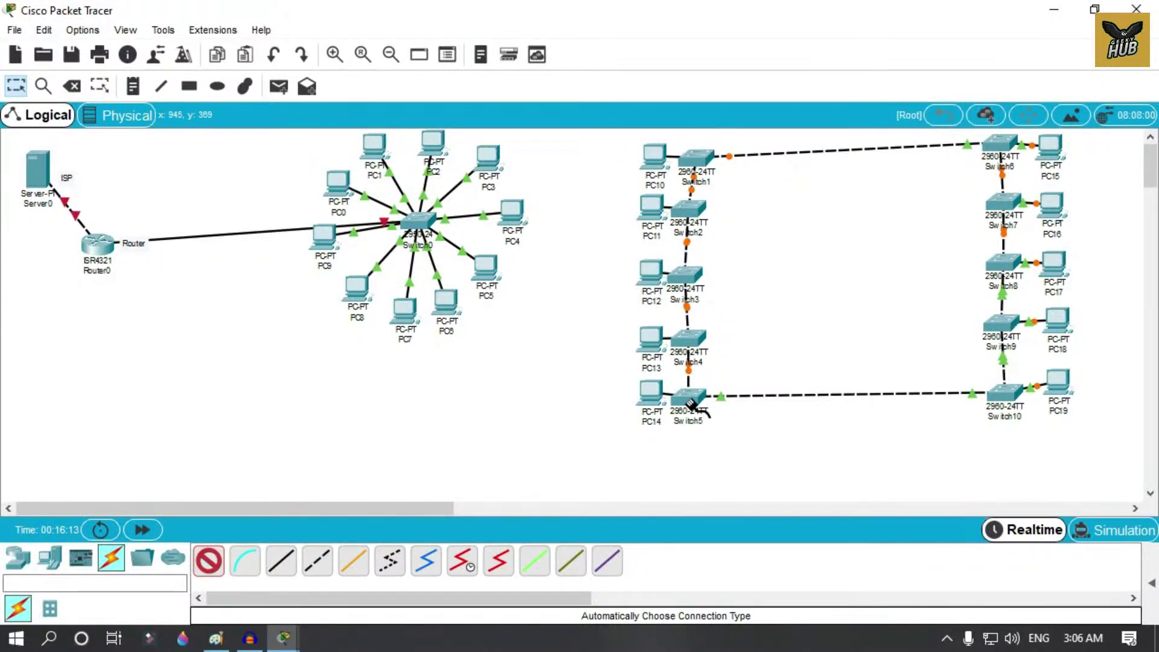
Connect the router to Switch5 of the ring and move PC14 down clear of the new cable.
mouse_move(689, 403)
left_click(98, 241)
left_click(664, 391)
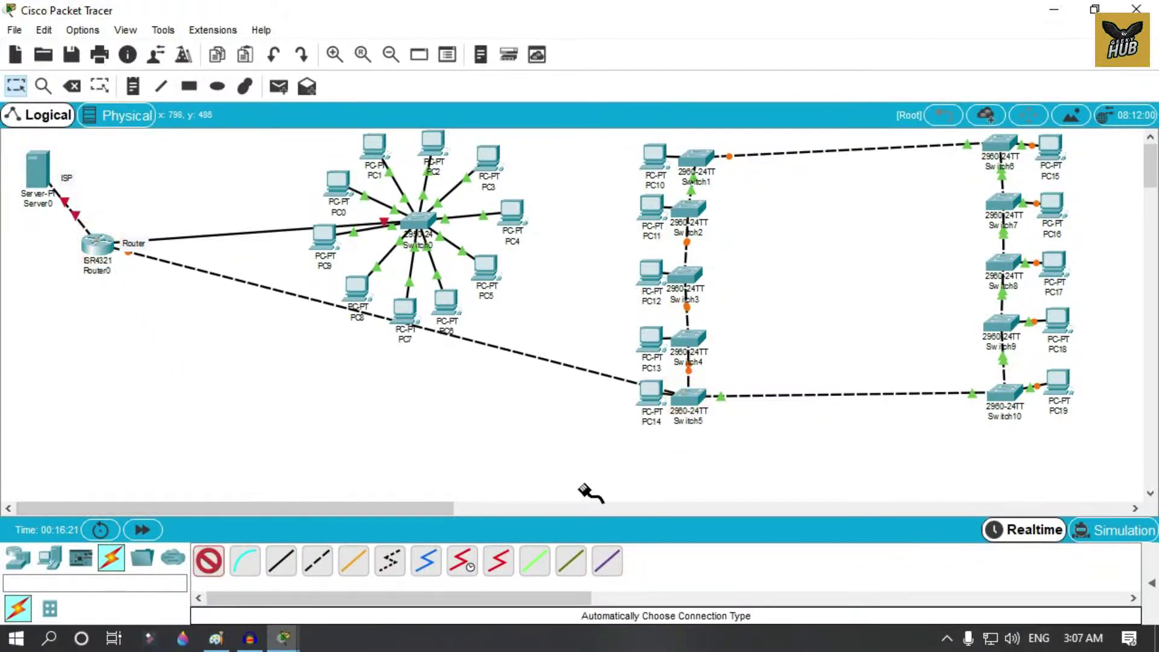
left_click(15, 86)
mouse_move(640, 395)
left_mouse_down()
mouse_move(642, 423)
mouse_move(647, 410)
left_mouse_up()
left_click(737, 452)
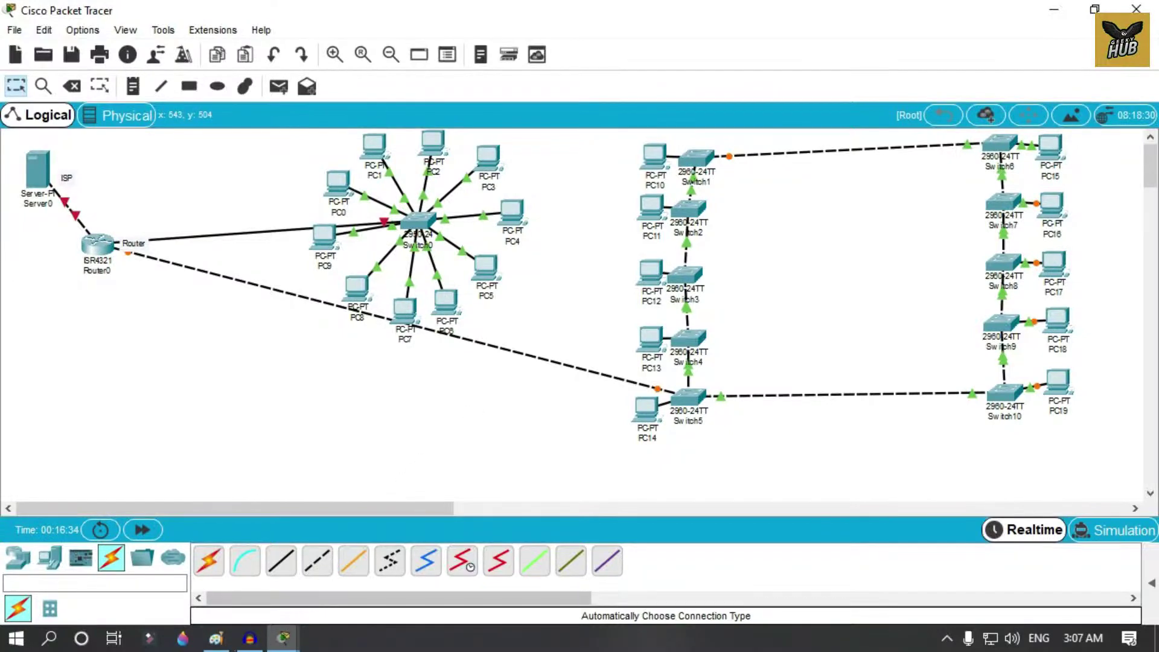
Check the third floor's requirements in Paint, then place ten laptops in a row below the existing network in Cisco Packet Tracer.
left_click(219, 641)
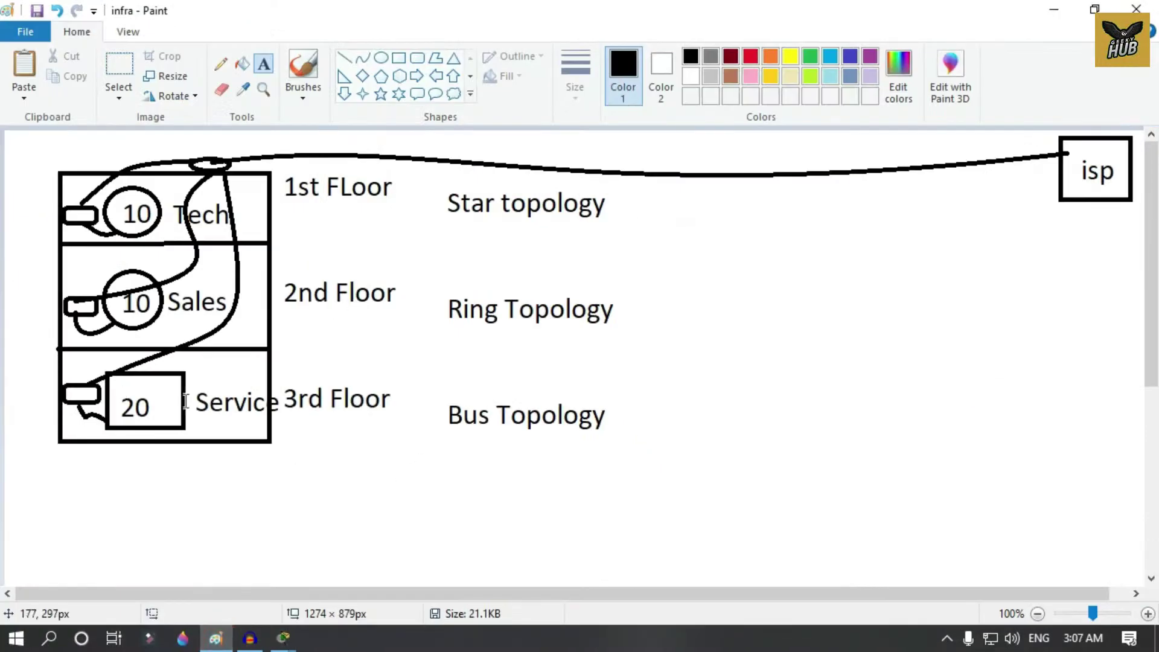
left_click(1048, 9)
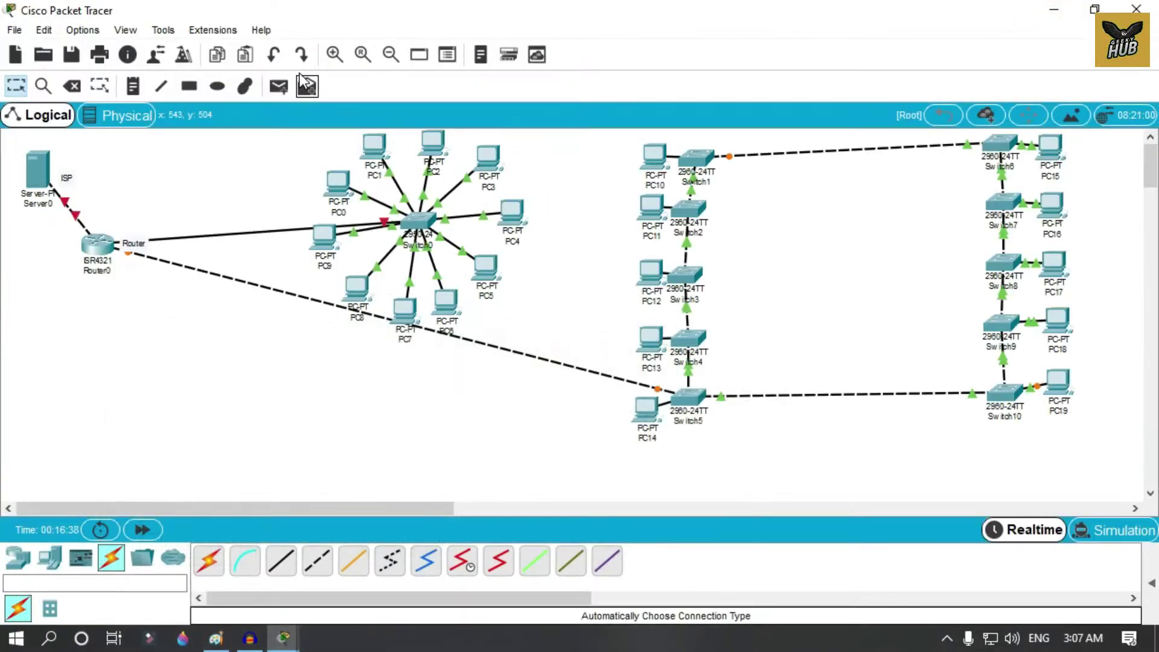
left_click(51, 556)
left_click(247, 571)
left_click(33, 483)
left_click(103, 485)
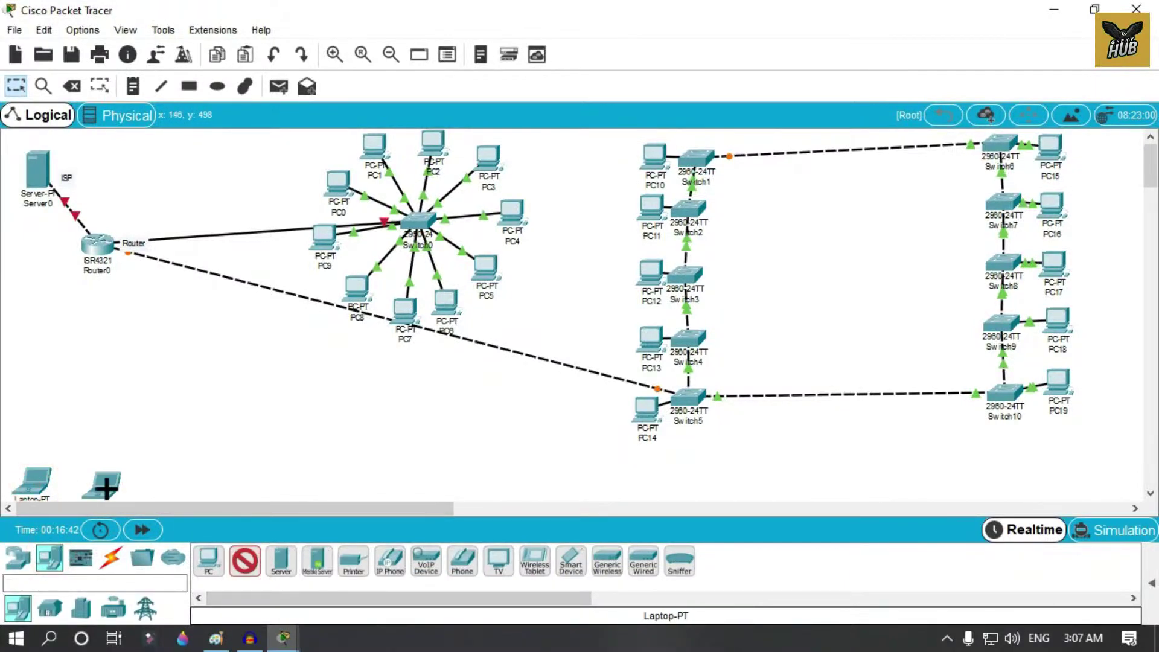
left_click(157, 485)
left_click(230, 486)
left_click(302, 486)
left_click(353, 485)
left_click(406, 487)
left_click(471, 487)
left_click(537, 488)
left_click(596, 486)
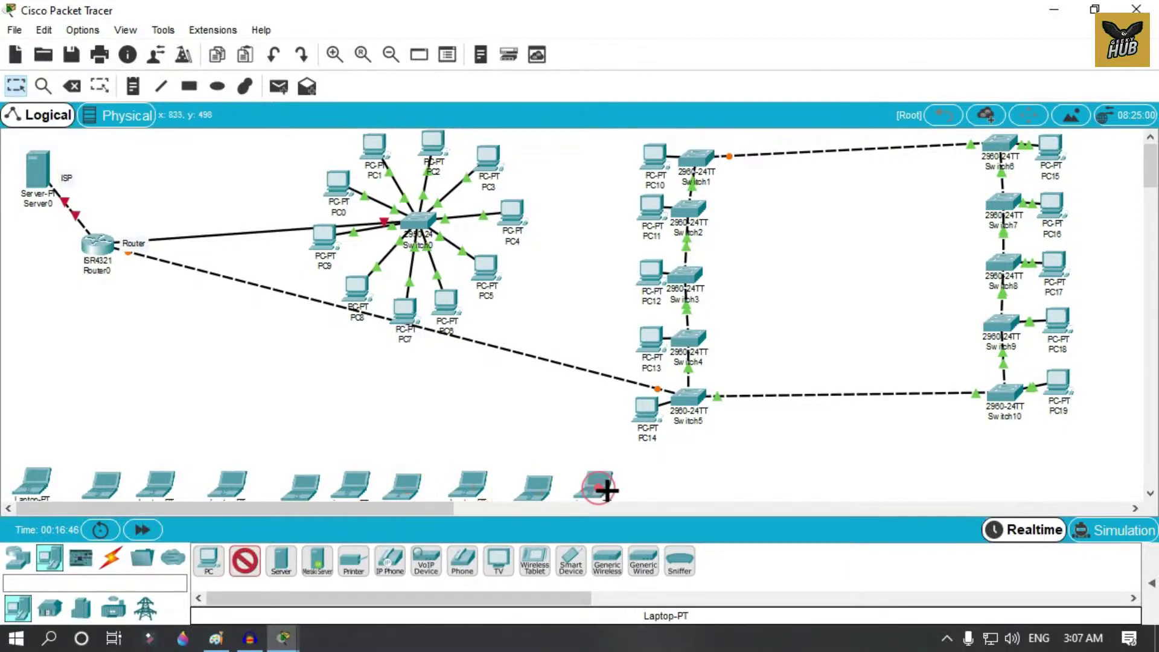
Extend the laptop row with ten more laptops, from Laptop10 to Laptop19.
left_click(390, 55)
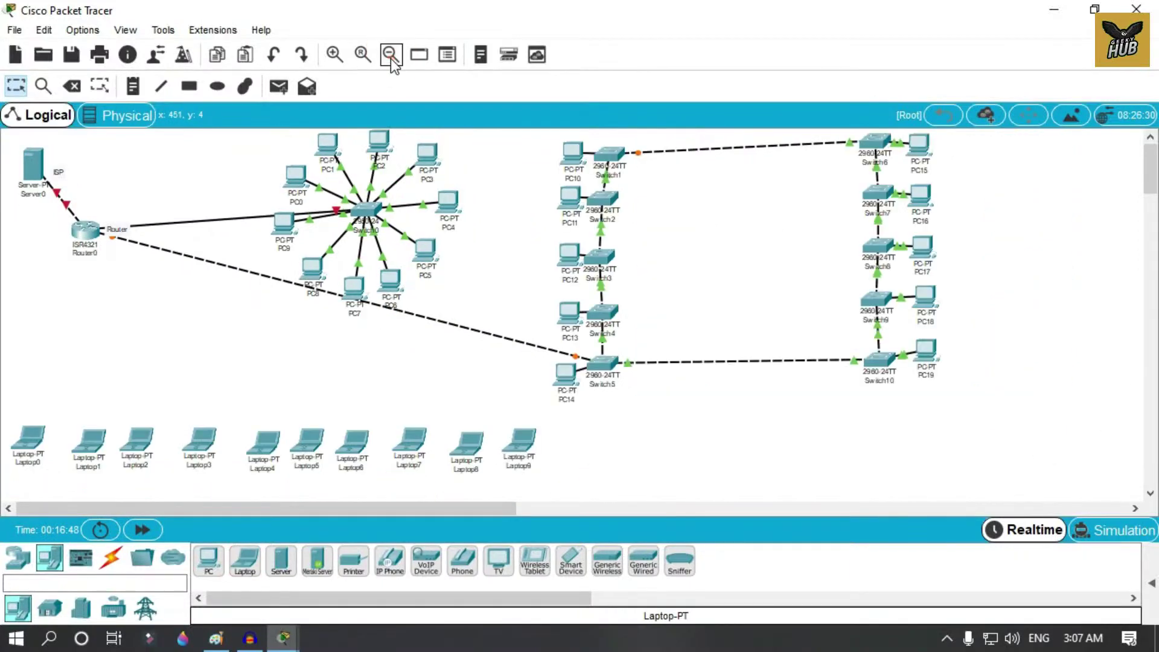
left_click(391, 55)
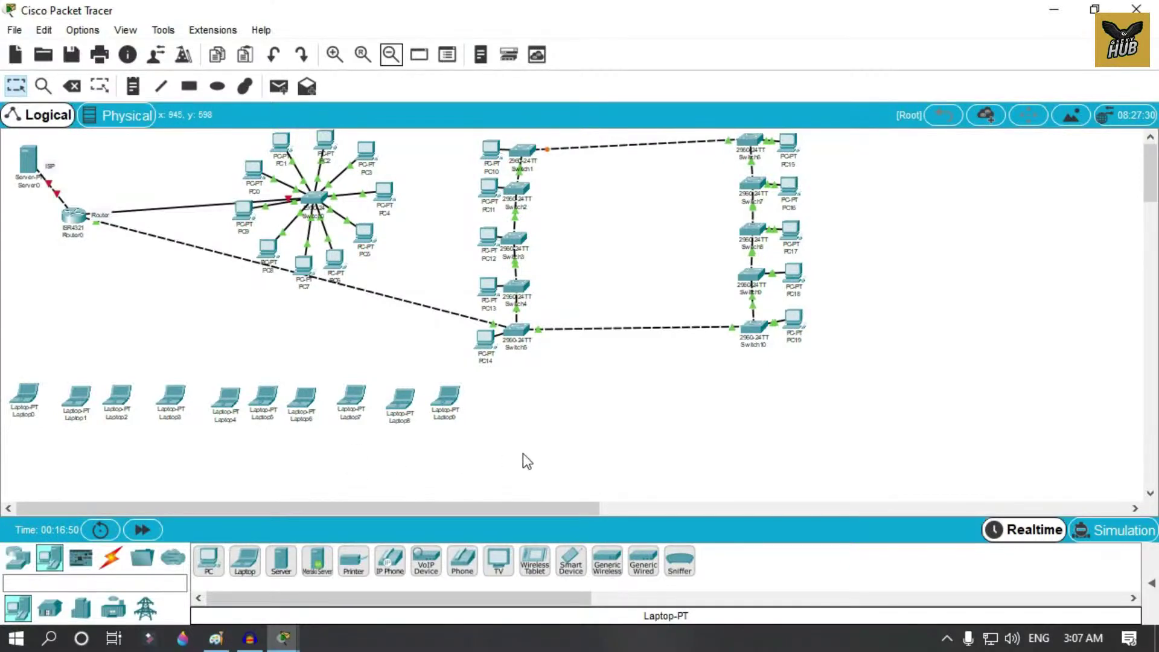
left_click(244, 560)
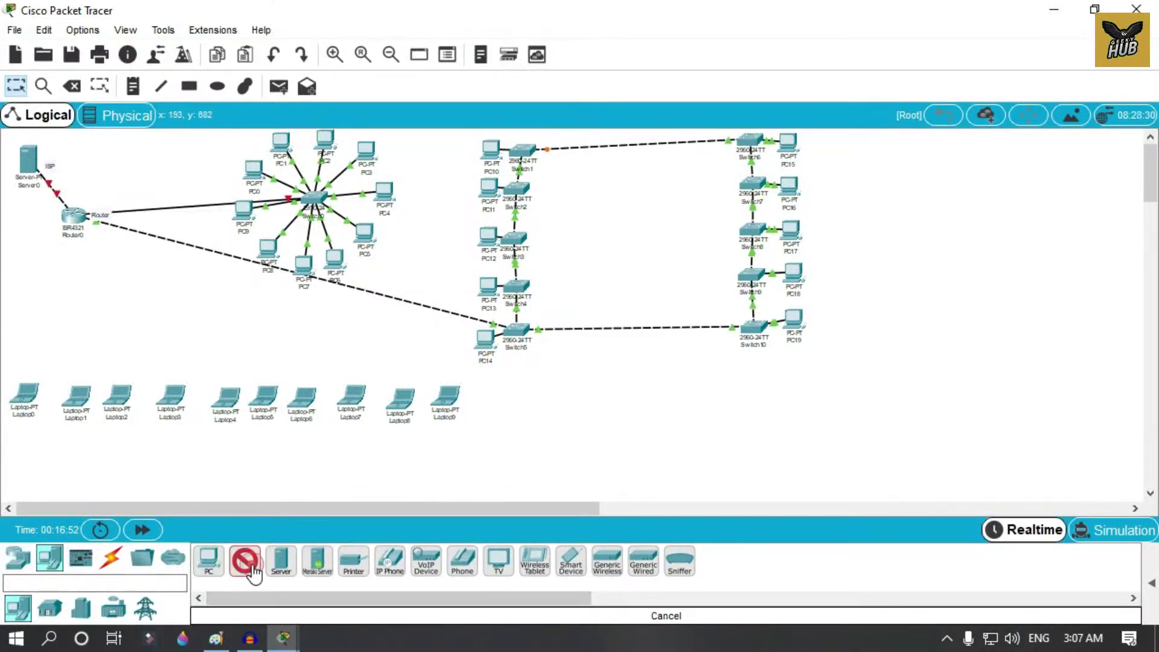
left_click(502, 398)
left_click(547, 397)
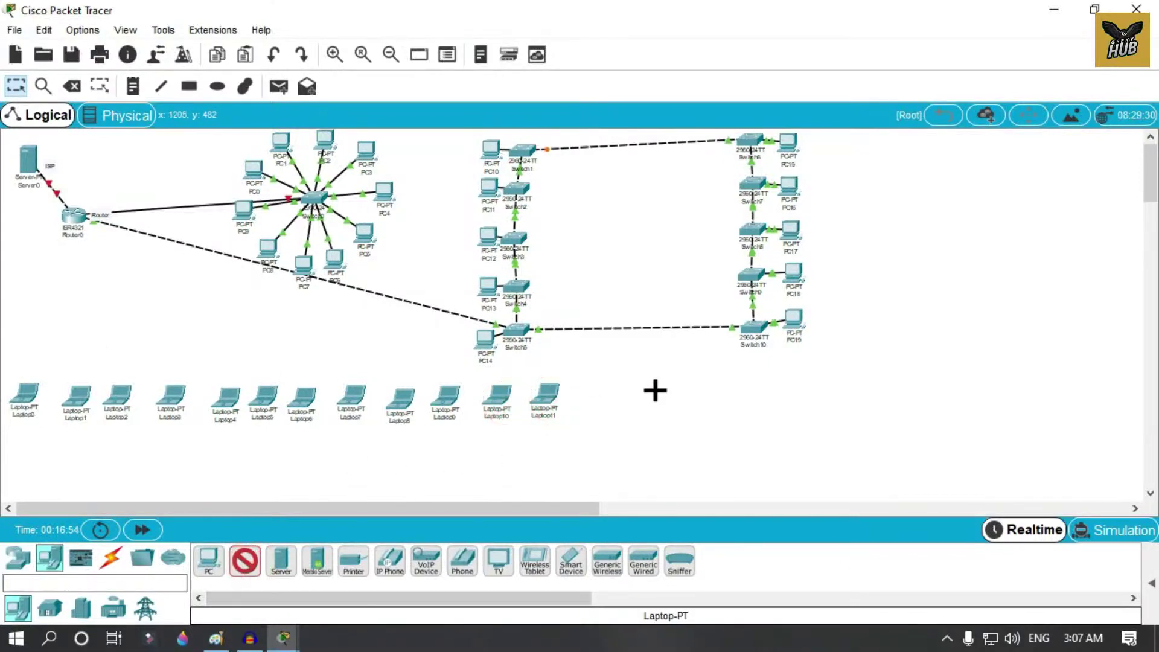
left_click(601, 396)
left_click(644, 395)
left_click(688, 397)
left_click(733, 400)
left_click(762, 404)
left_click(798, 406)
left_click(881, 398)
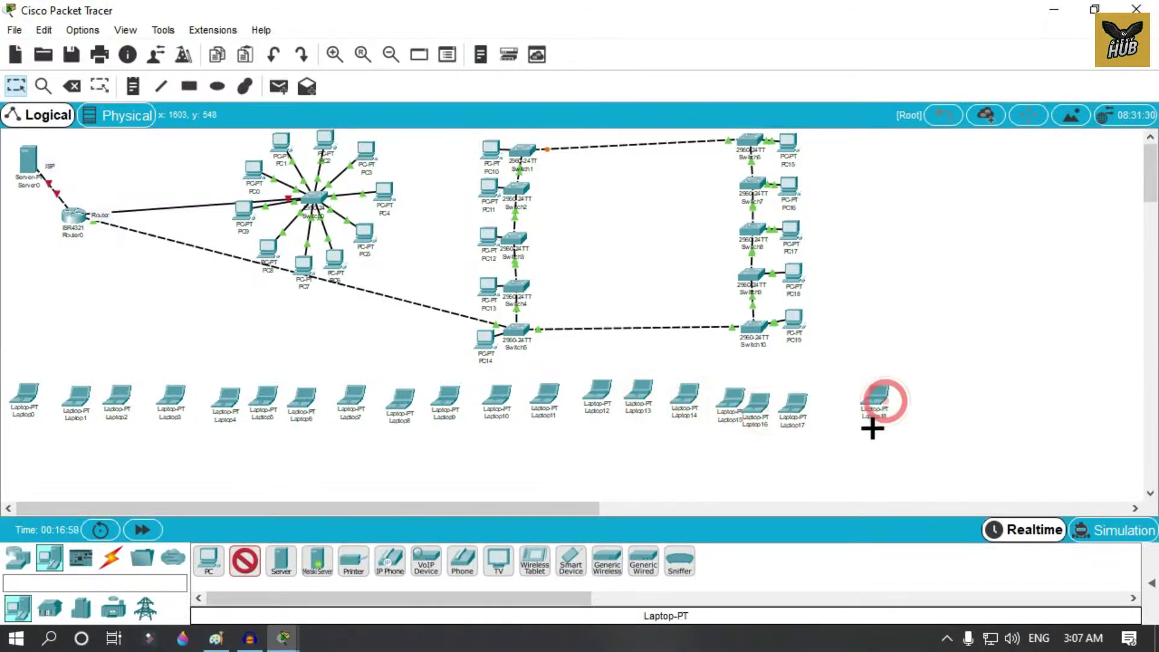
left_click(945, 395)
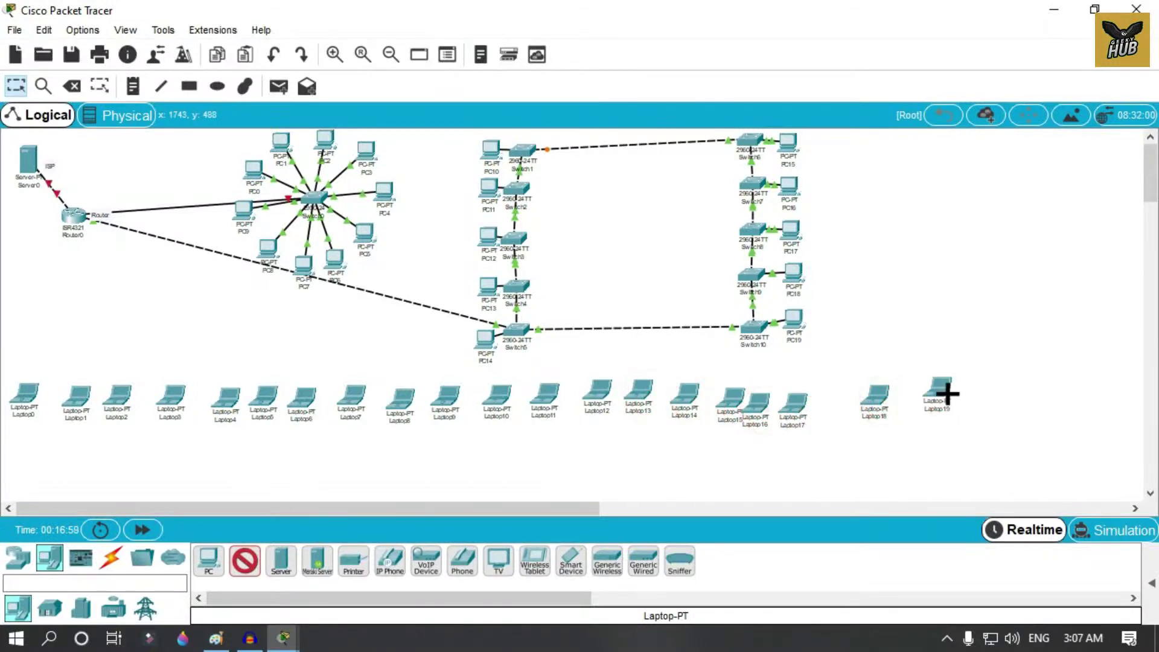
Space the crowded laptops between Laptop7 and Laptop17 more evenly along the row.
left_click(16, 85)
left_click_drag(793, 408, 822, 422)
left_click_drag(757, 405, 758, 449)
left_click_drag(658, 417, 656, 416)
left_click_drag(637, 391, 568, 428)
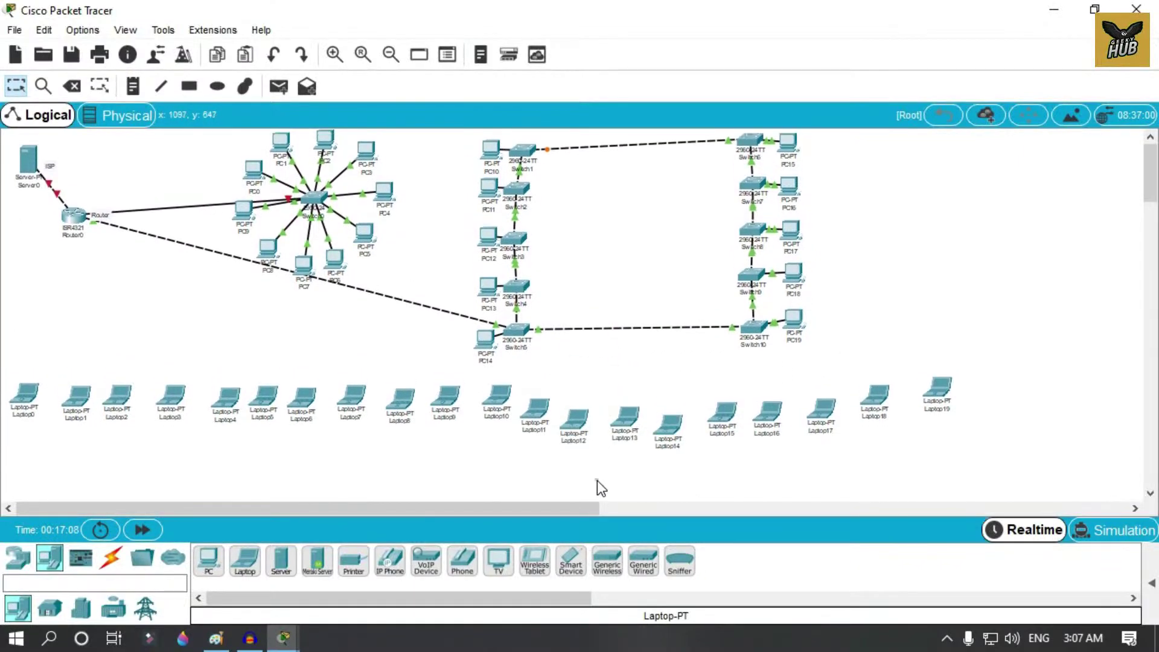
left_click_drag(484, 396, 476, 422)
left_click_drag(452, 404, 445, 420)
left_click_drag(400, 402, 348, 399)
left_click(368, 337)
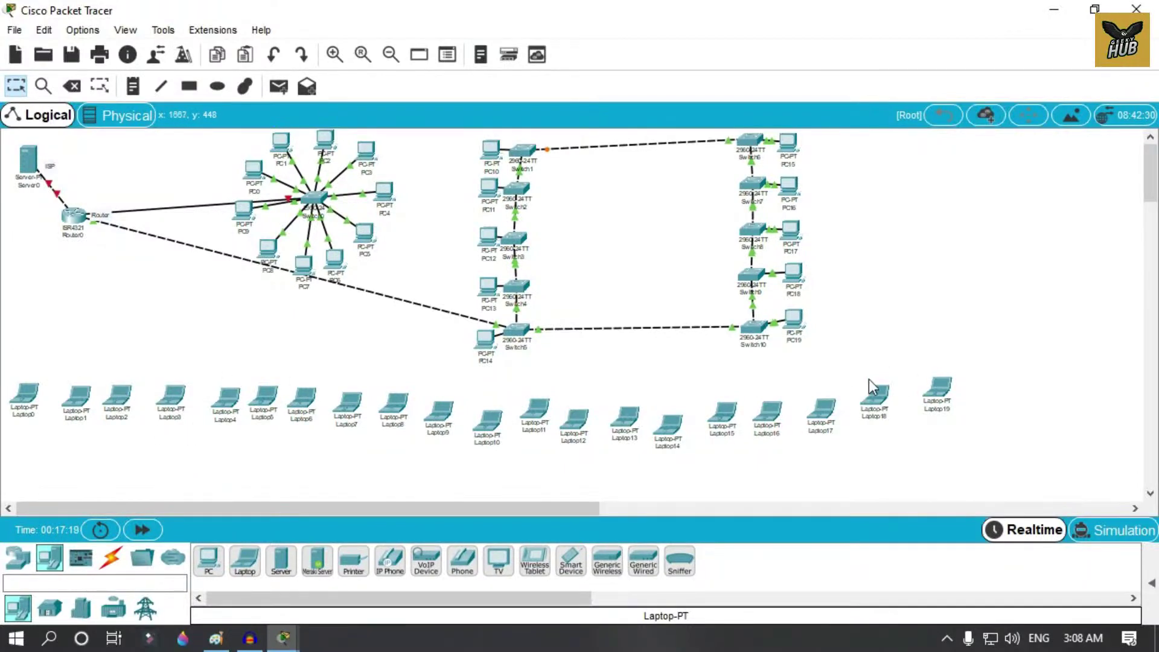
Place ten 2960 switches in a row above the left end of the laptop row.
left_click(18, 557)
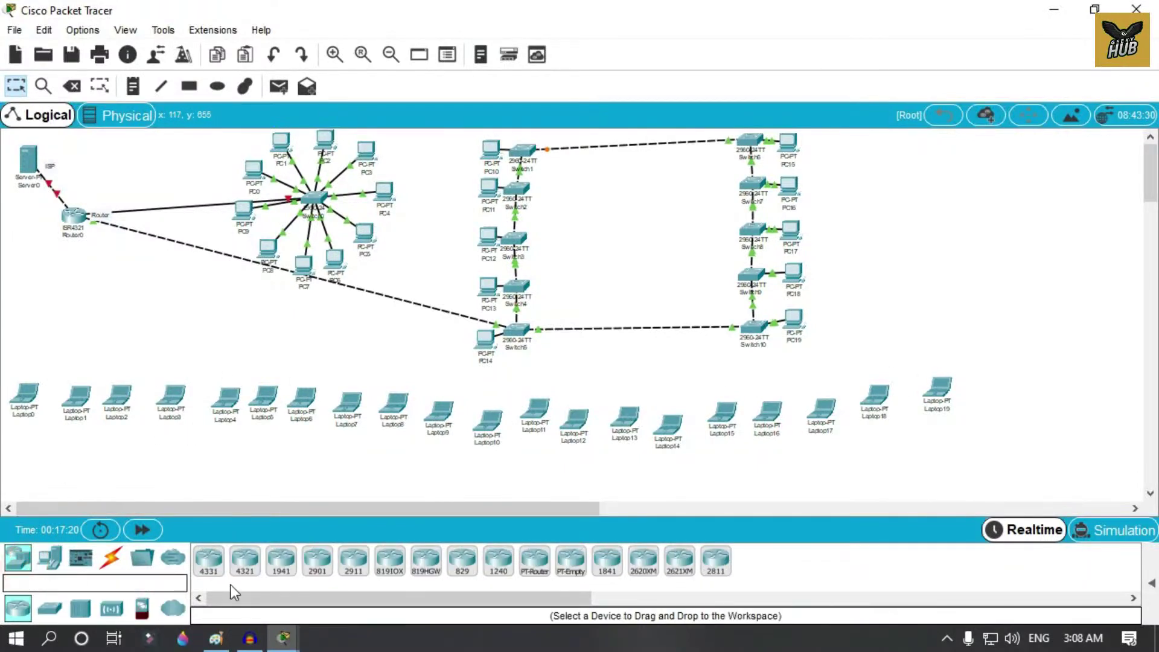
left_click(50, 608)
left_click(208, 560)
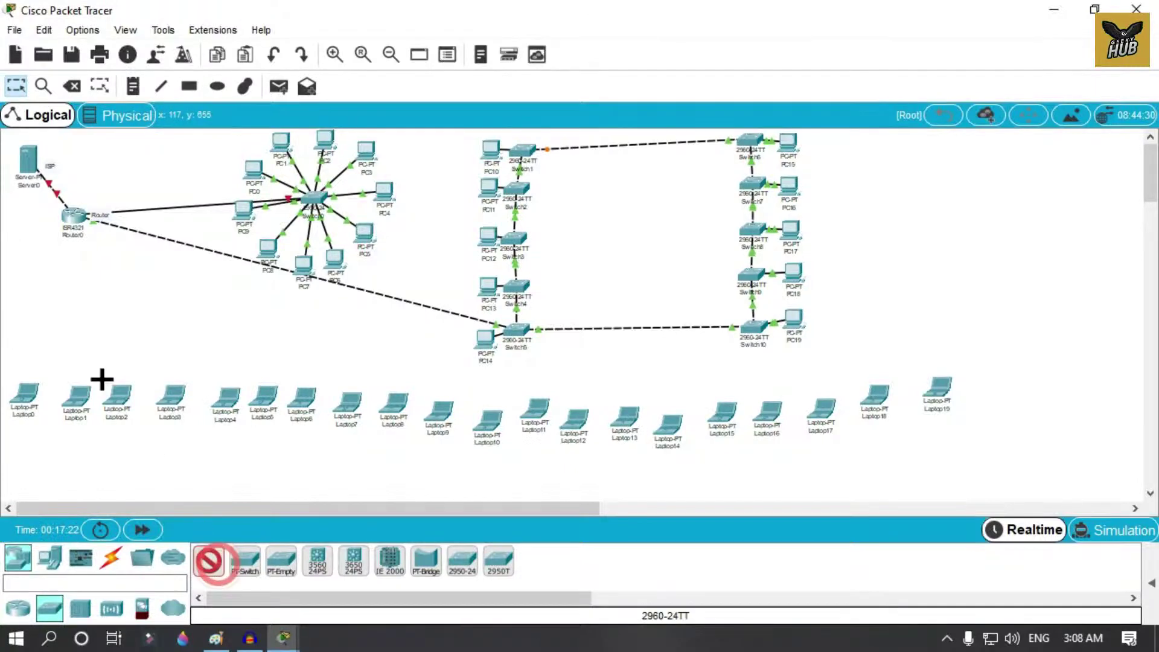
left_click(20, 349)
left_click(55, 346)
left_click(85, 349)
left_click(115, 348)
left_click(152, 351)
left_click(184, 349)
left_click(221, 352)
left_click(260, 359)
left_click(284, 359)
left_click(313, 360)
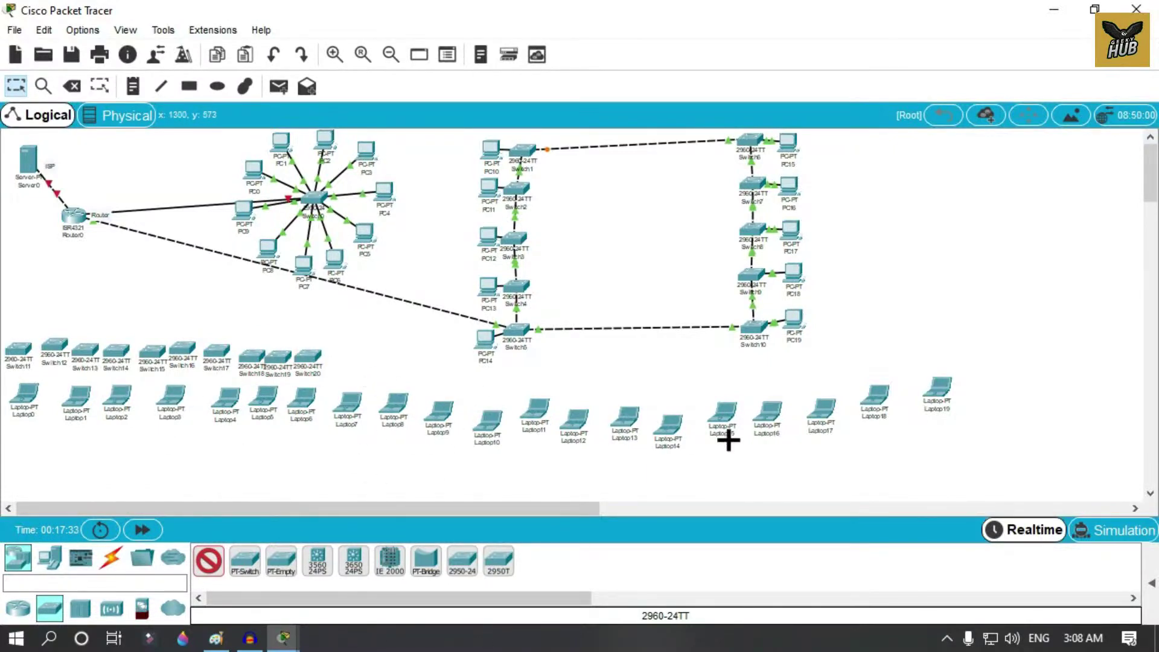
Continue the switch row with nine more 2960 switches, up to above Laptop12 and Laptop13.
left_click(340, 360)
left_click(363, 365)
left_click(388, 371)
left_click(417, 373)
left_click(453, 371)
left_click(486, 371)
left_click(525, 373)
left_click(567, 373)
left_click(607, 372)
Connect each laptop from Laptop0 to Laptop3 to its own switch in the row above with automatically chosen cables.
left_click(110, 558)
left_click(23, 351)
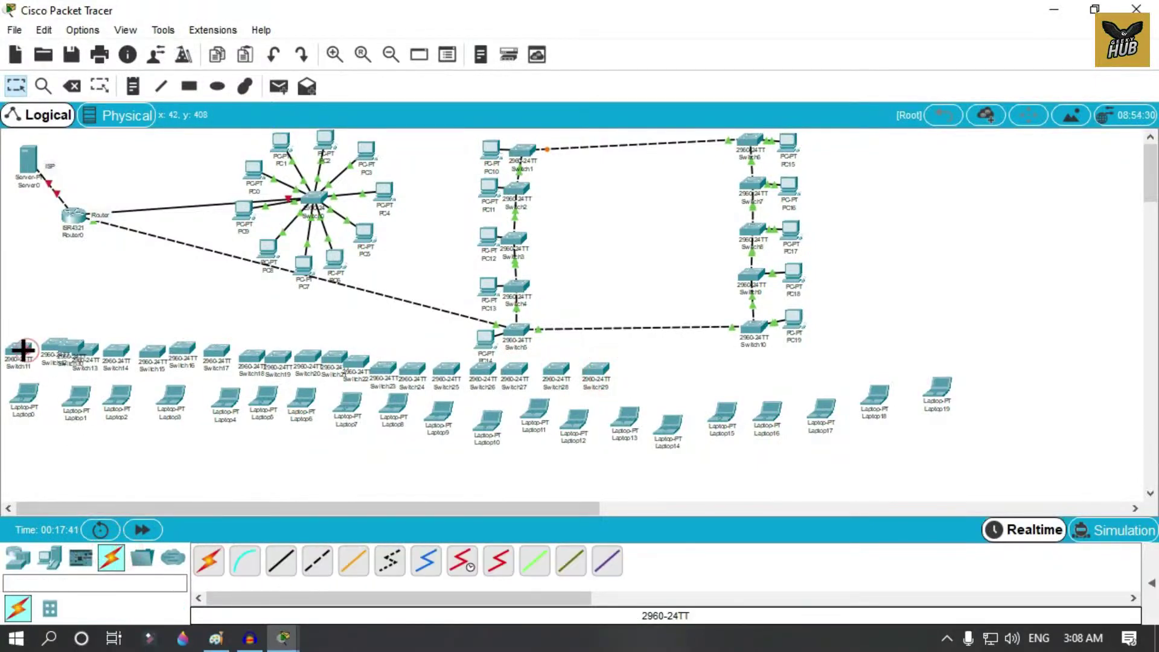
left_click(23, 350)
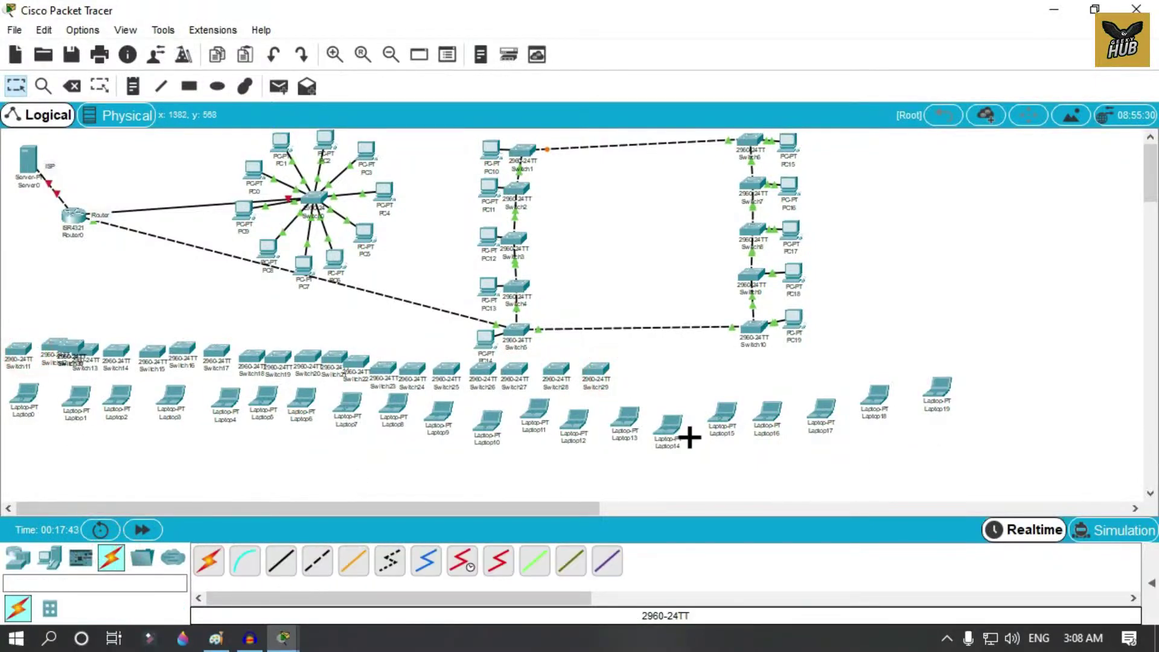
left_click(211, 567)
left_click(25, 392)
left_click(23, 356)
left_click(74, 399)
left_click(73, 341)
left_click(117, 396)
left_click(91, 343)
left_click(170, 395)
left_click(118, 347)
left_click(226, 401)
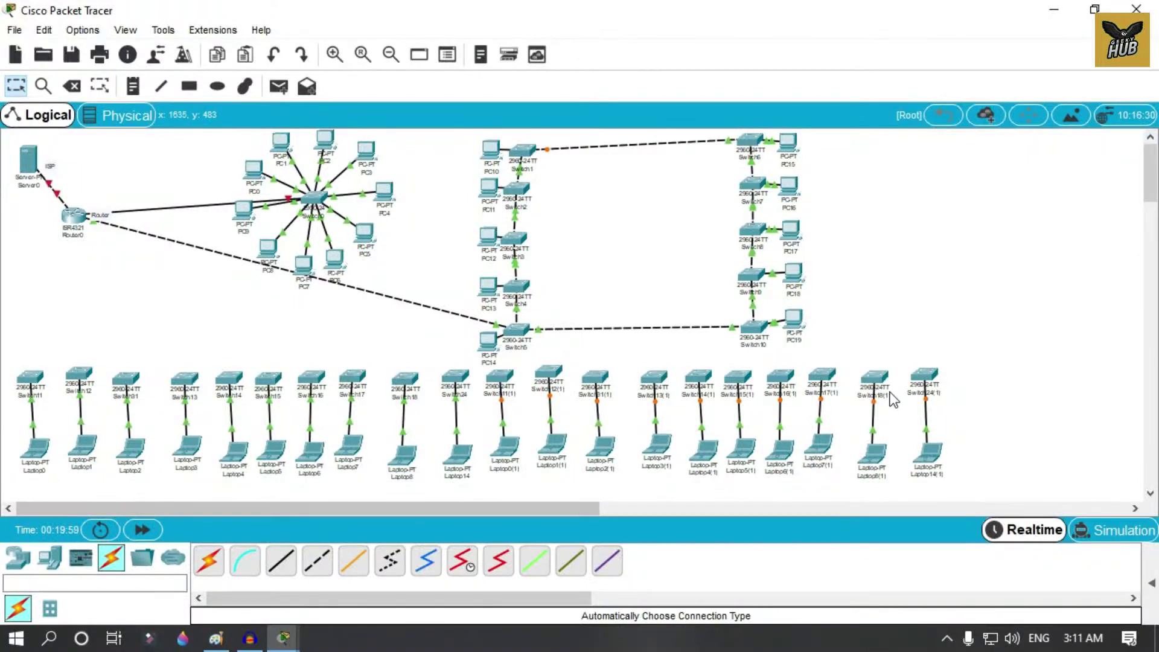
Chain neighbouring switches in the bus row from Switch11 to Switch11(1) with automatically chosen cables.
left_click(211, 564)
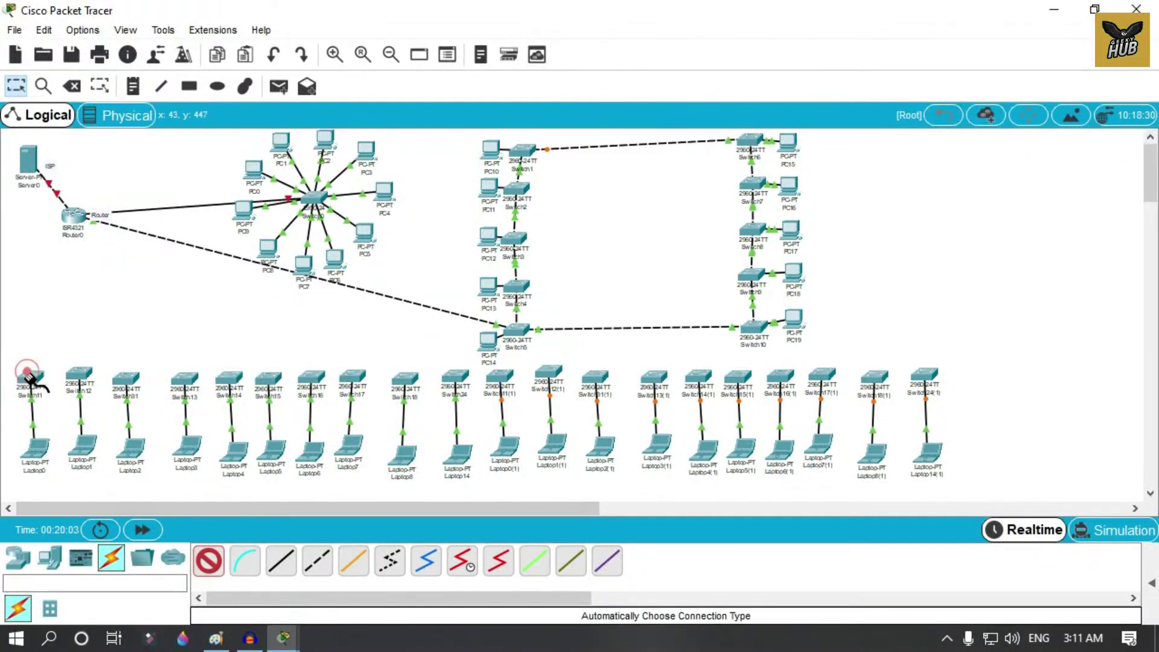
left_click(80, 376)
left_click(125, 377)
left_click(183, 377)
left_click(234, 371)
left_click(233, 375)
left_click(266, 376)
left_click(266, 376)
left_click(309, 375)
left_click(310, 379)
left_click(361, 384)
left_click(360, 382)
left_click(403, 381)
left_click(459, 380)
left_click(499, 375)
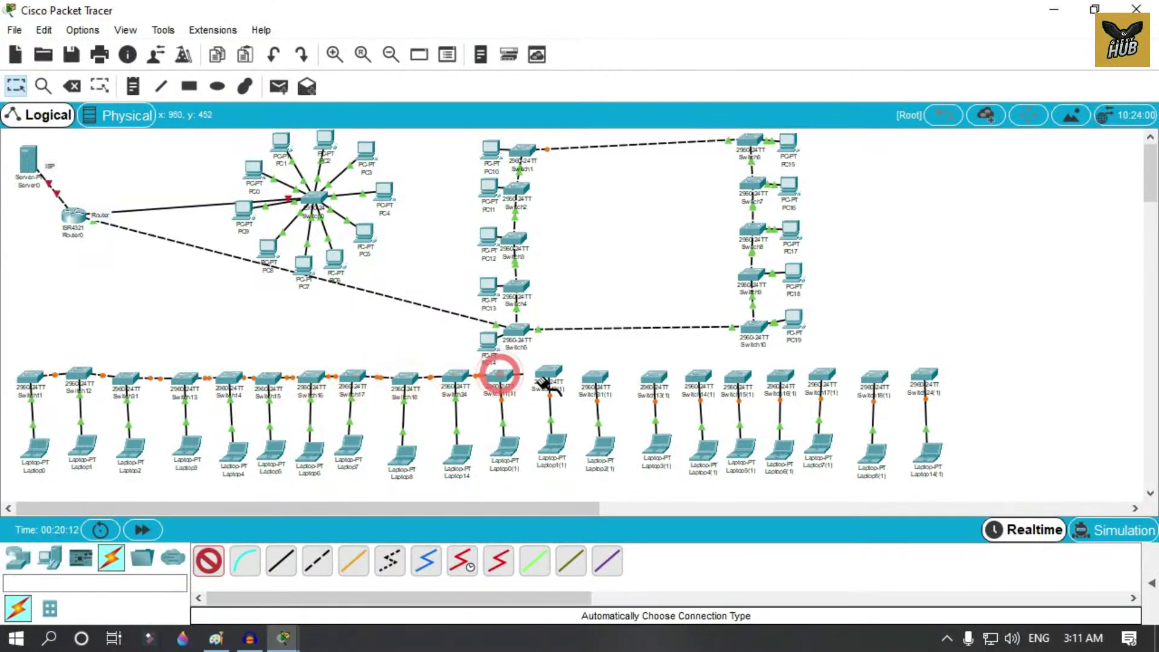
Continue the chain of automatic cables along the bus row from Switch11(1) to Switch24(1).
left_click(547, 369)
left_click(596, 377)
left_click(655, 376)
left_click(700, 379)
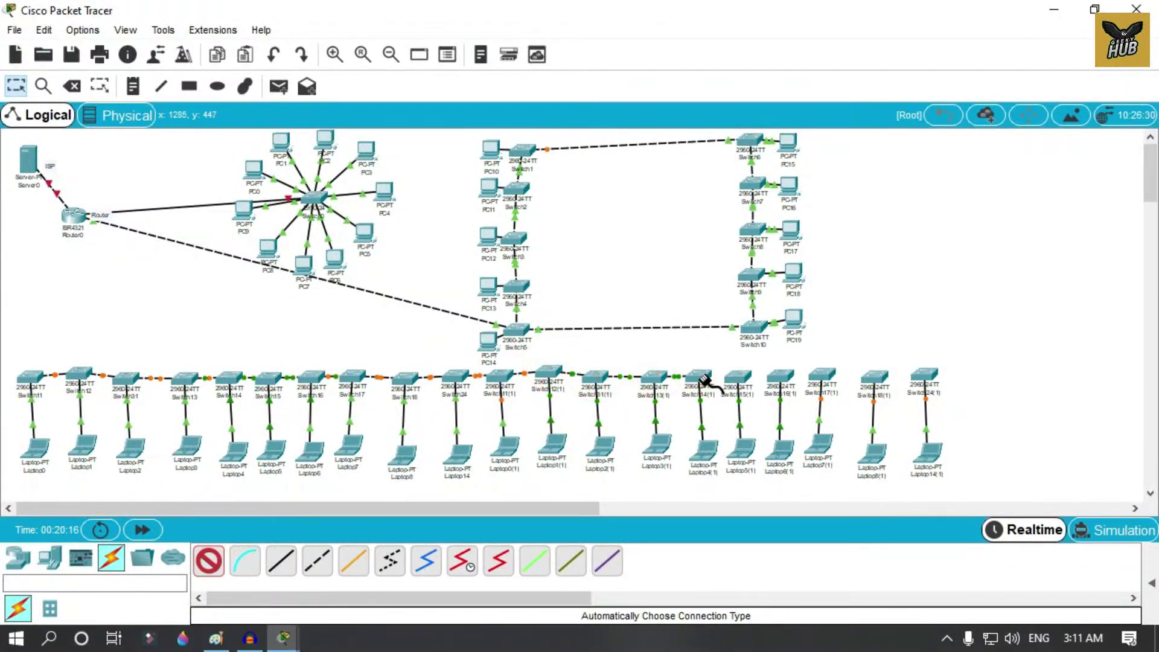
left_click(741, 377)
left_click(780, 372)
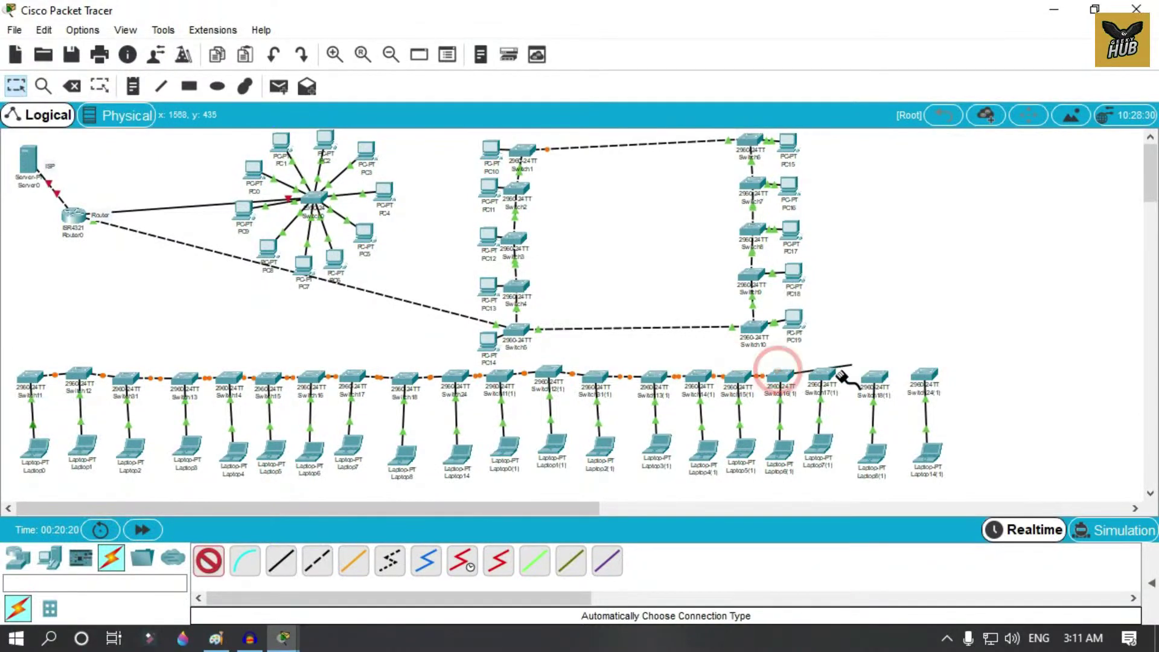
left_click(821, 376)
left_click(873, 376)
left_click(923, 376)
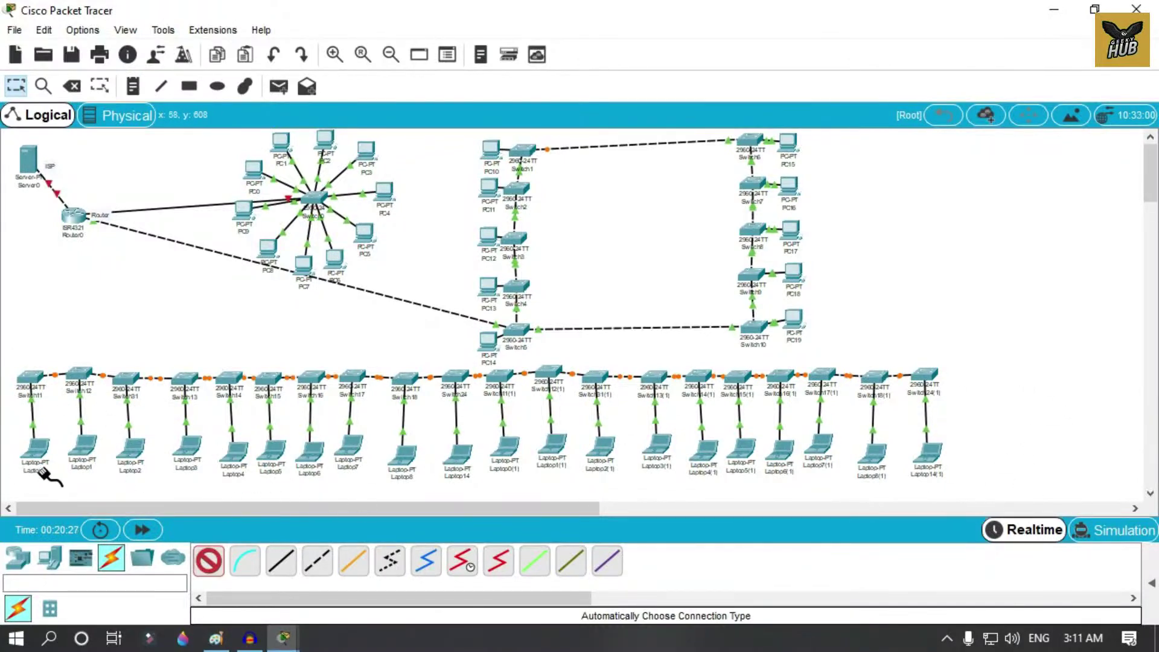
Connect Router0 to Switch11, the first switch of the bus row, with an automatically chosen cable.
left_click(75, 215)
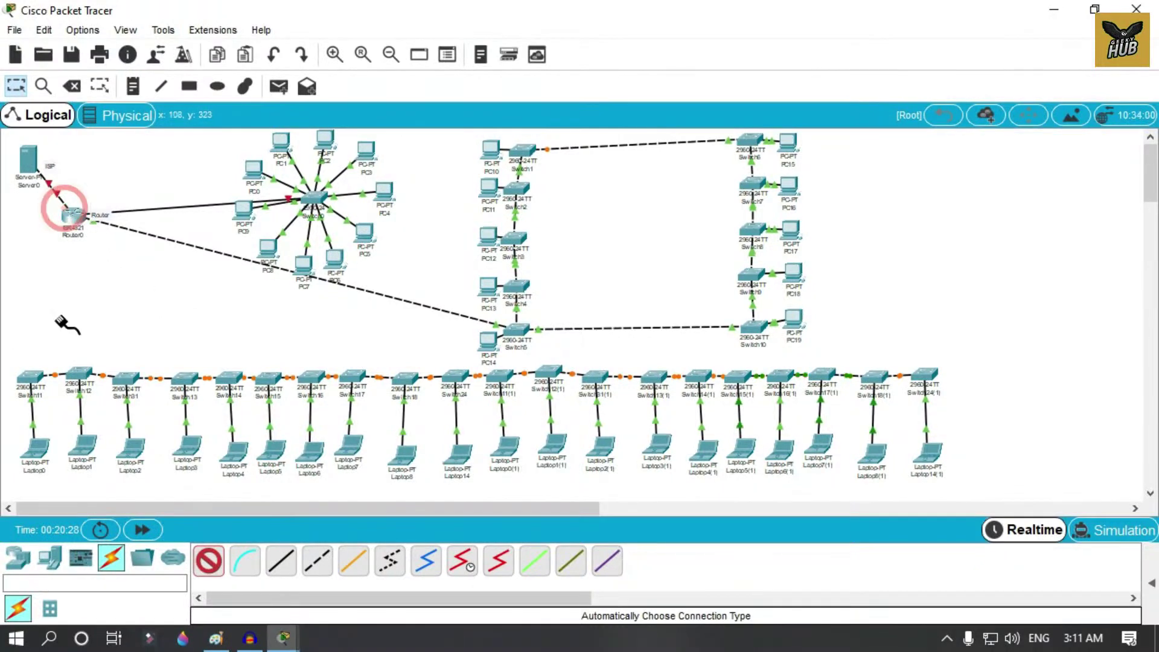
left_click(77, 217)
left_click(33, 373)
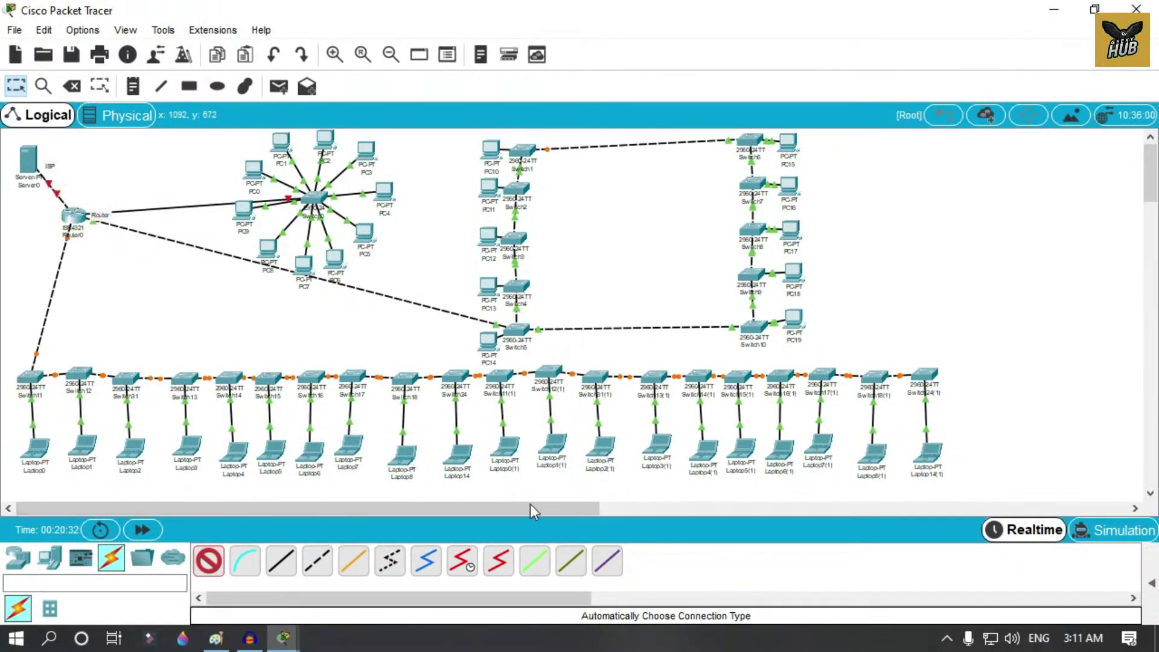
left_click(25, 83)
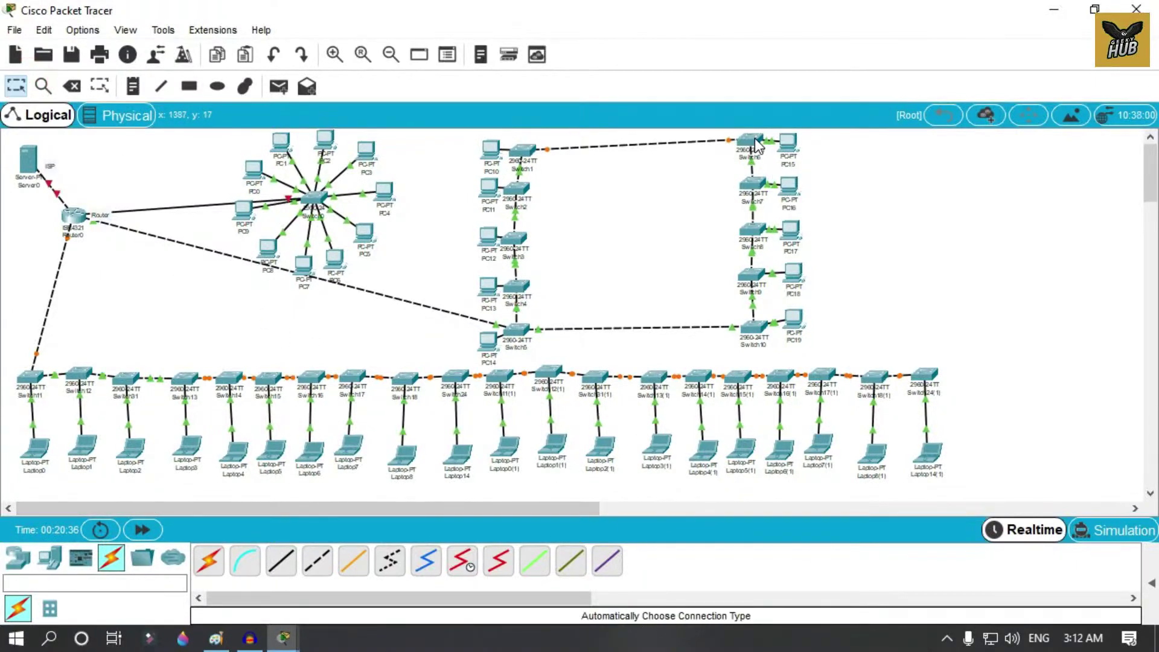
Shift the ring's column of Switch6 to Switch10 and PC15 to PC19 slightly so that Switch6 lines up with Switch1.
left_click_drag(768, 244, 699, 350)
left_click_drag(748, 144, 737, 155)
left_click(900, 181)
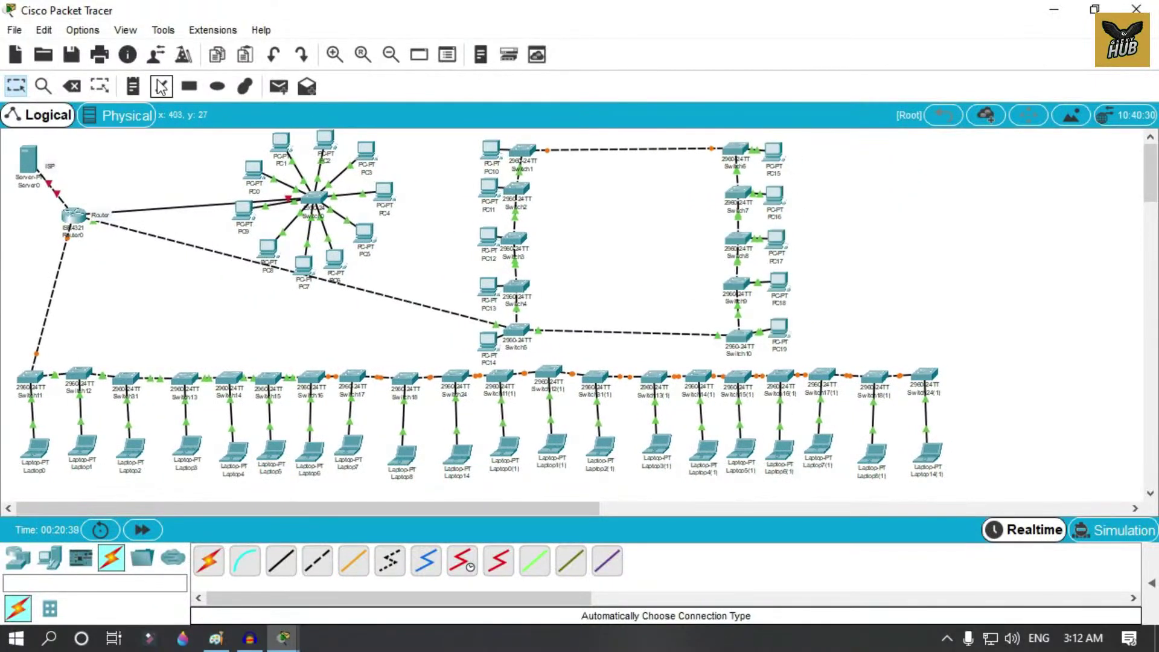
Add the notes "Star Topology" beside the star network and "Ring Topology" inside the ring, and begin one beside Laptop14(1).
left_click(97, 87)
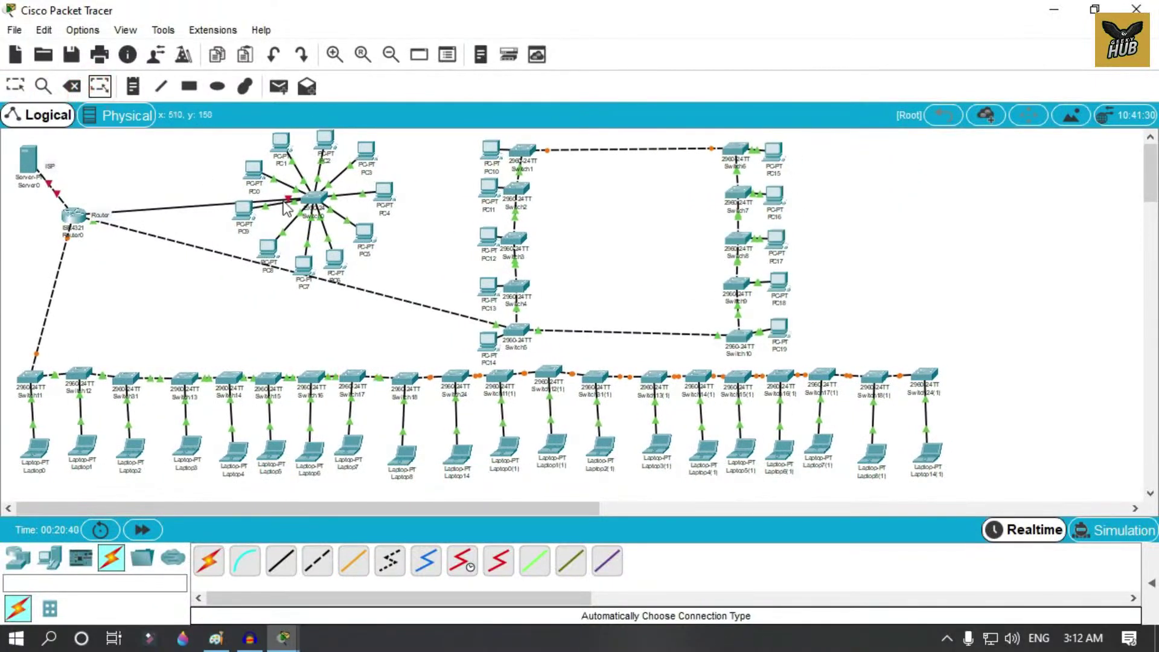
left_click(133, 86)
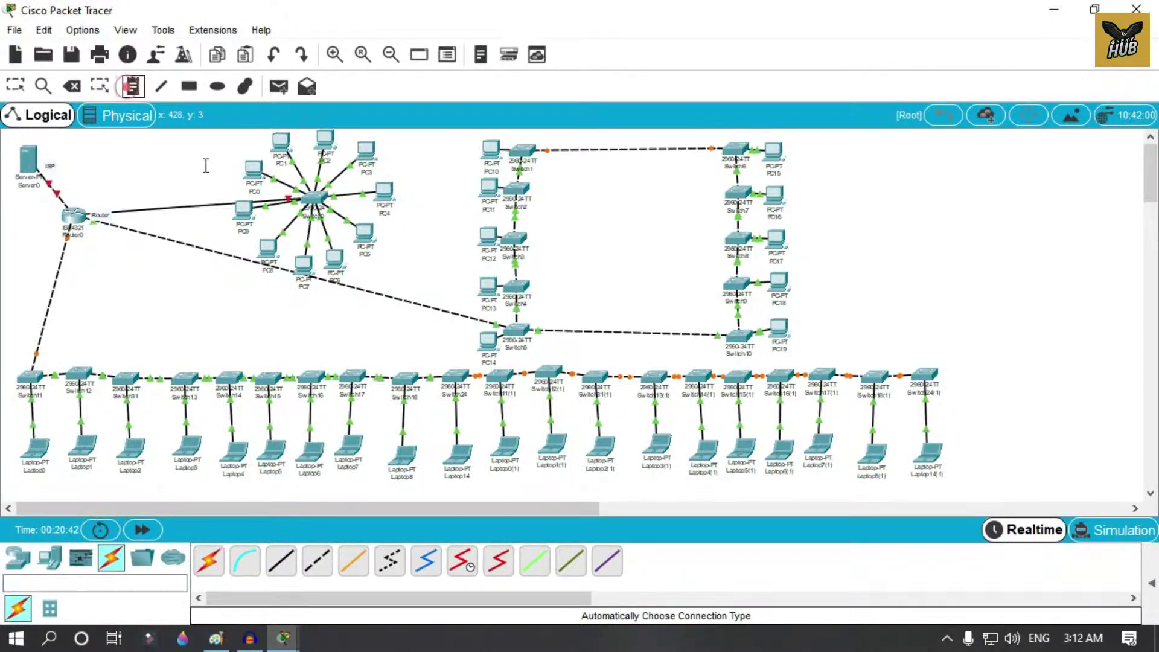
left_click(372, 251)
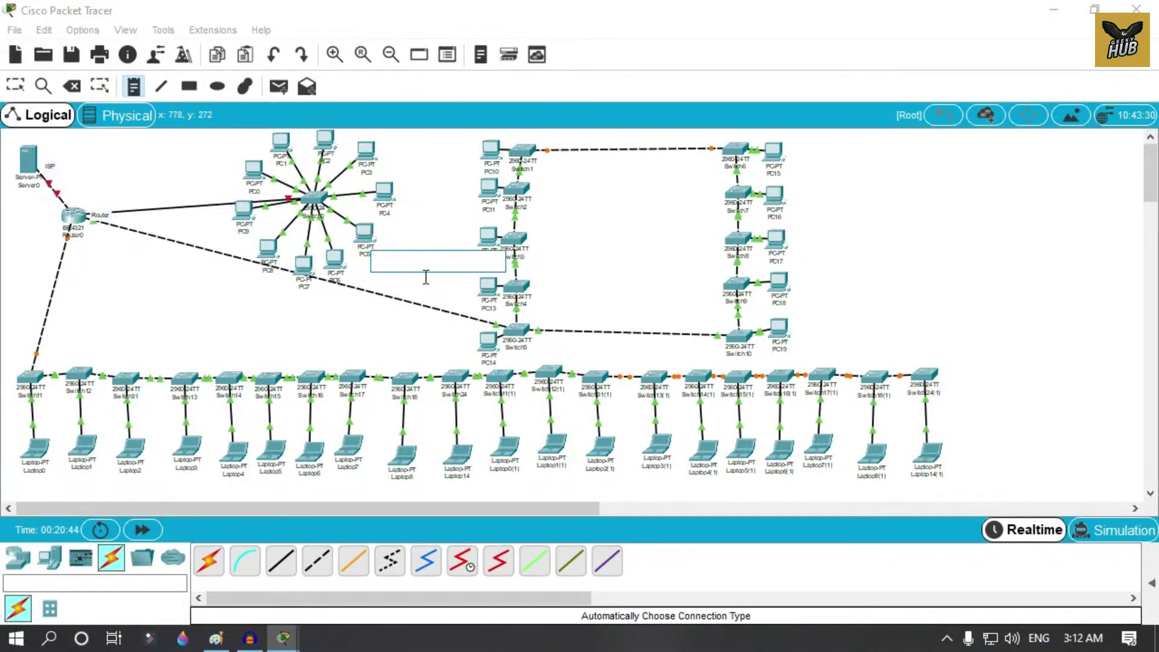
type("Star Topology")
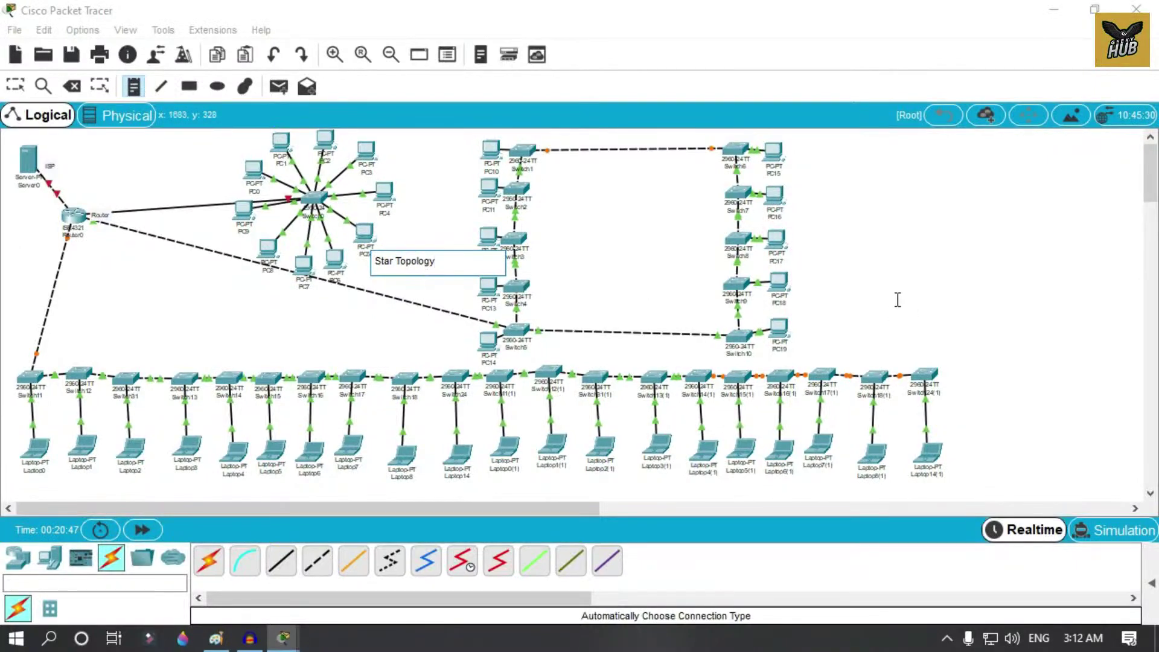
left_click(567, 244)
type("Ring Topology")
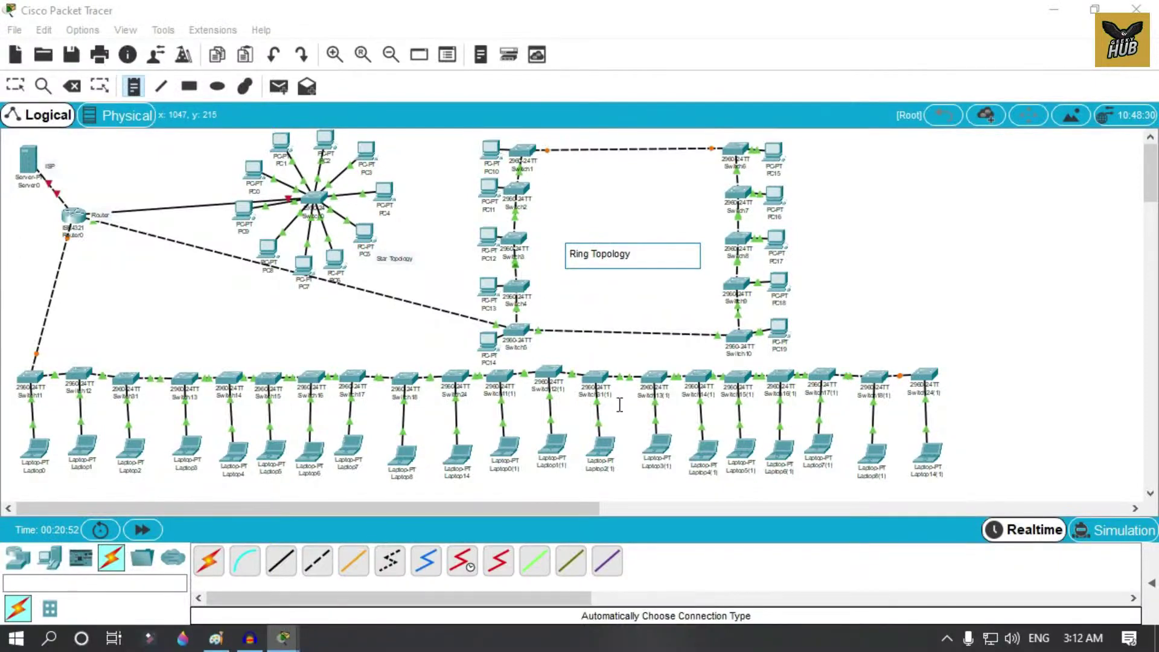
left_click(946, 424)
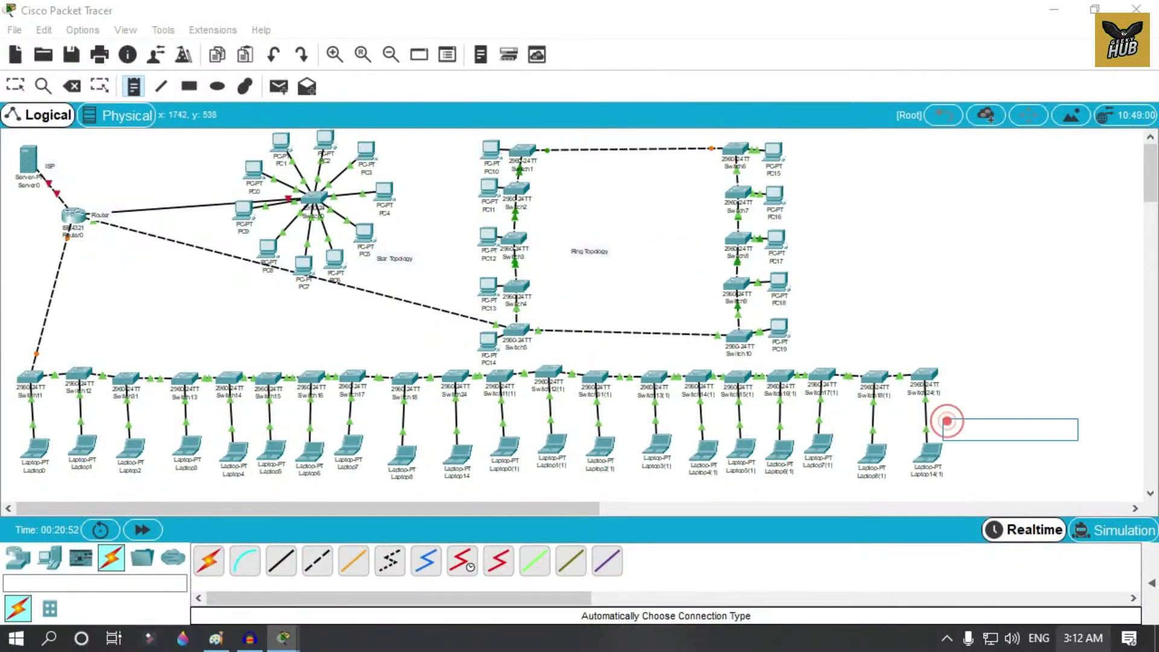
type("B")
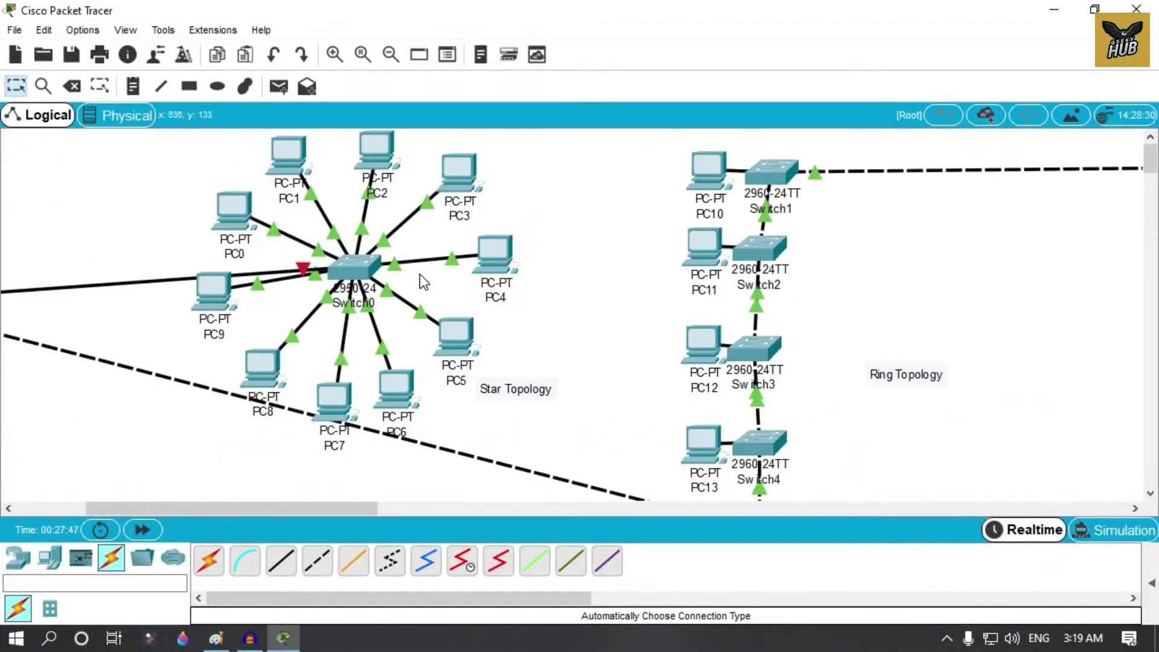
Place a note beside PC4 reading "PC 1" with the address 10.0.0.2 on the second line.
left_click(132, 86)
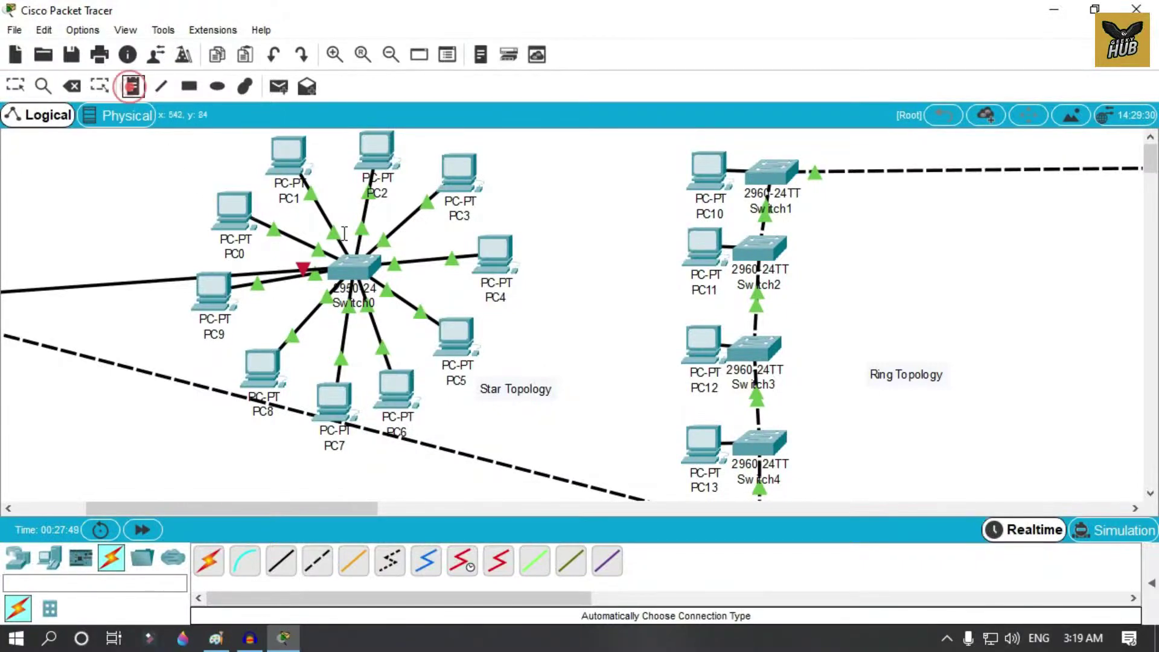
left_click(524, 257)
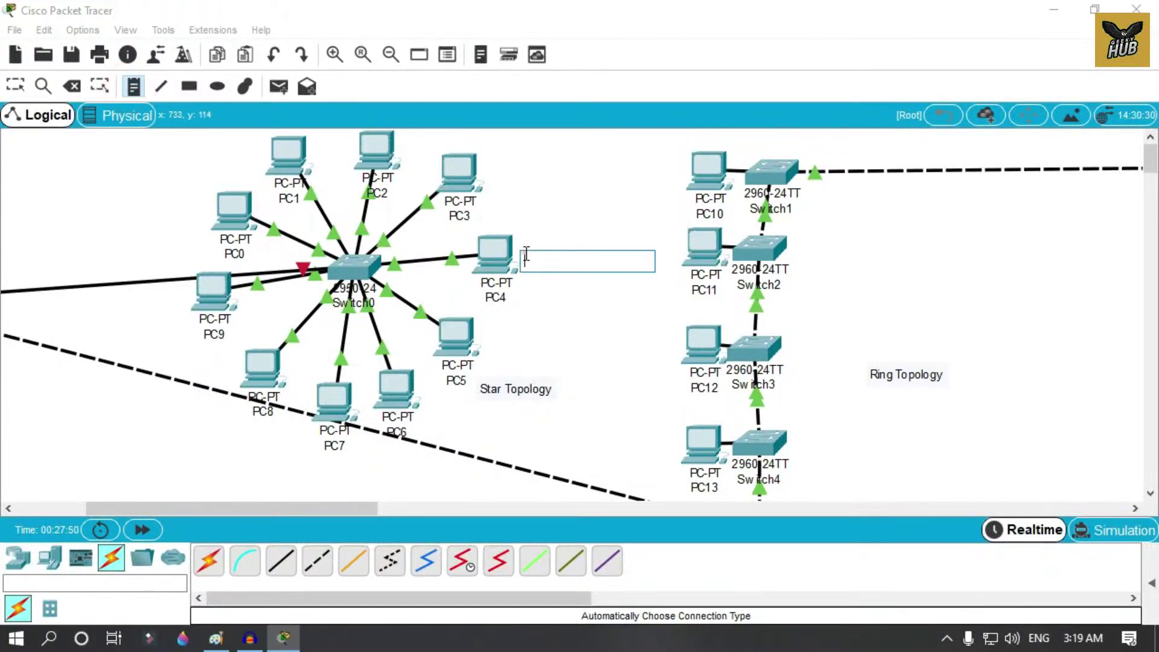
type("PC")
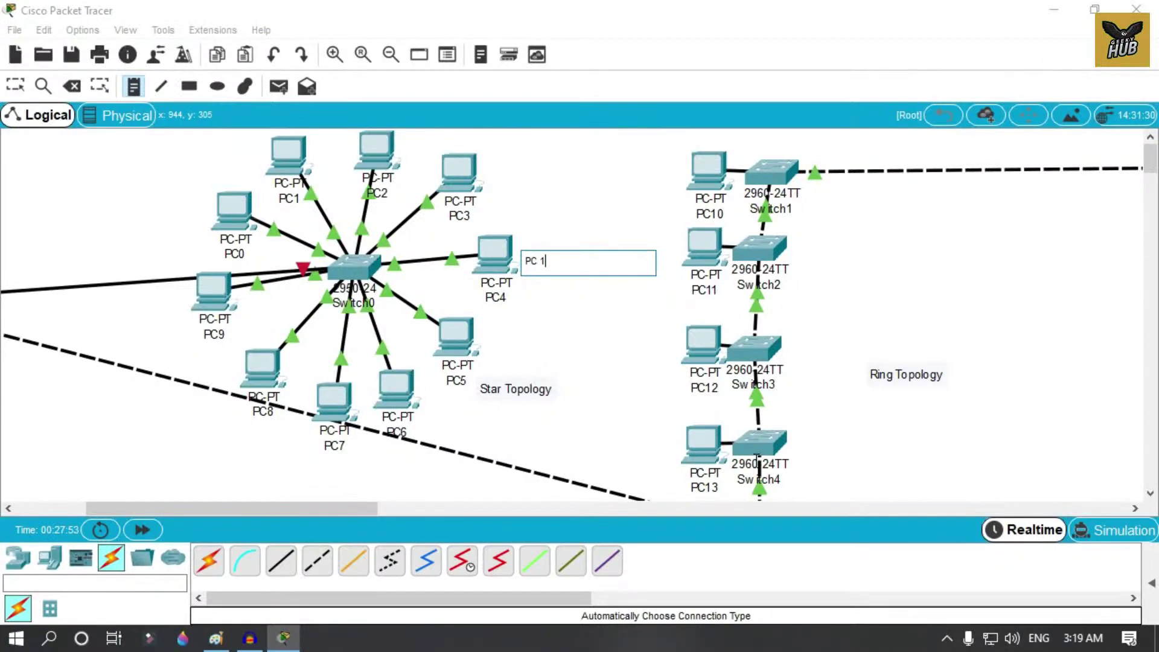
type(" 1")
key("Return")
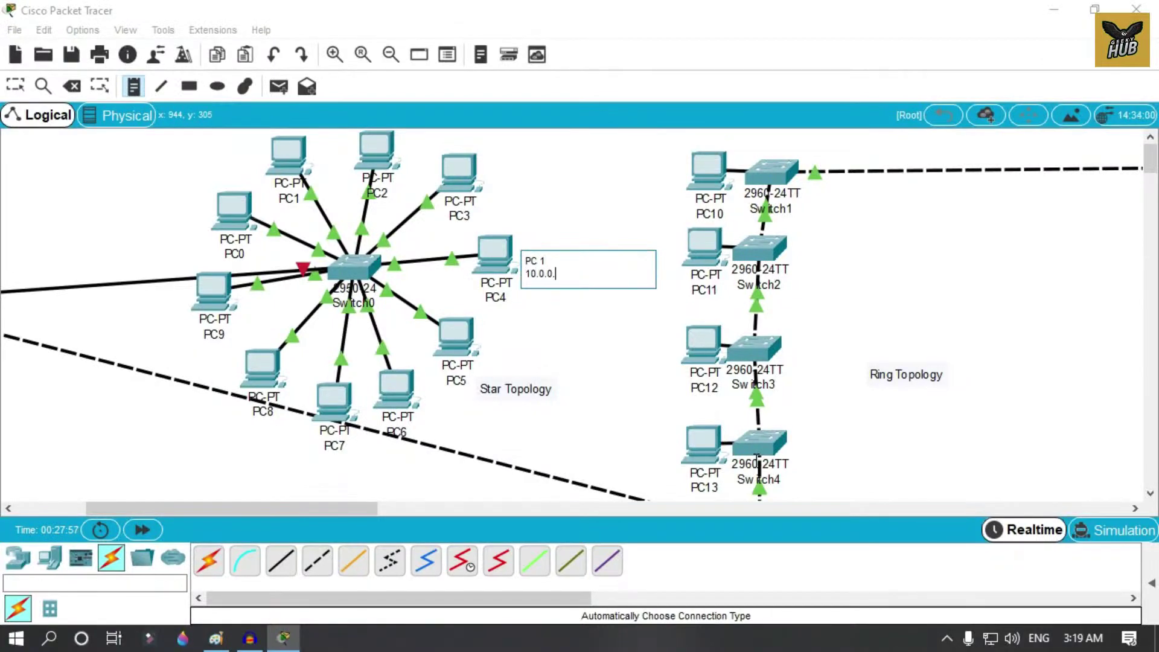
left_click(569, 305)
left_click(564, 308)
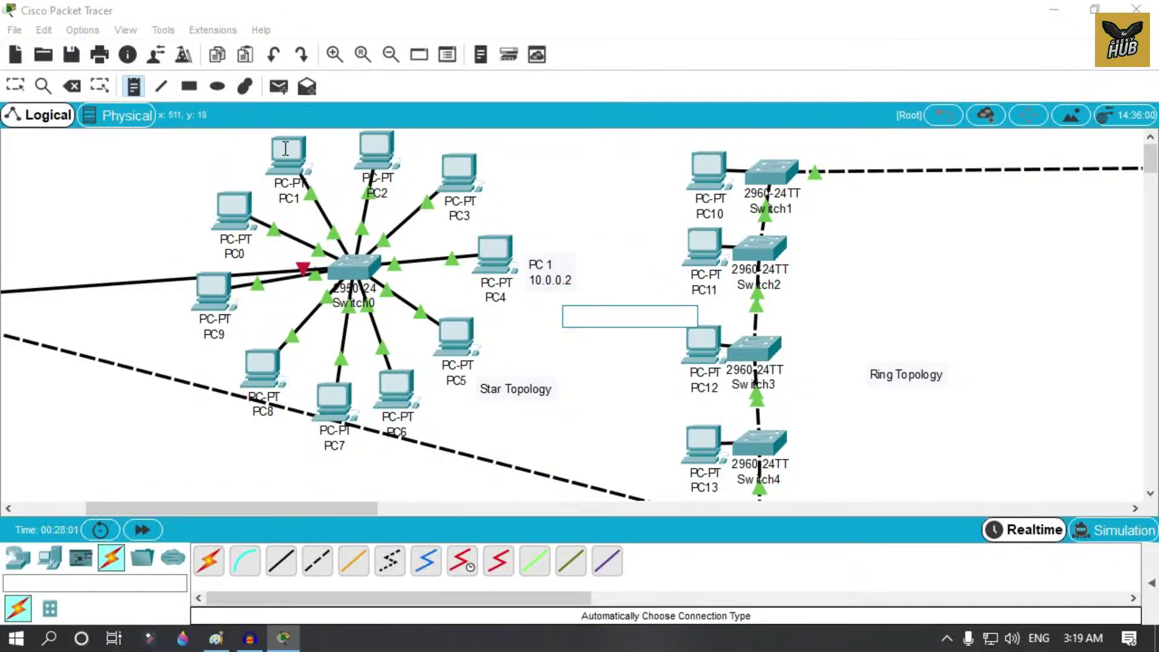
Place a note beside PC1 reading "pc 2" with the address 10.0.0.3 on the second line.
left_click(154, 148)
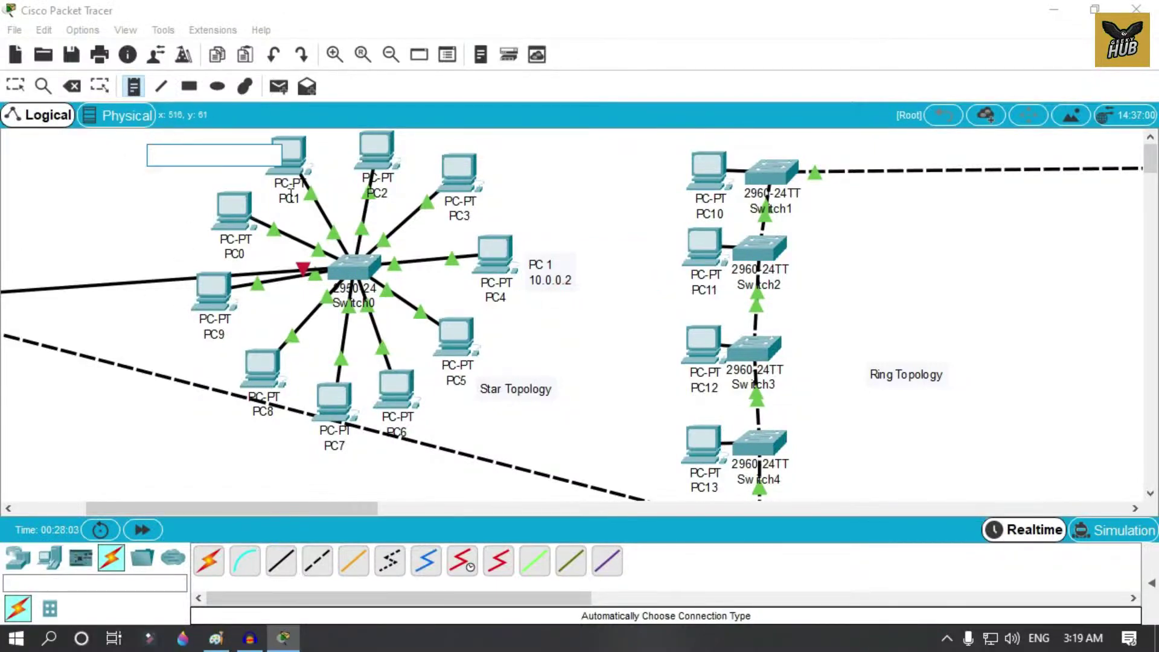
type("pc 2")
key("Return")
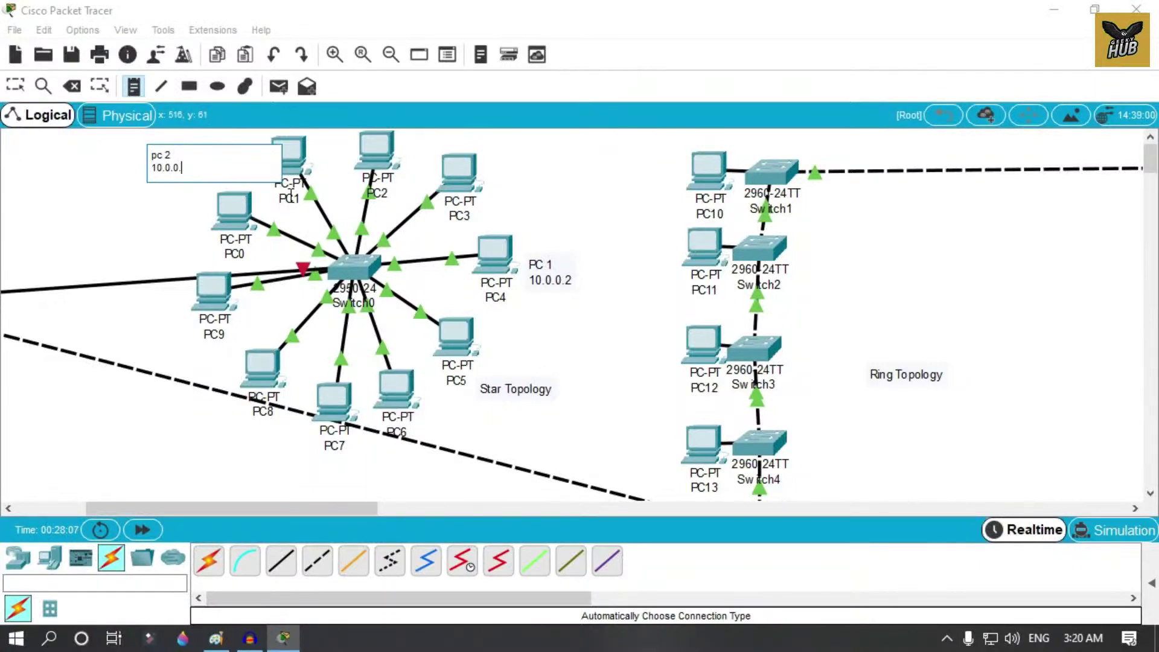
left_click(15, 85)
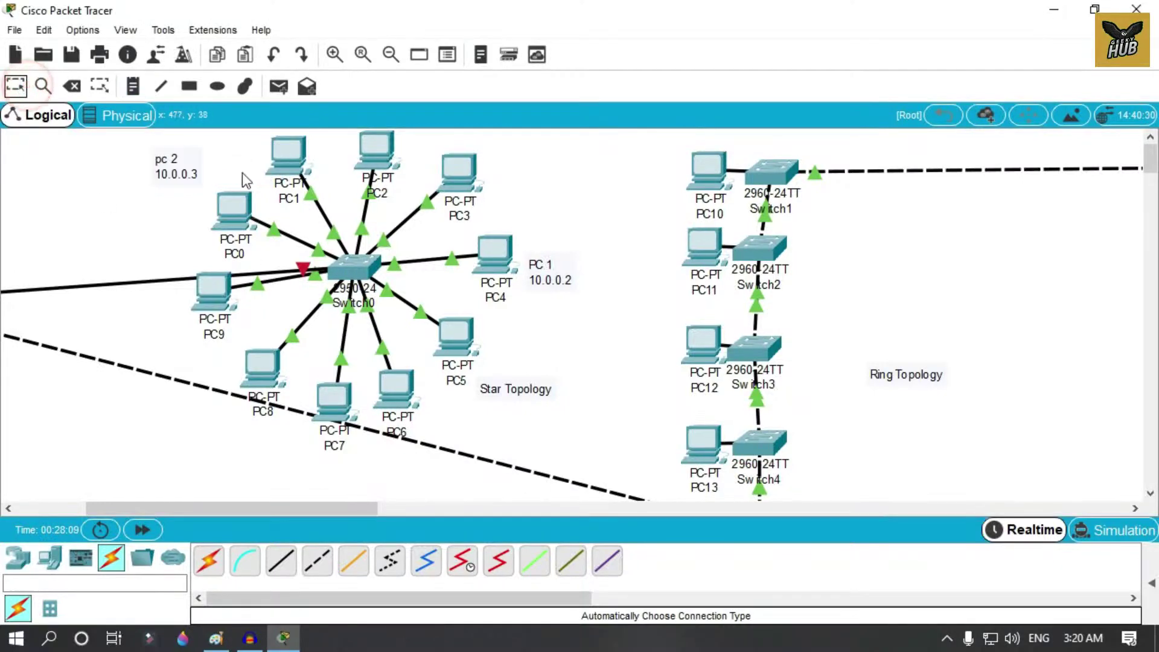
double_click(172, 171)
triple_click(198, 152)
left_click(184, 220)
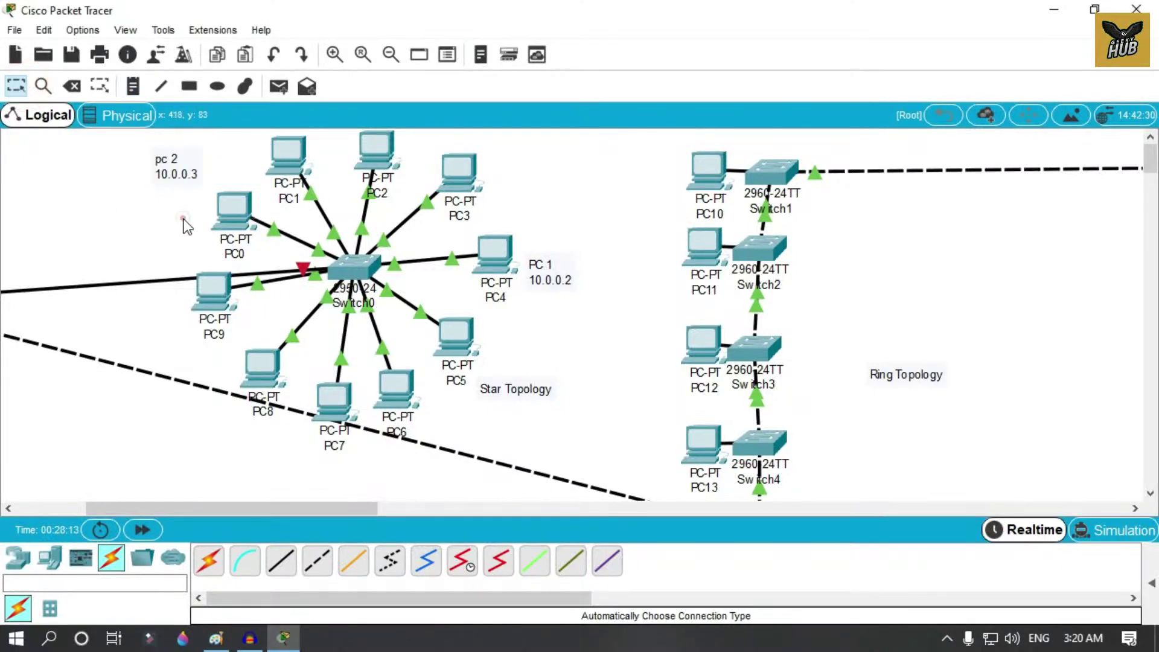
Open PC1's IP configuration and try to obtain its address through DHCP.
left_click(288, 162)
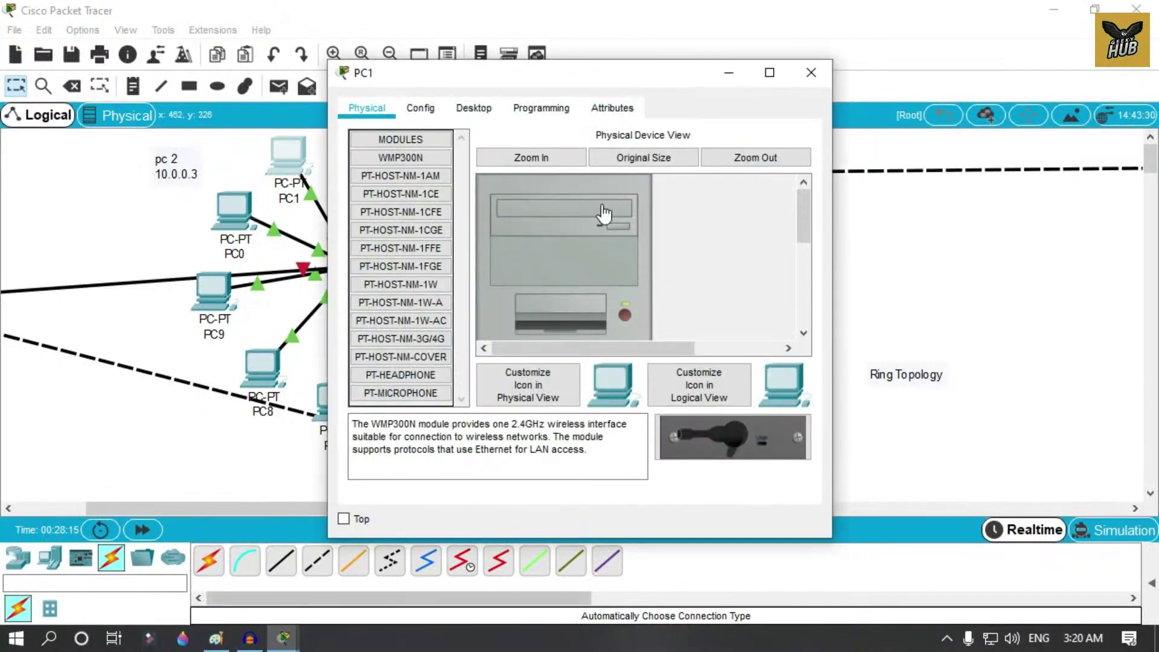
left_click(466, 108)
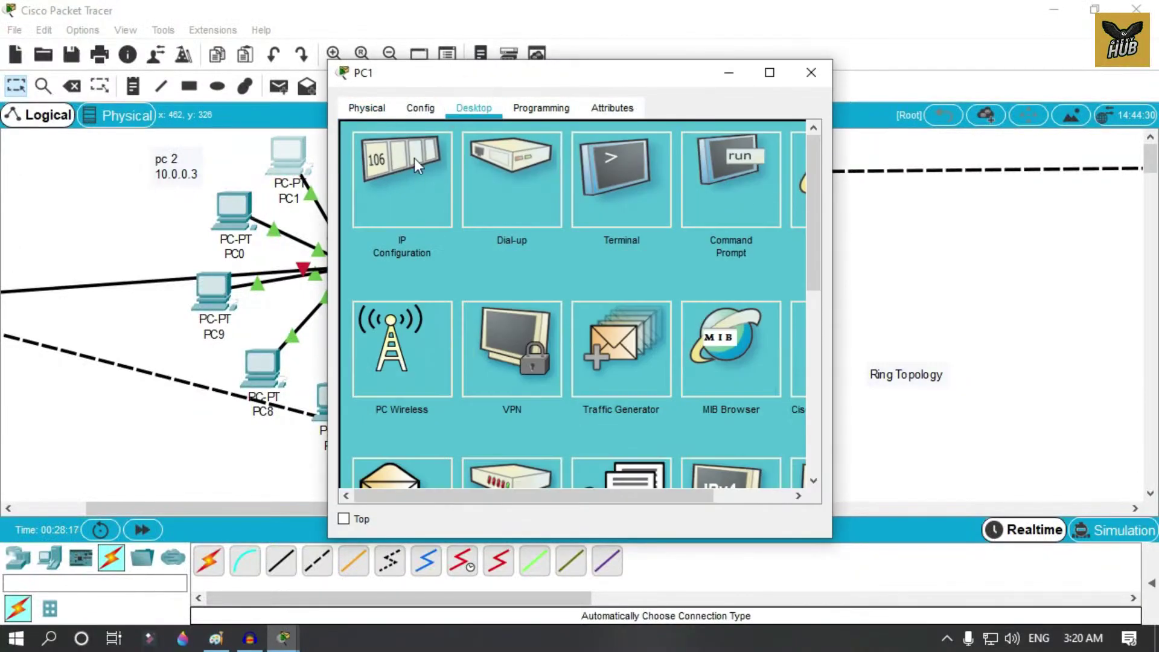
left_click(390, 158)
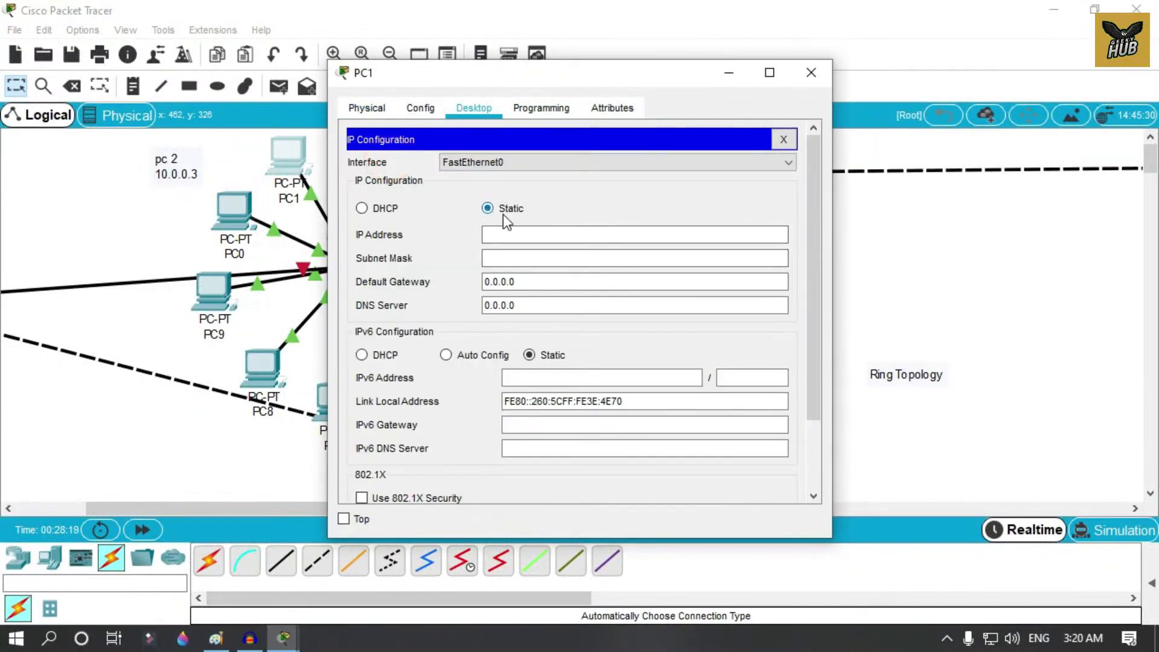
left_click(361, 207)
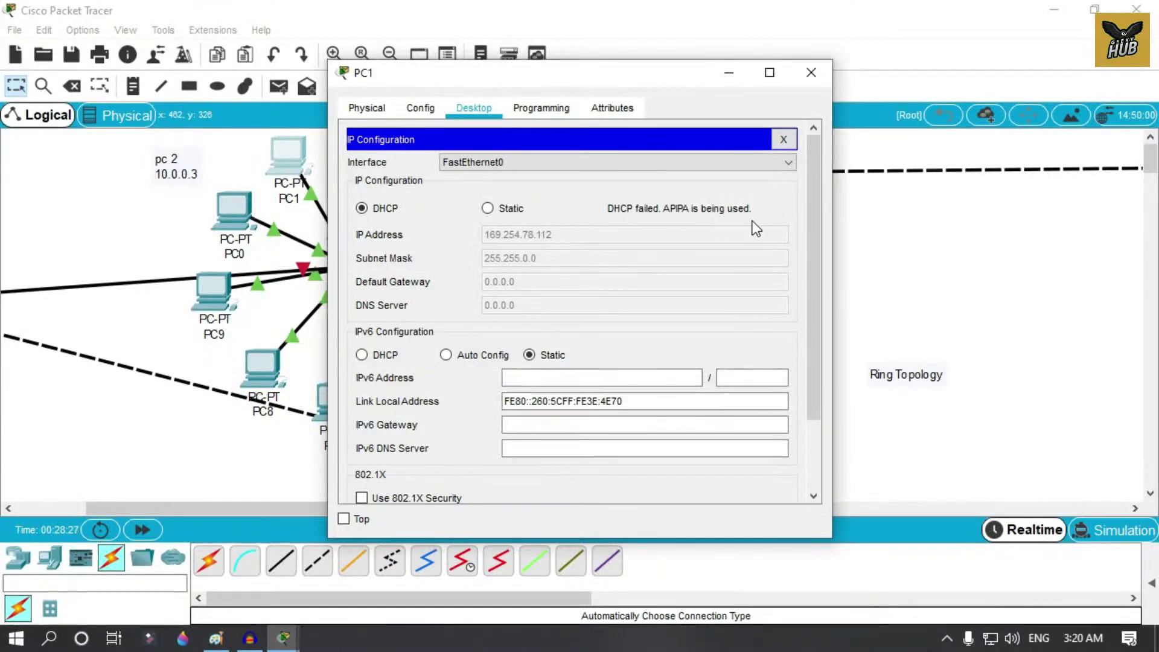
Give PC1 the static IP address 10.0.0.3 with subnet mask 255.0.0.0 and default gateway 10.0.0.1.
left_click(502, 212)
left_click(493, 230)
type("10.0.0.3")
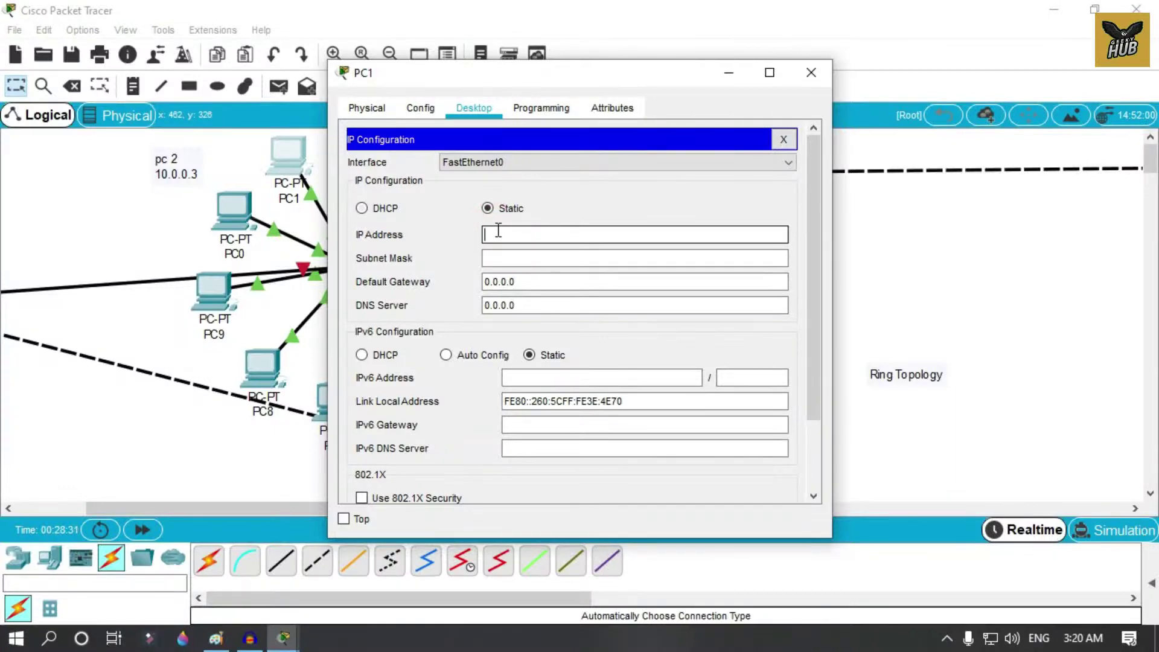
left_click(513, 258)
key("Tab")
type("10.0.0.")
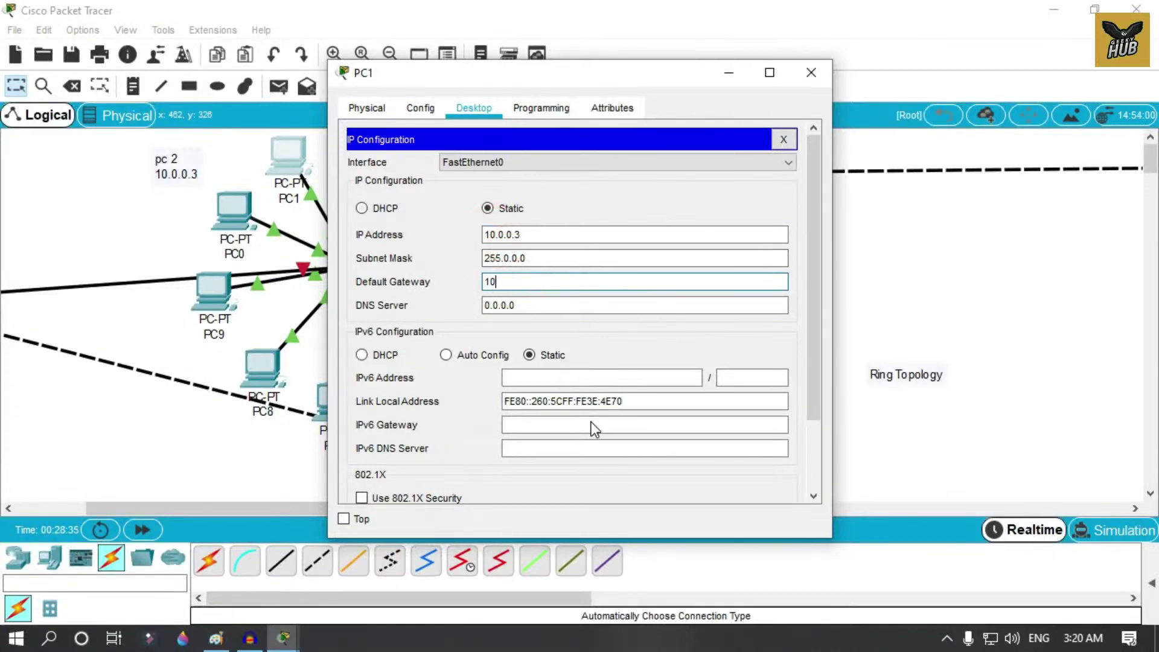
type("1")
left_click(542, 303)
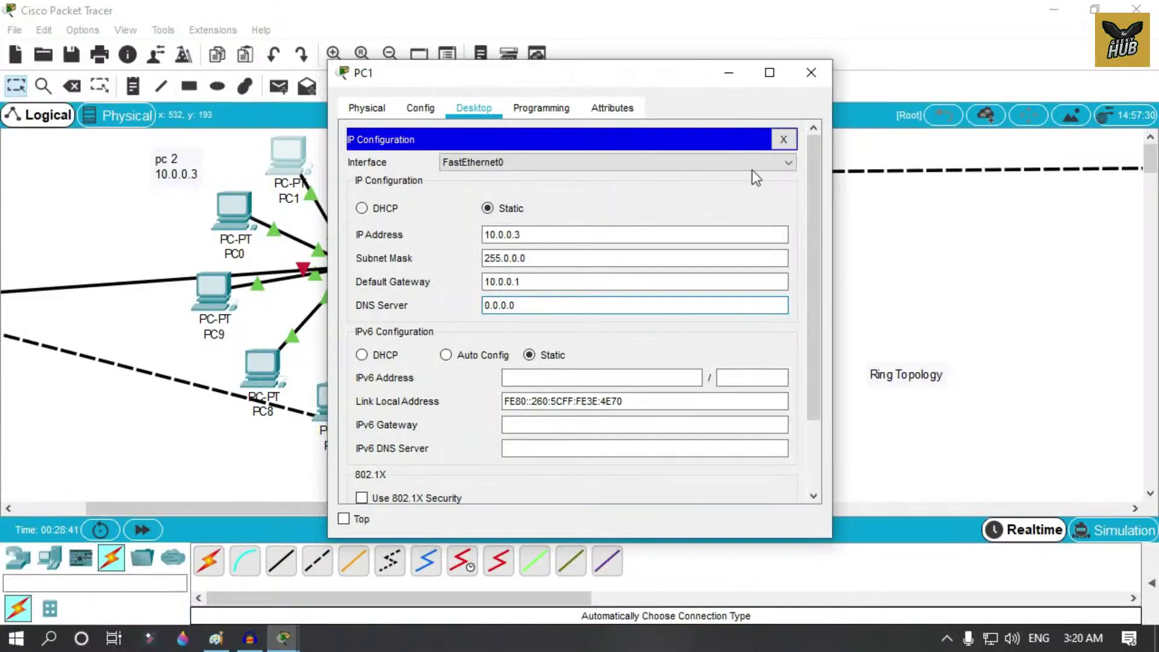
left_click(783, 140)
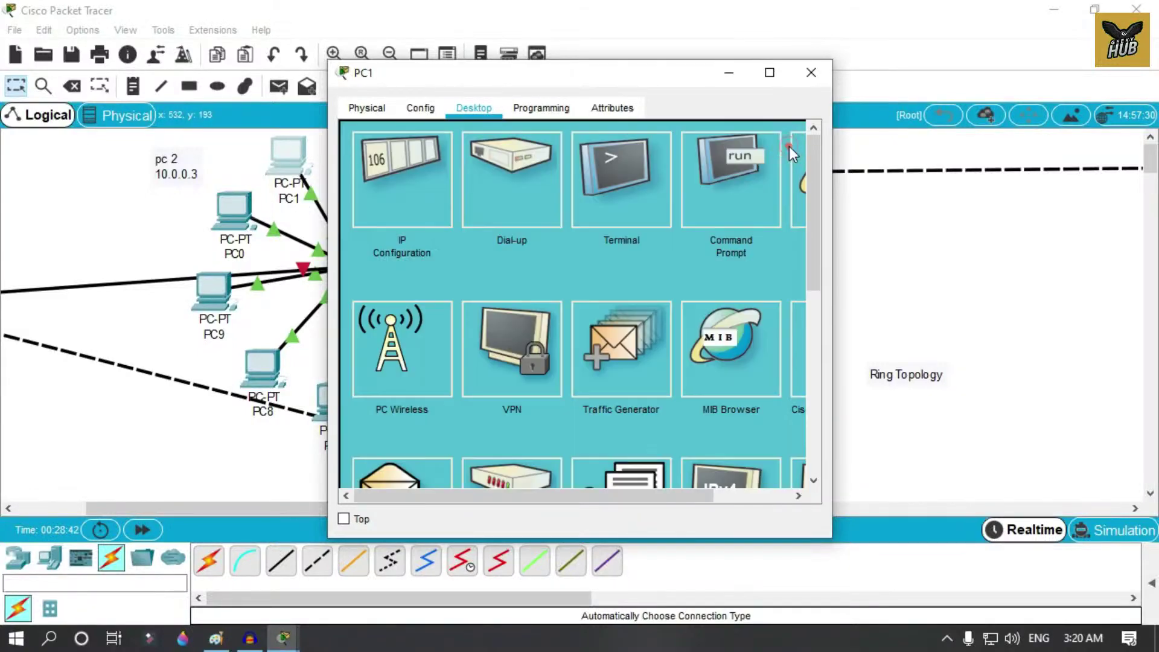
Check PC1's IP settings by running ipconfig in its command prompt.
left_click(742, 165)
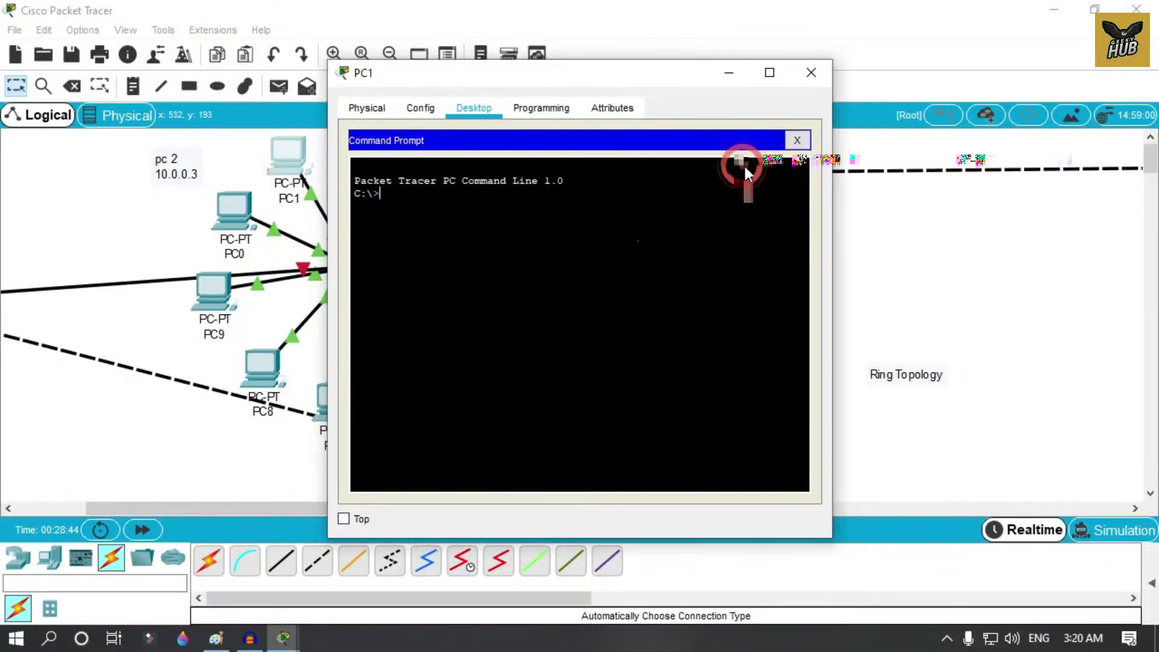
type("ipconfig")
key("Return")
left_click_drag(588, 257, 640, 258)
left_click(651, 260)
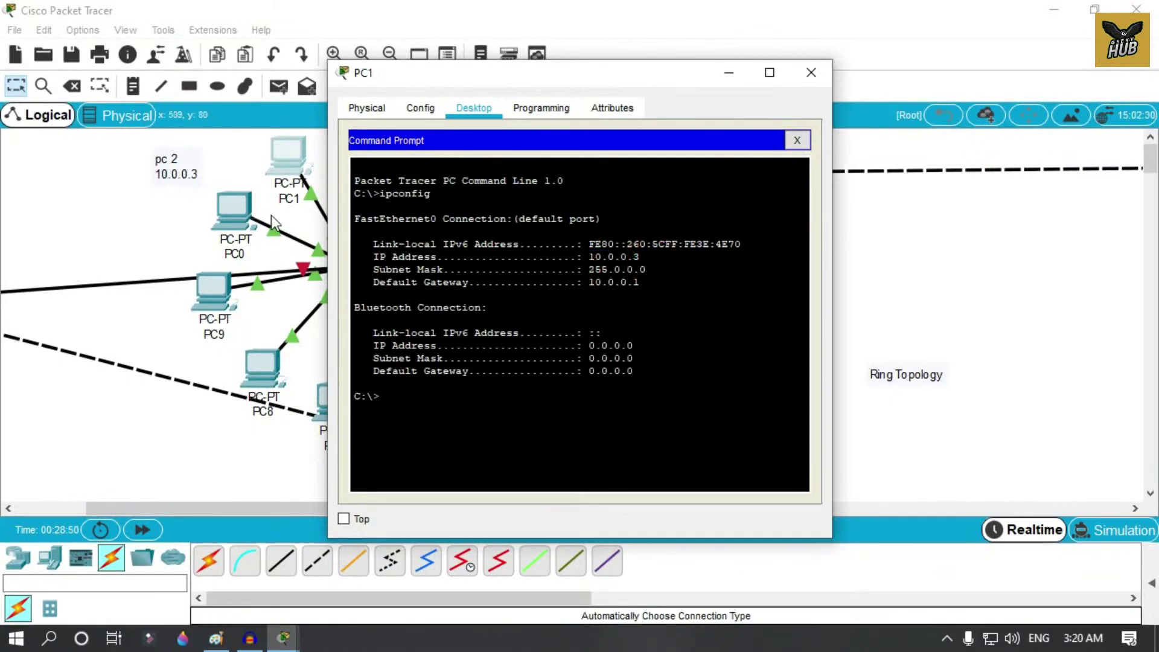
Give PC4 the static IP address 10.0.0.2 with subnet mask 255.0.0.0 and default gateway 10.0.0.1.
left_click(810, 72)
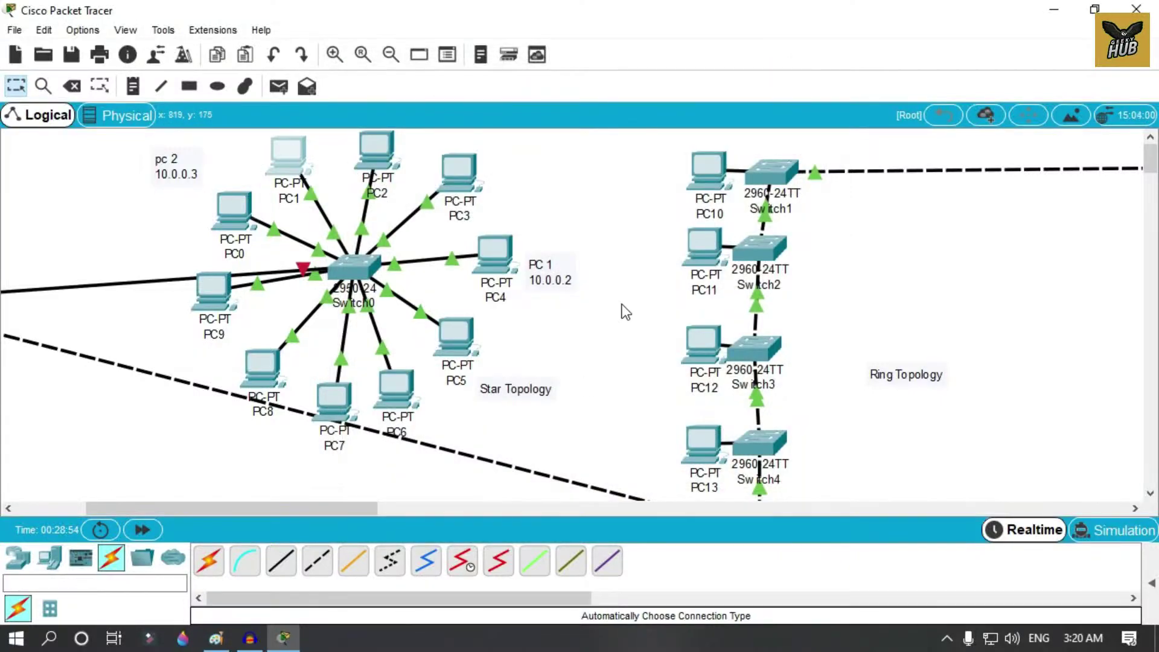
left_click_drag(605, 243, 535, 300)
left_click(584, 337)
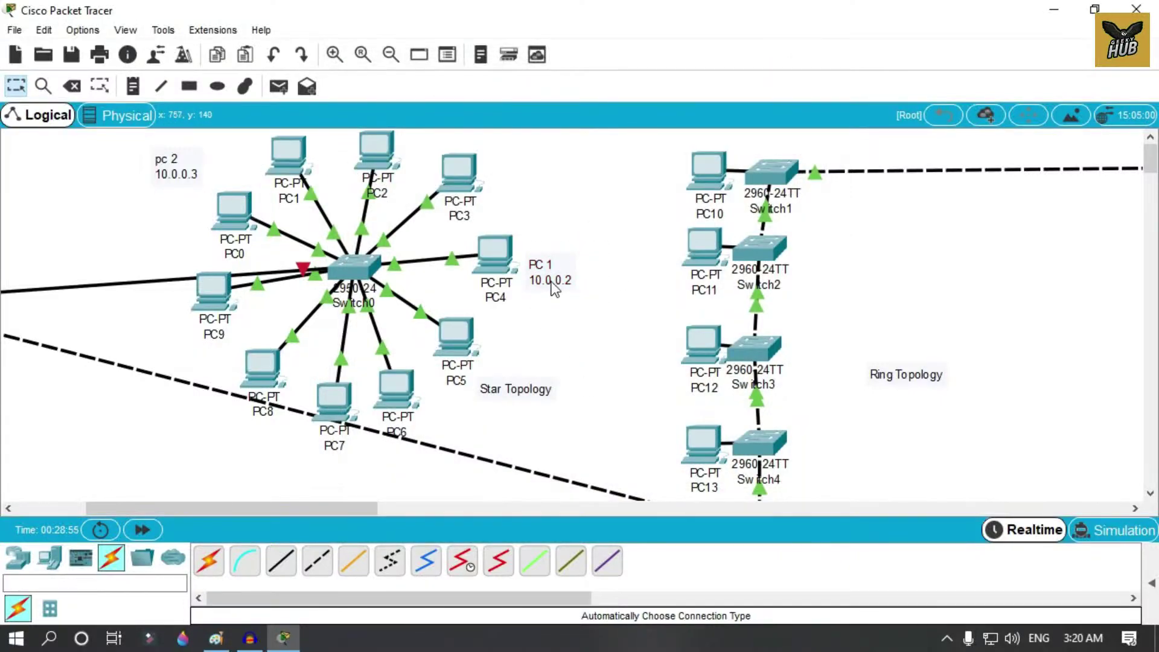
left_click(491, 253)
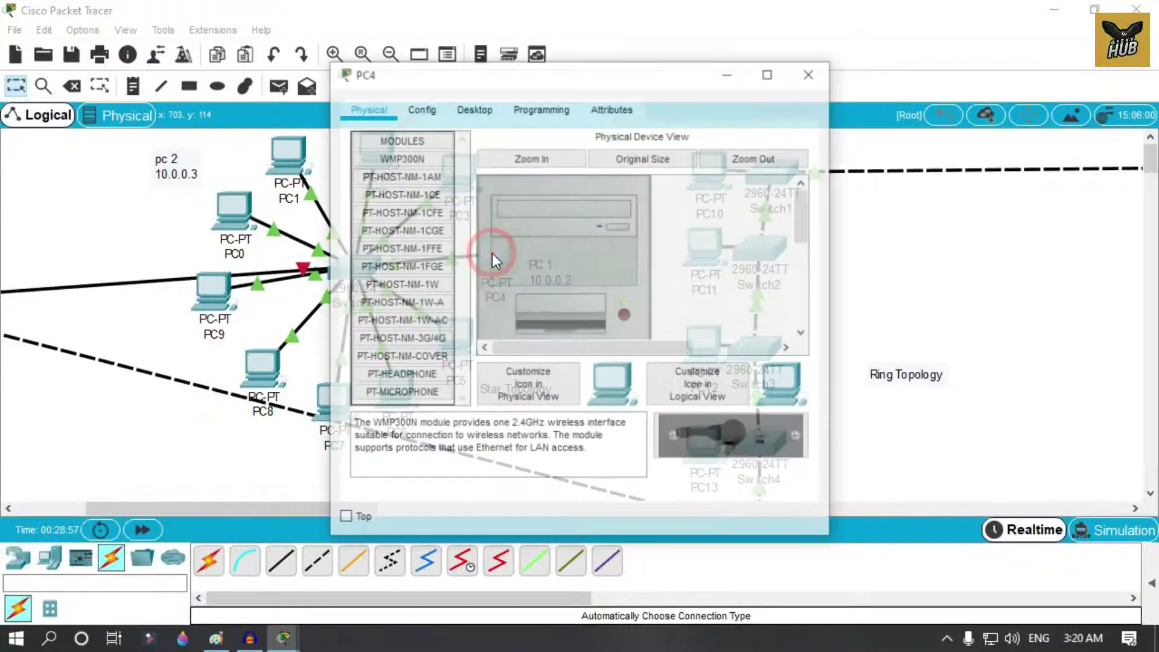
left_click(478, 116)
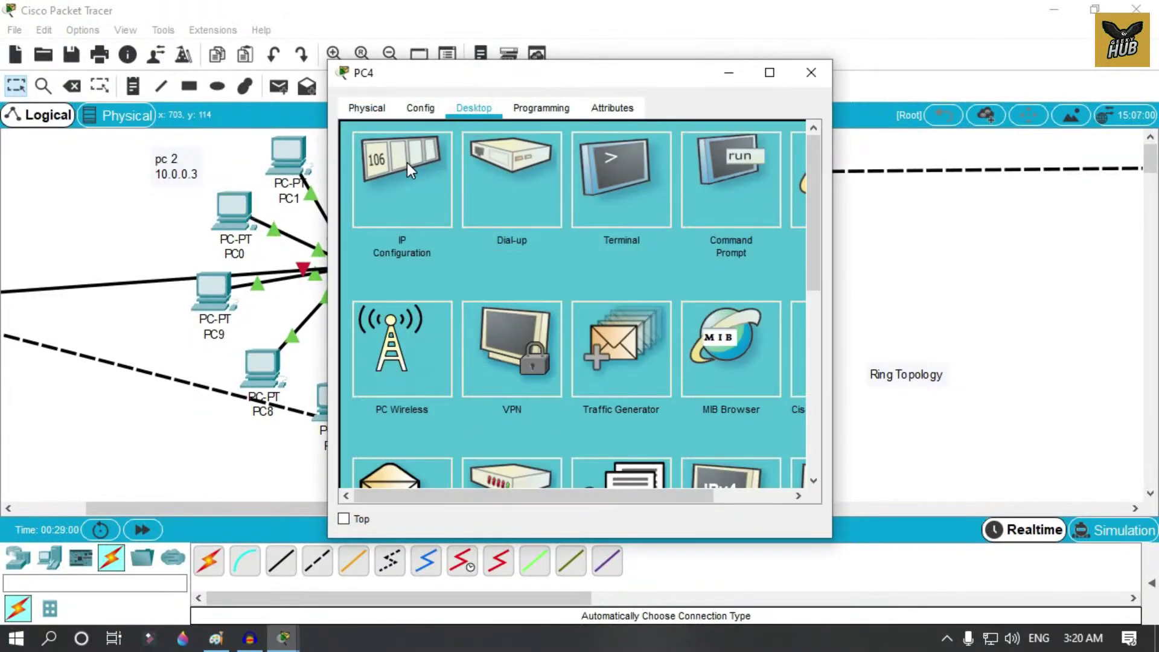
left_click(406, 162)
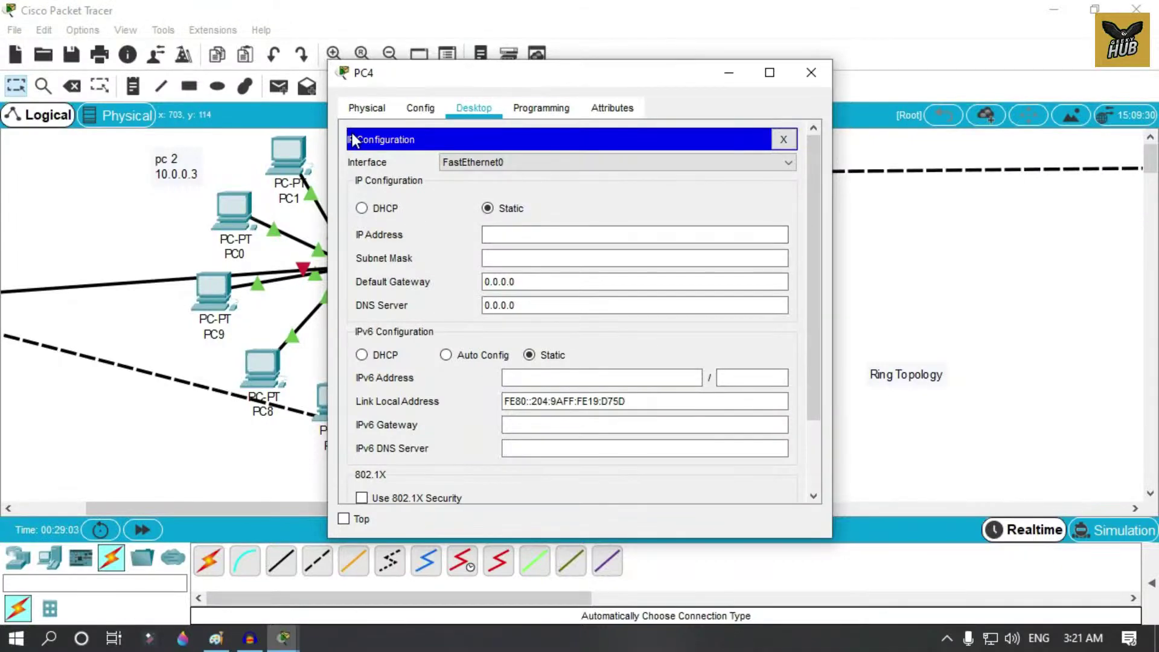
left_click(530, 228)
type("10.0.0.2")
left_click(520, 258)
triple_click(535, 281)
type("10.0.0.1")
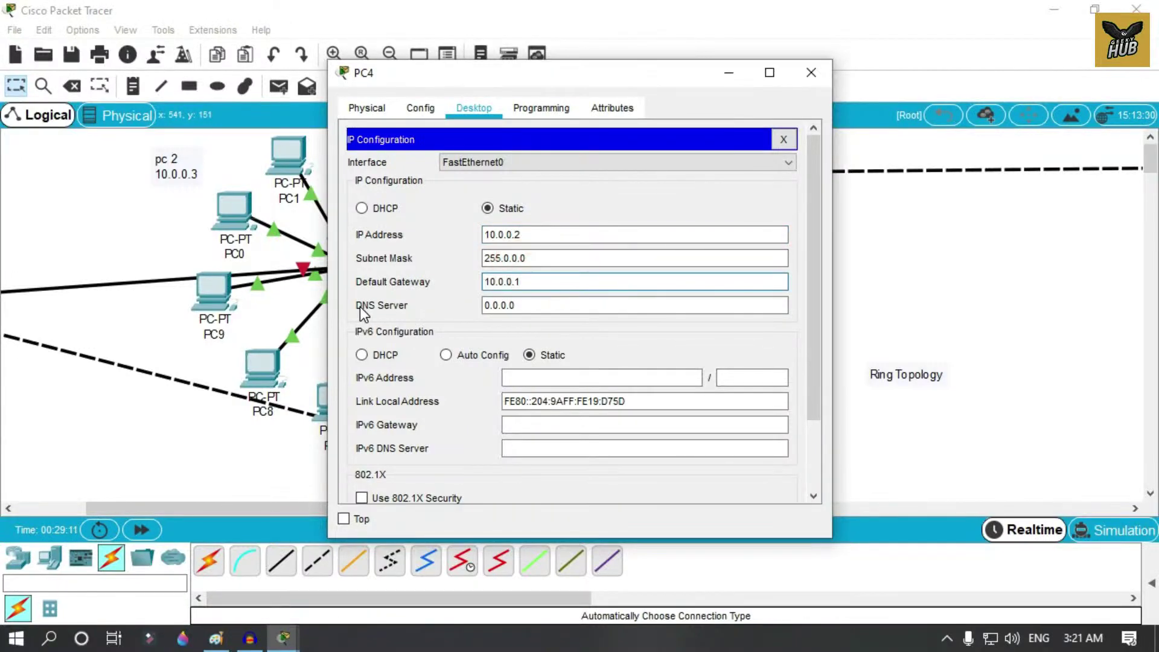
Check PC4's IP settings by running ipconfig in its command prompt.
left_click(782, 140)
left_click(757, 184)
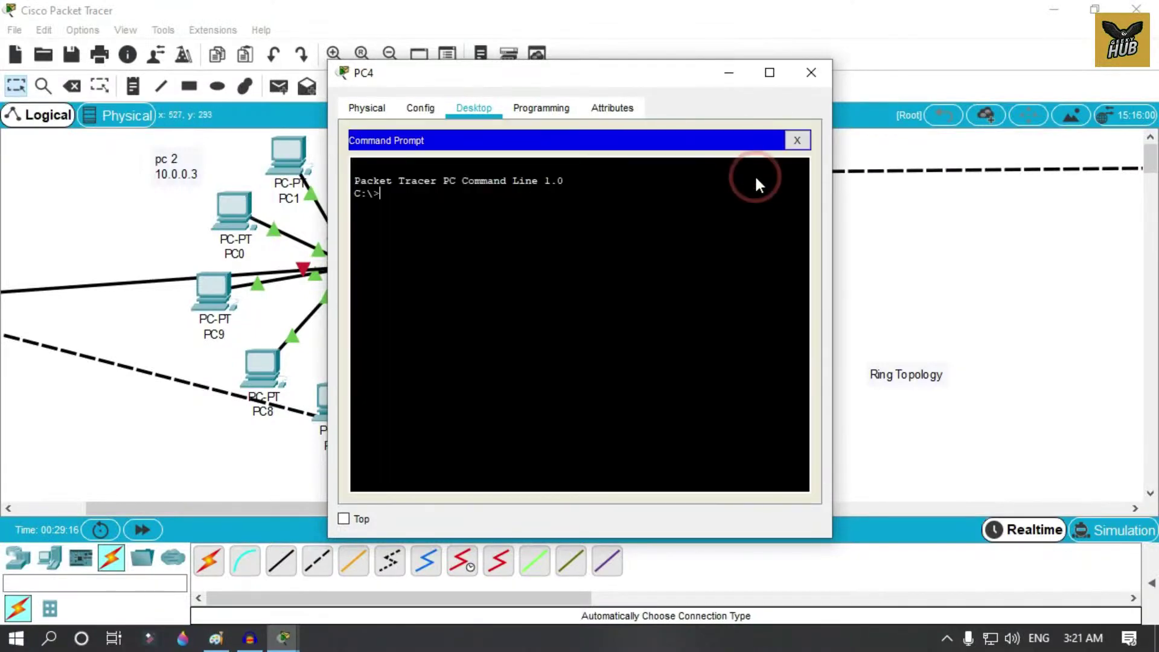
type("ipconf")
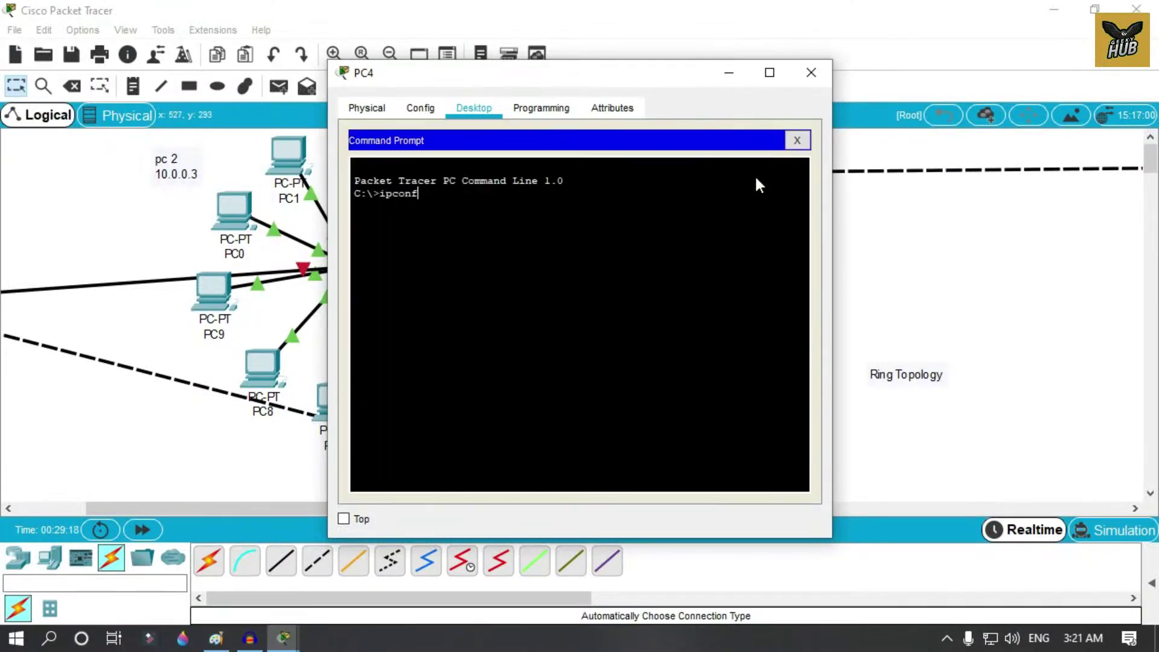
type("ig")
key("BackSpace")
key("BackSpace")
type("ig")
key("Return")
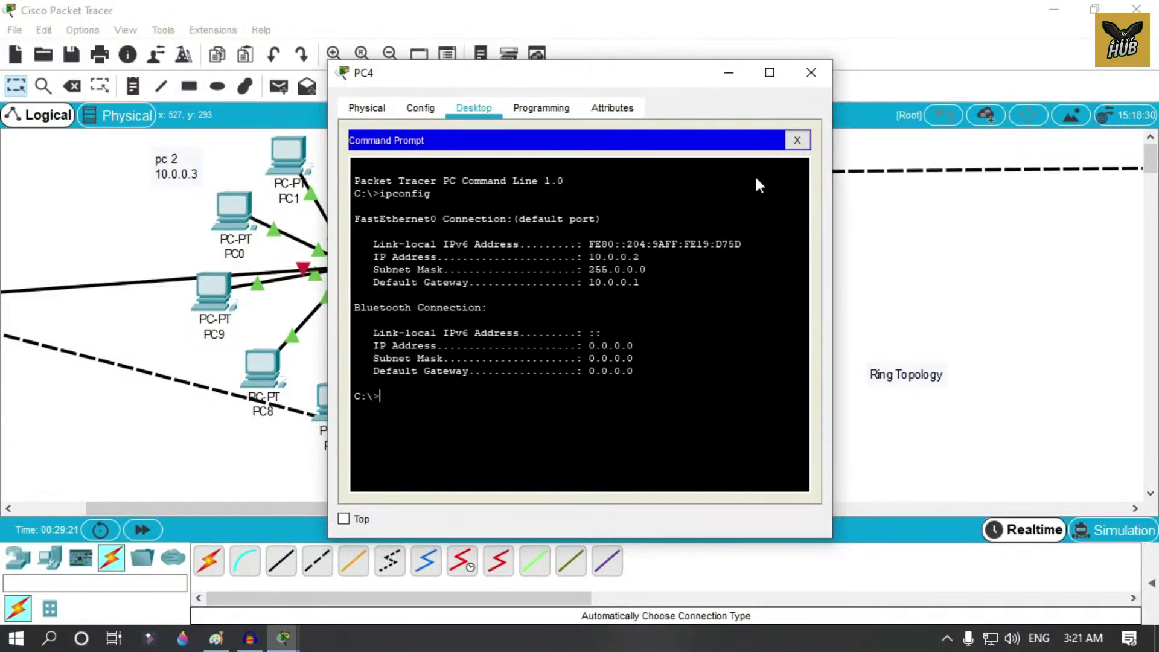
left_click_drag(592, 260, 638, 256)
left_click(632, 258)
left_click(468, 417)
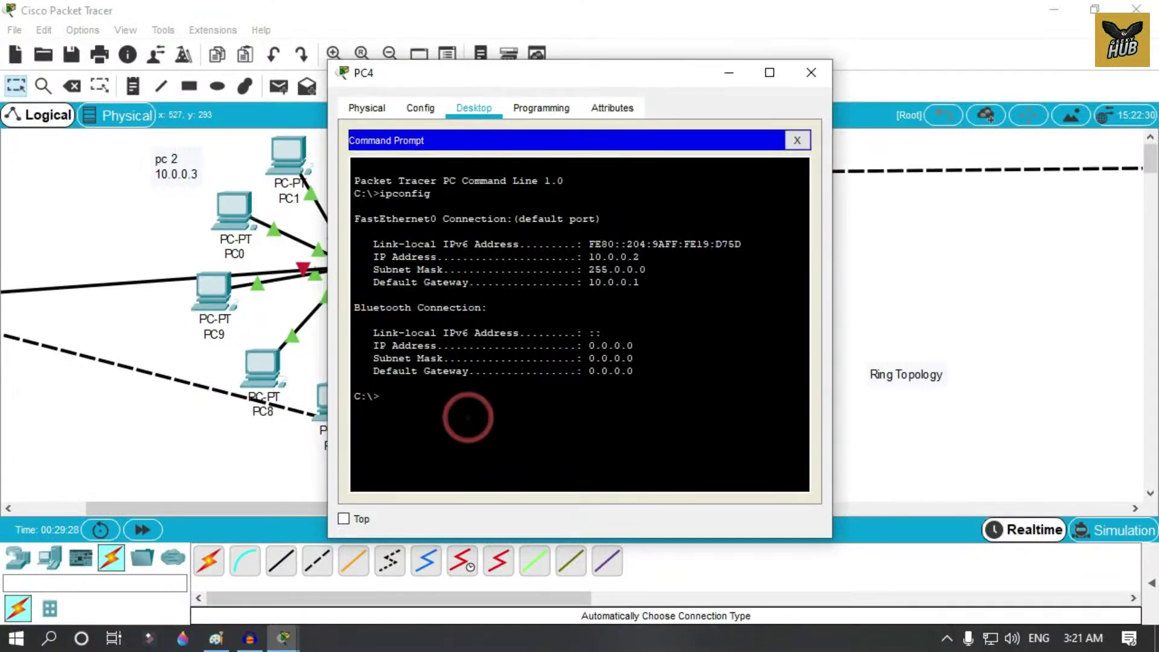
Try to ping 12 and 12.0.0.3 from PC4's command prompt and examine the packet statistics.
type("ping")
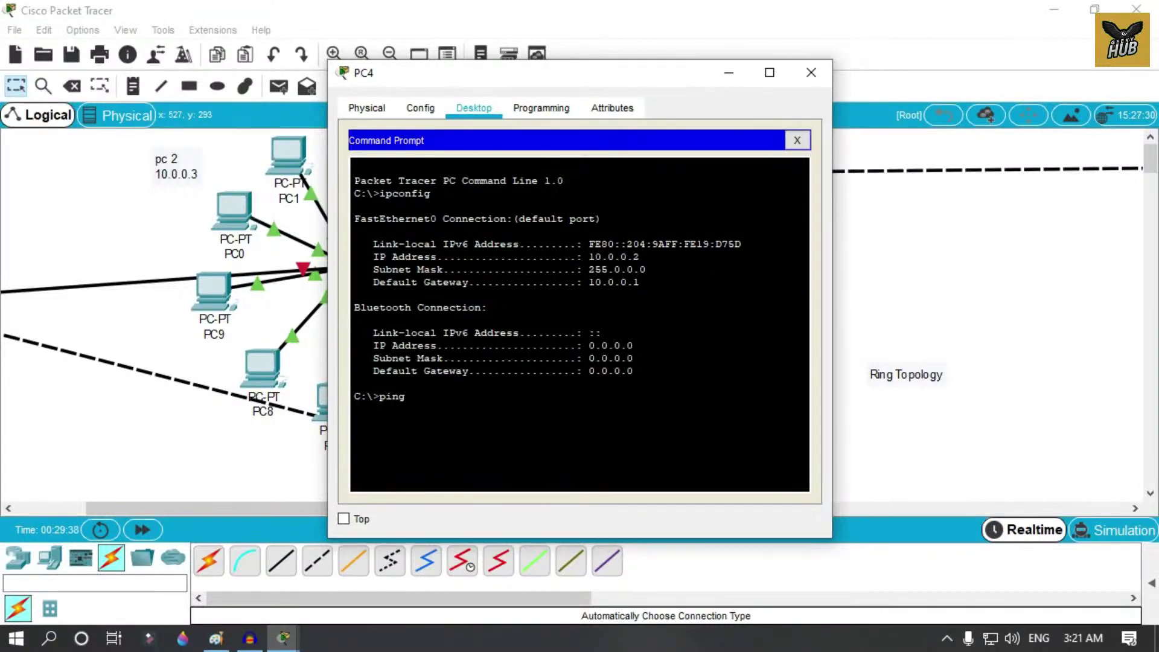
type("12")
key("Return")
key("Up")
type(".0.0.3")
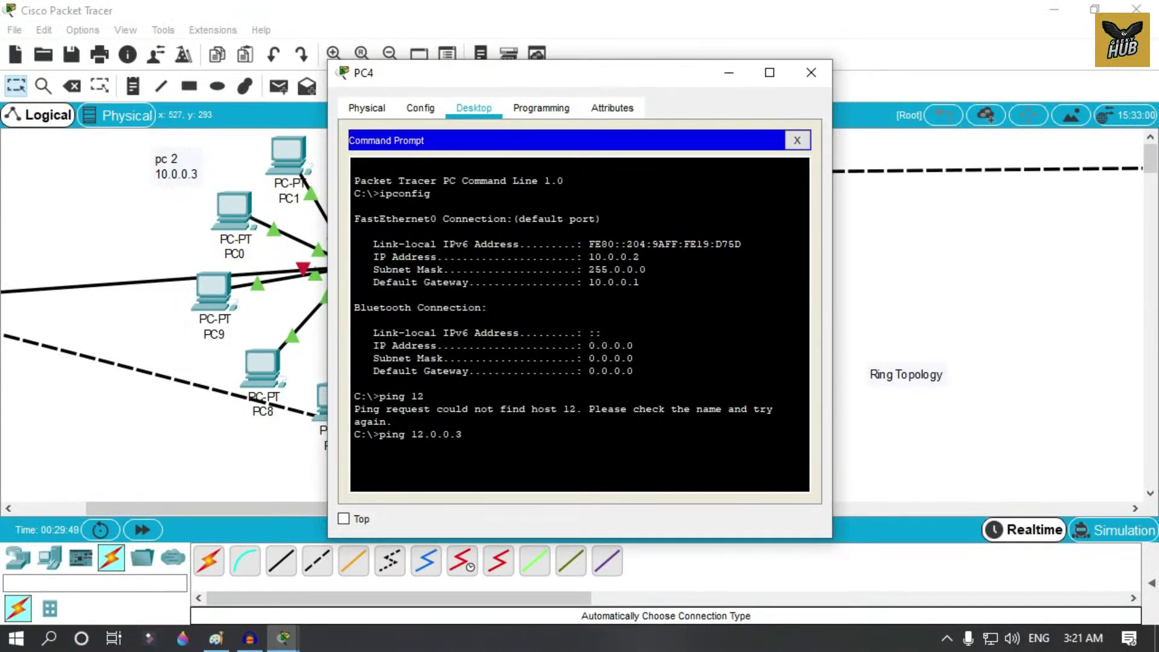
key("Return")
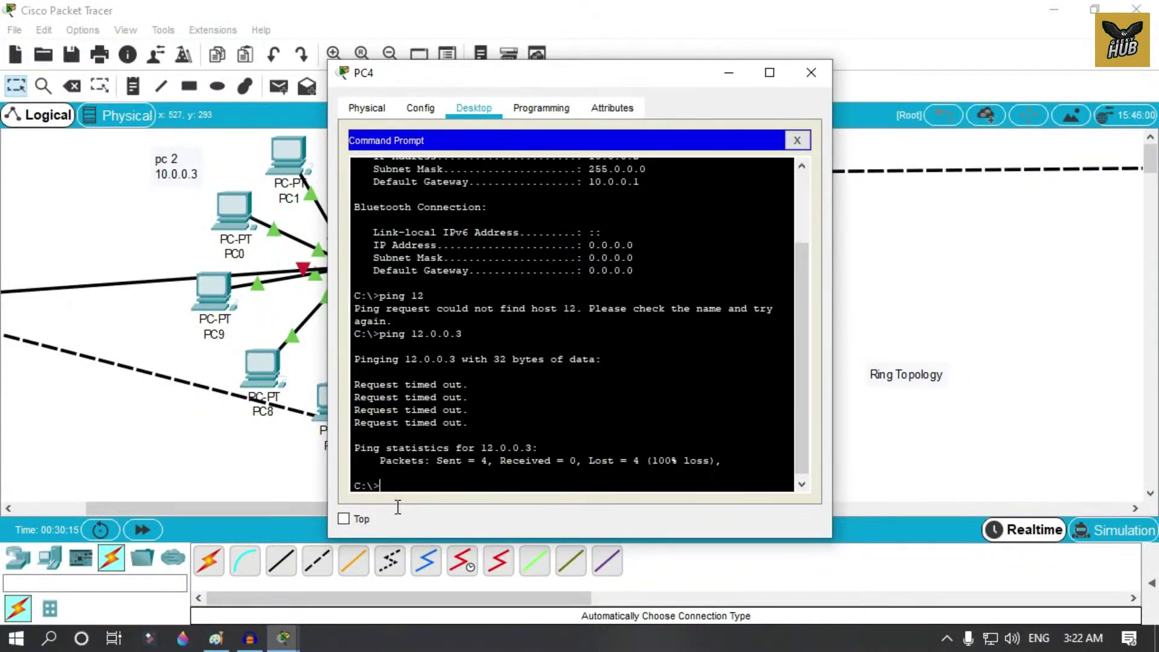
left_click_drag(550, 461, 576, 460)
left_click_drag(652, 461, 507, 450)
left_click(677, 462)
scroll(502, 450, "down", 1)
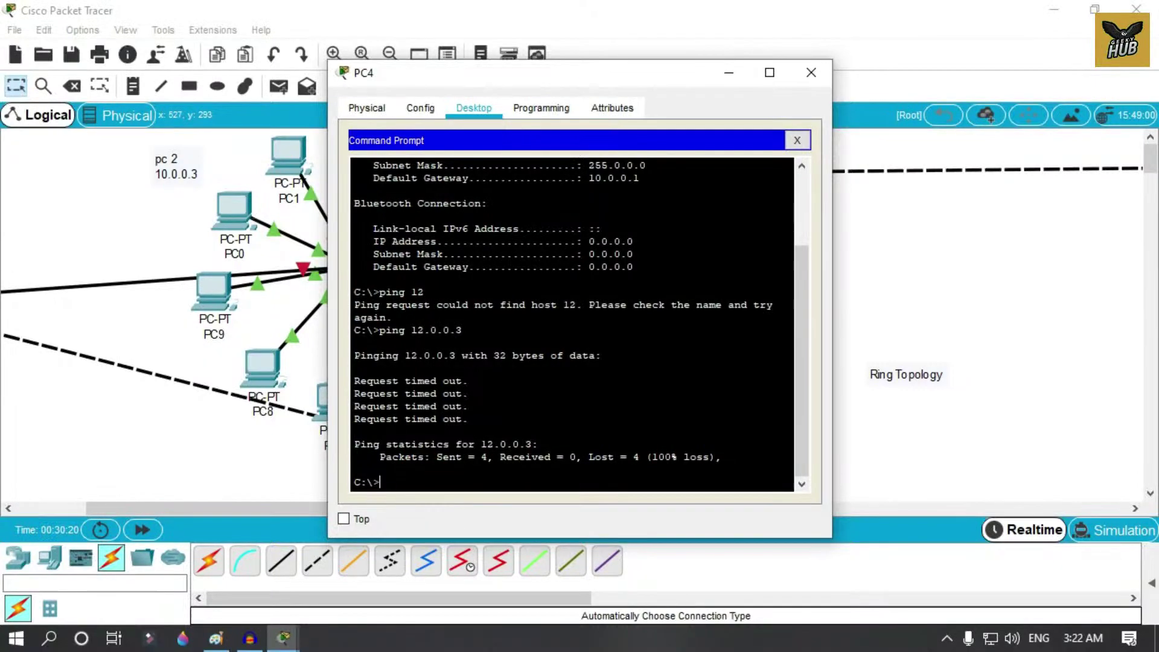
Test the connection from PC4 to PC1 by pinging 10.0.0.3, and examine the replies and packet statistics.
type("ping")
scroll(572, 324, "up", 3)
scroll(572, 324, "down", 3)
type("10.0.0.3")
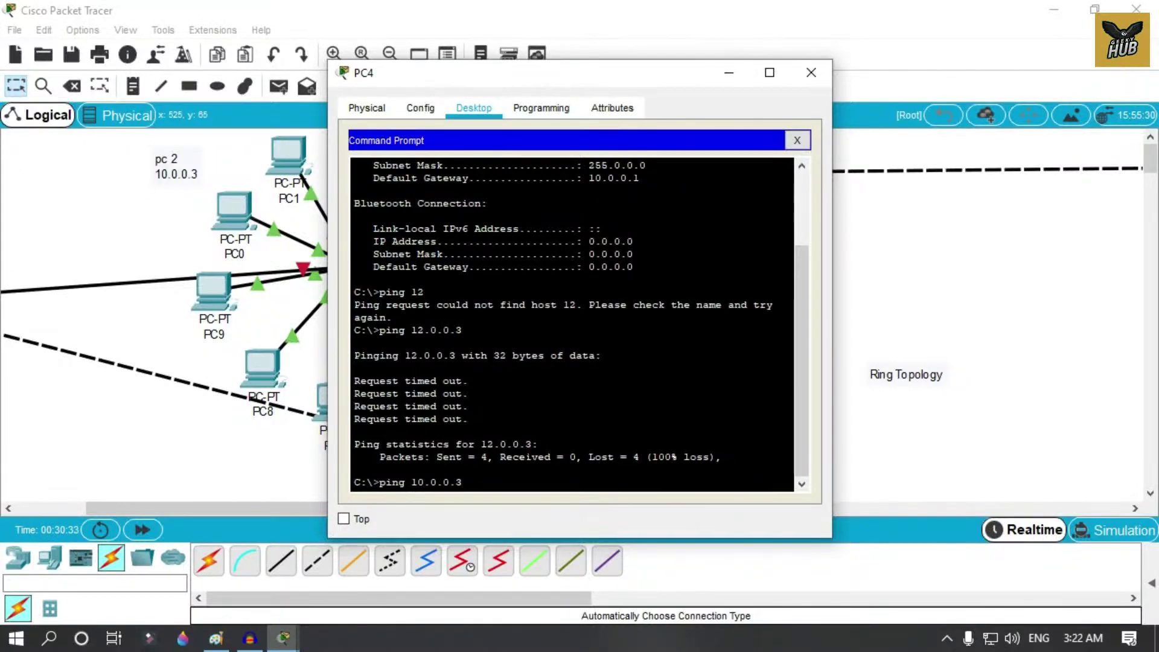
key("Return")
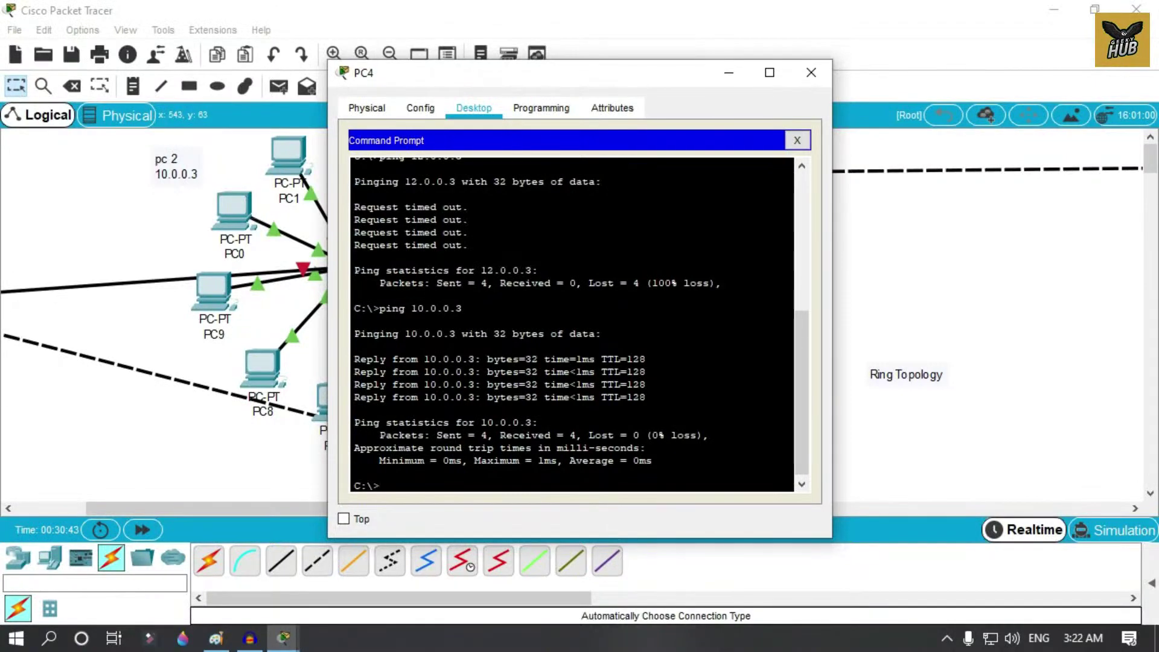
double_click(580, 359)
left_click(503, 435)
triple_click(671, 438)
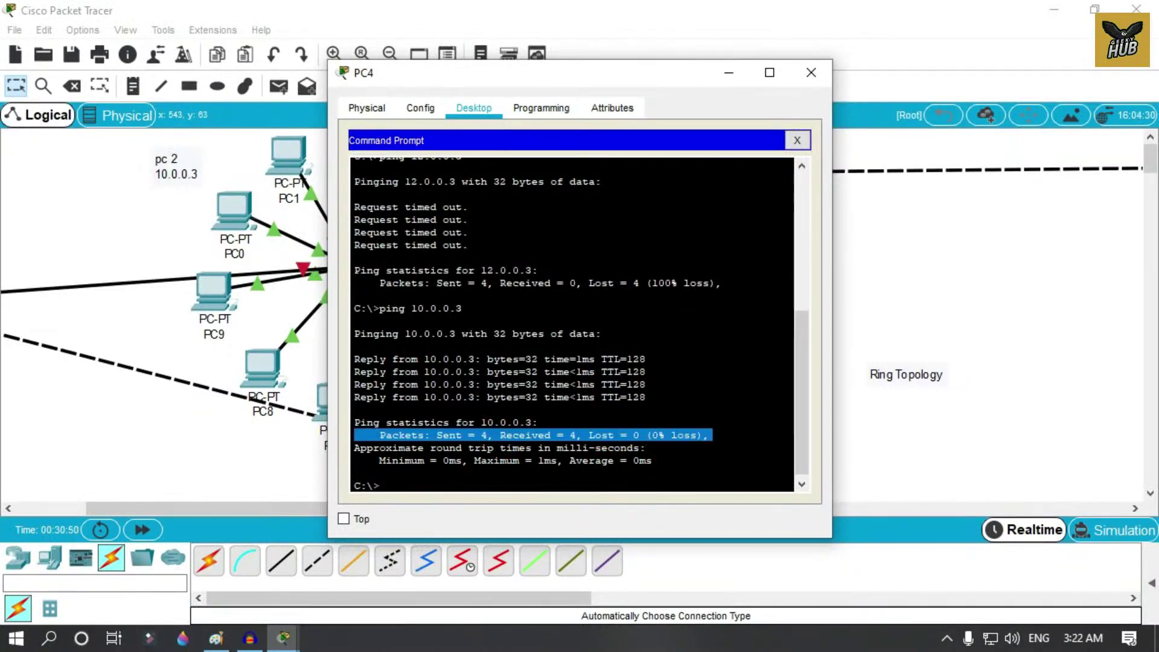
left_click(810, 74)
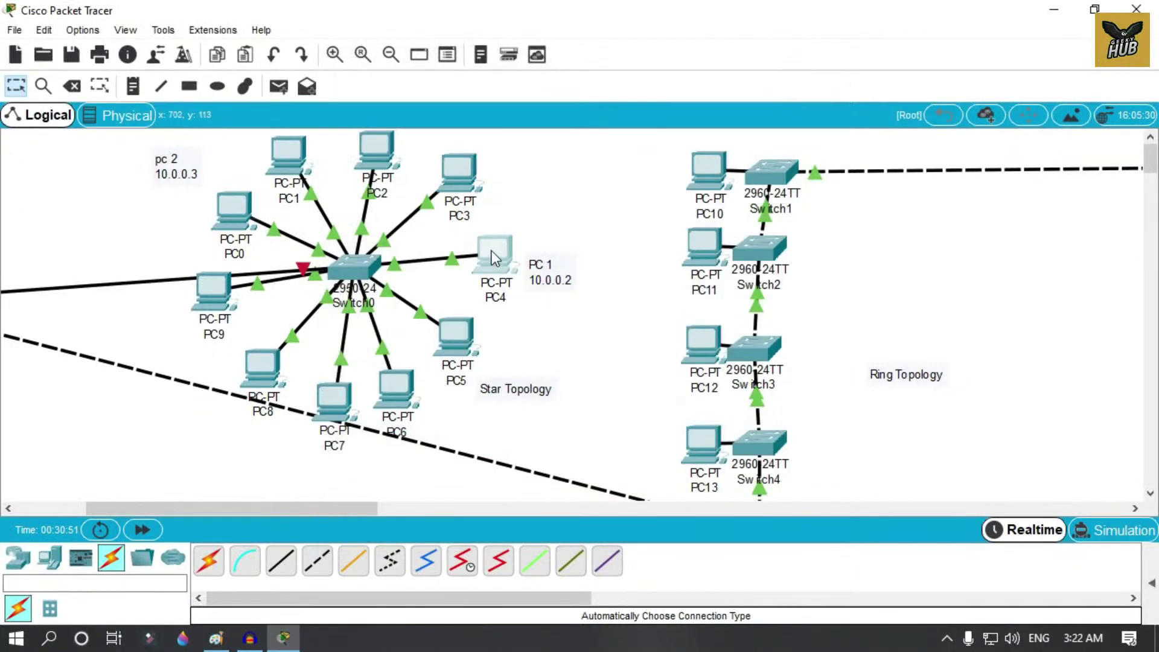
Examine the star topology around Switch0, including the two PCs labelled with IP addresses.
left_click_drag(624, 219, 469, 284)
left_click_drag(217, 152, 301, 167)
left_click(562, 167)
left_click_drag(563, 167, 228, 393)
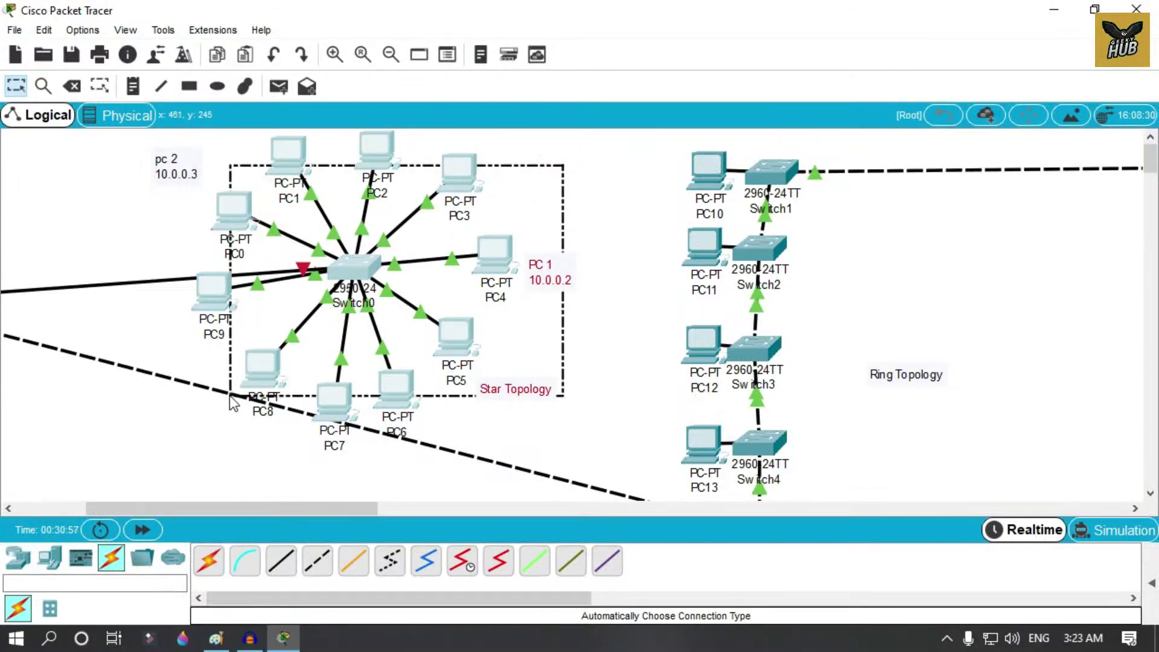
left_click(201, 457)
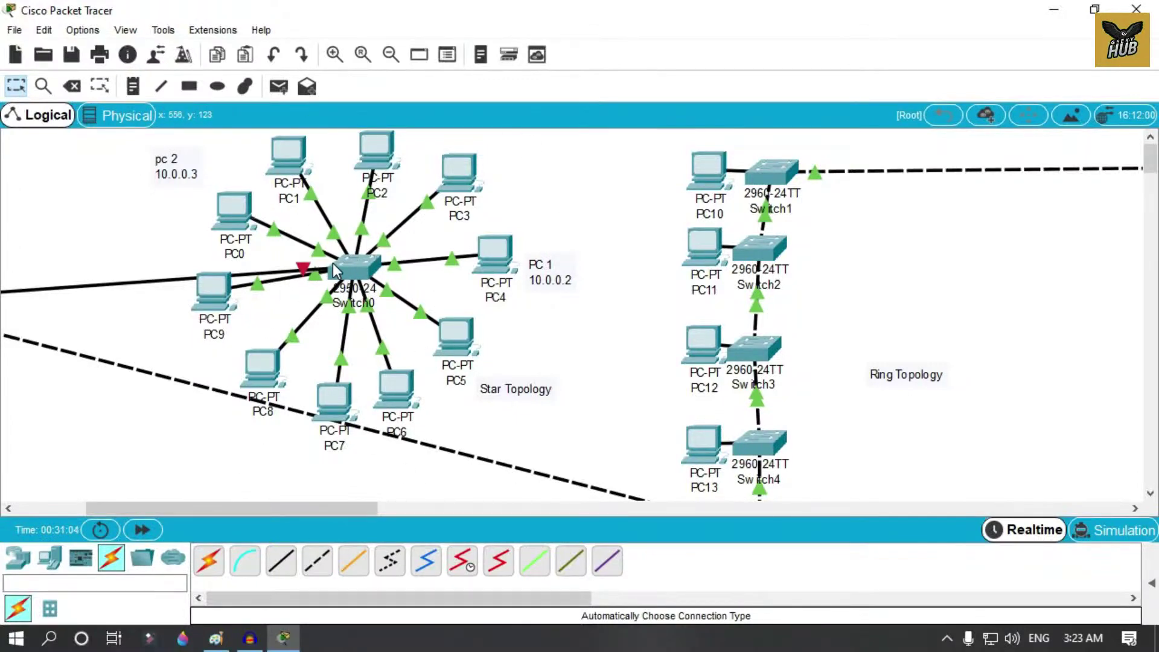
mouse_move(372, 278)
left_click_drag(545, 226, 476, 308)
left_click_drag(605, 316, 698, 393)
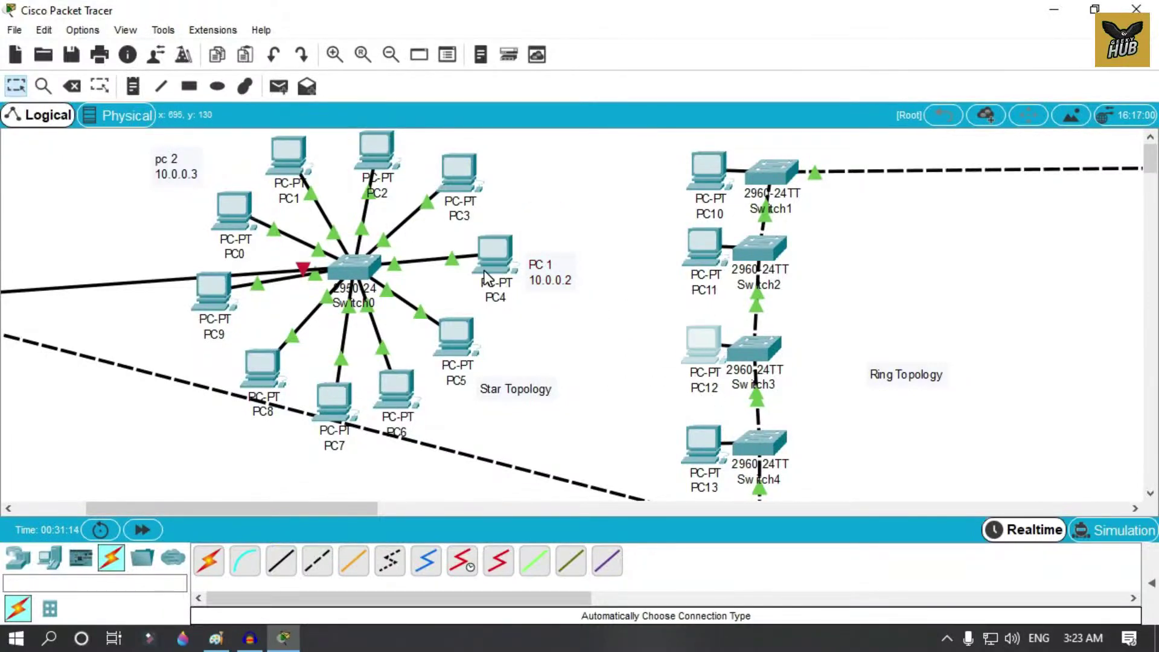
Look over the whole network, from the router and star topology to the ring topology and the laptops on the bus.
scroll(486, 275, "down", 3)
left_click(390, 60)
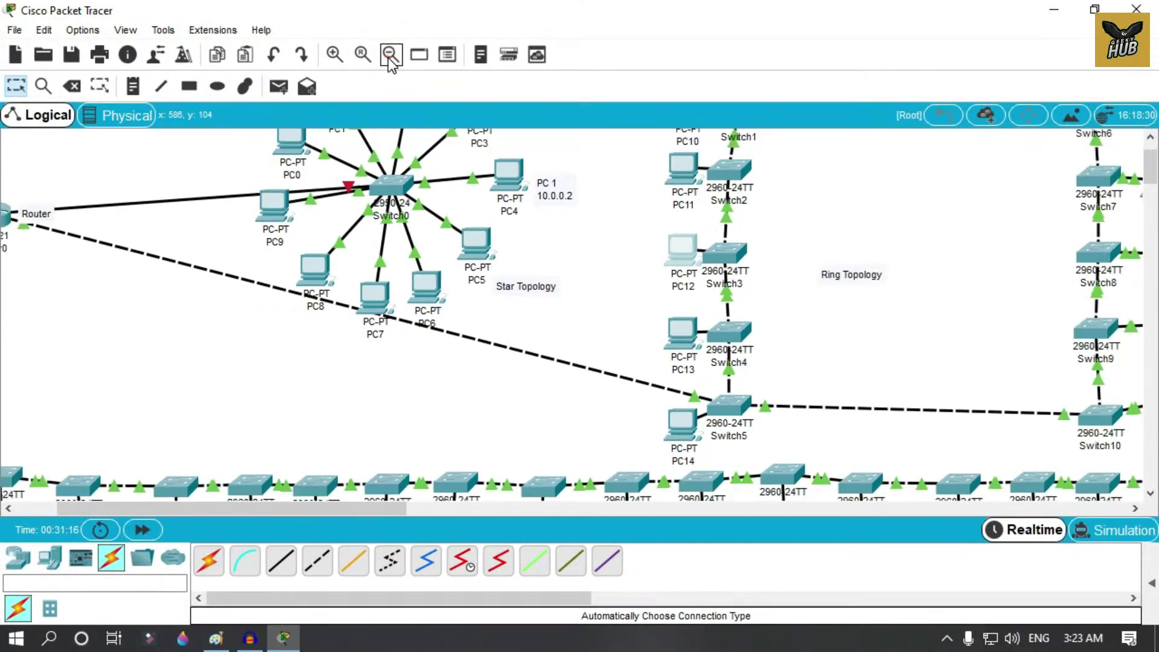
left_click(390, 59)
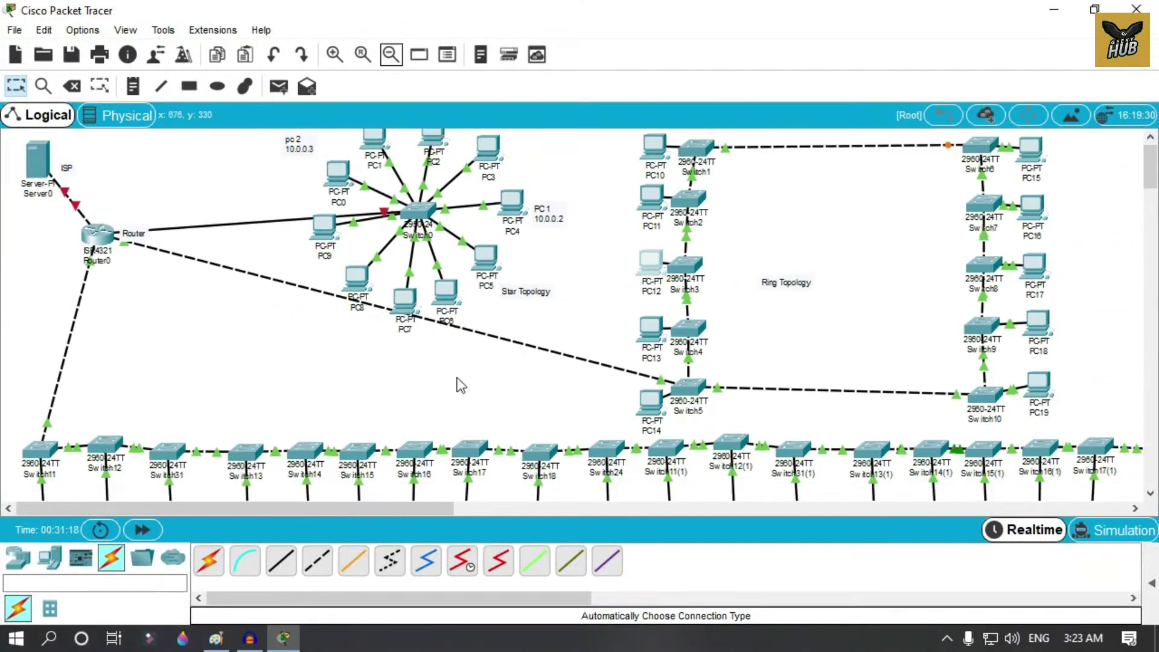
left_click(225, 349)
left_click_drag(162, 187, 71, 300)
left_click_drag(149, 191, 90, 292)
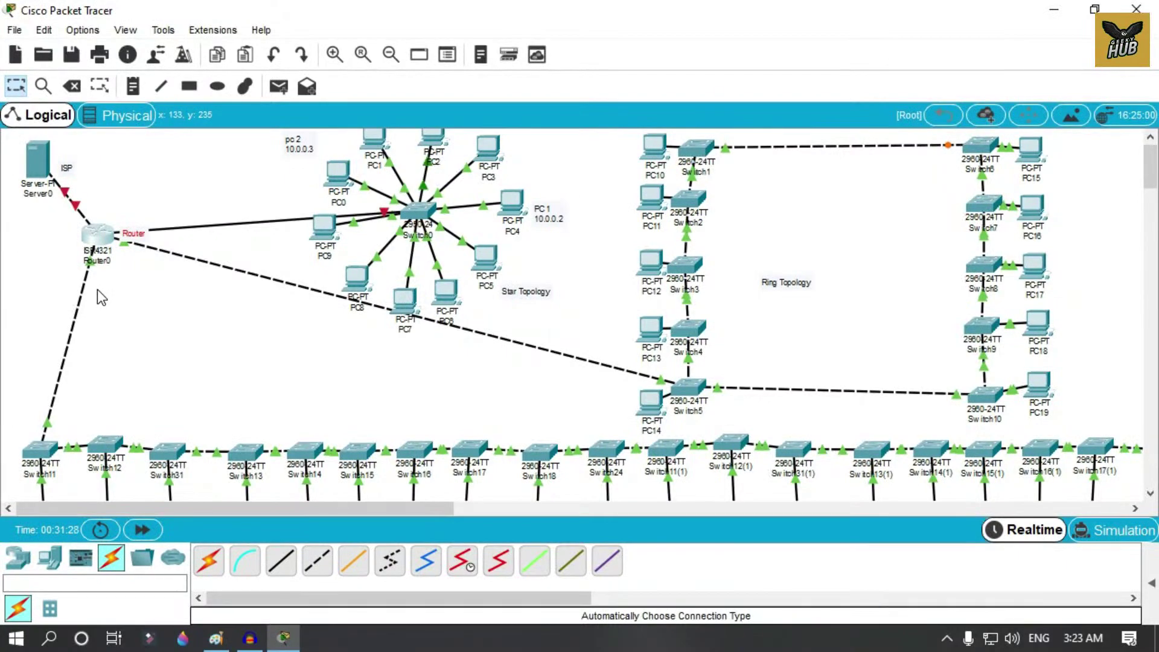
scroll(96, 295, "down", 3)
scroll(97, 295, "up", 4)
left_click(168, 277)
left_click(1090, 330)
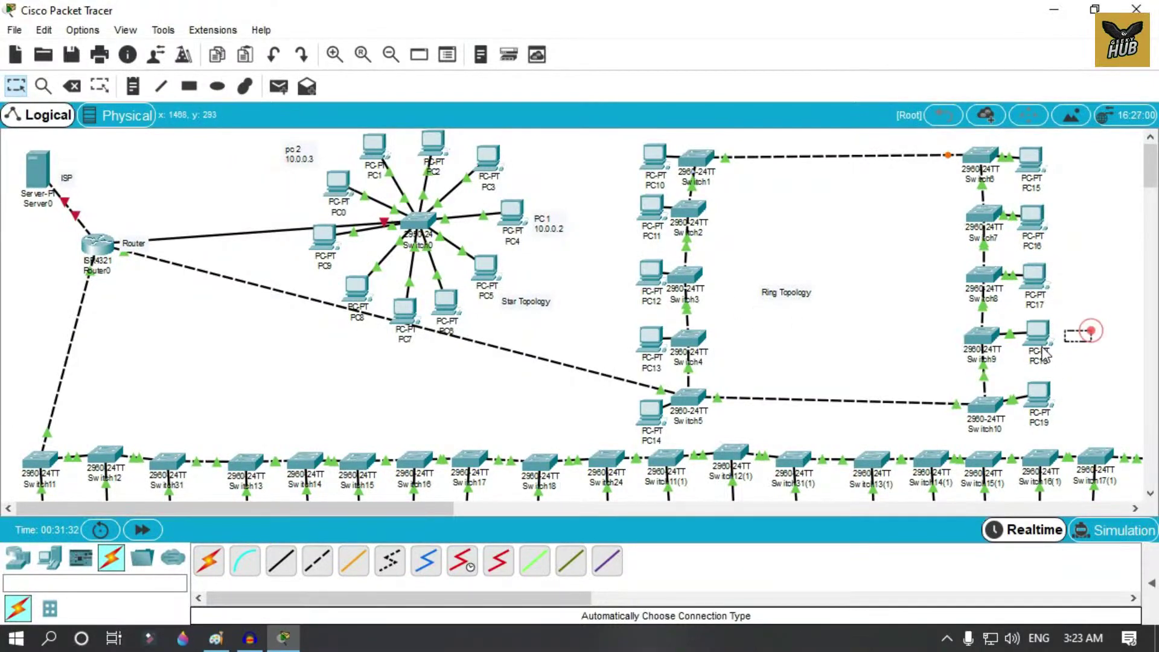
scroll(1026, 365, "down", 3)
left_click_drag(996, 423, 1003, 409)
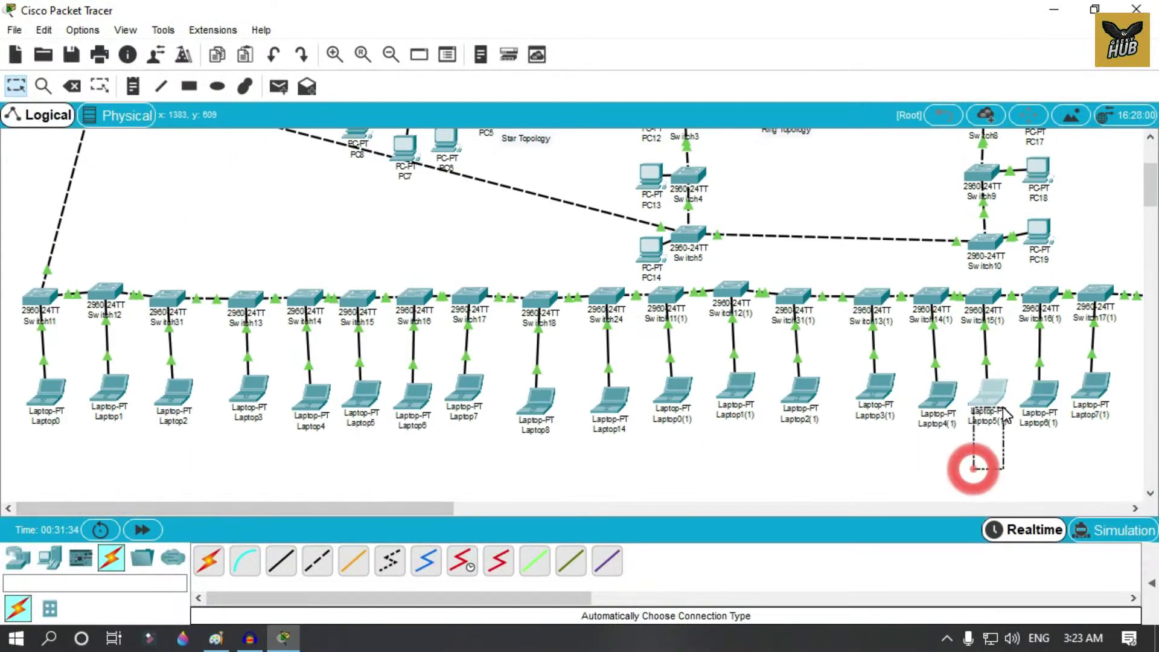
left_click_drag(388, 483, 564, 446)
scroll(563, 446, "up", 3)
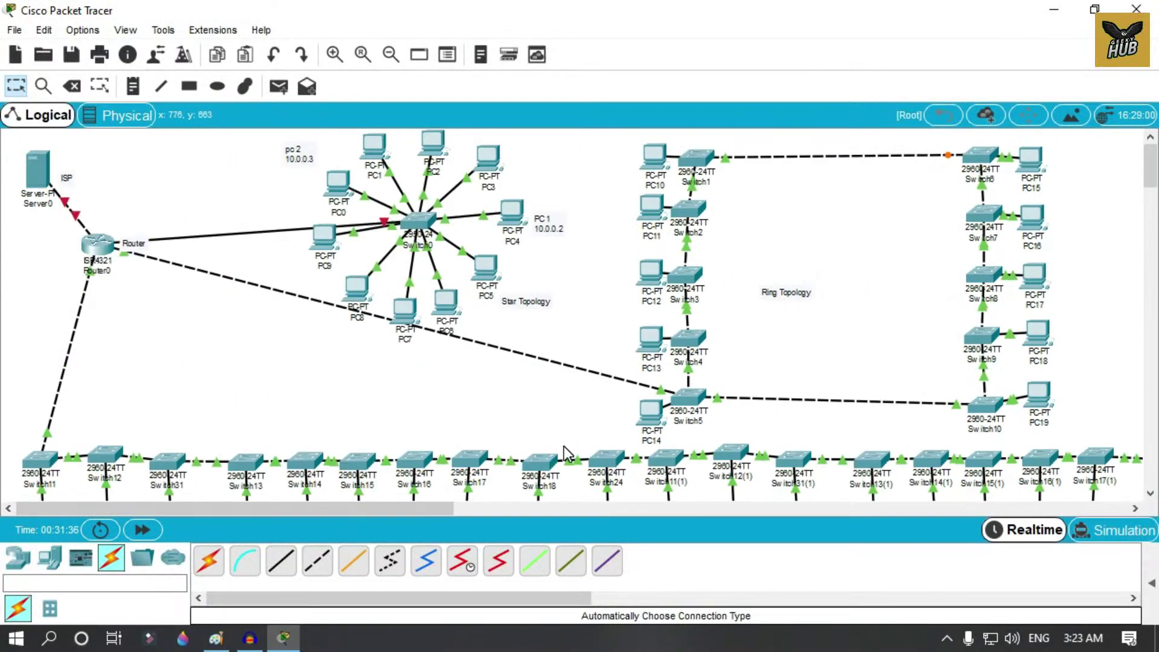
left_click_drag(585, 183, 498, 276)
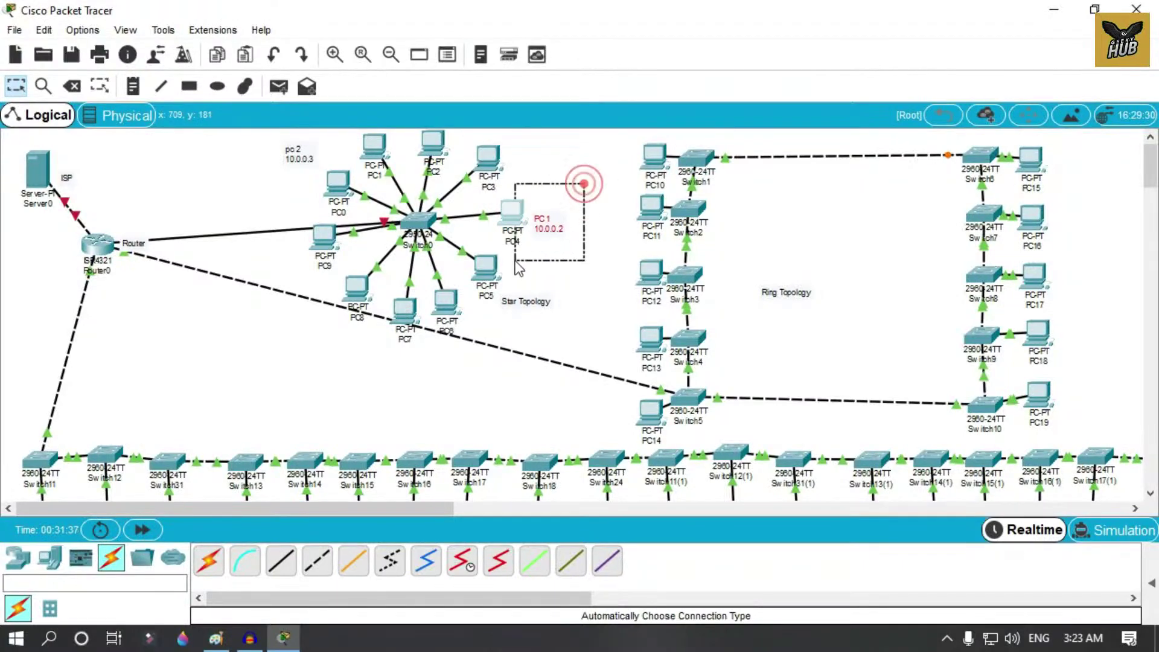
left_click(585, 292)
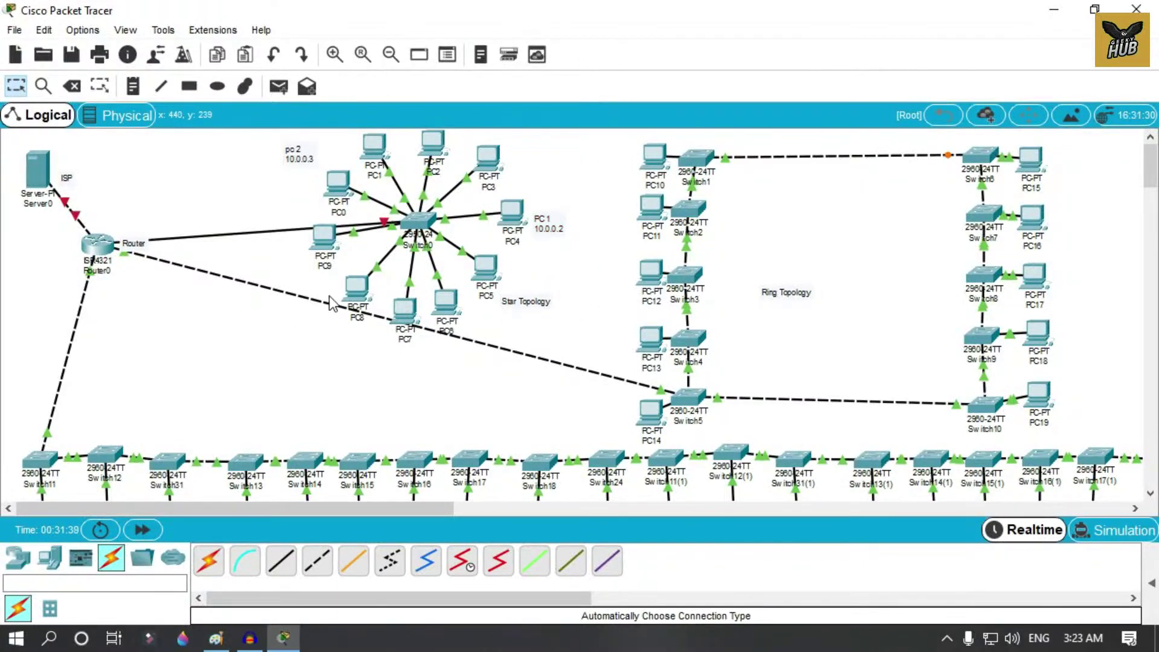
Examine how Router0 links the ISP server with the star, ring and bus sections.
left_click_drag(564, 193, 551, 262)
left_click_drag(1086, 161, 513, 423)
left_click_drag(161, 181, 509, 426)
left_click(336, 382)
left_click_drag(175, 181, 87, 326)
left_click(168, 345)
left_click_drag(266, 208, 85, 289)
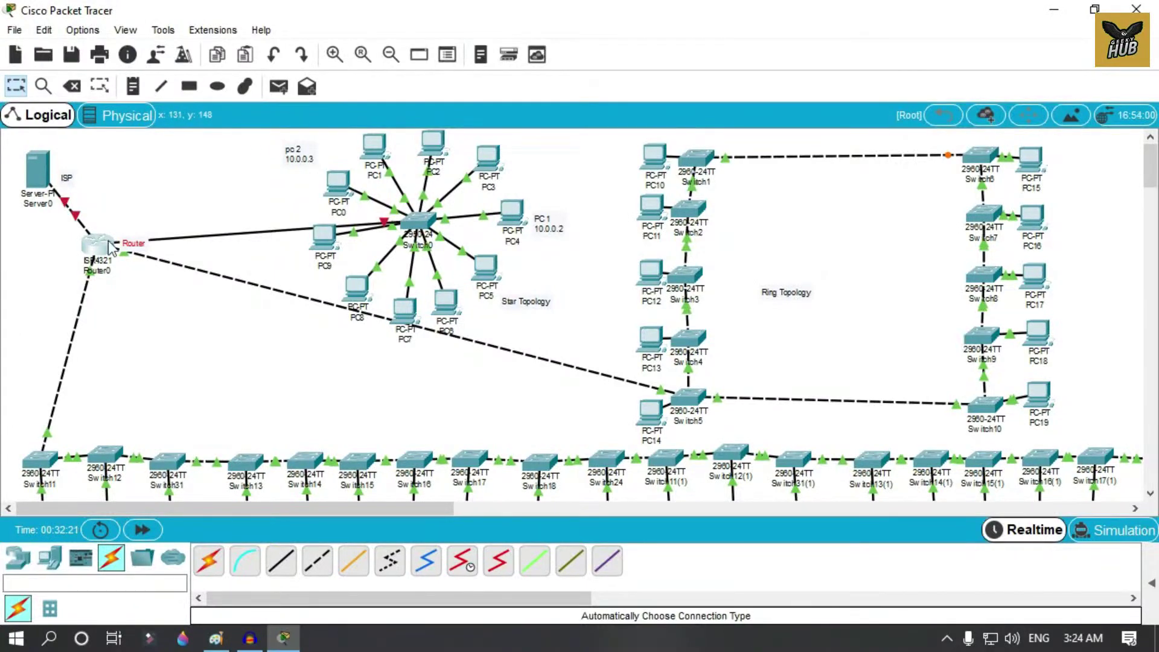
left_click_drag(134, 212, 75, 291)
left_click_drag(130, 187, 54, 323)
left_click_drag(271, 256, 328, 234)
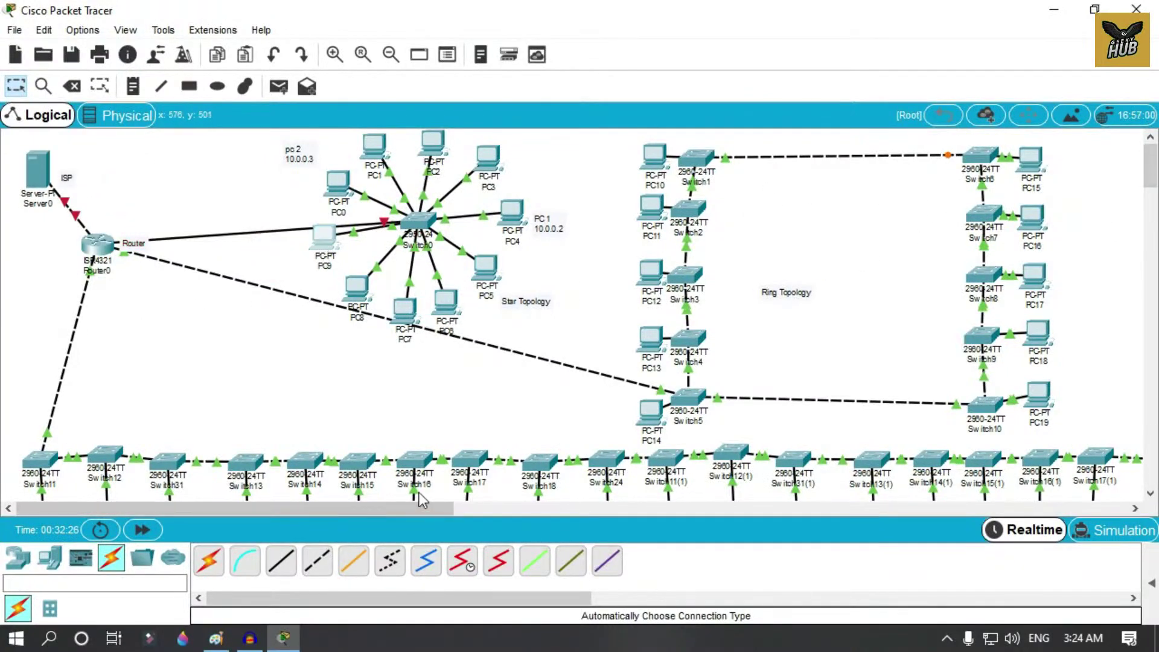
Review the star, ring and bus sections one after another as the three floors of the network.
left_click(581, 150)
left_click_drag(571, 164, 284, 346)
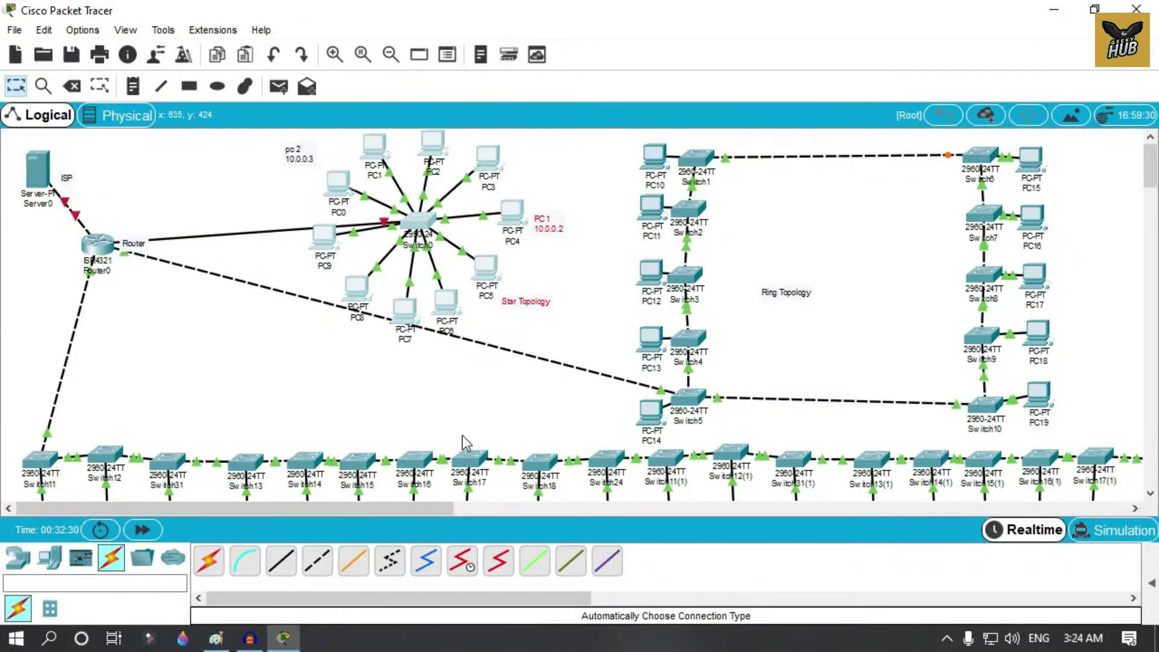
left_click_drag(547, 156, 322, 317)
left_click(481, 396)
left_click_drag(625, 158, 1075, 440)
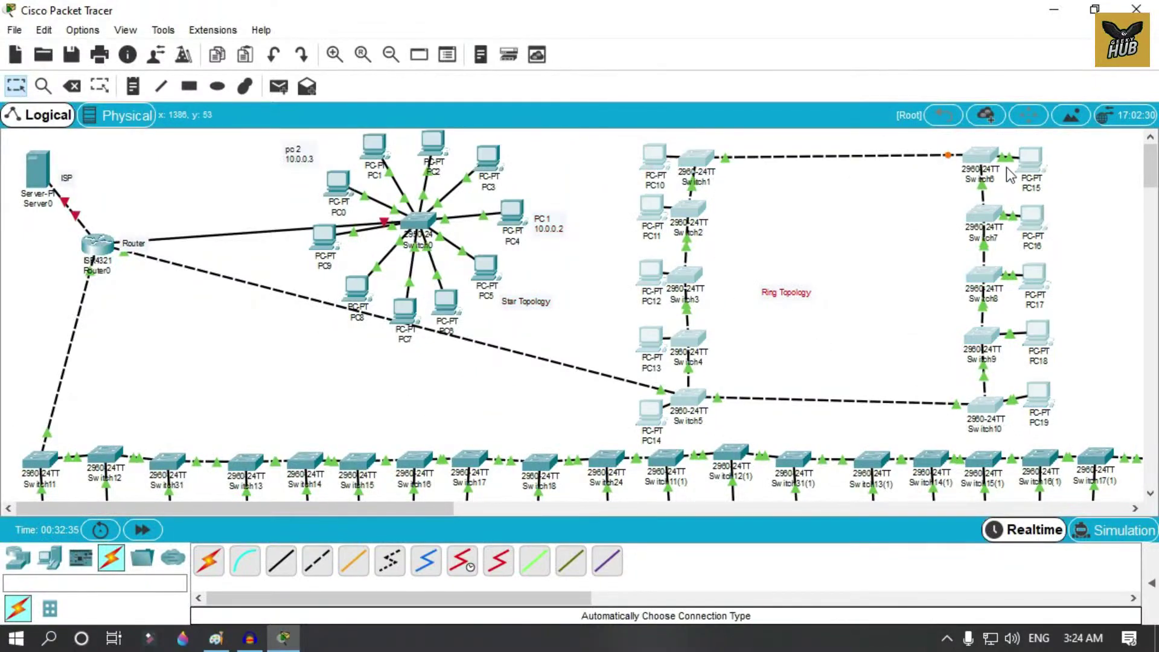
left_click_drag(554, 139, 344, 320)
scroll(343, 328, "down", 3)
left_click_drag(87, 461, 1126, 300)
left_click(968, 436)
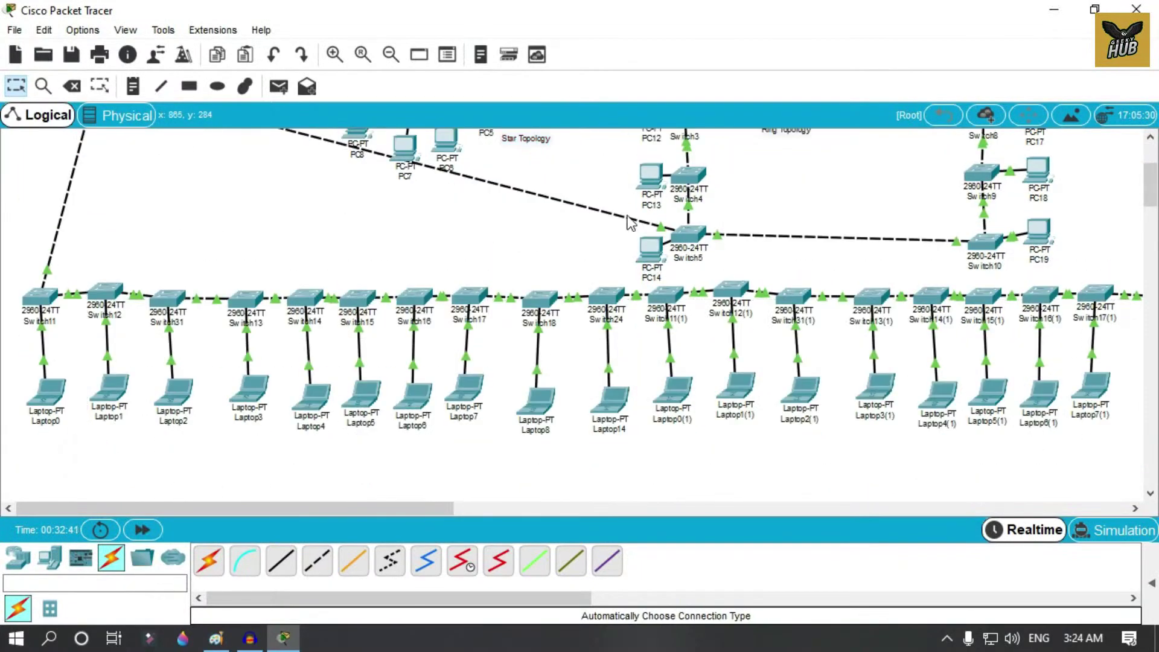
scroll(631, 253, "up", 3)
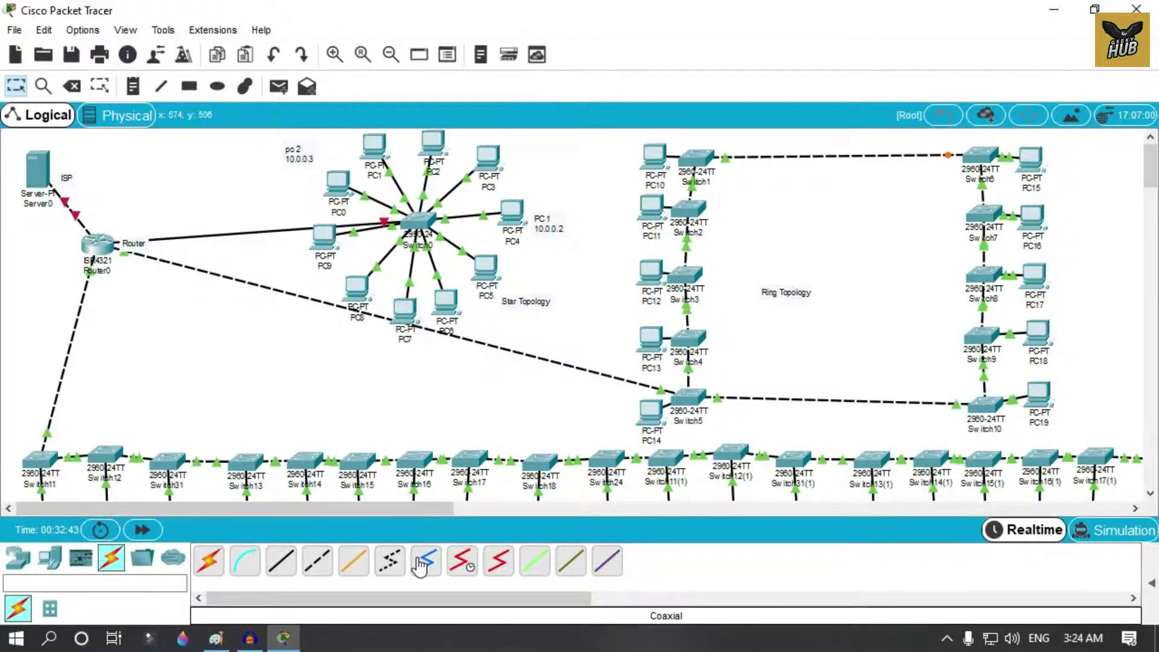
left_click_drag(186, 192, 178, 210)
left_click_drag(118, 311, 97, 338)
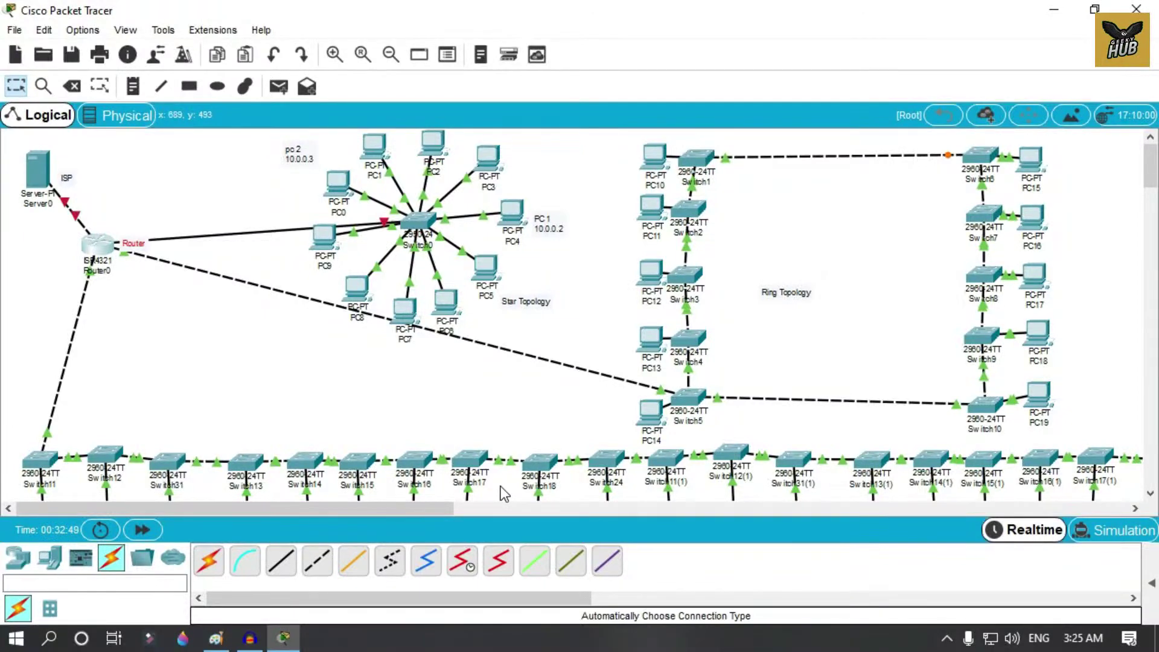
left_click(305, 379)
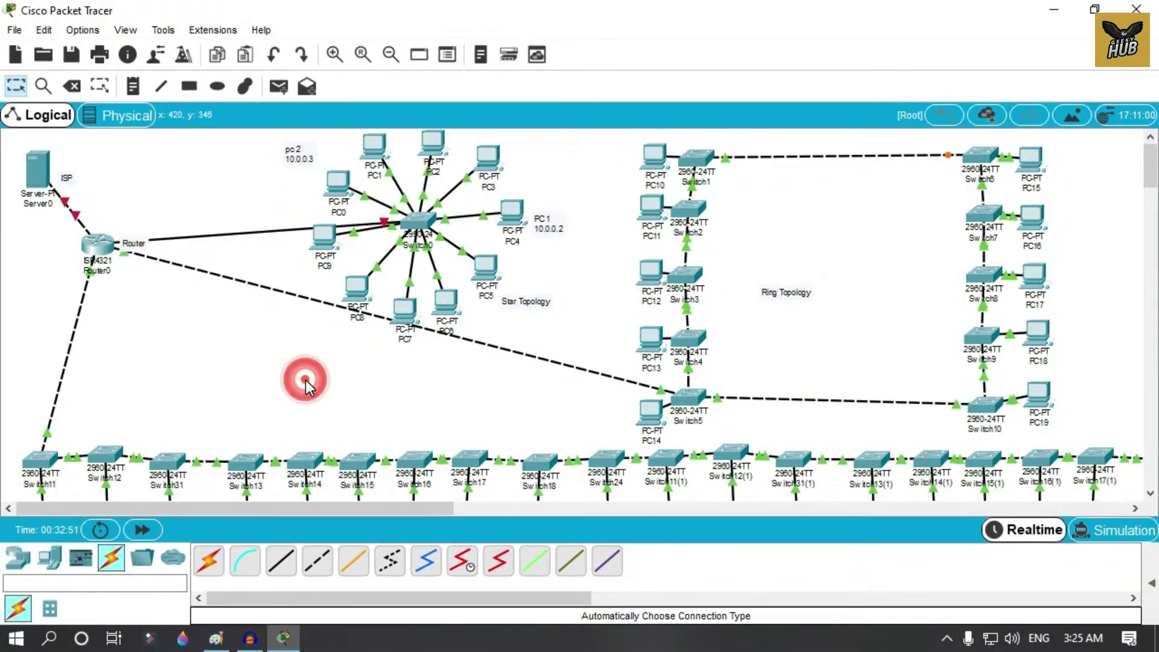
left_click(391, 55)
left_click(392, 55)
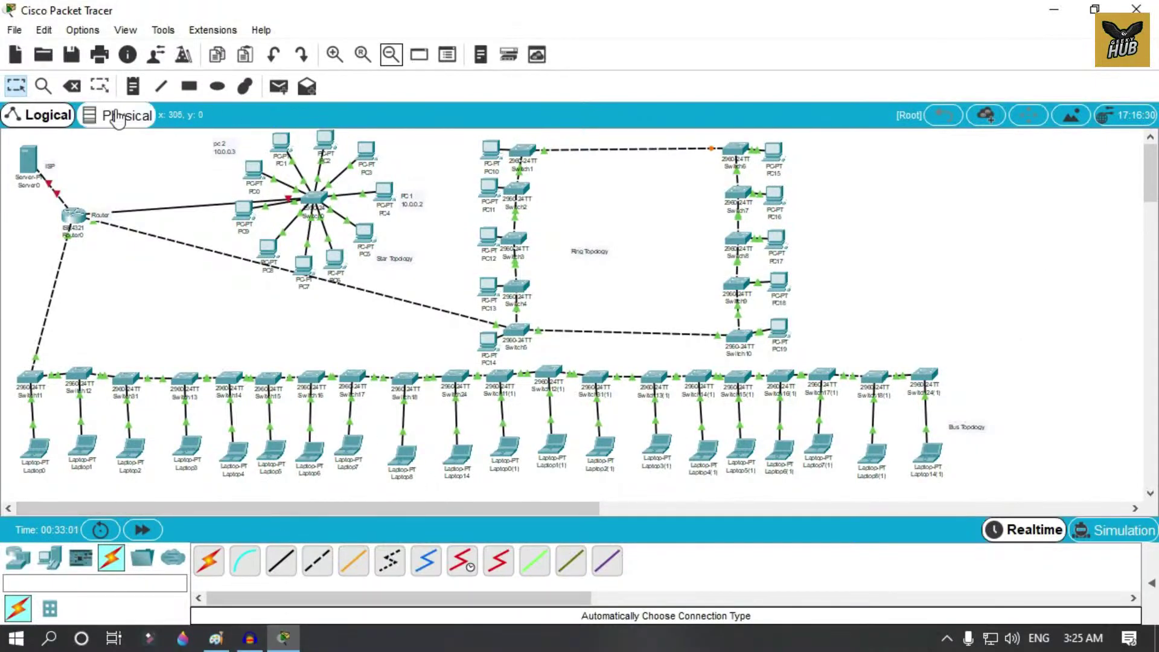
Save the network to the Desktop as a Packet Tracer activity file (.pkt) named sample.
left_click(17, 30)
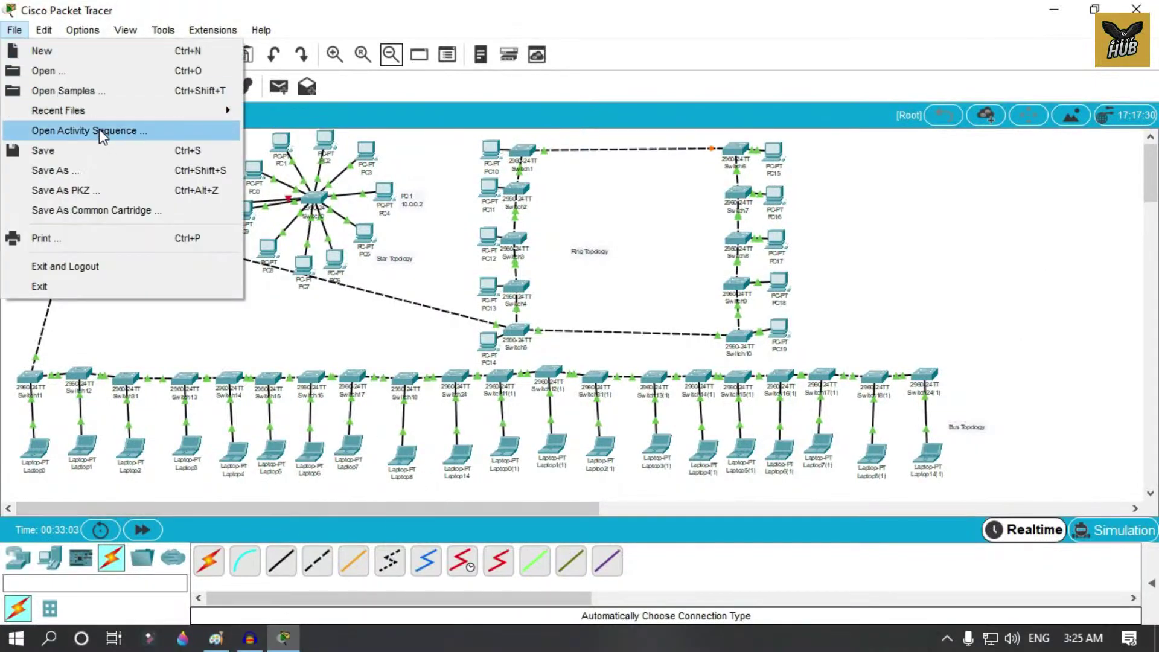
left_click(100, 170)
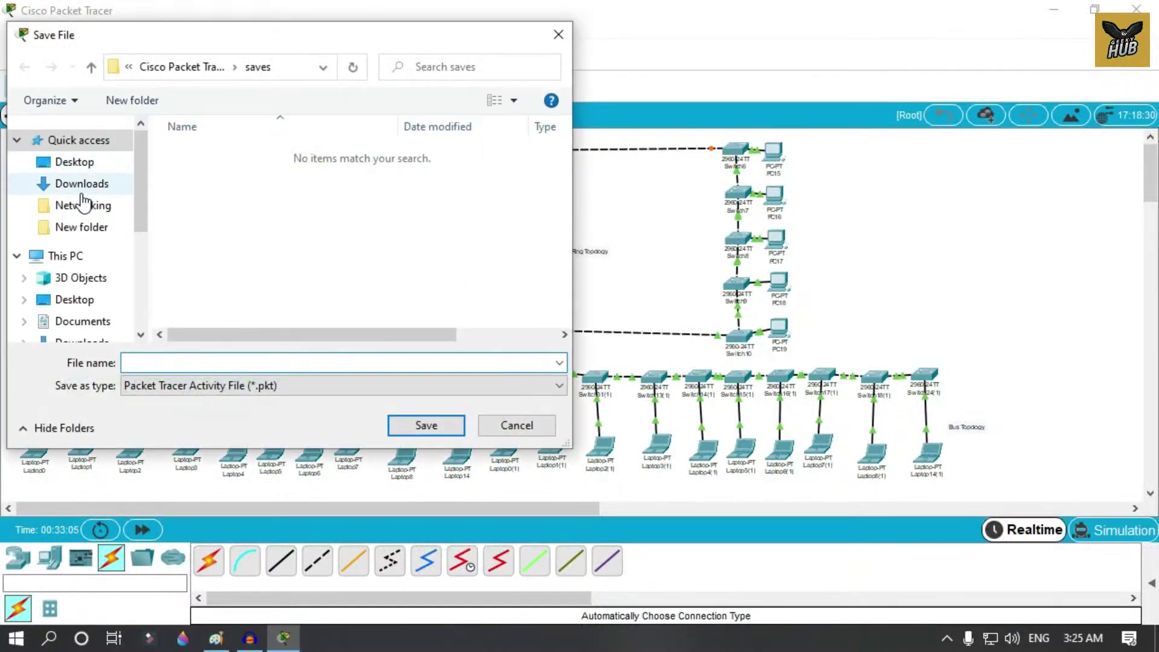
left_click(79, 163)
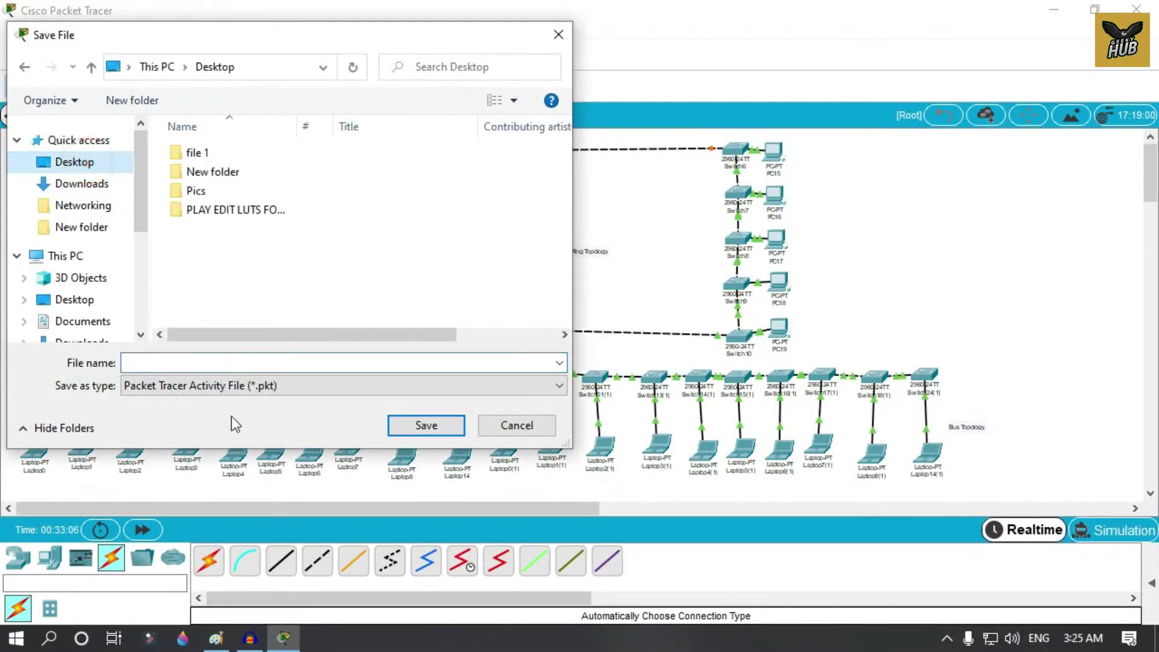
left_click(213, 365)
type("sample")
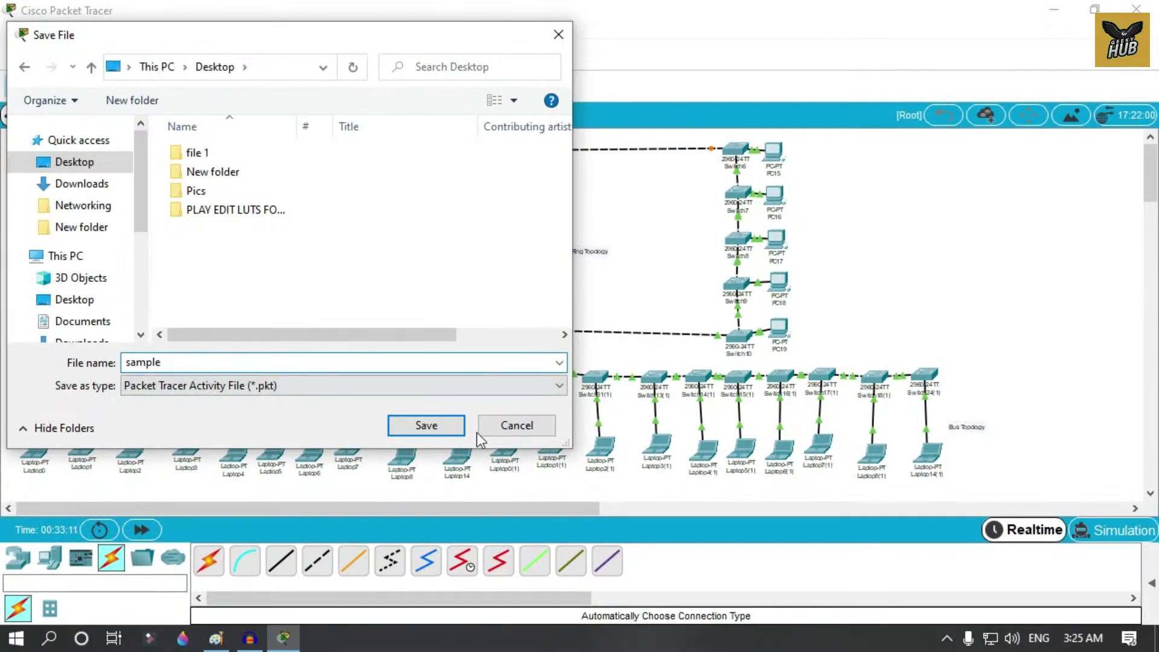
left_click(434, 422)
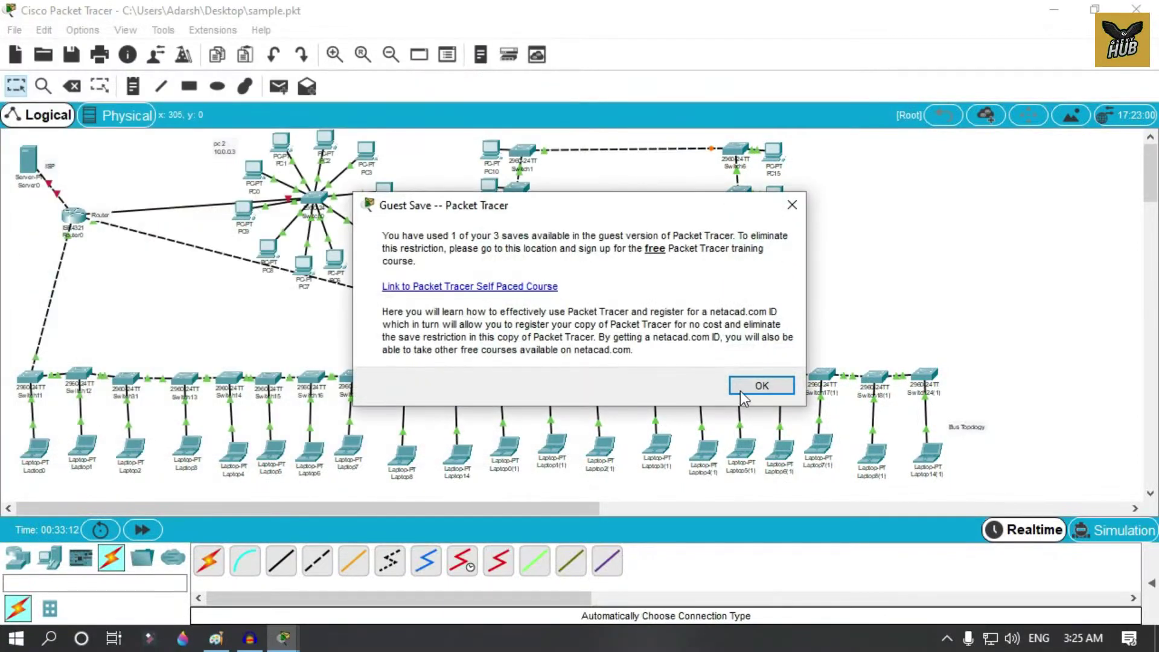
left_click(740, 391)
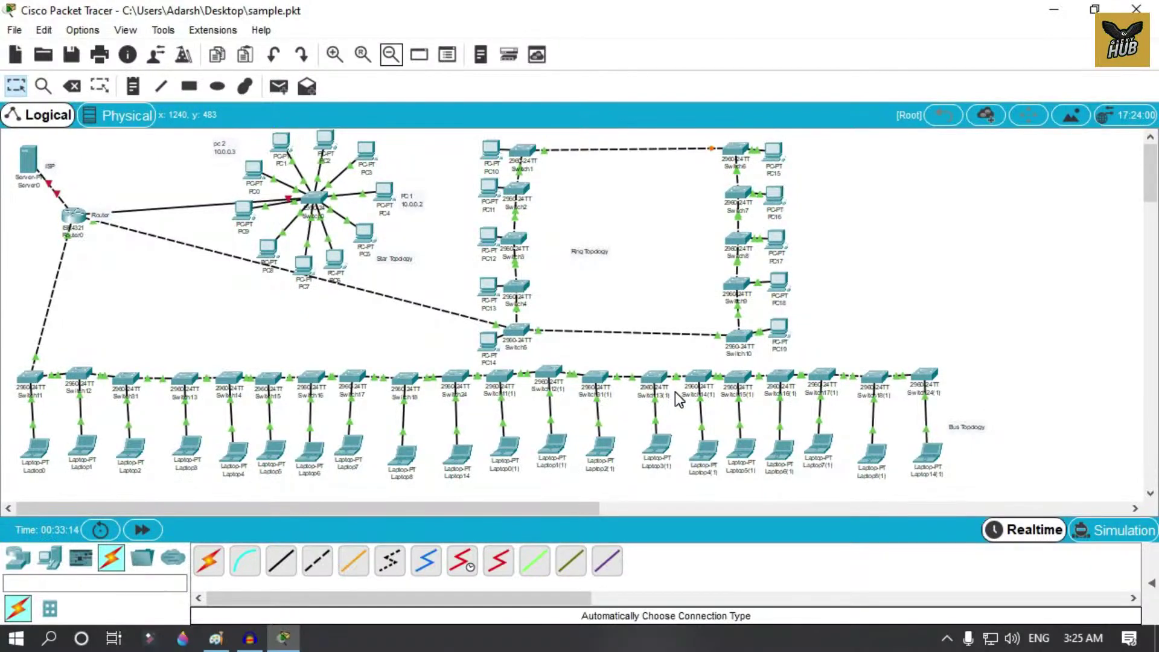